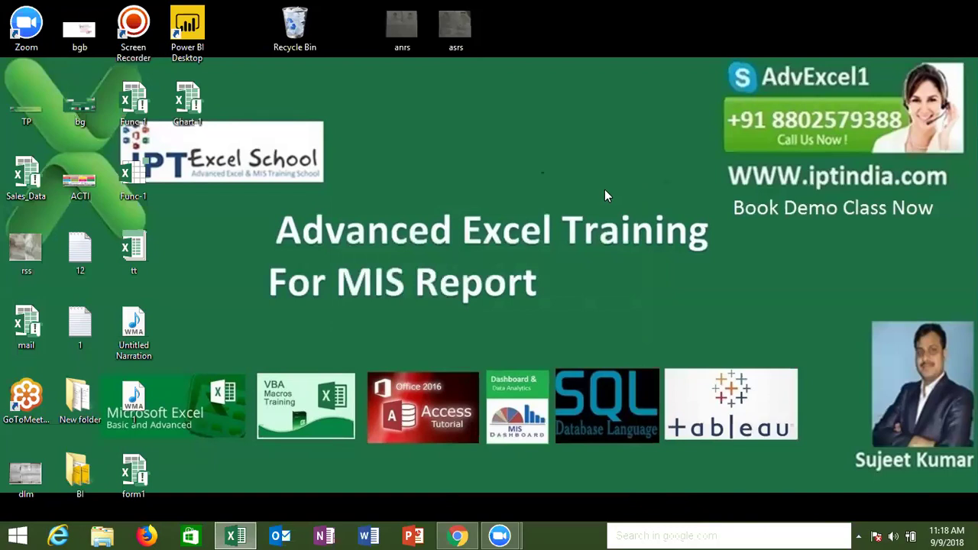
Step: Launch Excel from the taskbar and start a new blank workbook, Book1
click(253, 530)
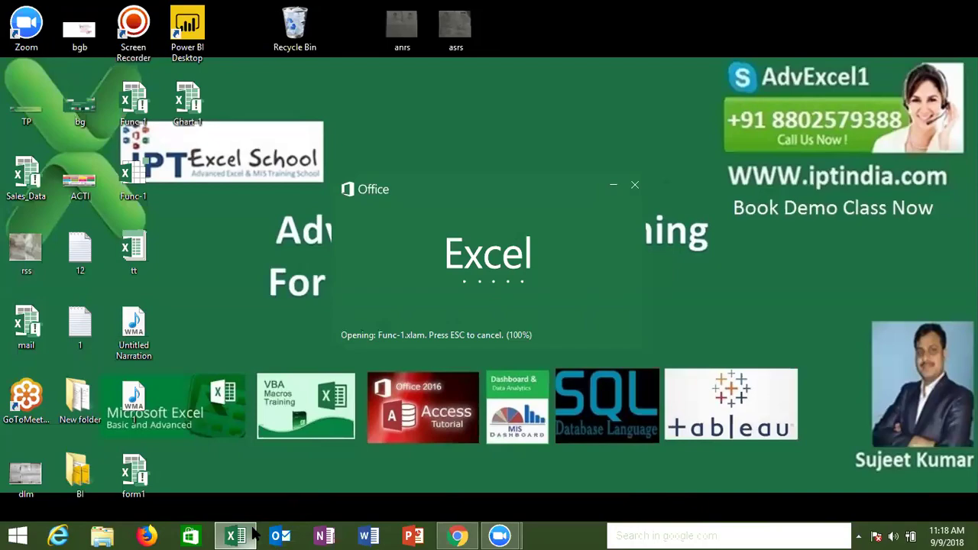
click(248, 534)
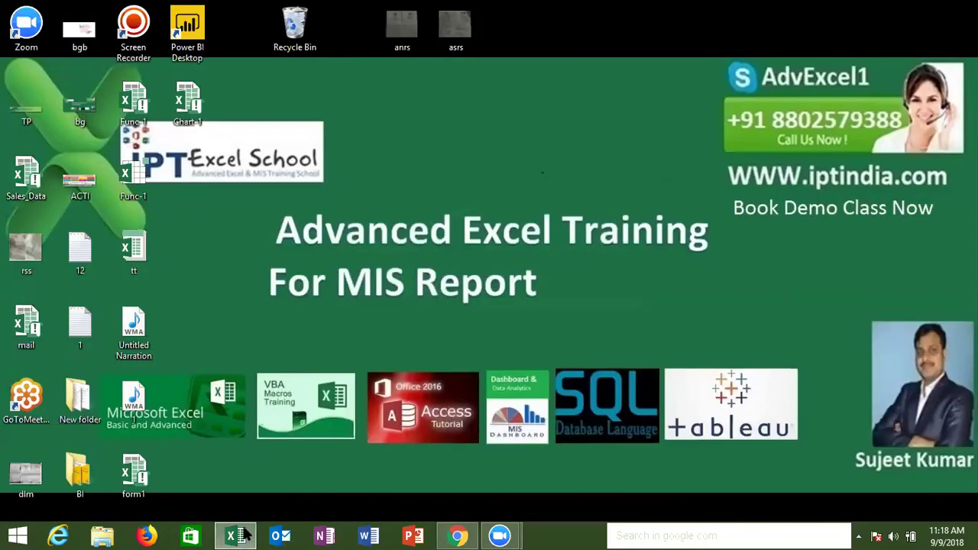
click(244, 535)
click(380, 188)
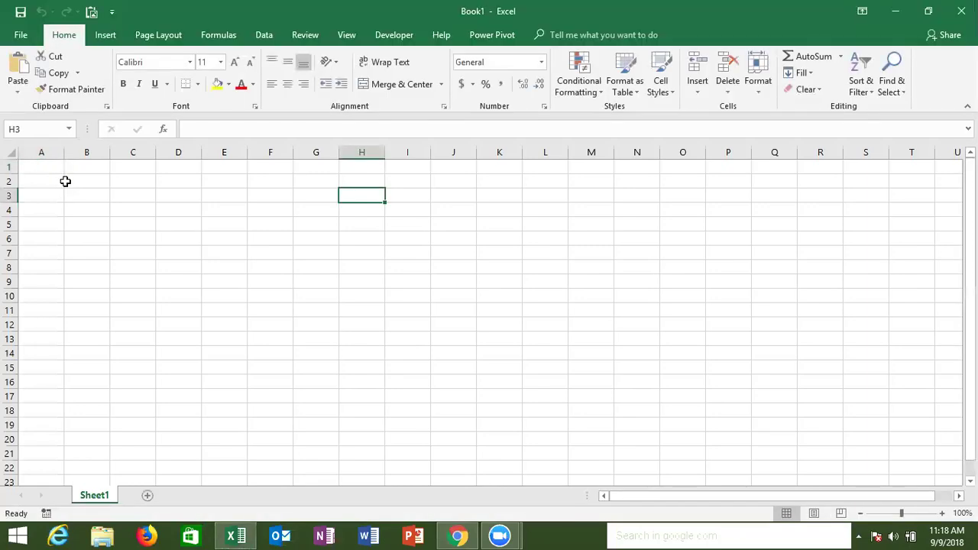
Step: Browse File Explorer to D:\DVD\VBA, view the full path, then minimize the window
click(102, 534)
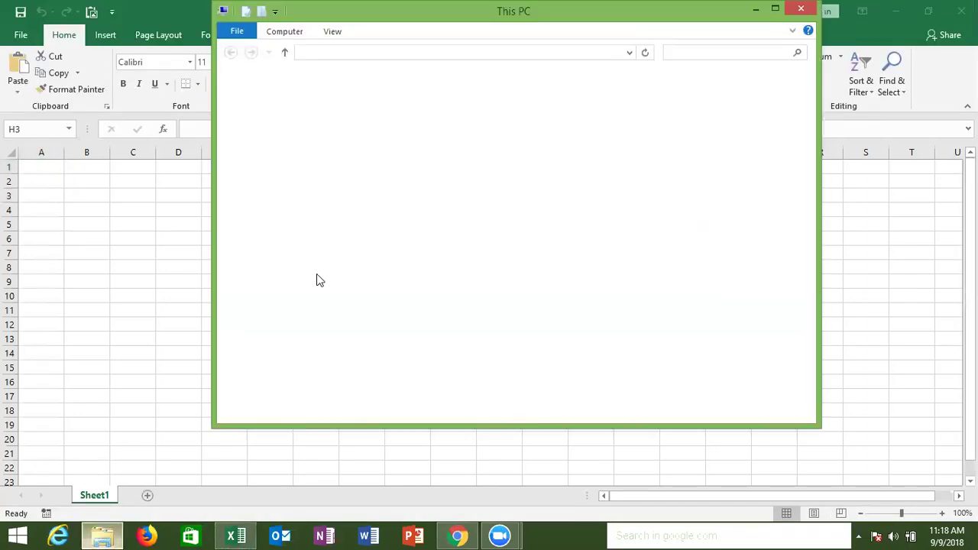
click(557, 254)
double_click(557, 253)
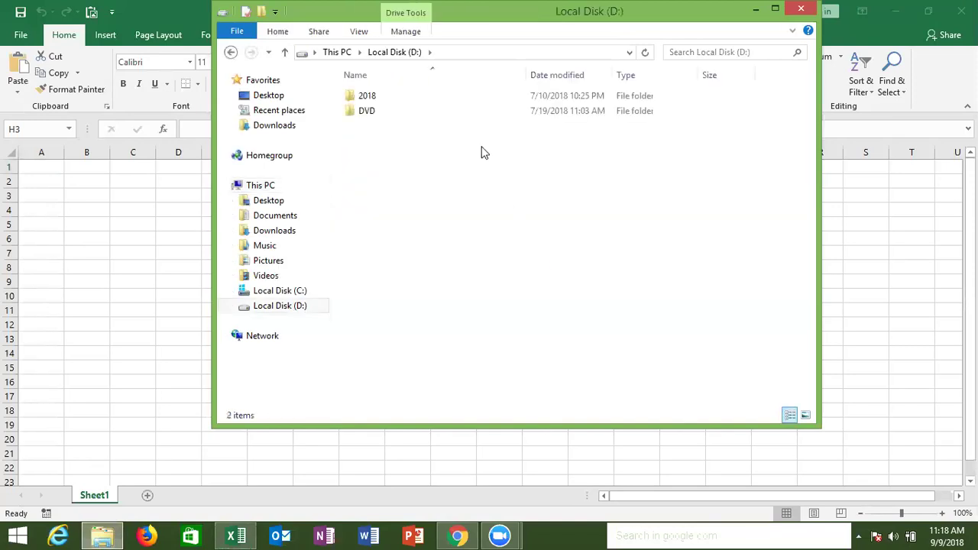
double_click(478, 108)
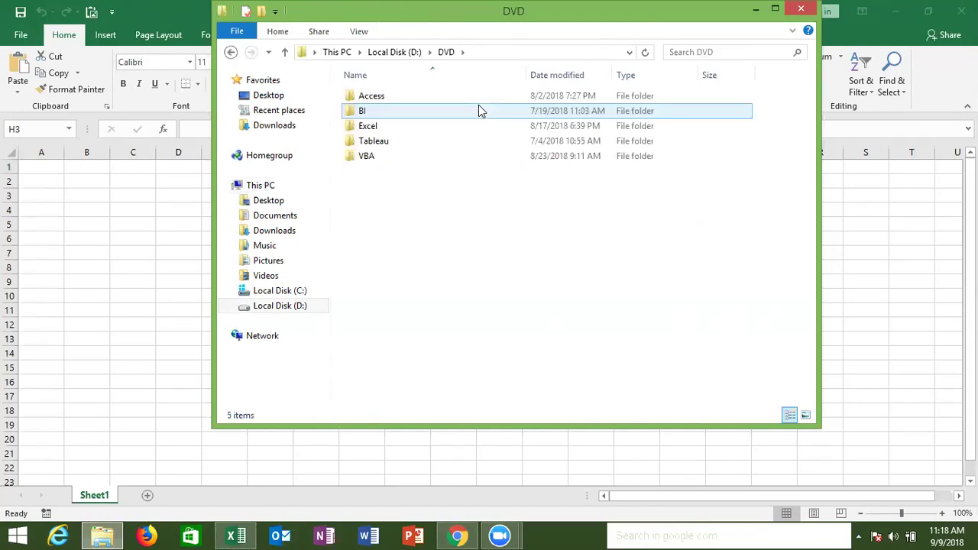
double_click(454, 160)
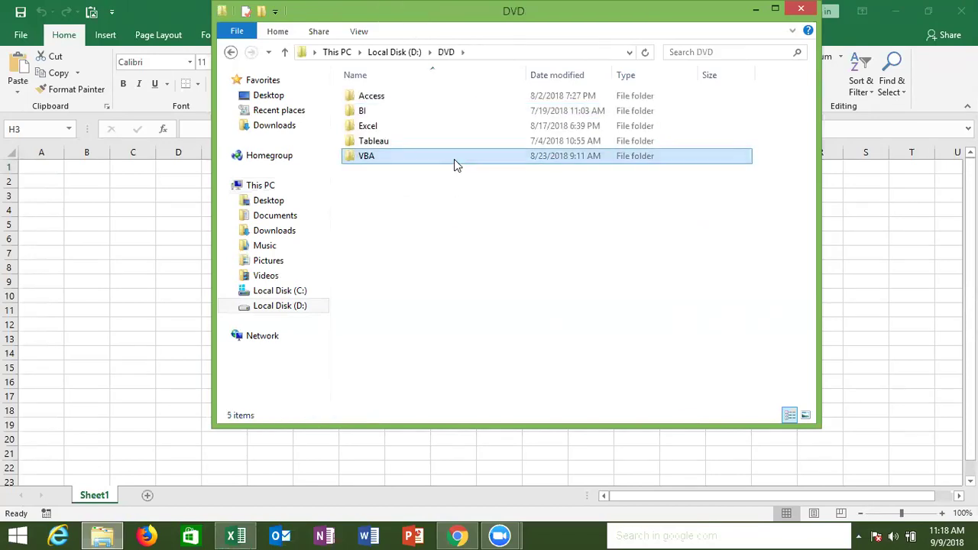
click(514, 50)
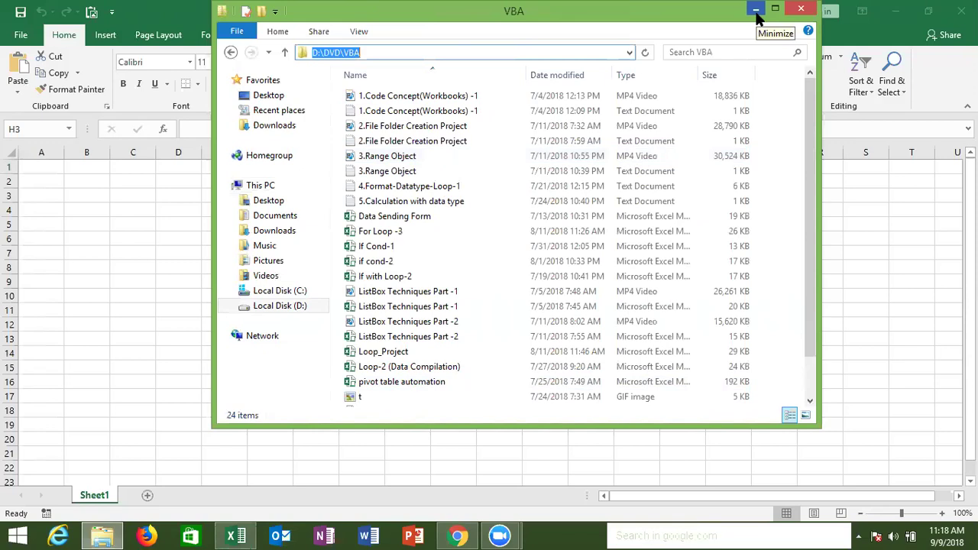
click(756, 11)
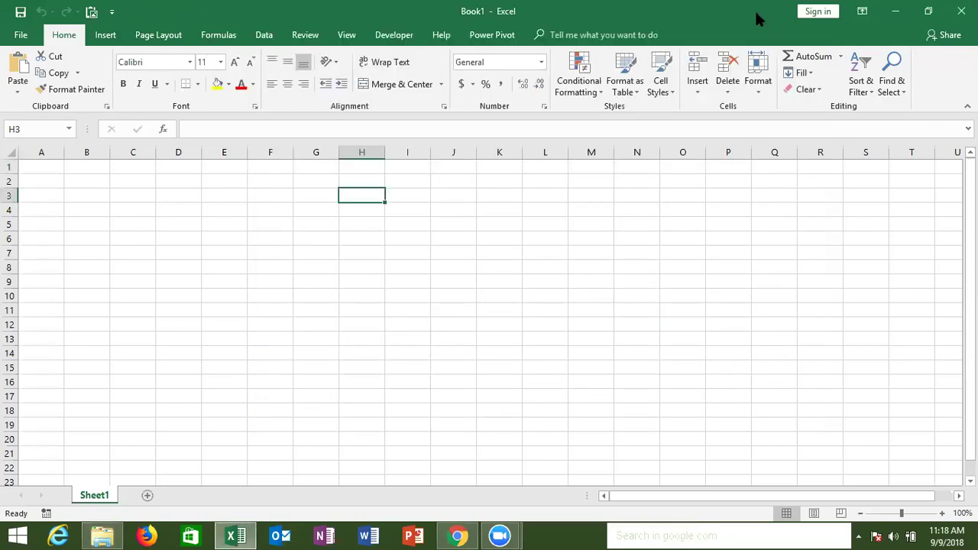
Step: Enter the headers File, Date Time and Size in cells A1:C1
click(46, 163)
text(Fil)
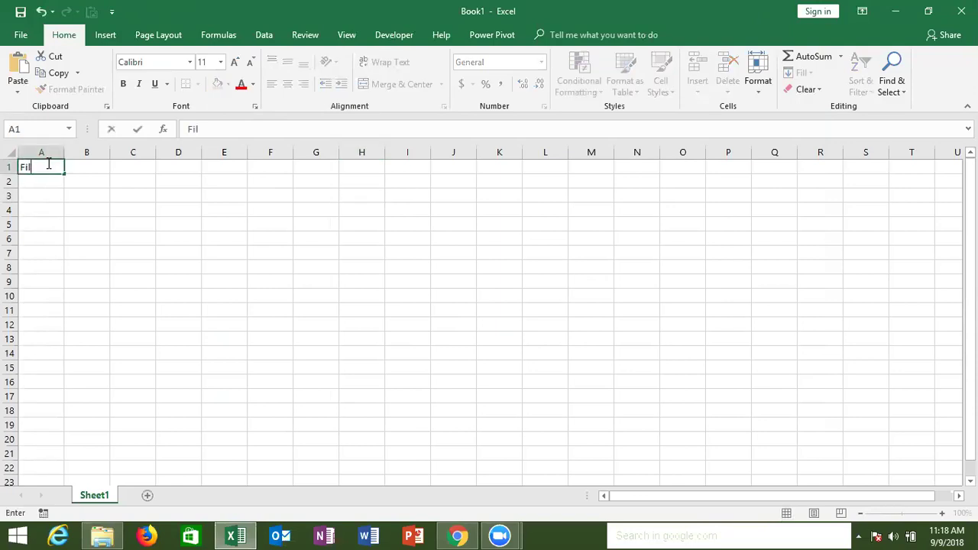
text(e)
key(Tab)
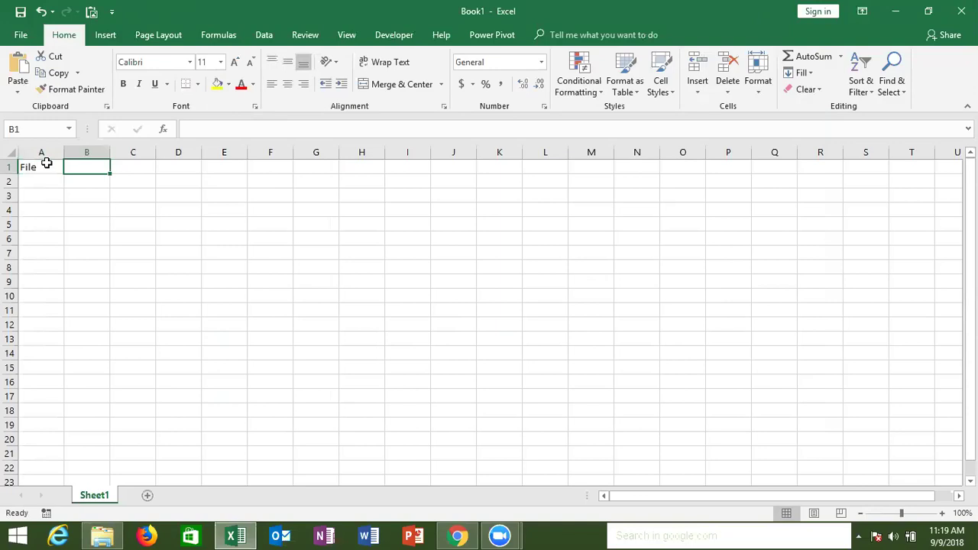
text(DAte)
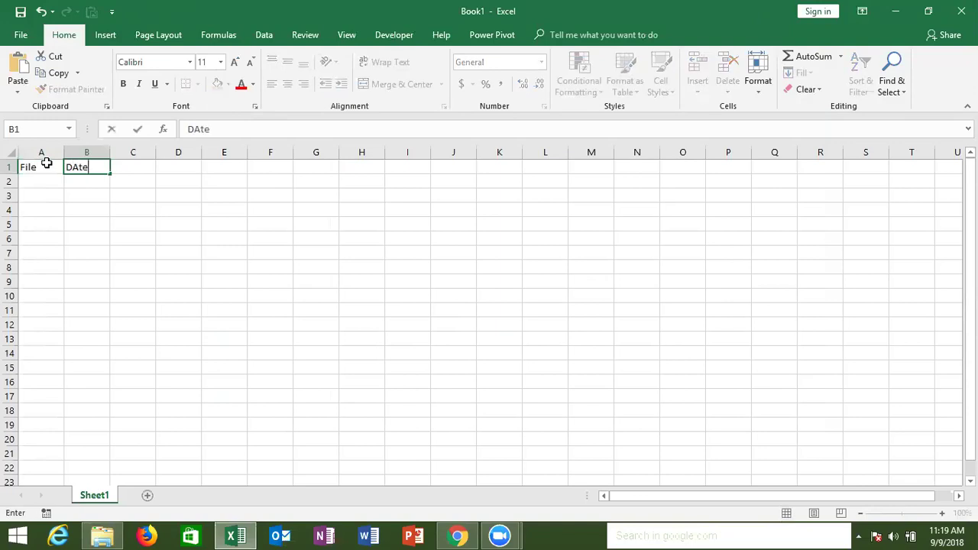
text( Time)
key(Tab)
text(S)
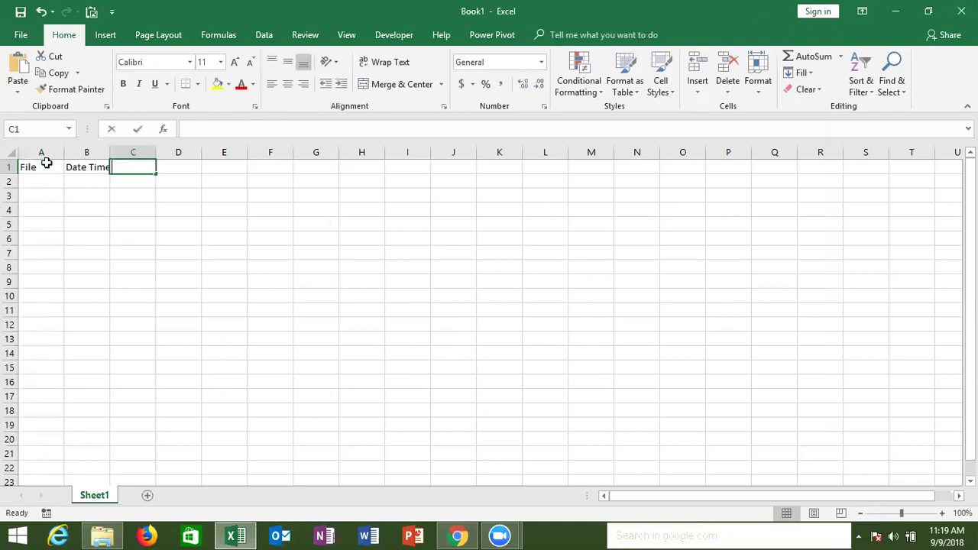
text(ize)
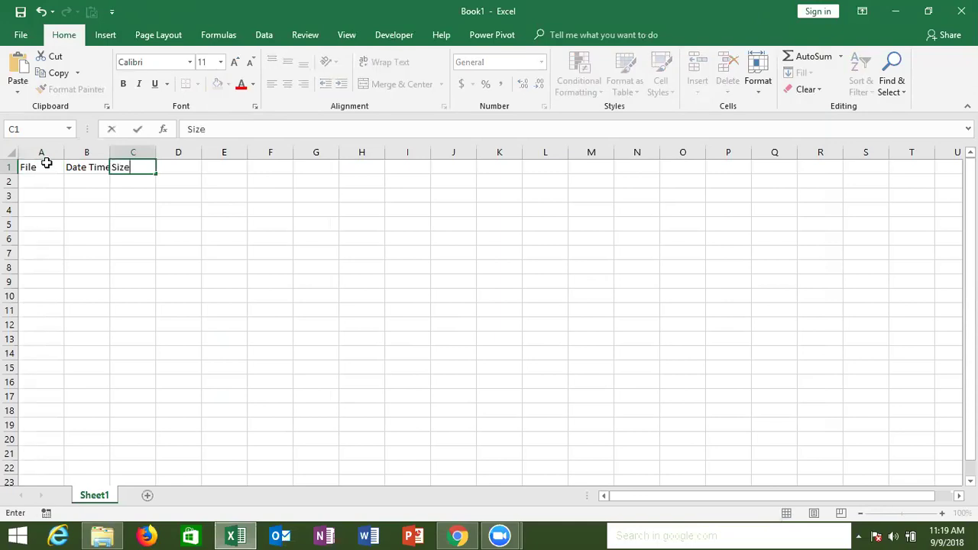
key(Return)
Step: Autofit column B to the Date Time header, refresh the desktop, and return to Book1
drag(109, 147, 109, 146)
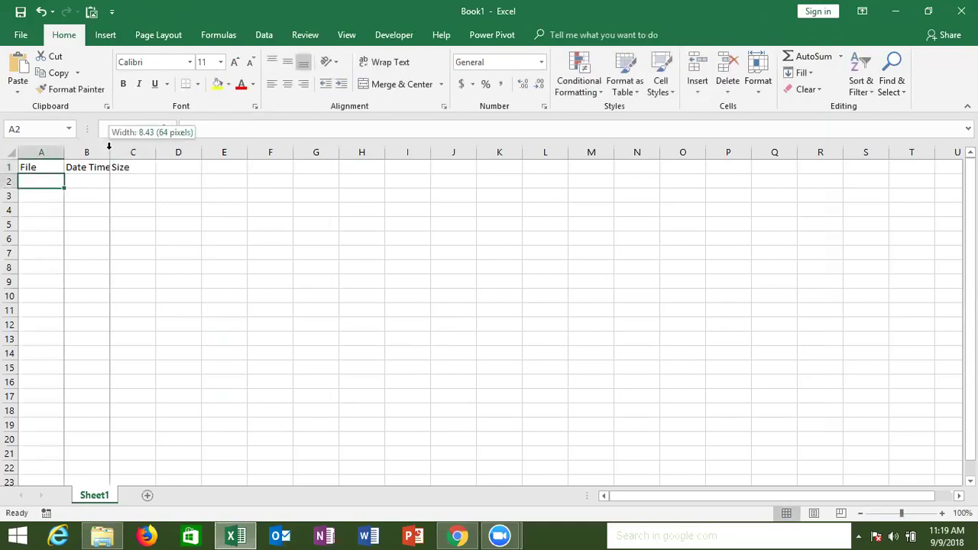
double_click(109, 147)
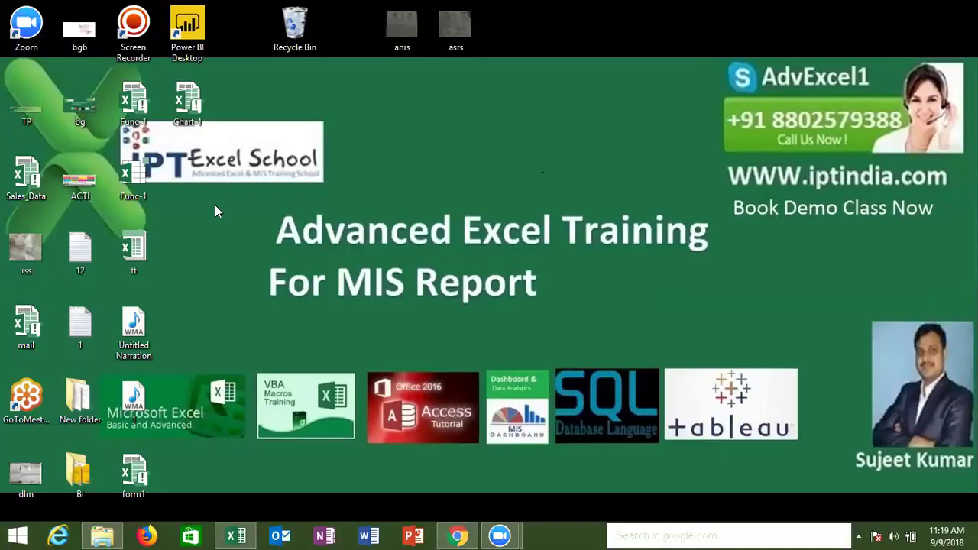
right_click(214, 204)
click(264, 247)
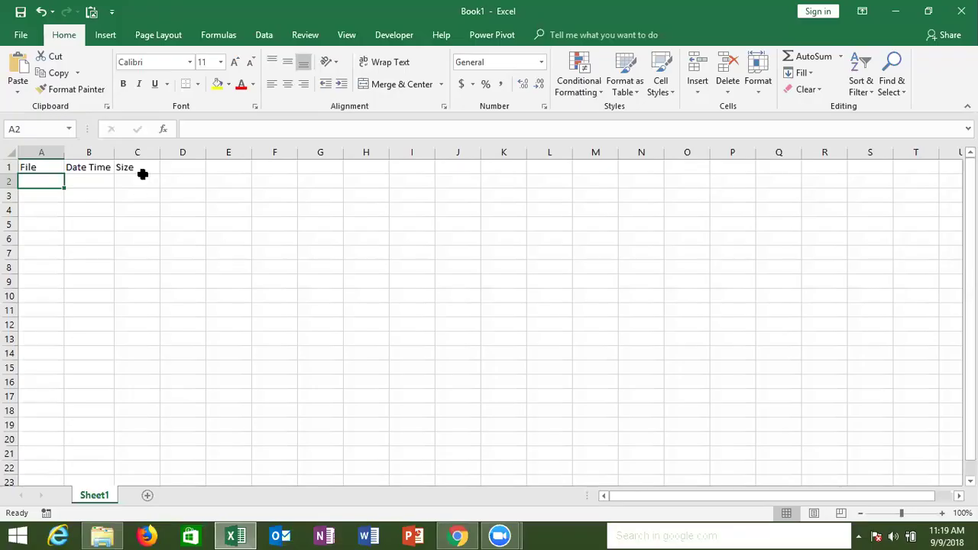
click(144, 180)
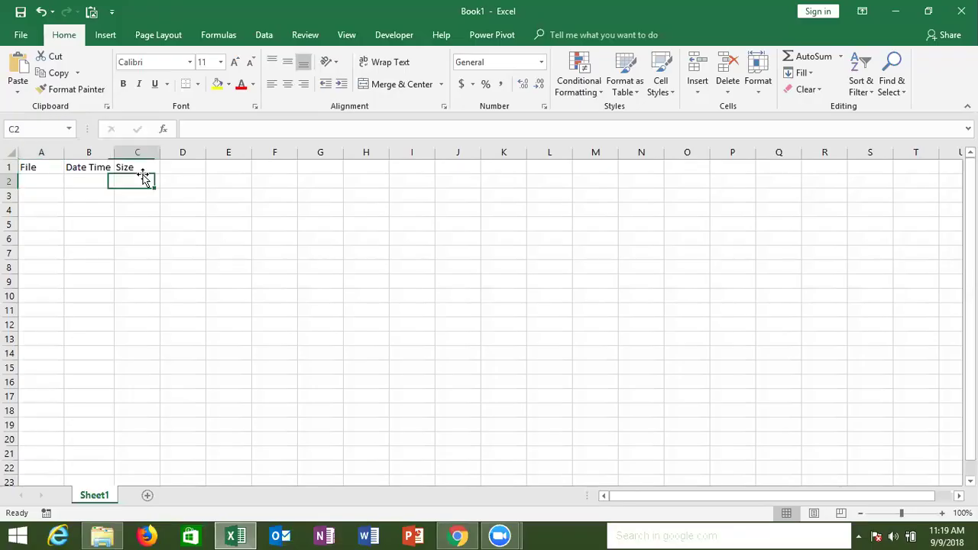
Step: Open the Visual Basic editor from the Developer tab and insert Module1 into Book1, starting with 'sub'
click(144, 168)
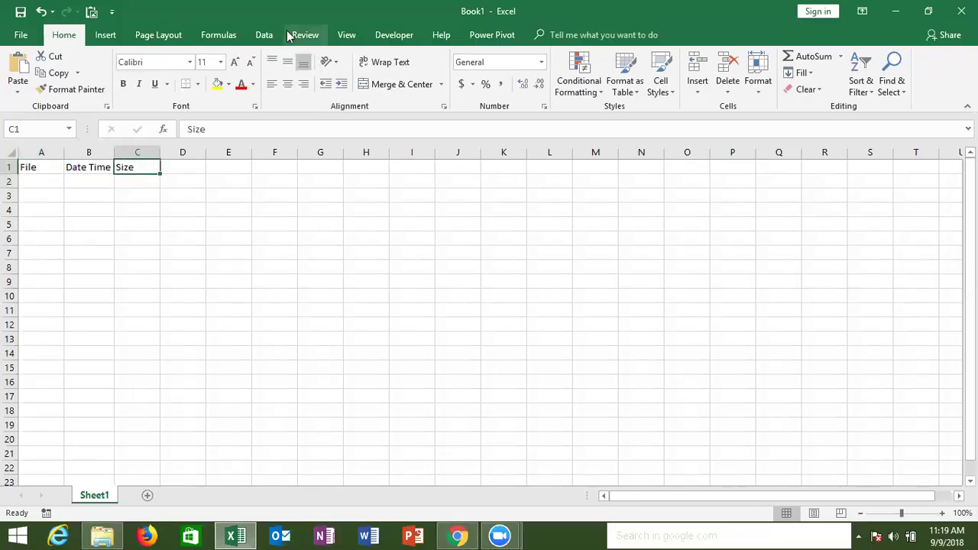
click(394, 35)
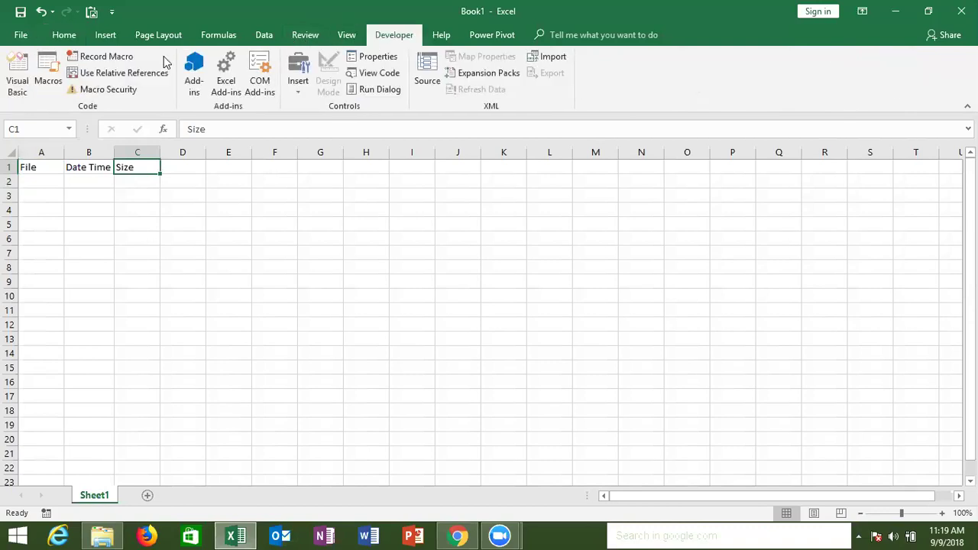
click(26, 79)
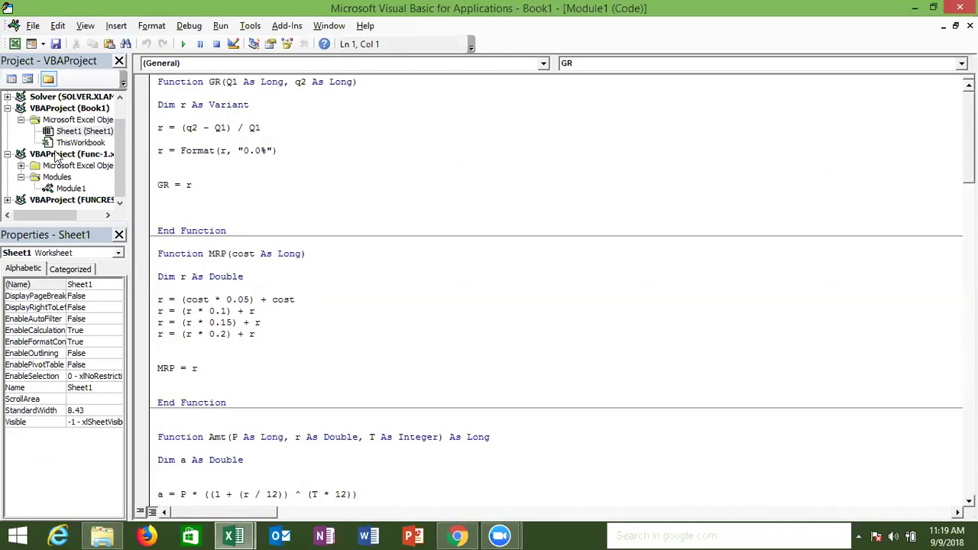
click(56, 152)
click(116, 26)
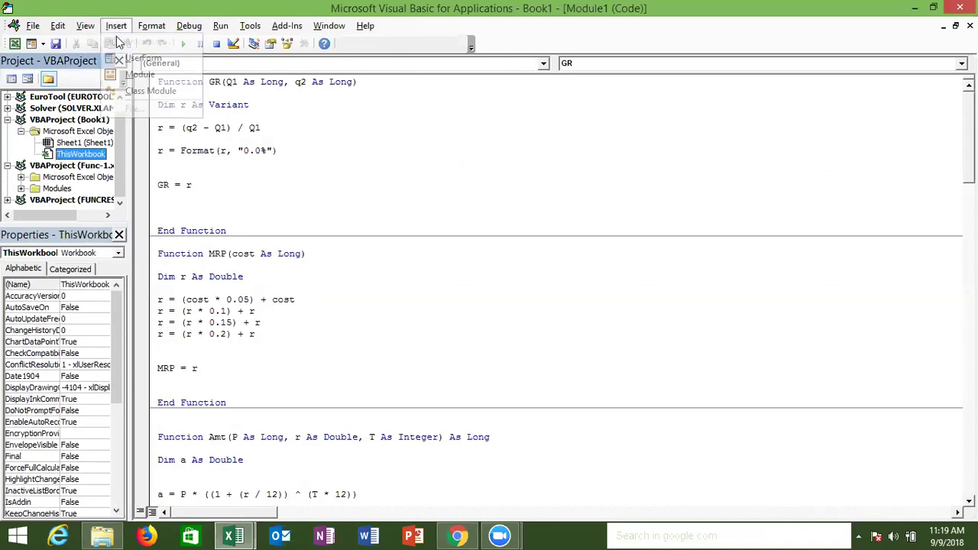
click(137, 73)
text(sub dx)
key(BackSpace)
key(BackSpace)
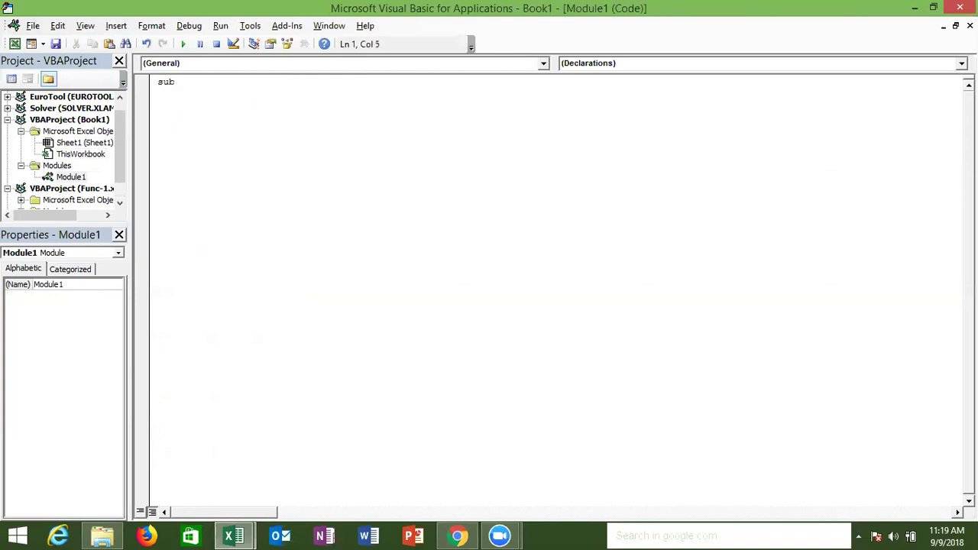
Step: Declare Sub FD() containing Dim fn As String
text(FD)
text(()
key(Return)
key(Return)
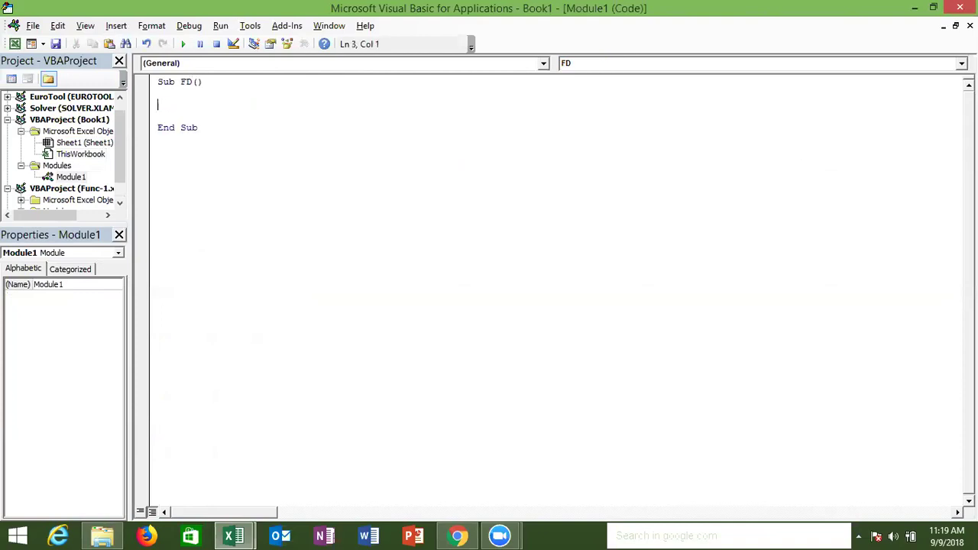
key(Return)
click(158, 93)
key(Return)
key(Return)
text(dim fn as stri)
key(Tab)
key(Return)
key(Return)
Step: Write fn = Dir("D:\DVD\VBA\123.xlsm", vbNormal), pasting the path copied from Explorer
text(fn)
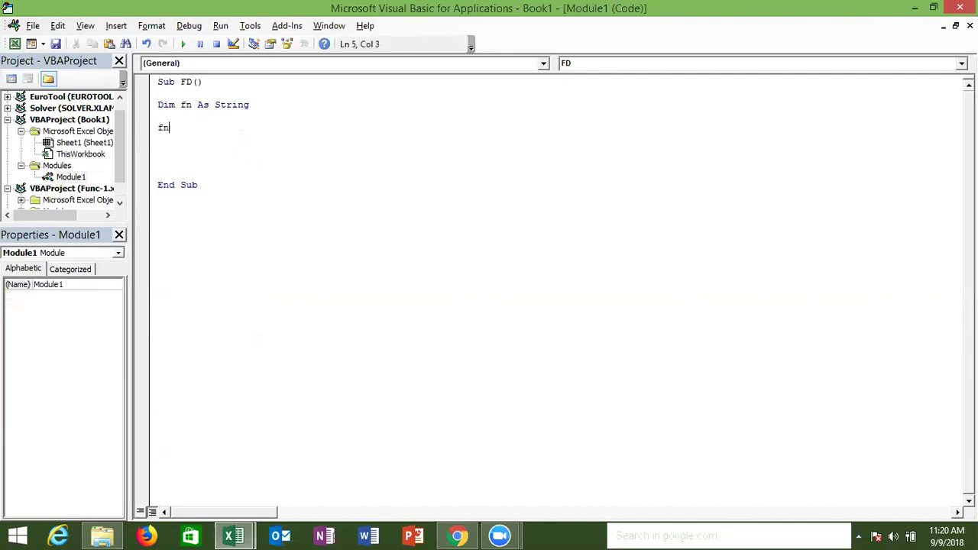
text(=)
text(dir)
text(()
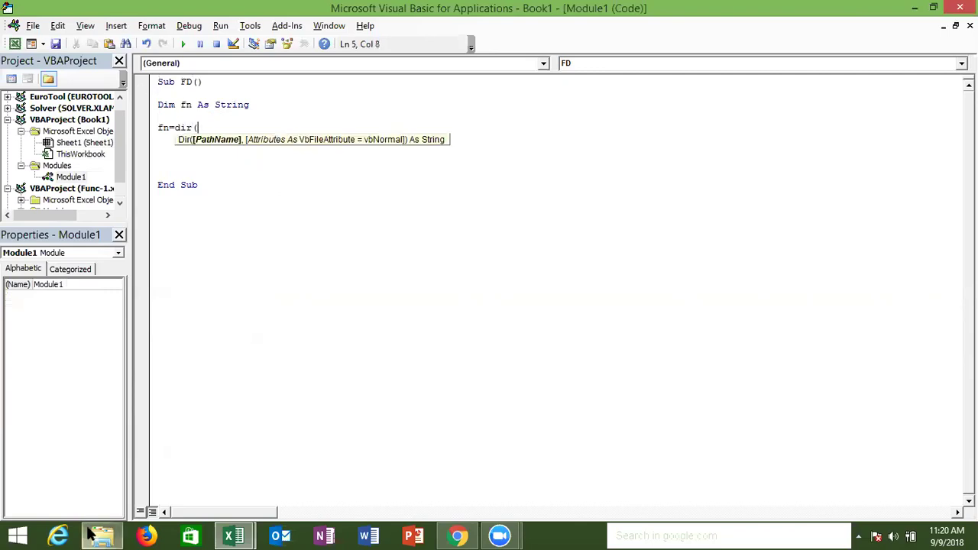
key(alt+Tab)
click(525, 54)
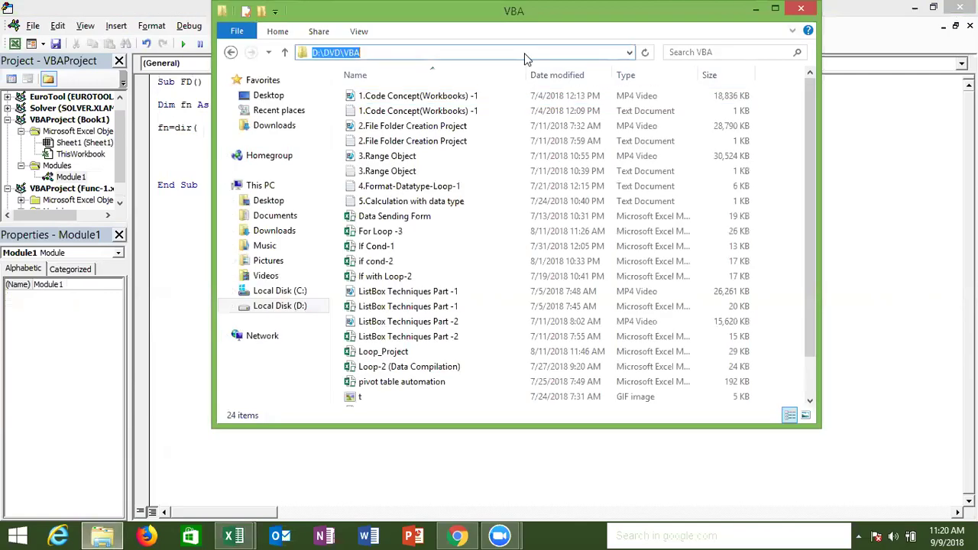
key(Escape)
key(alt+Tab)
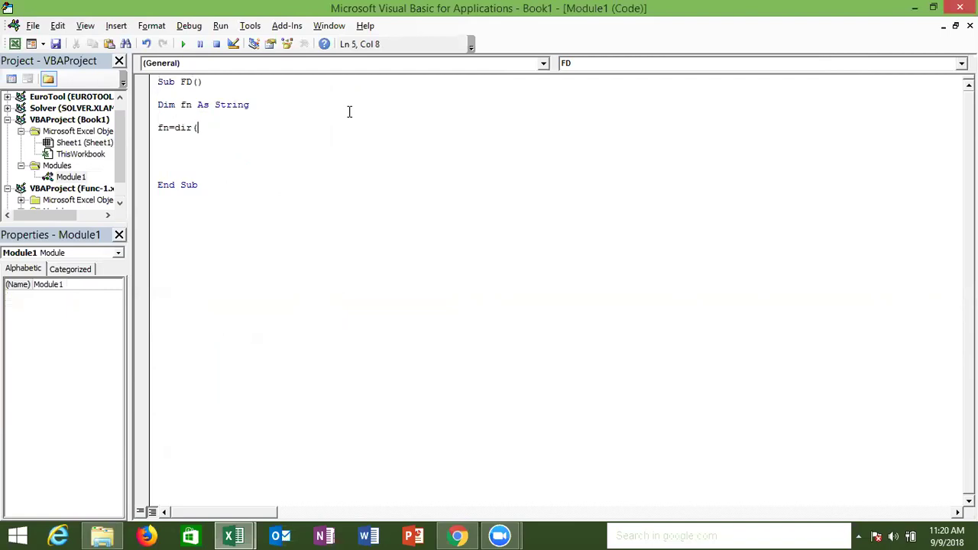
text(")
text(D:\DVD\VBA)
text(\)
text(123)
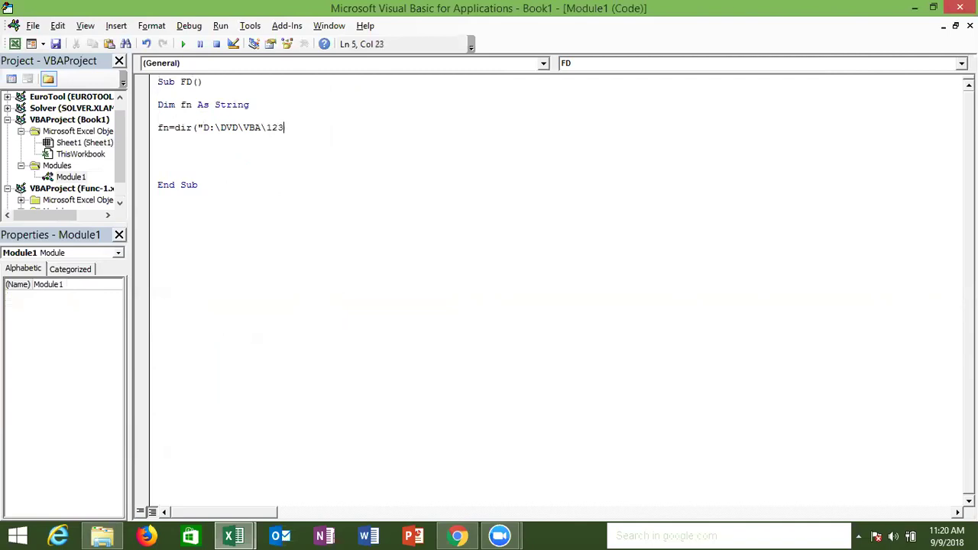
text(.xlsm")
text(,)
key(Down)
key(Down)
key(Down)
key(Down)
key(Tab)
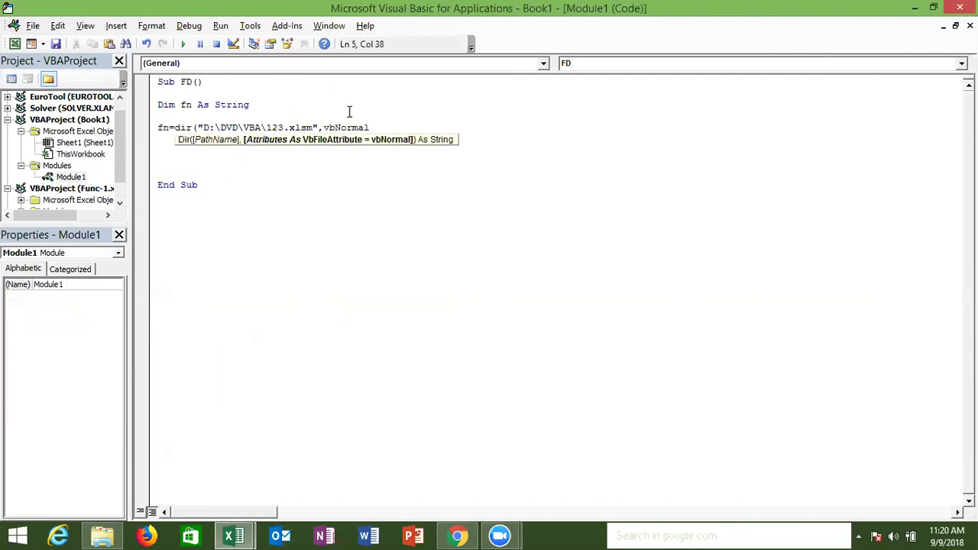
text())
key(Return)
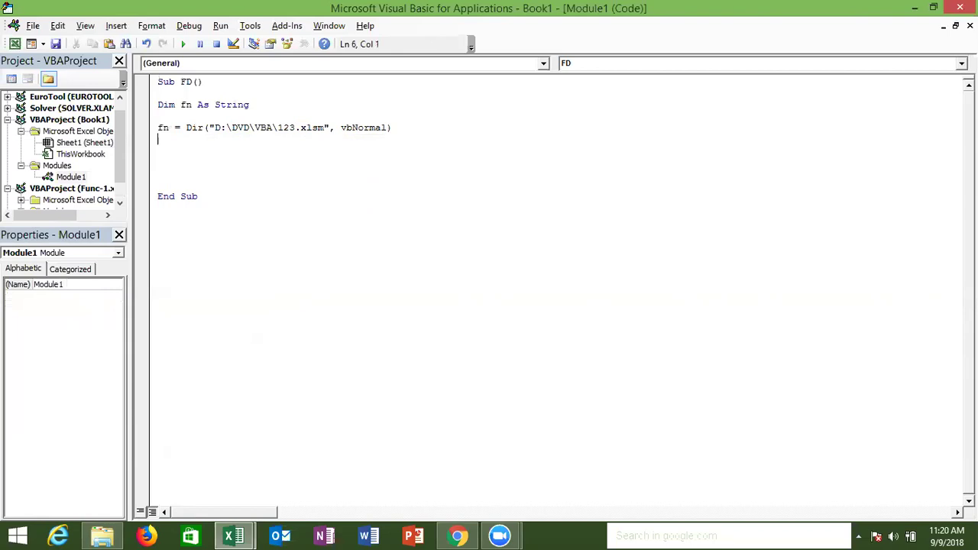
Step: Replace 123 in the Dir path with the * wildcard
click(176, 127)
click(278, 127)
drag(278, 128, 323, 128)
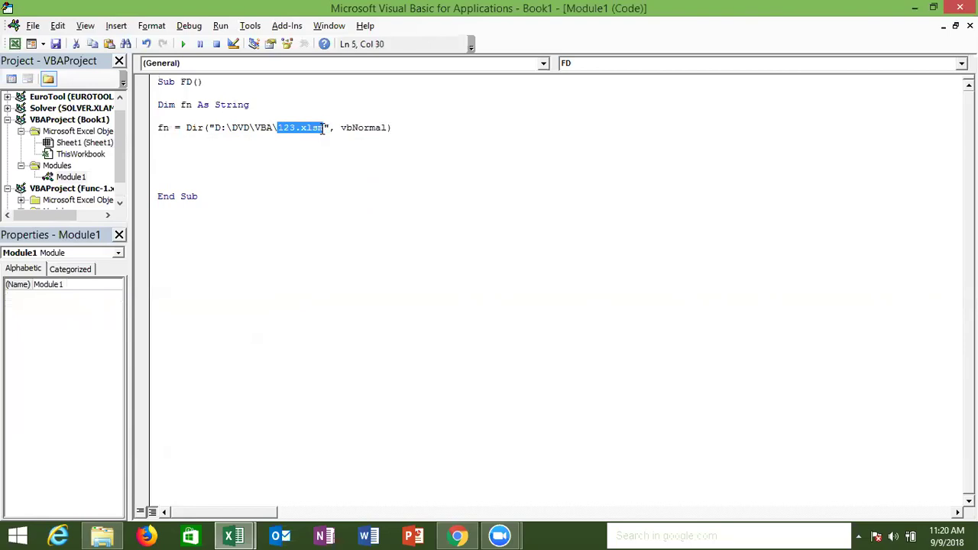
shift+click(295, 128)
key(Delete)
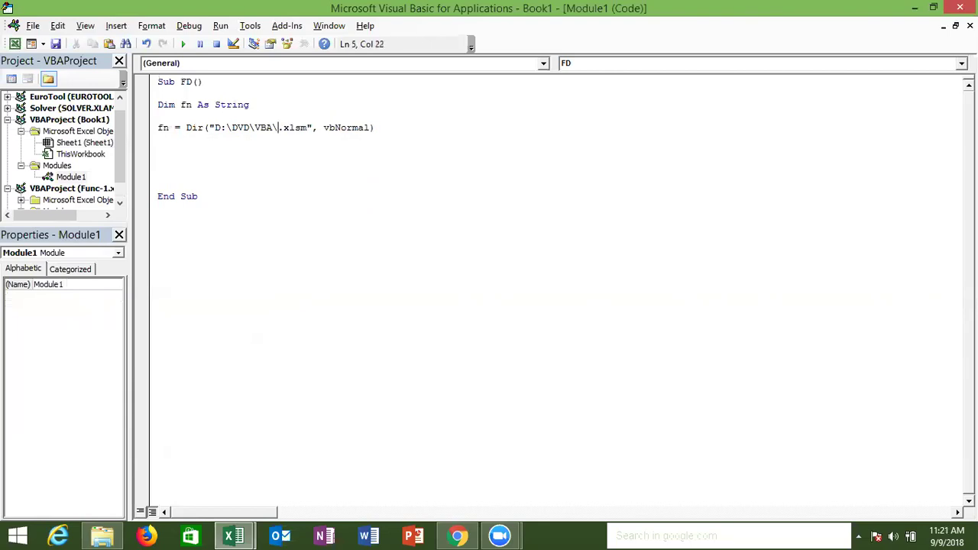
text(*)
Step: Experiment with adding vba to the wildcard pattern, then remove it, leaving *.xlsm
click(266, 155)
click(282, 127)
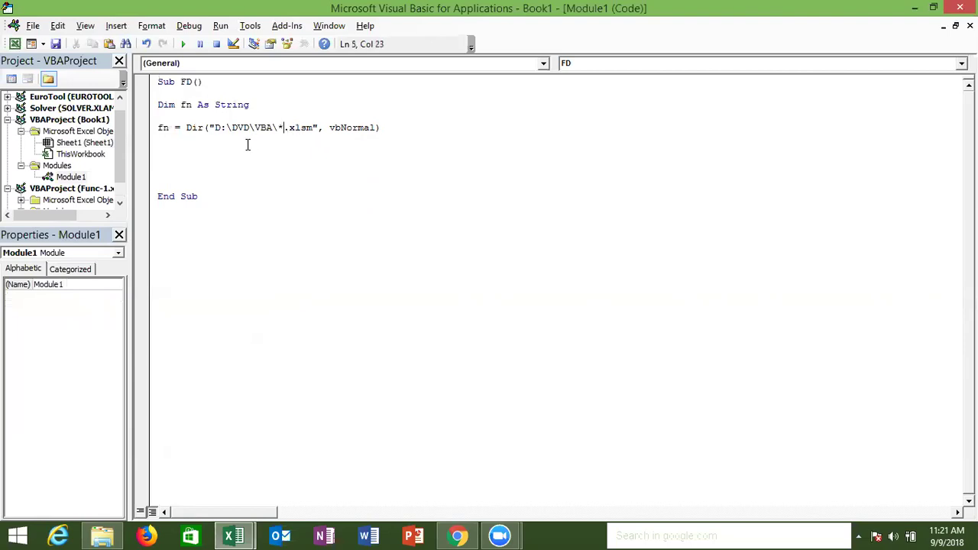
text(vb)
key(BackSpace)
key(BackSpace)
key(BackSpace)
text(va)
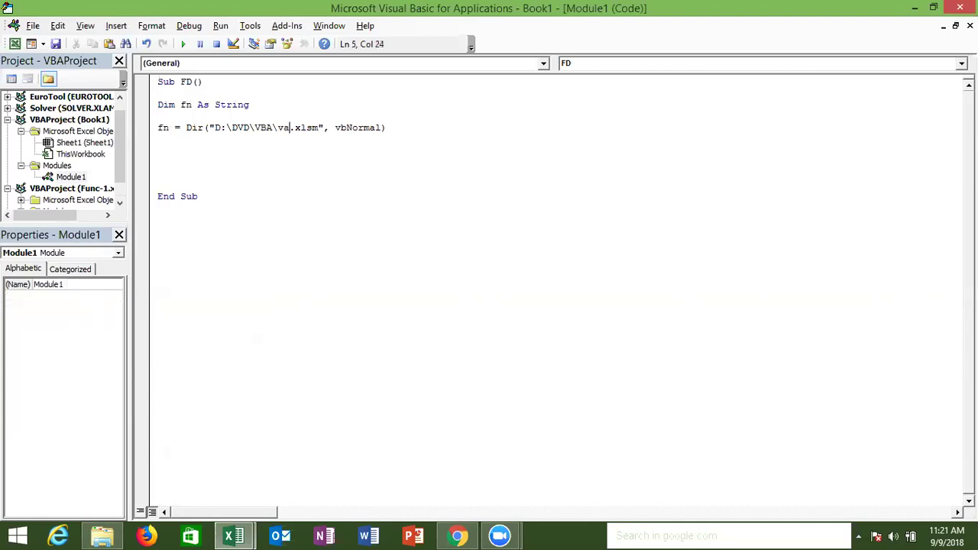
key(BackSpace)
key(BackSpace)
key(BackSpace)
text(*)
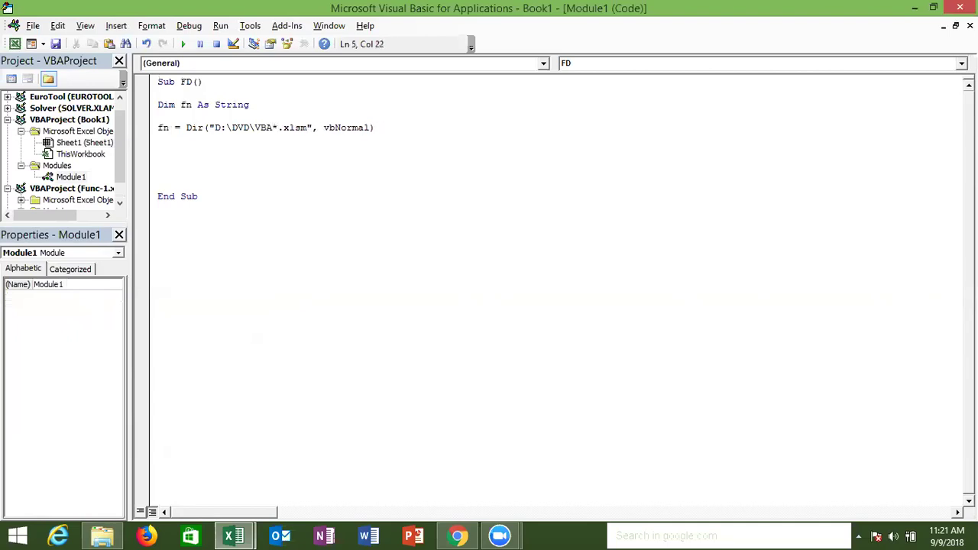
text(vba*)
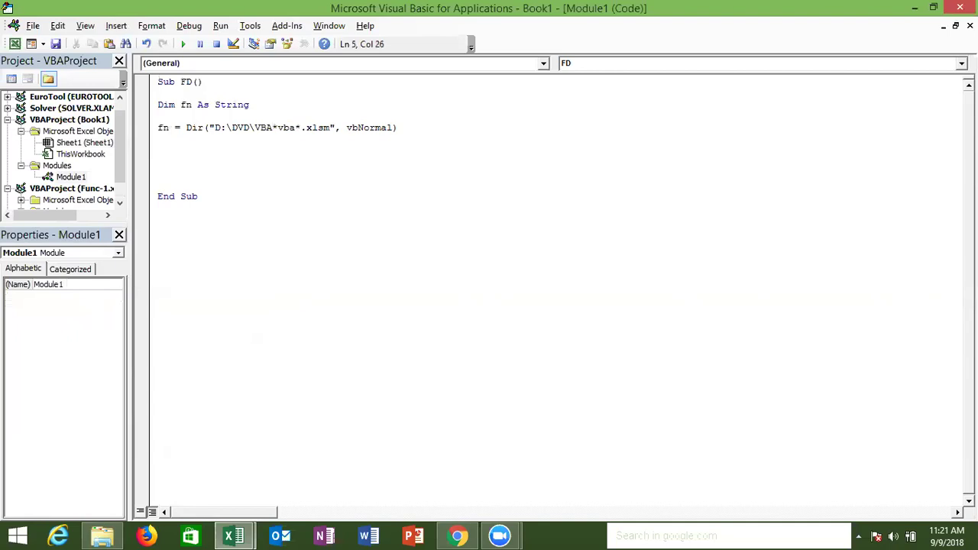
key(BackSpace)
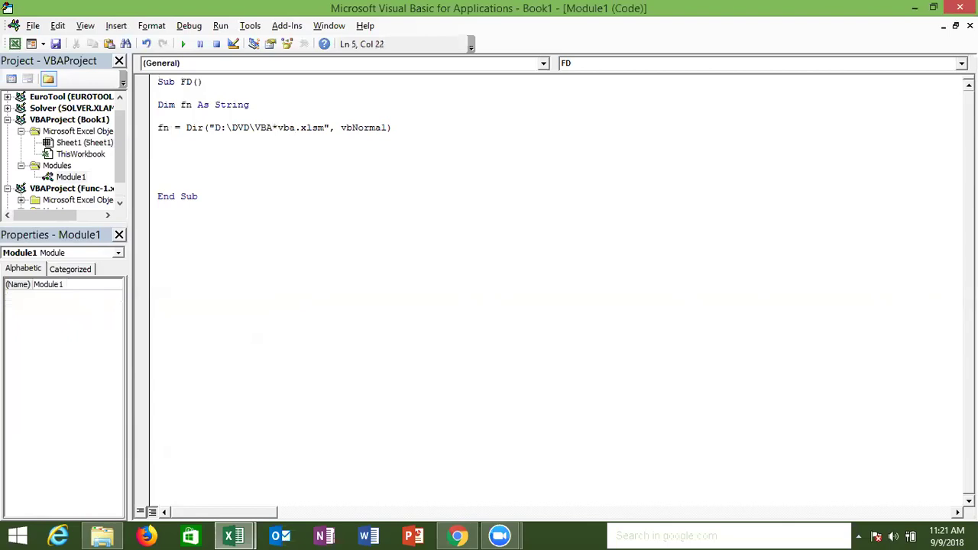
key(BackSpace)
key(BackSpace)
key(Delete)
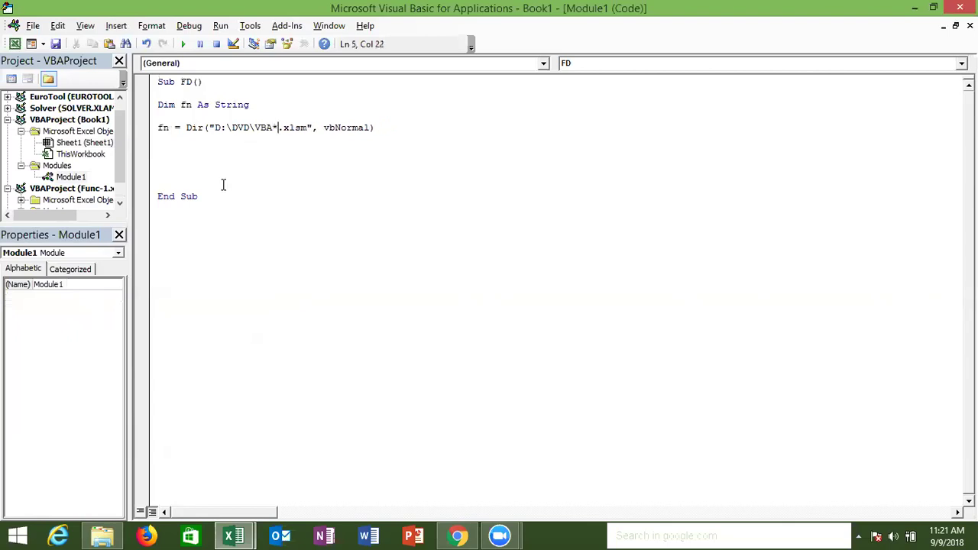
Step: Inspect the Dir and fn names in the code and move to empty line 6
click(181, 128)
click(180, 148)
double_click(192, 128)
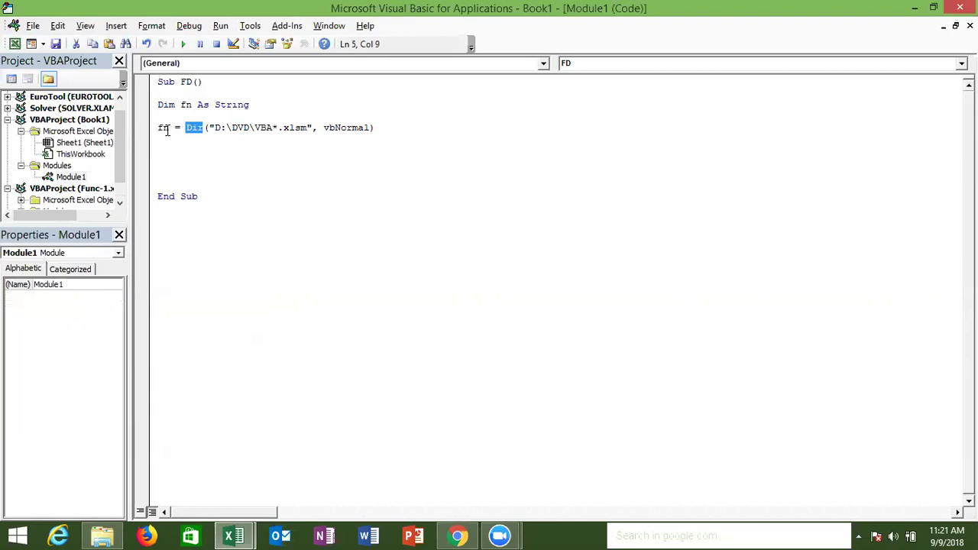
double_click(163, 128)
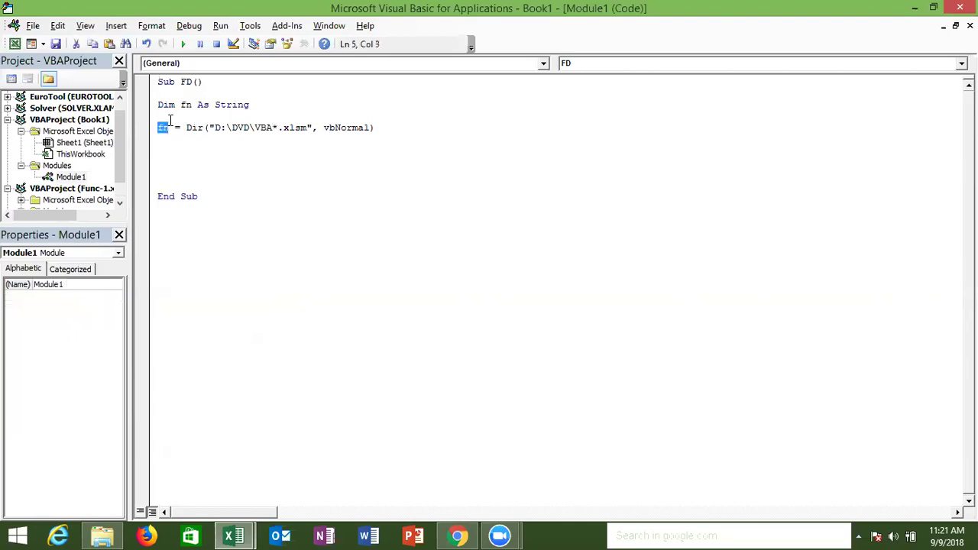
click(221, 108)
double_click(193, 127)
click(172, 138)
Step: Write Range("A65000").End(xlUp).Offset(1,0).Value = fn on line 6
text(range("A65000)
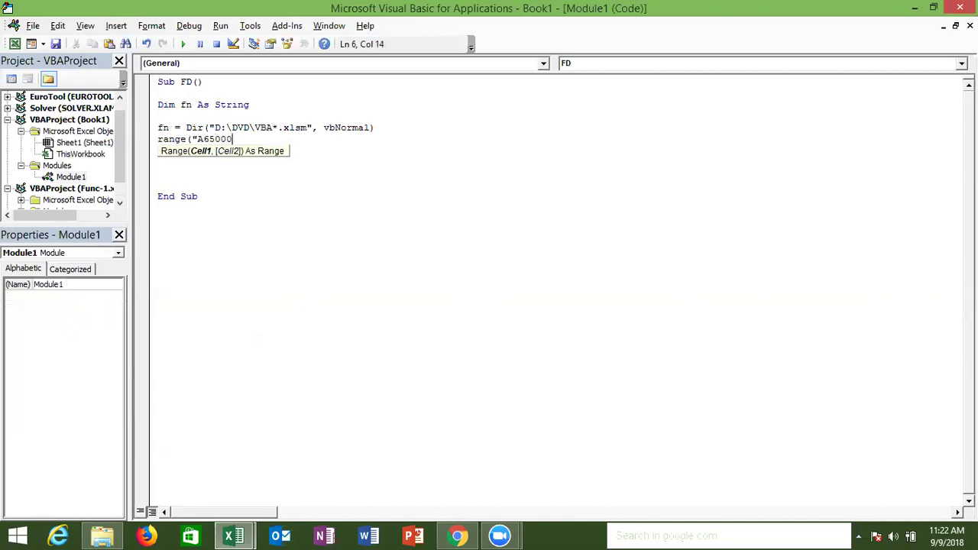
text("),)
key(BackSpace)
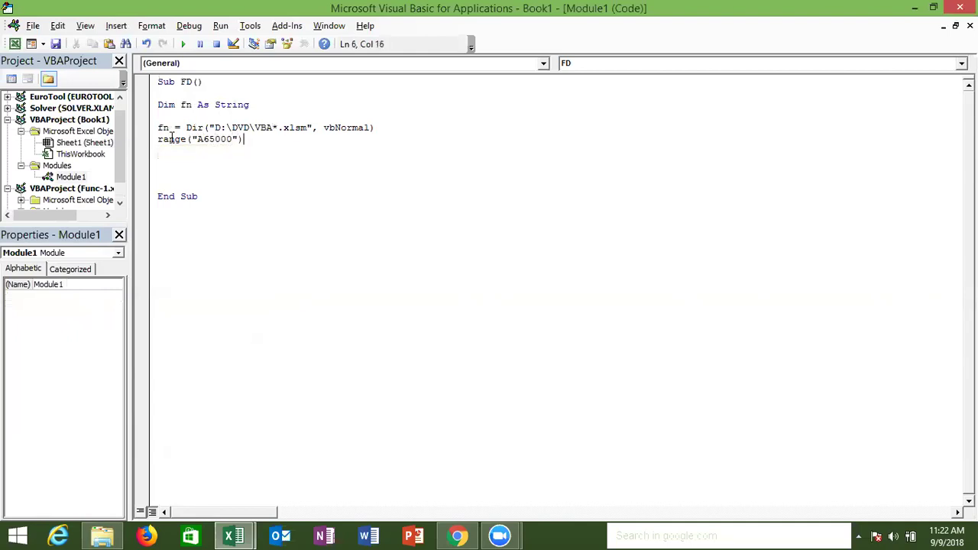
text(.en)
key(Tab)
text(()
key(Down)
key(Down)
key(Down)
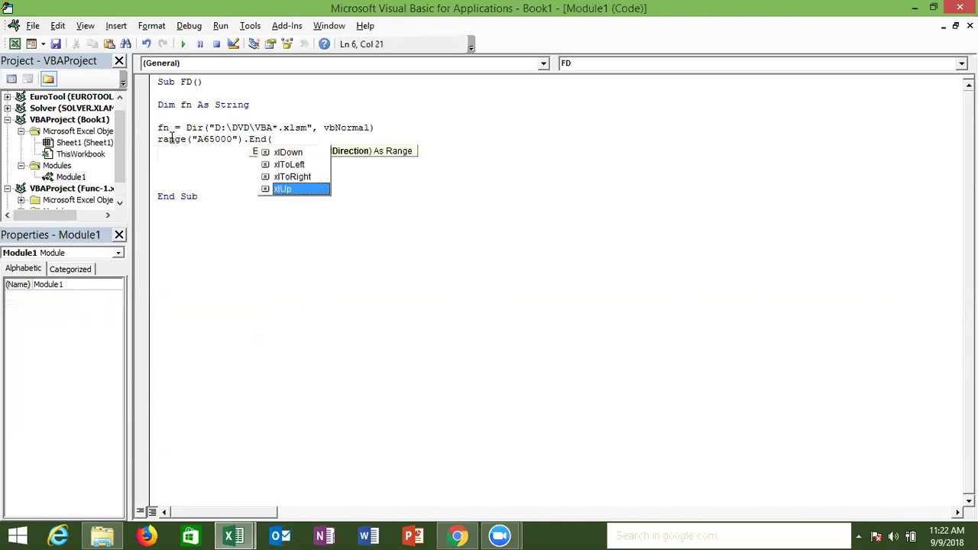
key(Tab)
text())
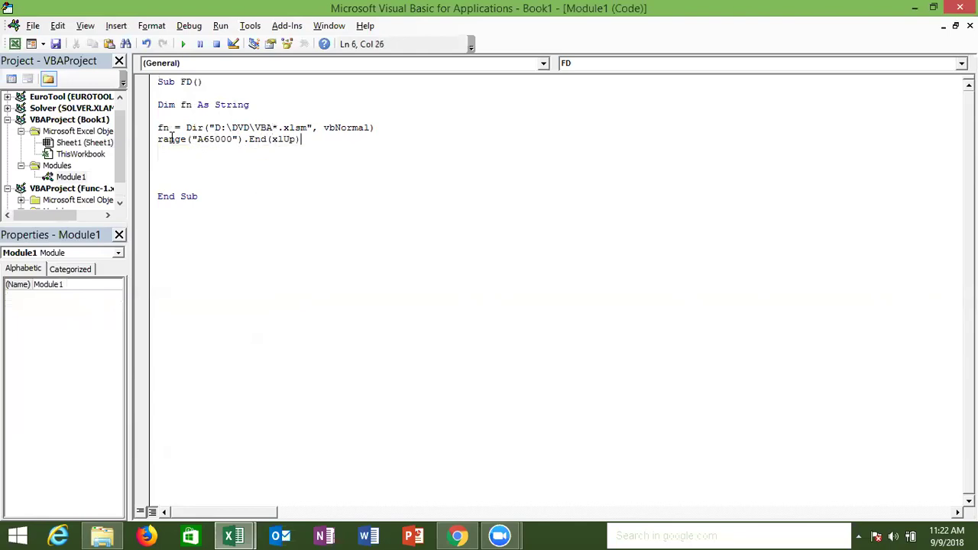
text(.of)
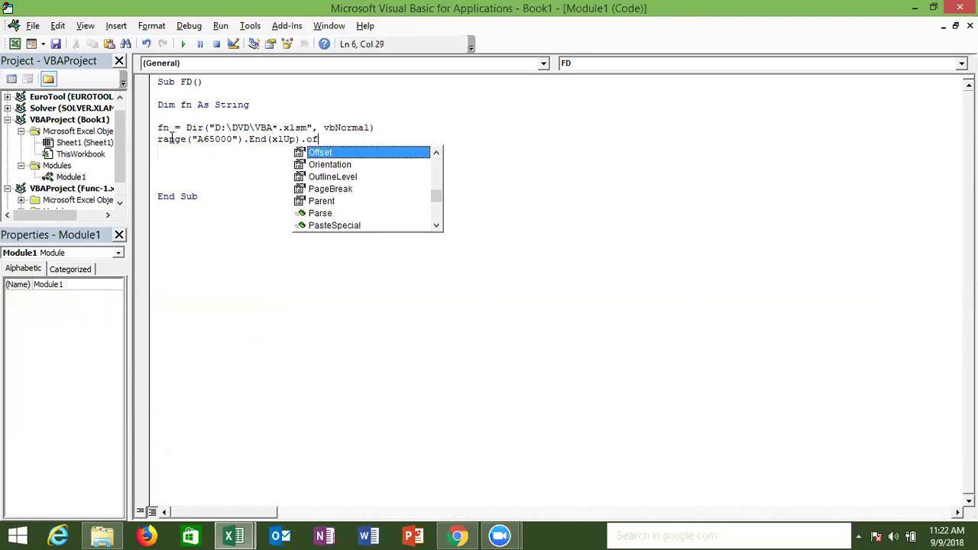
key(Tab)
text((1,0).va)
key(Tab)
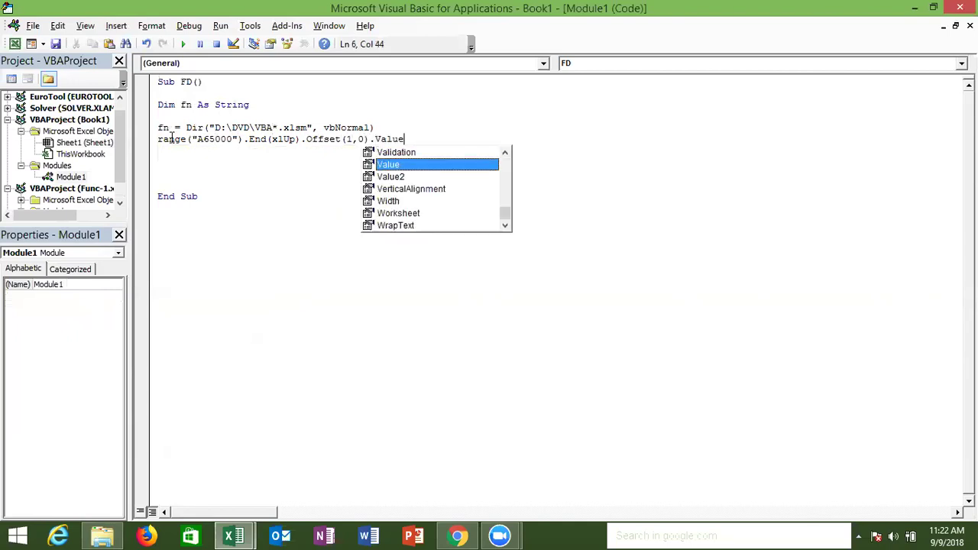
text(= )
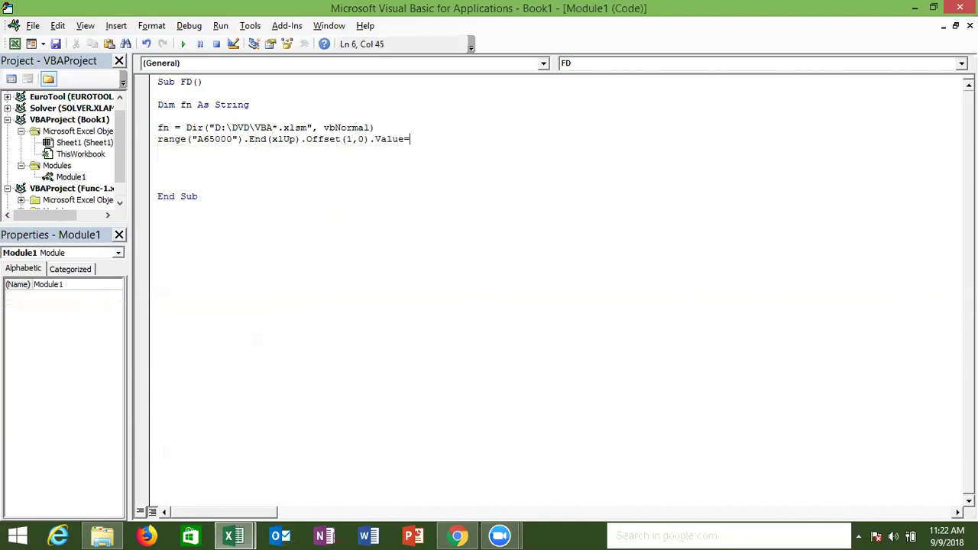
text(fn)
key(Return)
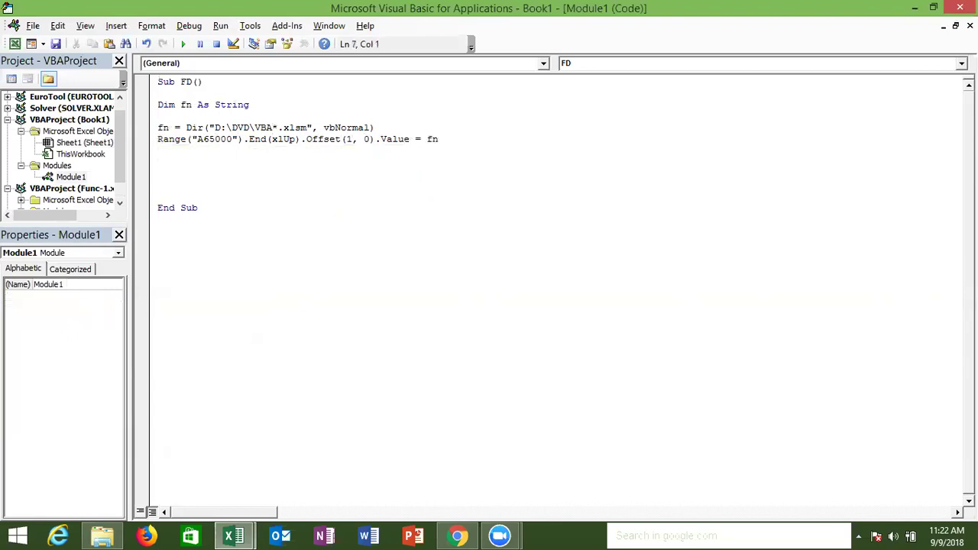
Step: Run macro FD and check the file name it wrote into cell A2
click(170, 139)
text(fn)
key(BackSpace)
key(BackSpace)
click(170, 152)
click(183, 44)
key(alt+Tab)
key(alt+Tab)
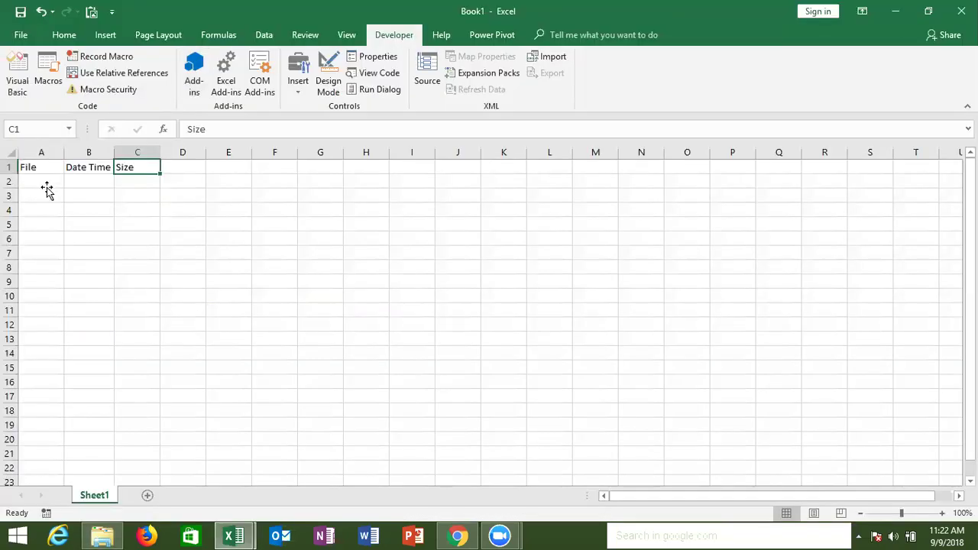
click(44, 184)
mouse_move(232, 531)
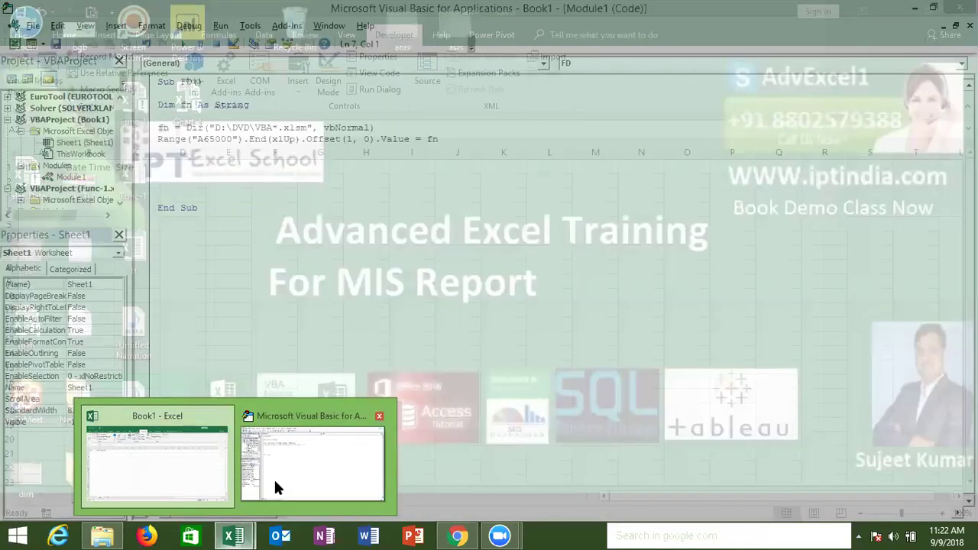
click(274, 477)
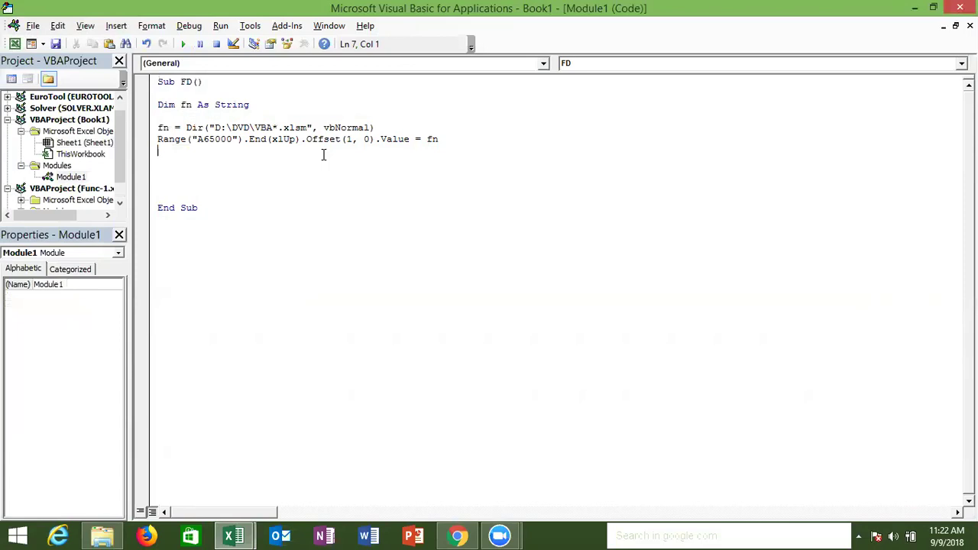
Step: Insert the missing backslash after VBA in the Dir path, keeping the .xlsm extension
click(307, 127)
key(BackSpace)
click(298, 150)
click(273, 128)
text(\)
click(308, 127)
text(m)
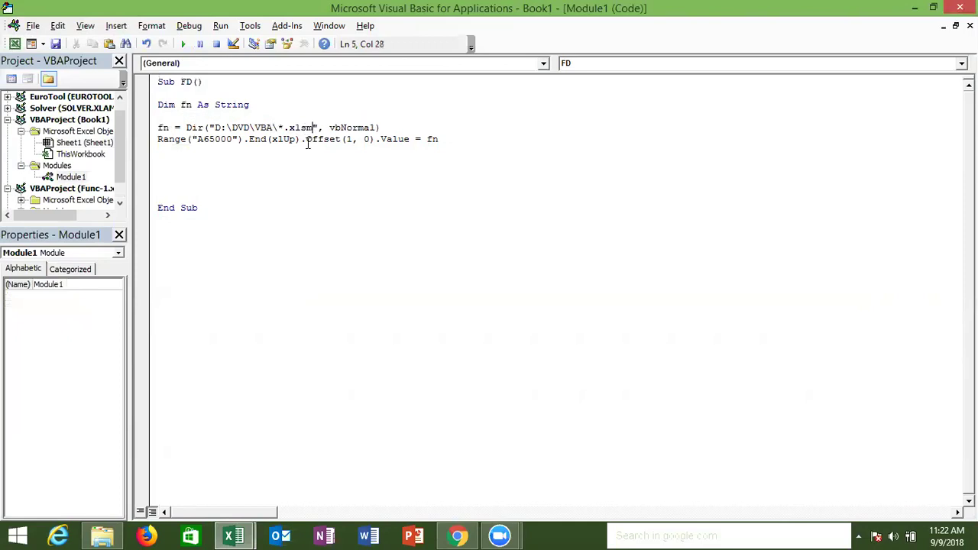
click(310, 151)
click(234, 535)
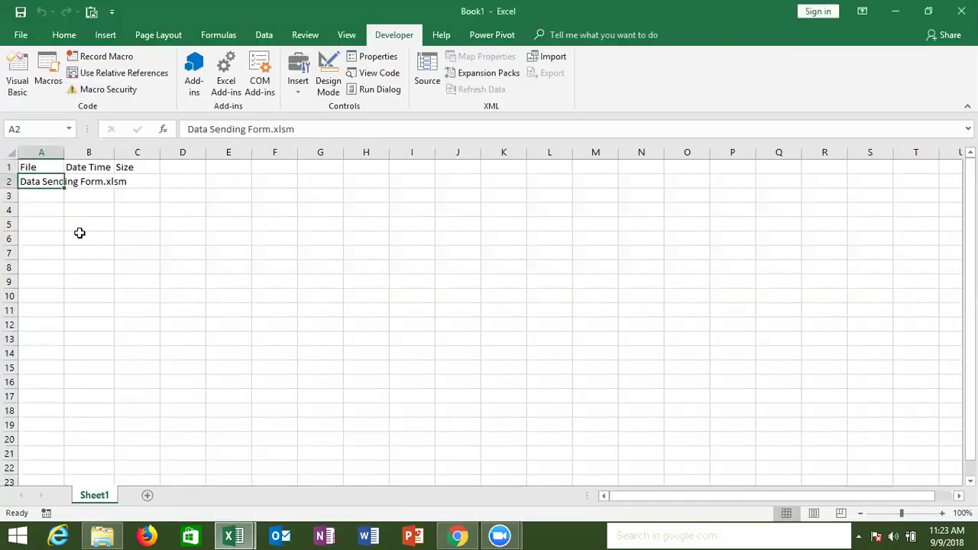
Step: Add a fn = Dir() line after the Range line in macro FD
key(alt+Tab)
key(alt+Tab)
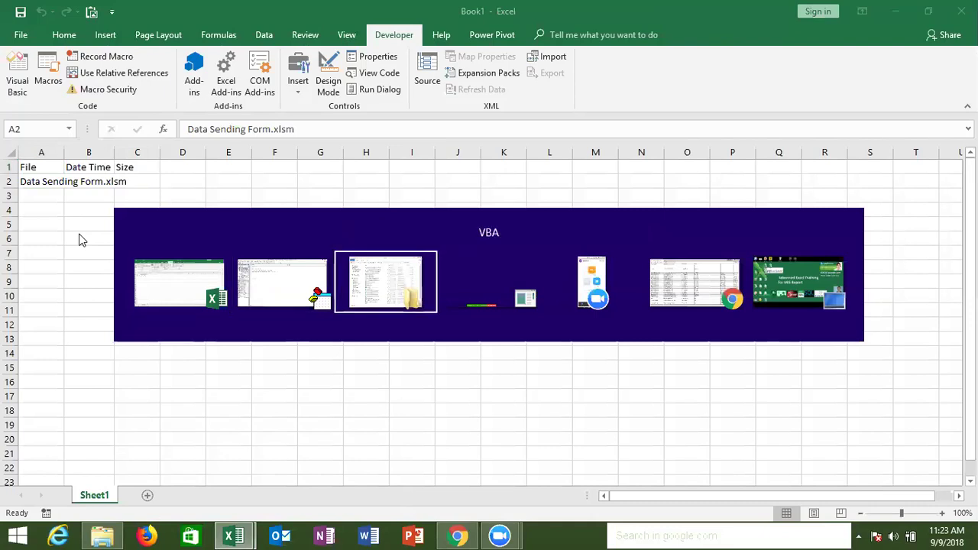
key(alt+shift+Tab)
key(alt+shift+Tab)
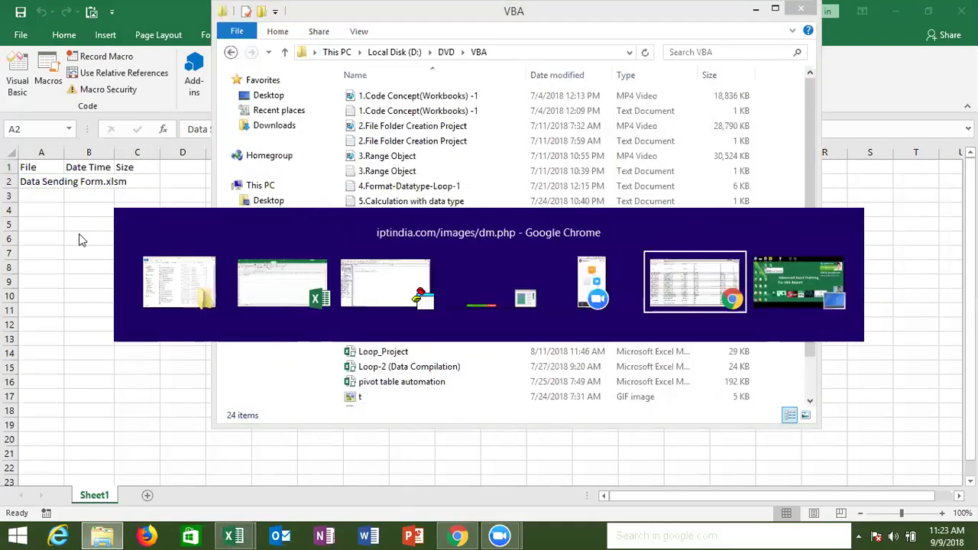
key(alt+Tab)
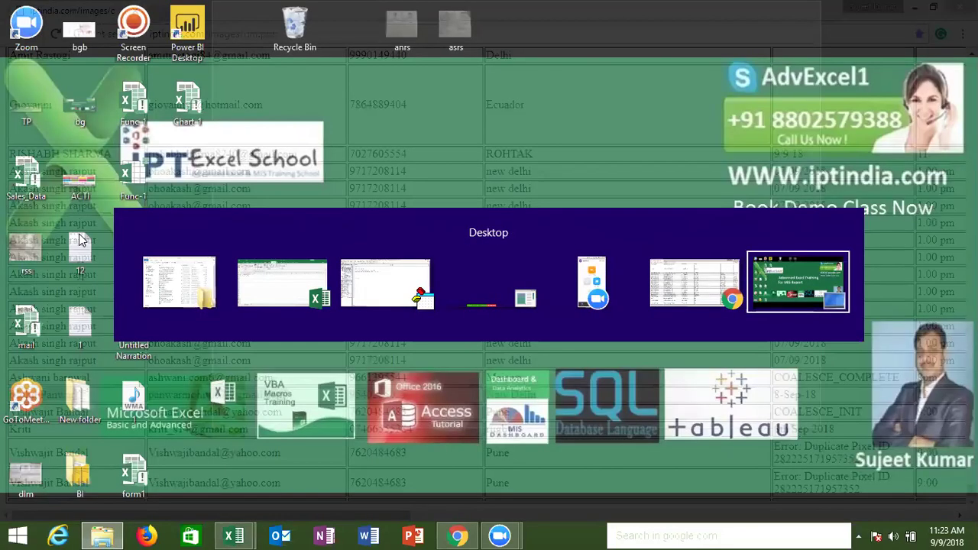
key(alt+Tab)
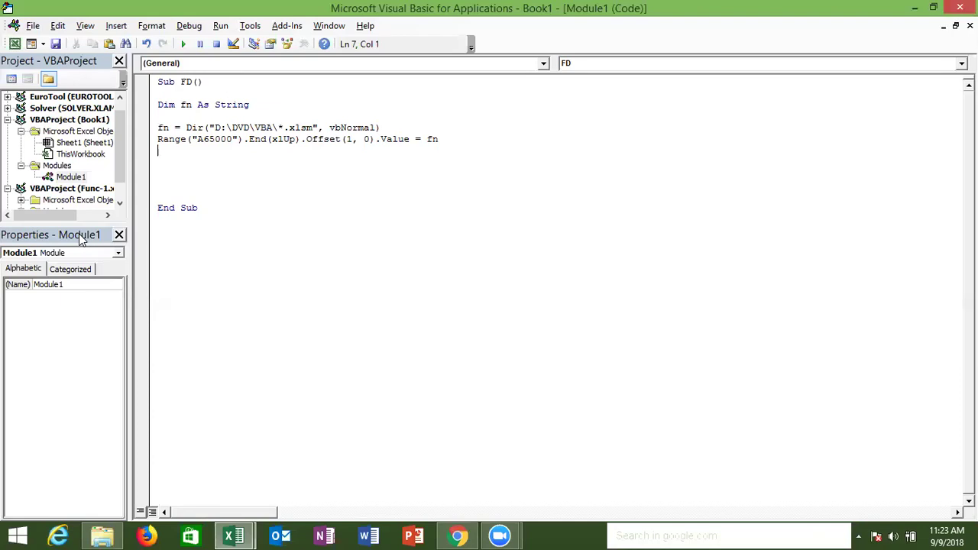
key(Up)
key(Up)
key(shift+Down)
key(shift+Down)
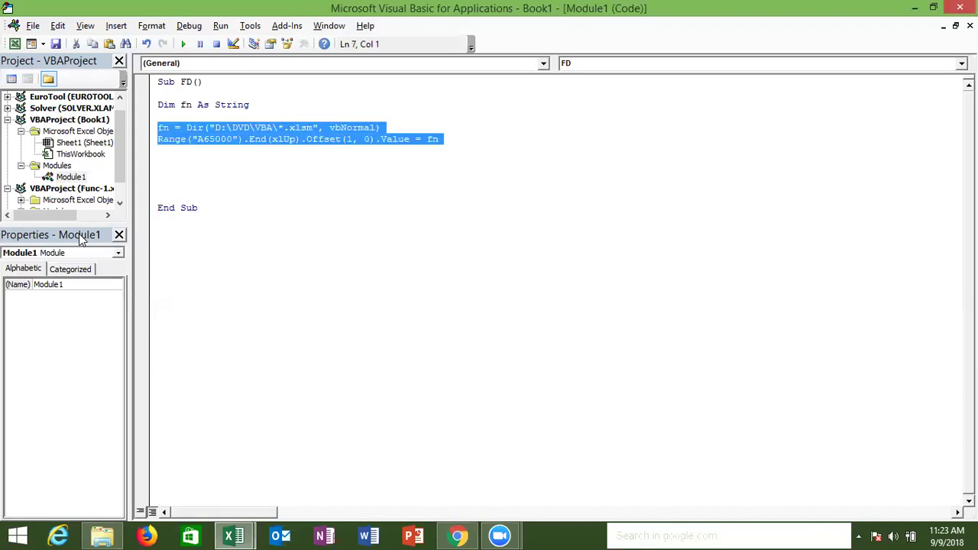
key(Right)
text(fn)
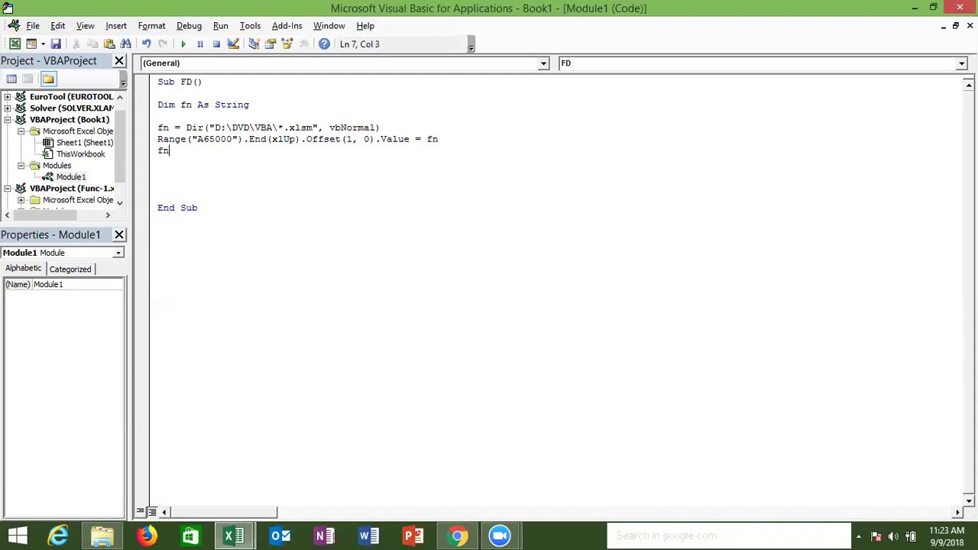
text(=dir())
key(Return)
Step: Copy the Range(...).Value = fn line and paste it below fn = Dir()
key(Up)
key(Up)
key(Home)
key(shift+Down)
key(ctrl+c)
key(Down)
key(ctrl+v)
click(159, 207)
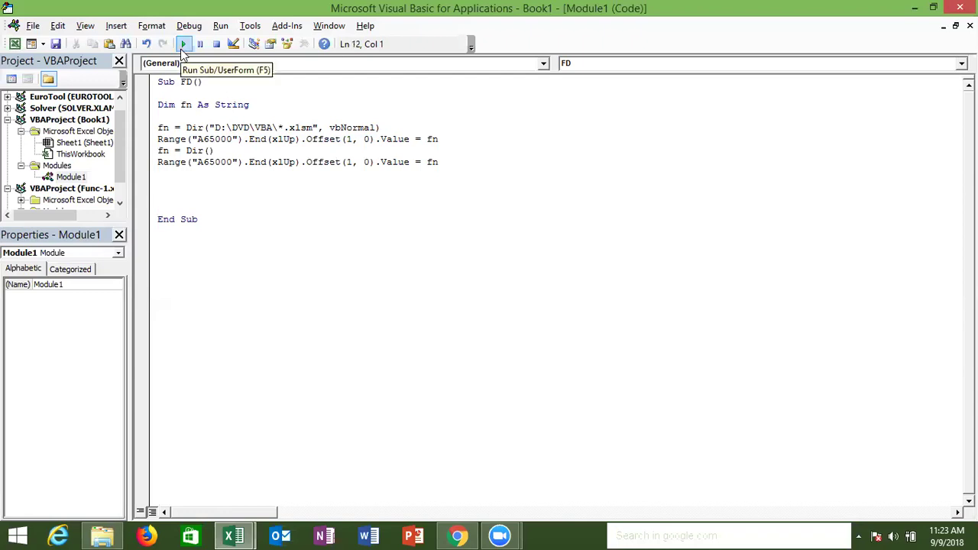
Step: Clear the old file names from A2:A4 and return to the VBA editor with Alt+F11
mouse_move(234, 535)
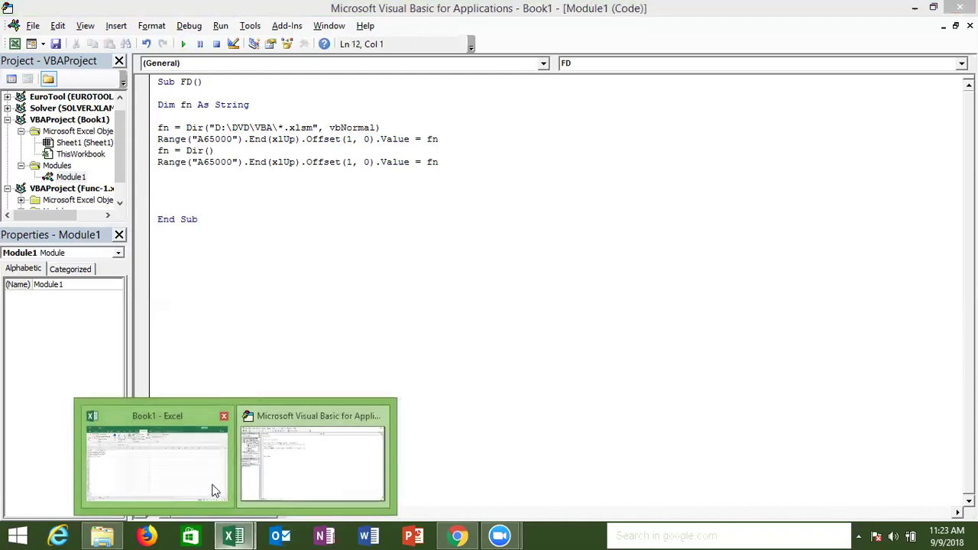
click(212, 486)
click(44, 197)
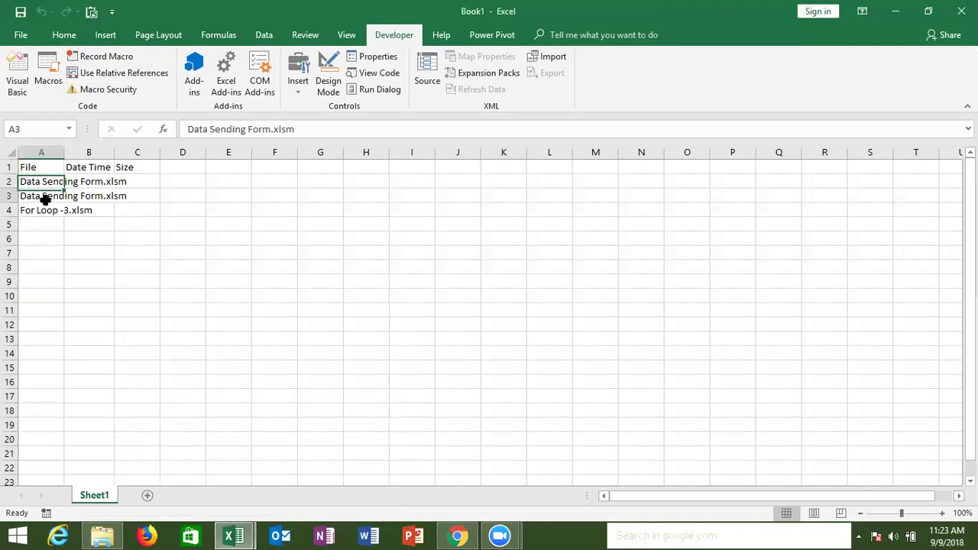
click(39, 213)
click(41, 181)
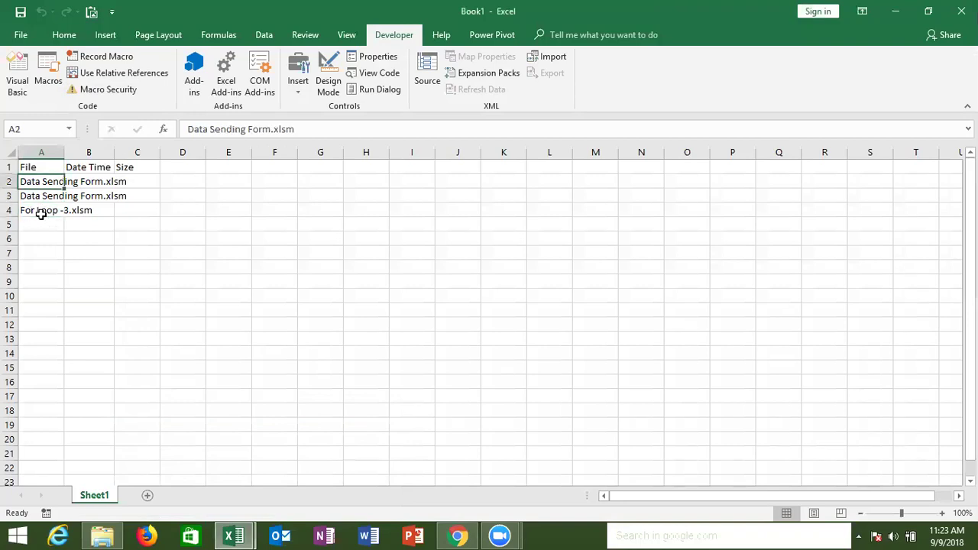
shift+click(41, 214)
key(Delete)
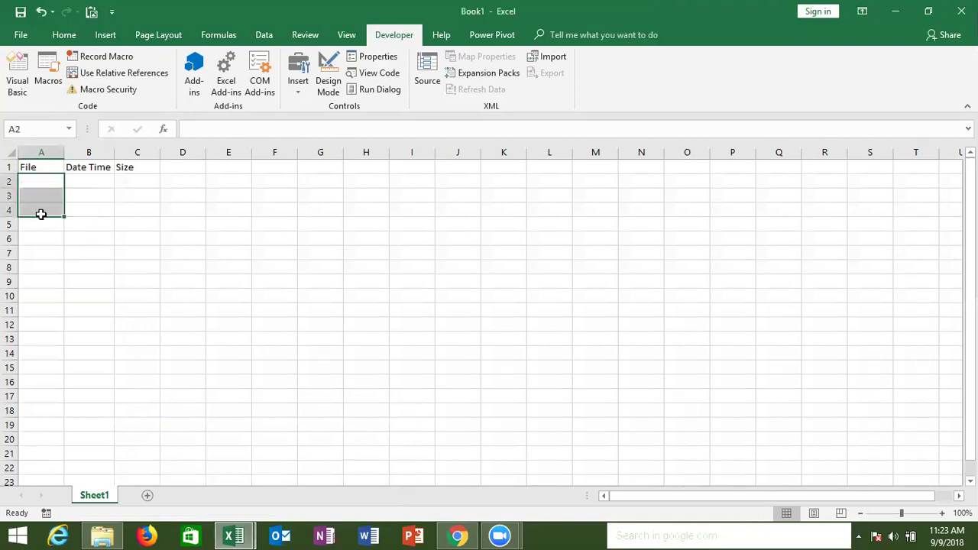
key(ctrl+Home)
key(alt+F11)
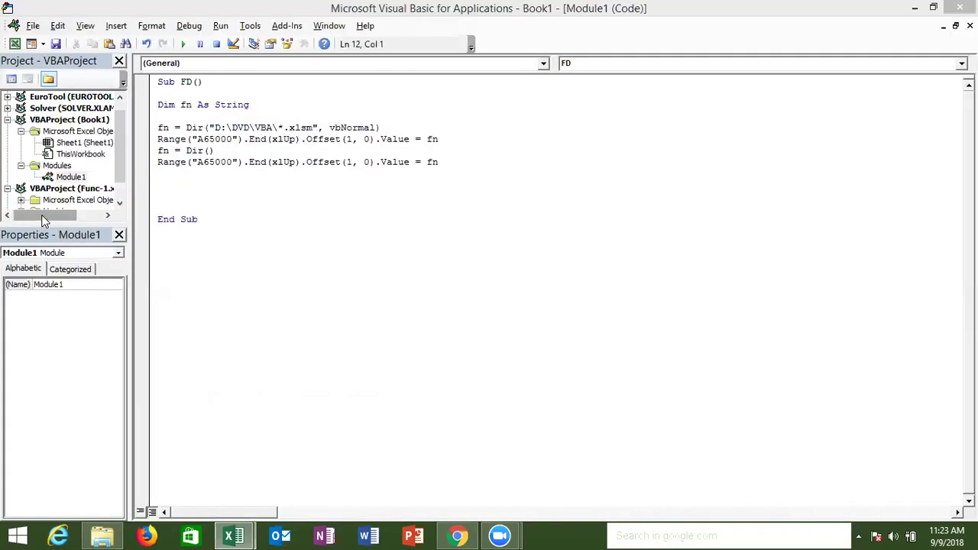
Step: Delete the duplicated fn = Dir() and Range lines from the macro
key(Up)
key(Up)
key(Up)
key(Up)
key(Up)
key(shift+Down)
key(Right)
key(shift+Up)
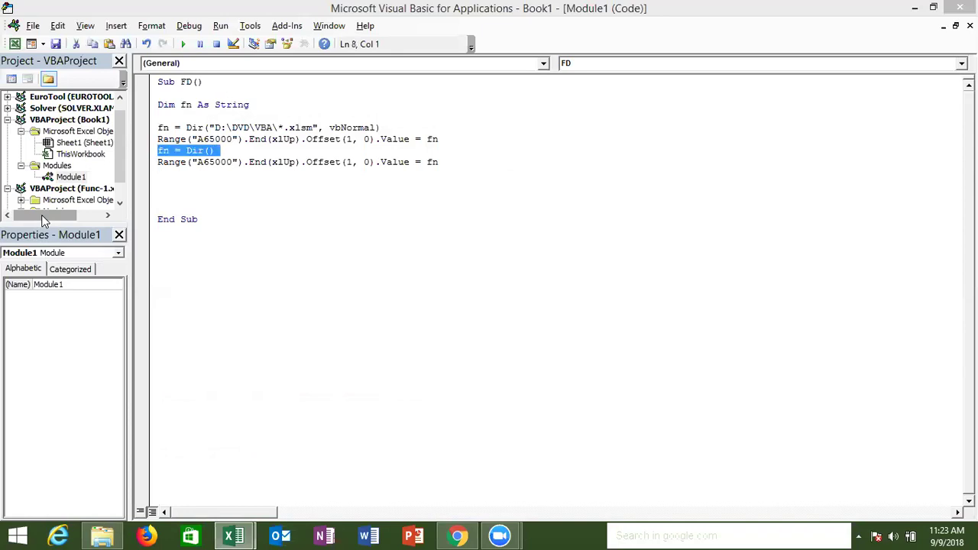
key(Right)
key(shift+Down)
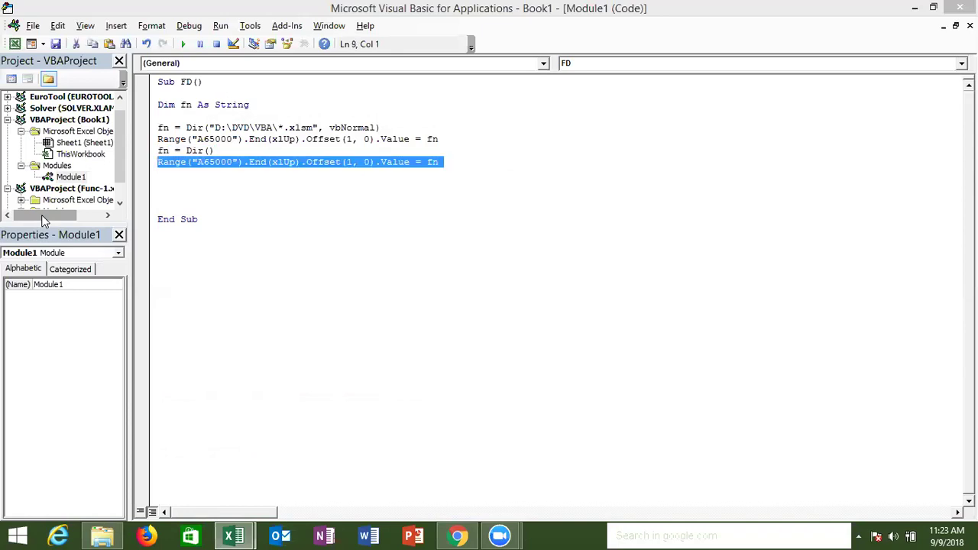
key(Up)
key(Up)
key(shift+Down)
key(shift+Down)
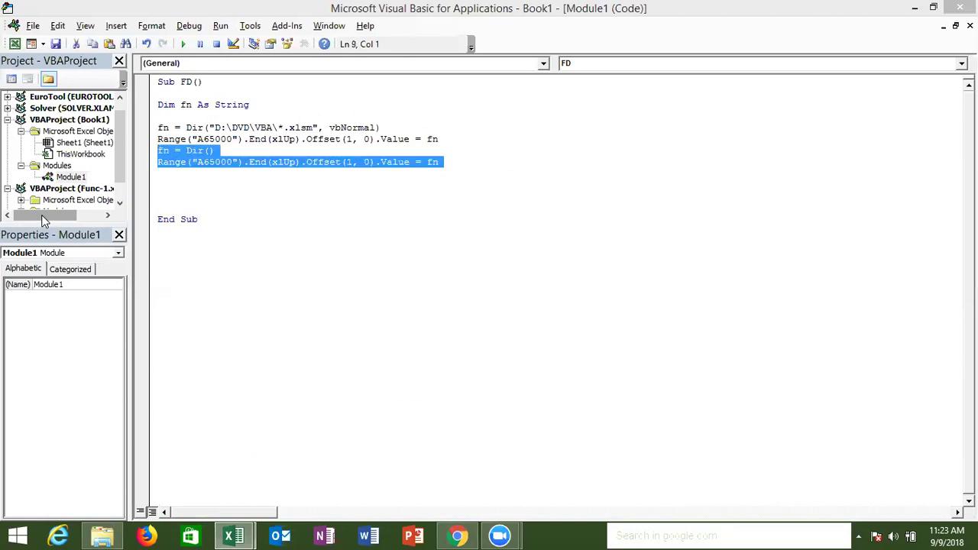
key(Return)
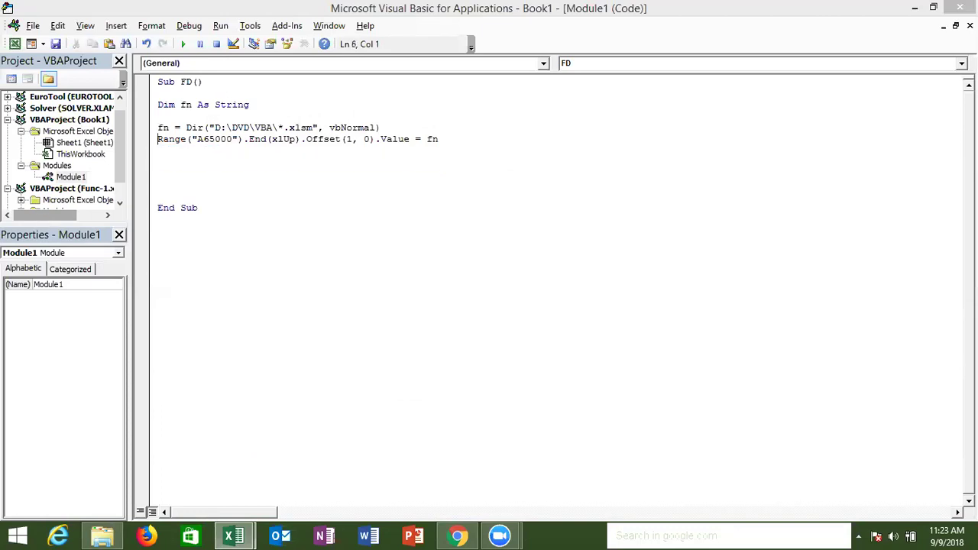
Step: Insert a Do While fn <> "" line above the Range line
key(Return)
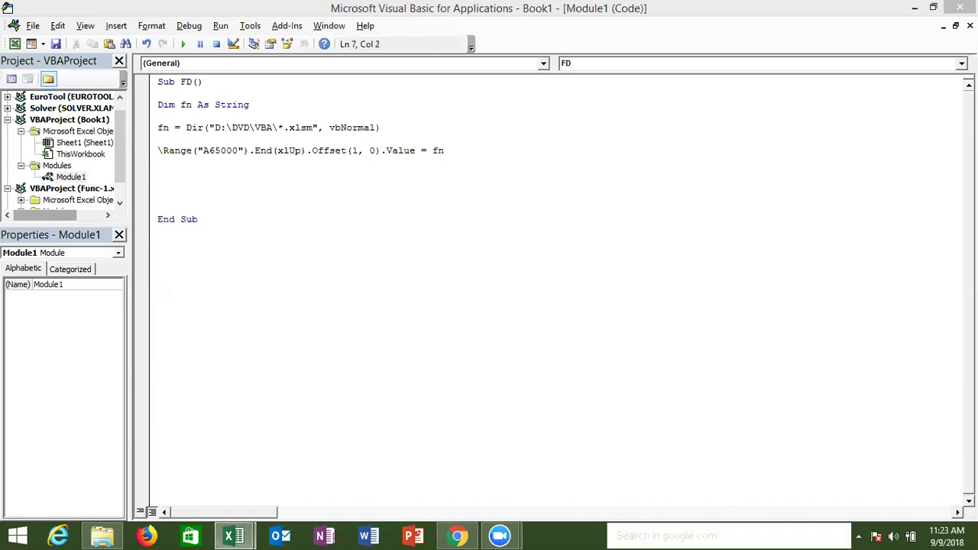
key(Return)
key(Up)
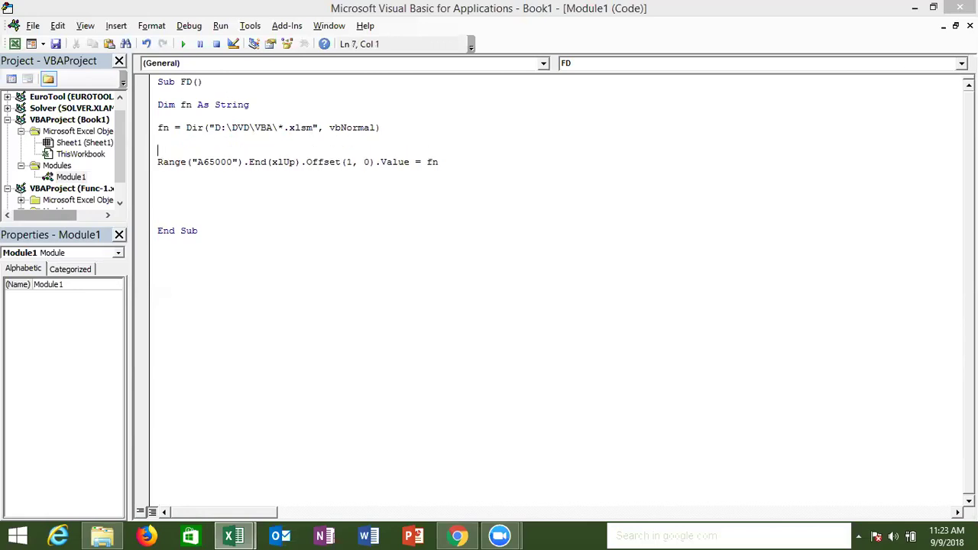
text(do while fn<>"")
key(Down)
key(Down)
key(Down)
Step: Add fn = Dir() and Loop below the Range line to close the loop
click(158, 173)
text(d)
text(ir)
key(BackSpace)
key(BackSpace)
key(BackSpace)
text(fn=dir)
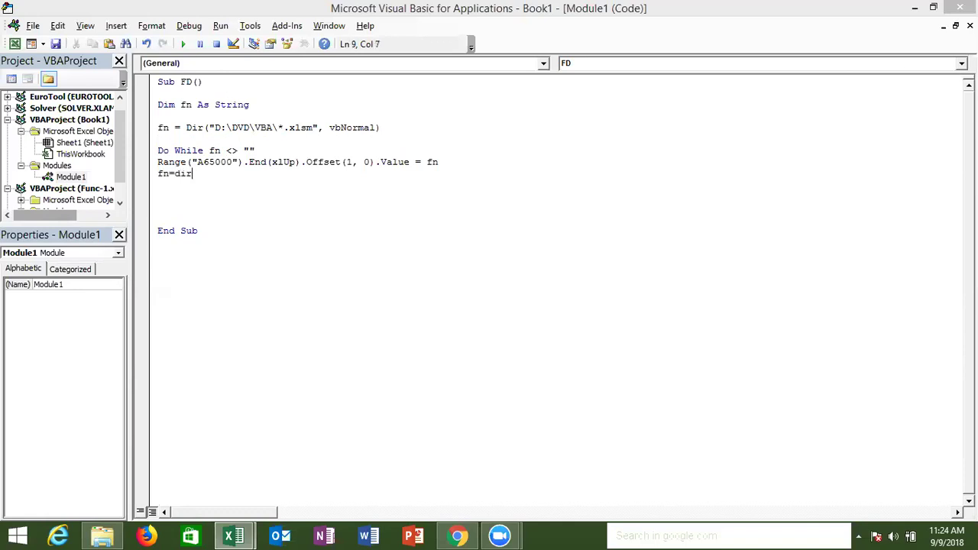
text(())
key(Return)
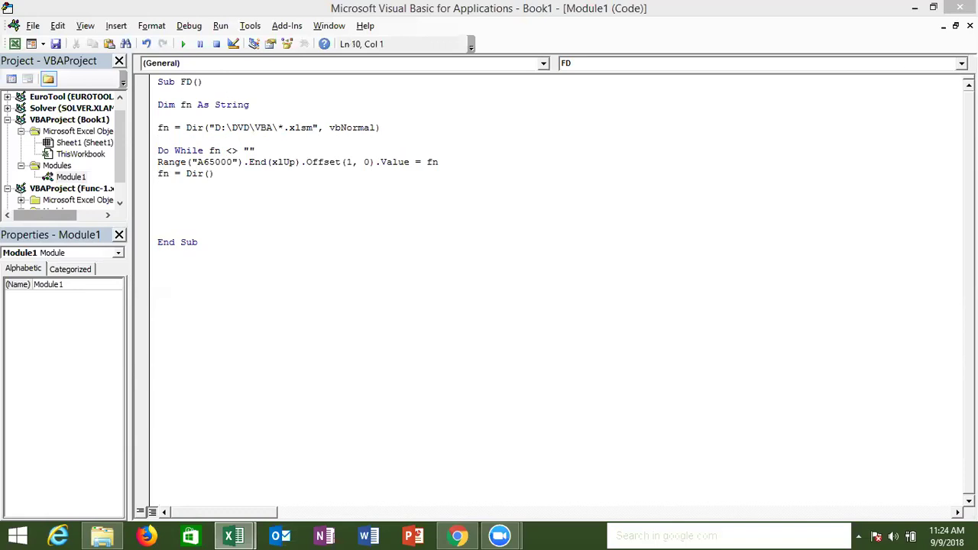
text(loop)
click(205, 220)
click(203, 174)
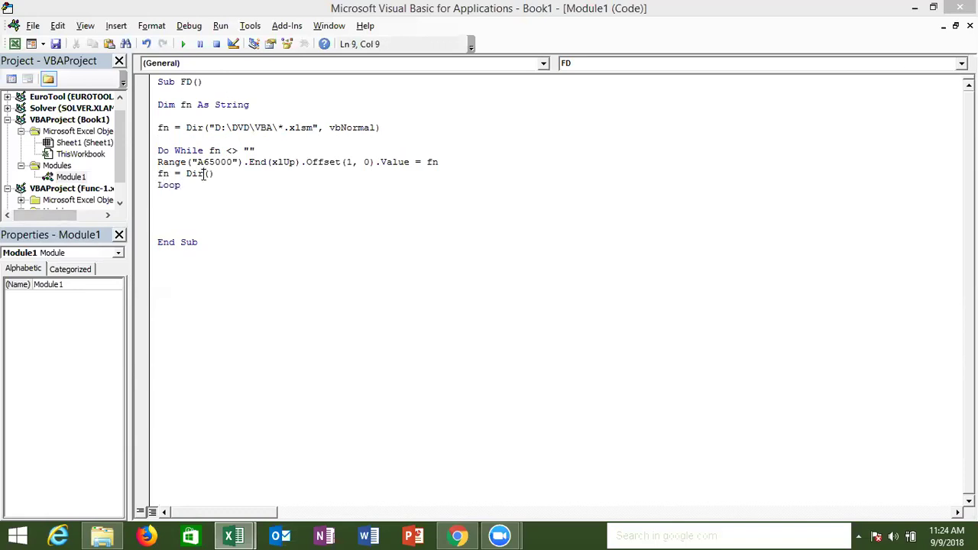
click(187, 161)
Step: Clear the listed file names in A2:A14 of the Excel sheet
key(alt+Tab)
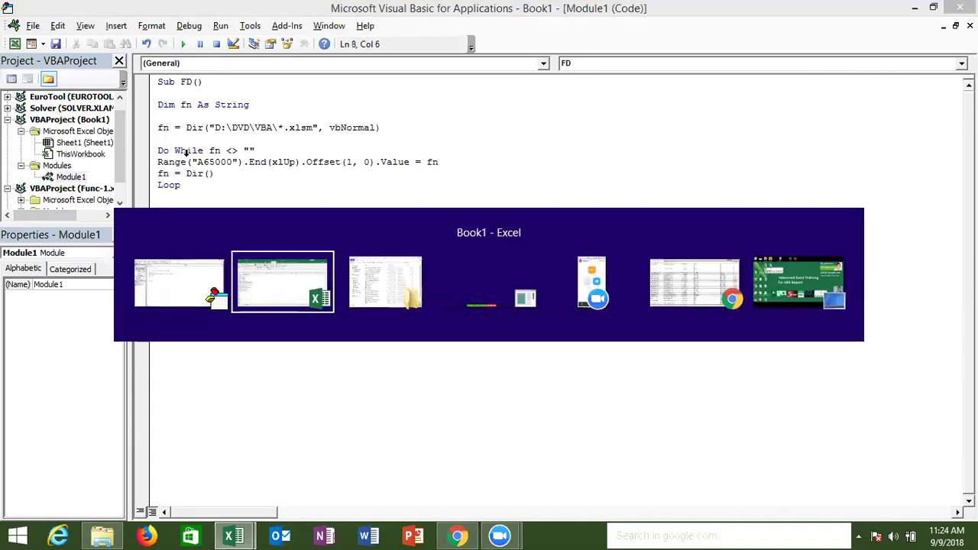
key(Down)
key(ctrl+shift+Down)
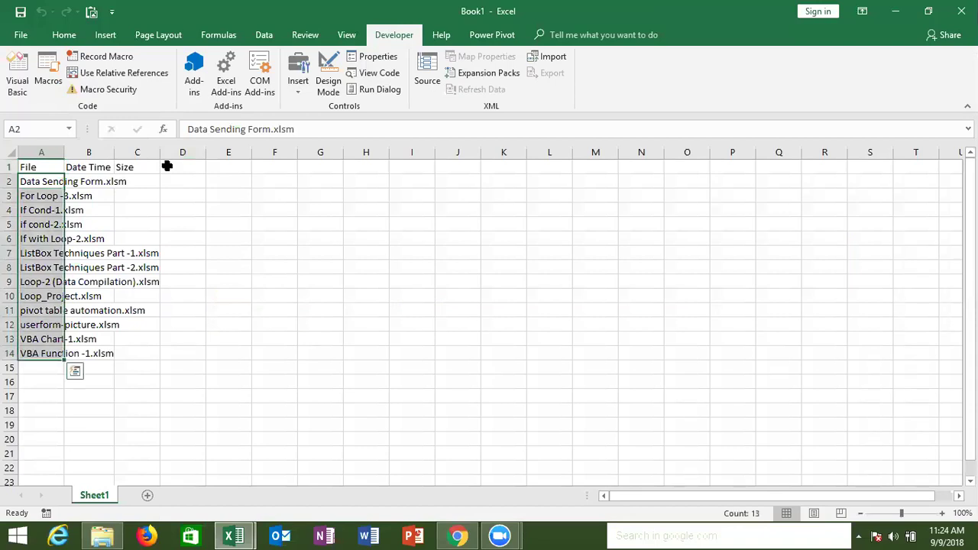
key(Delete)
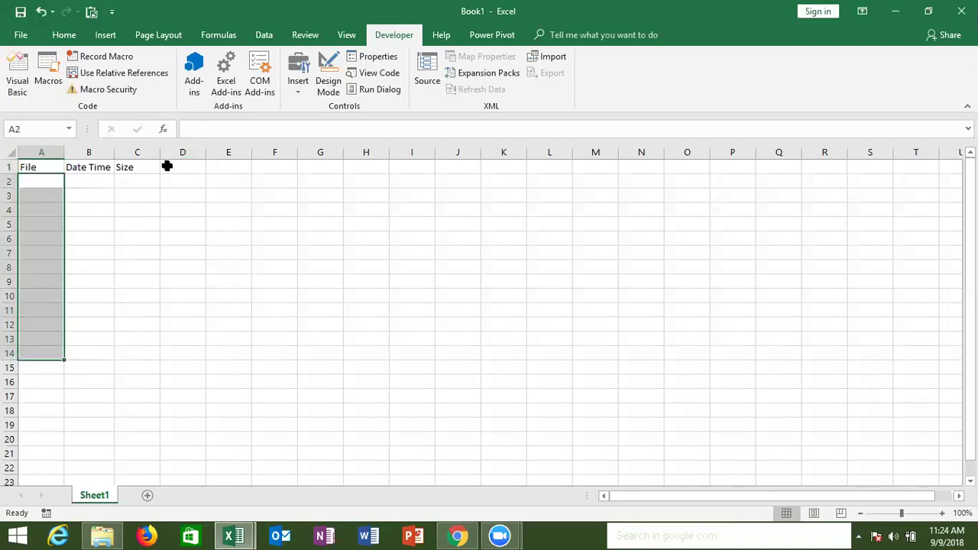
key(ctrl+Home)
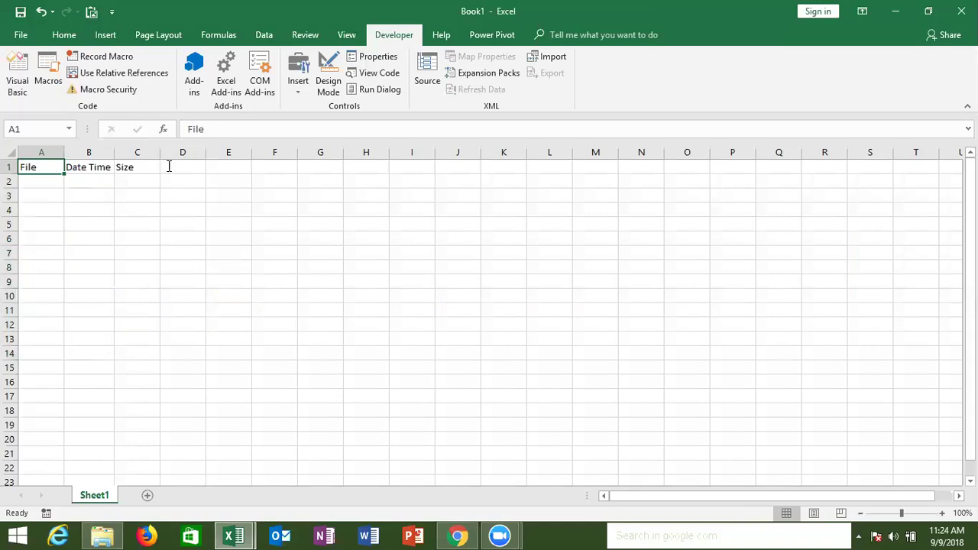
key(alt+F11)
Step: Duplicate the Range line onto a new line inside the loop
click(158, 174)
key(Return)
key(Return)
key(Up)
key(Up)
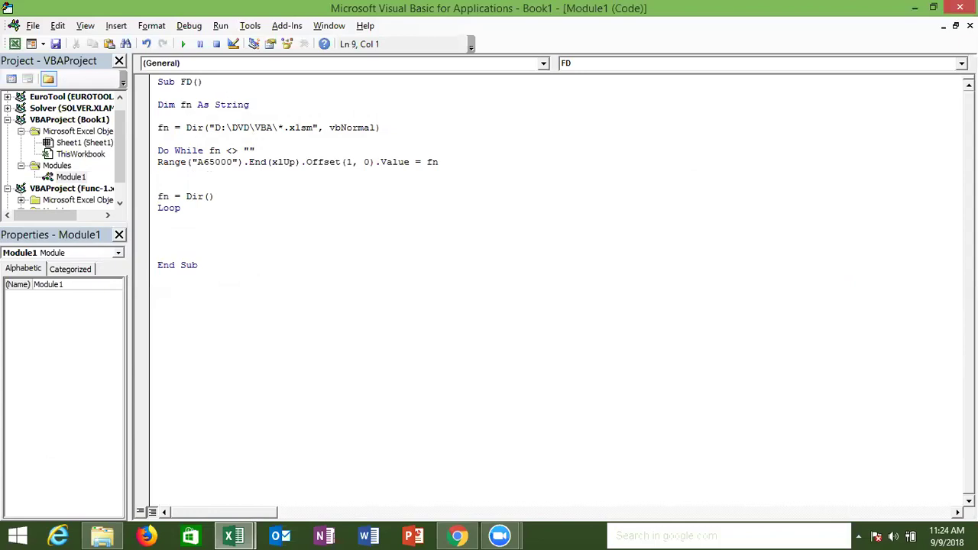
key(Up)
key(shift+Right)
key(shift+Right)
key(shift+Right)
key(shift+Right)
key(shift+Right)
key(shift+Right)
key(shift+Right)
key(shift+Right)
key(shift+Right)
key(shift+Right)
key(shift+Right)
click(158, 173)
key(ctrl+v)
Step: Change the copy's Offset(1, 0) to Offset(0, 1) and append =filedatetime
click(353, 174)
key(BackSpace)
text(0)
click(358, 174)
key(Delete)
text(1)
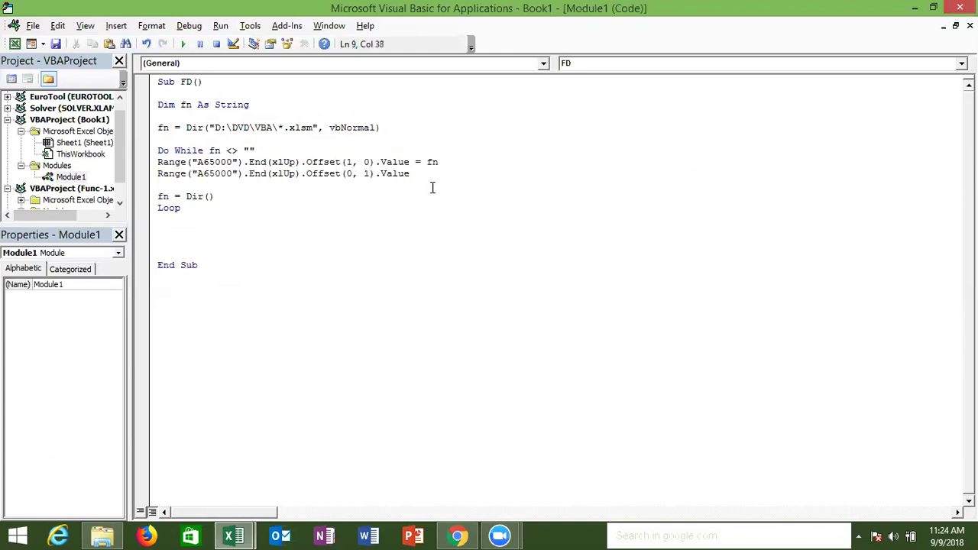
click(430, 175)
text(=)
text(file)
text(dat)
text(etime)
Step: Type fn into cell A2 of the Excel sheet as a test
key(alt+Tab)
click(101, 185)
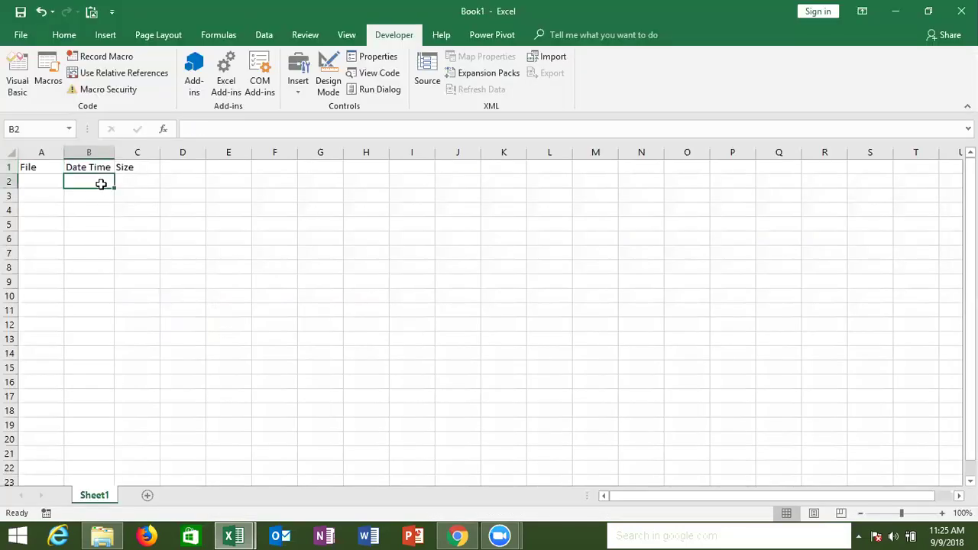
click(58, 182)
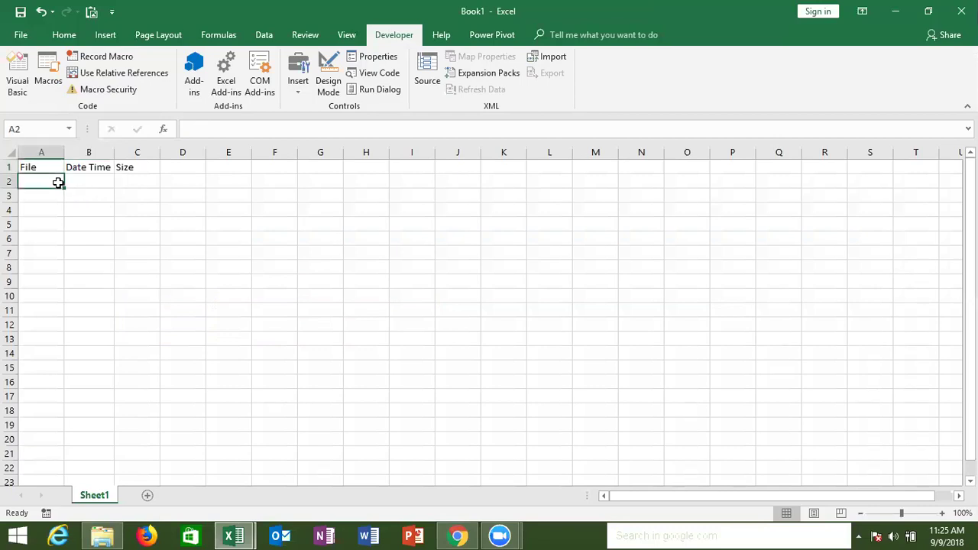
text(fn)
key(Tab)
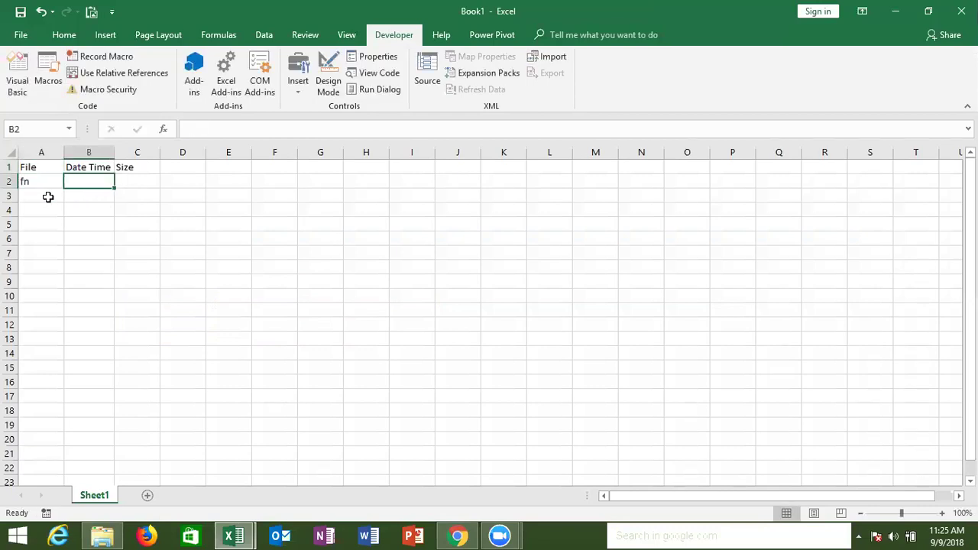
Step: Clear cells A2:B2 again and return to the macro code
click(47, 239)
key(ctrl+Up)
key(F2)
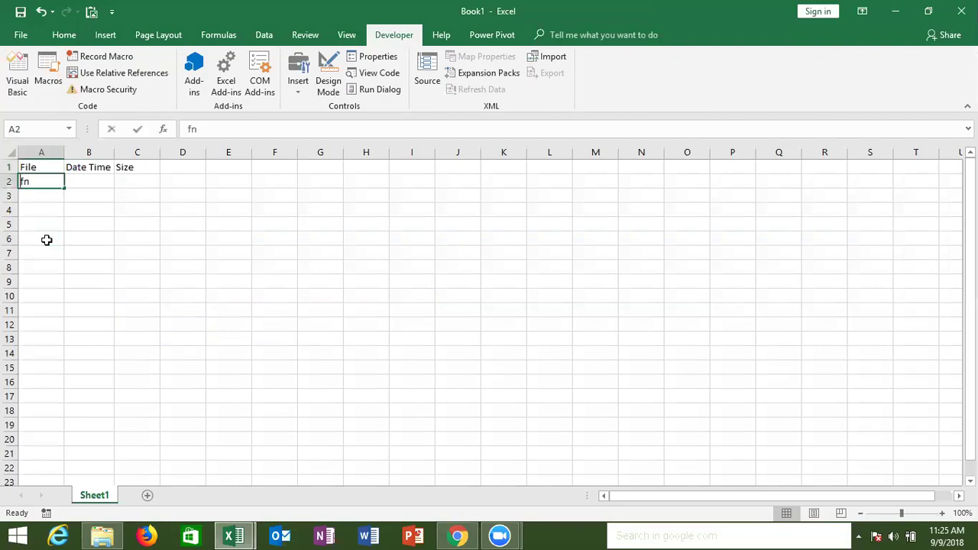
click(41, 181)
text(0)
key(Escape)
key(Right)
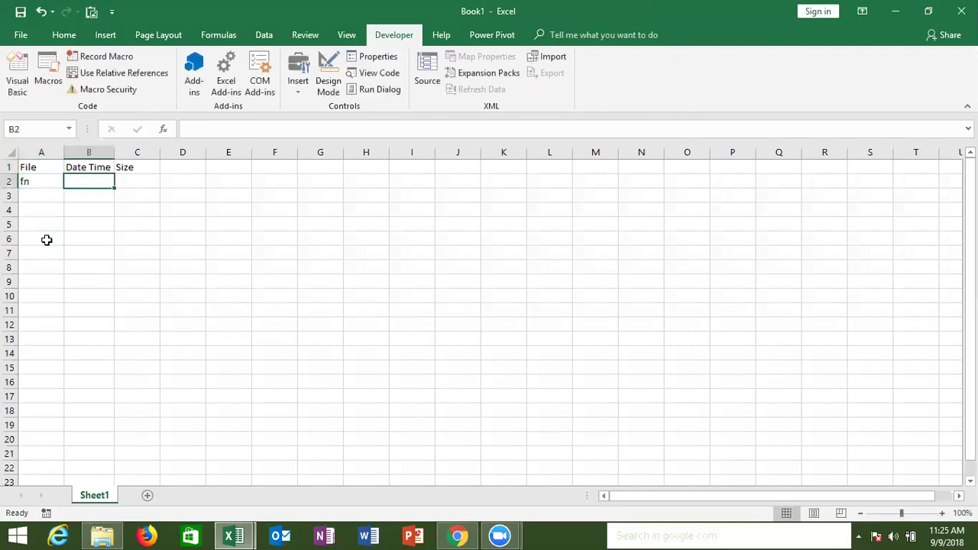
key(Left)
key(shift+Right)
key(Delete)
key(alt+Tab)
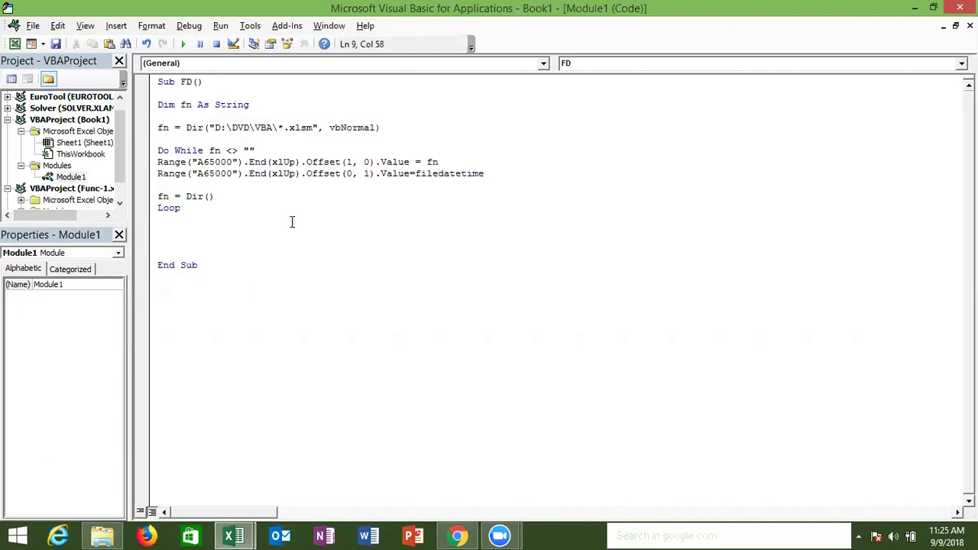
Step: Add the opening (" after filedatetime, dismissing the compile error messages
text(()
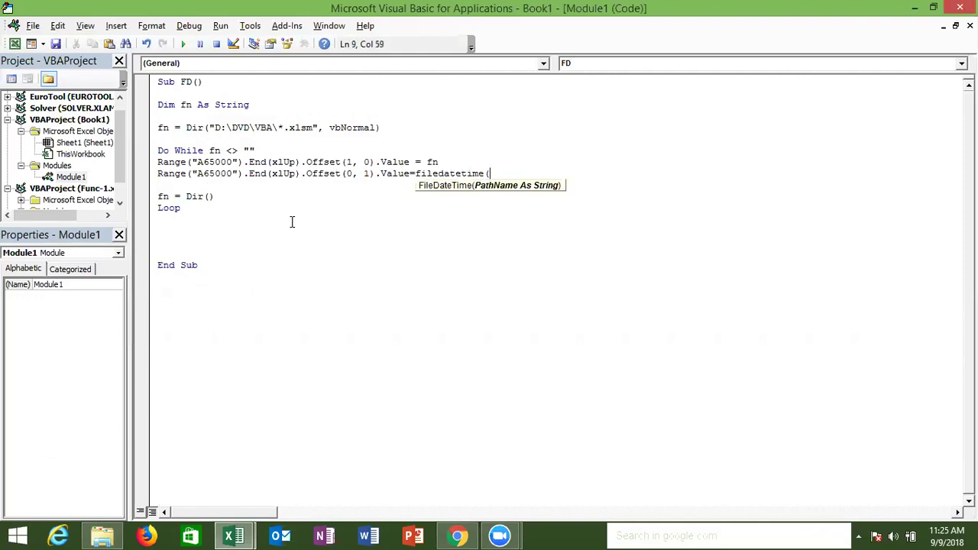
click(279, 129)
key(Escape)
text(`)
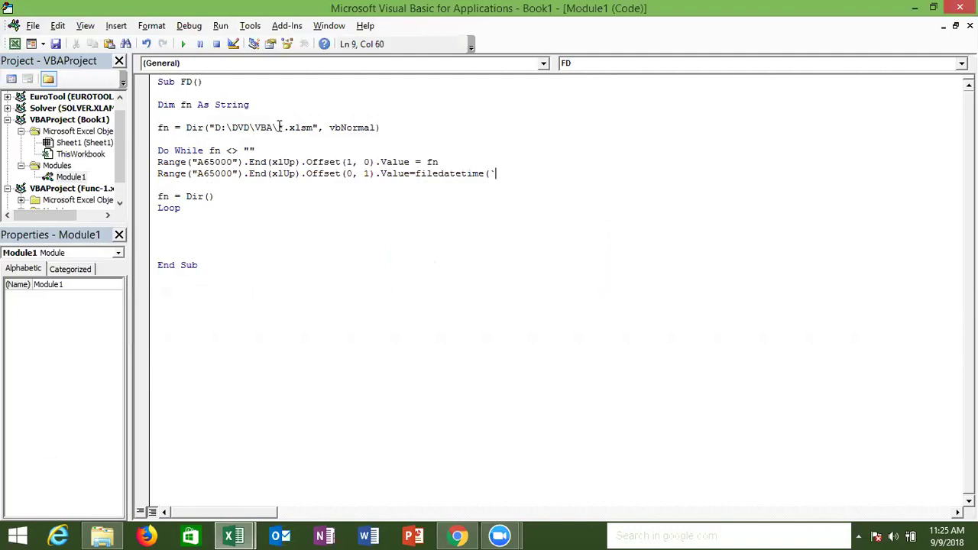
click(264, 128)
key(Escape)
key(BackSpace)
text(")
click(278, 128)
key(Return)
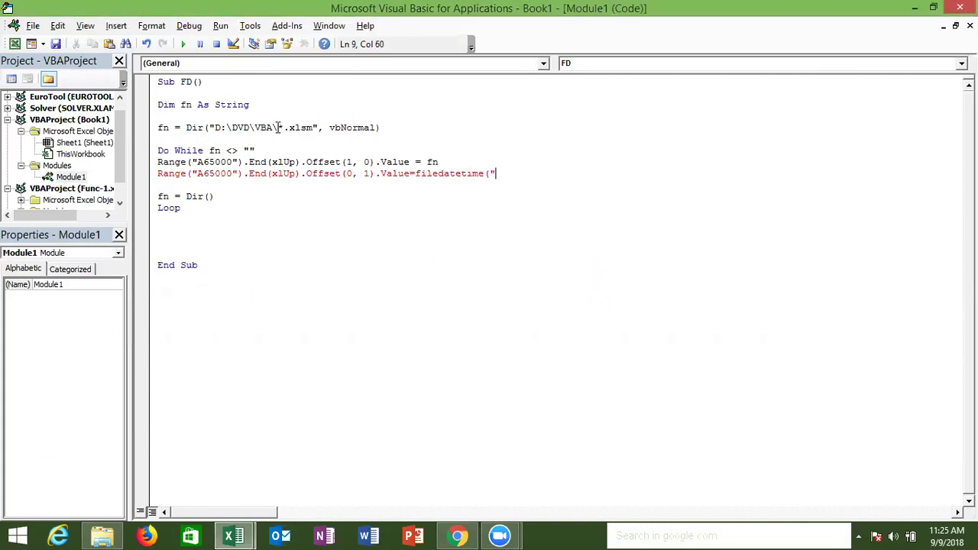
drag(197, 173, 236, 173)
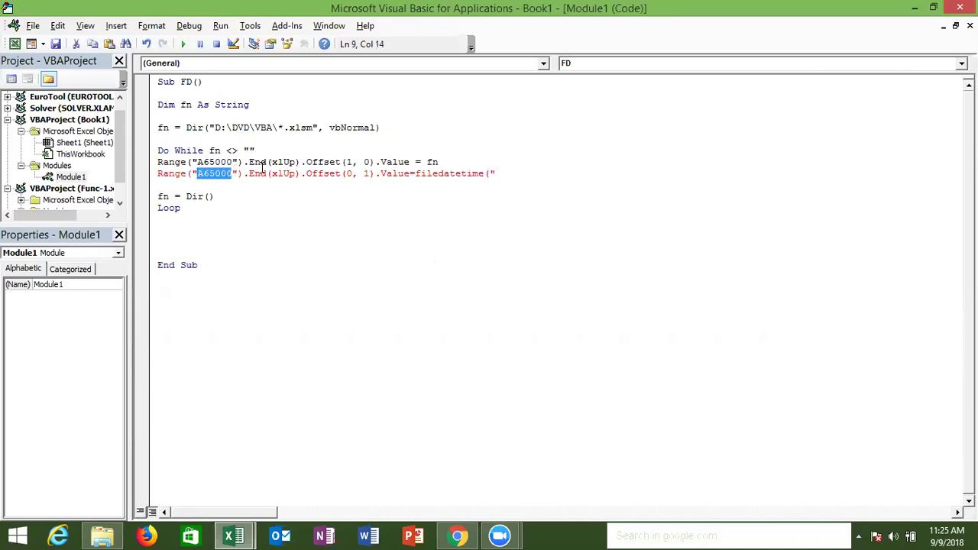
Step: Enter the text fn in cell A2 of Book1
key(alt+Tab)
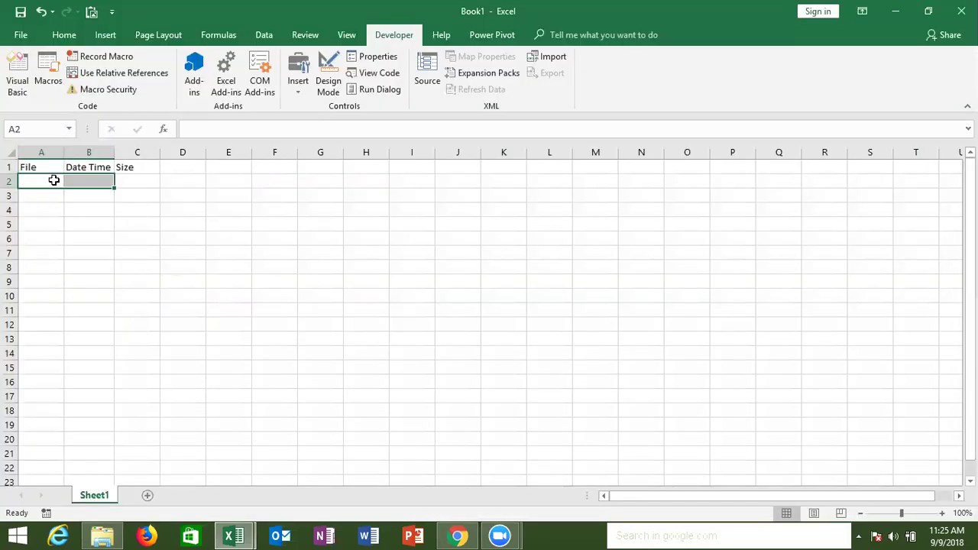
click(56, 181)
text(fn)
click(41, 212)
click(30, 395)
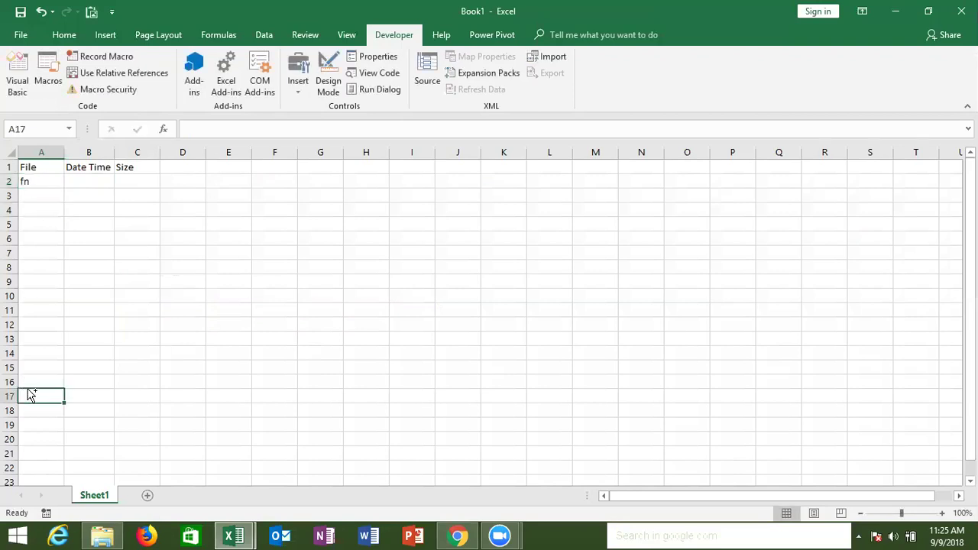
key(ctrl+Up)
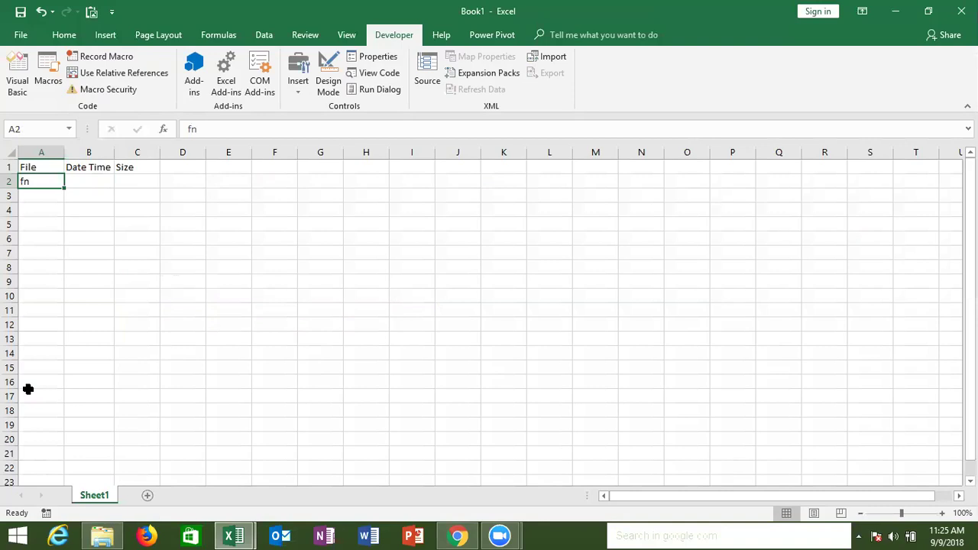
Step: Check cells A2 to B3, delete the fn value in A2, and return to Module1
key(Right)
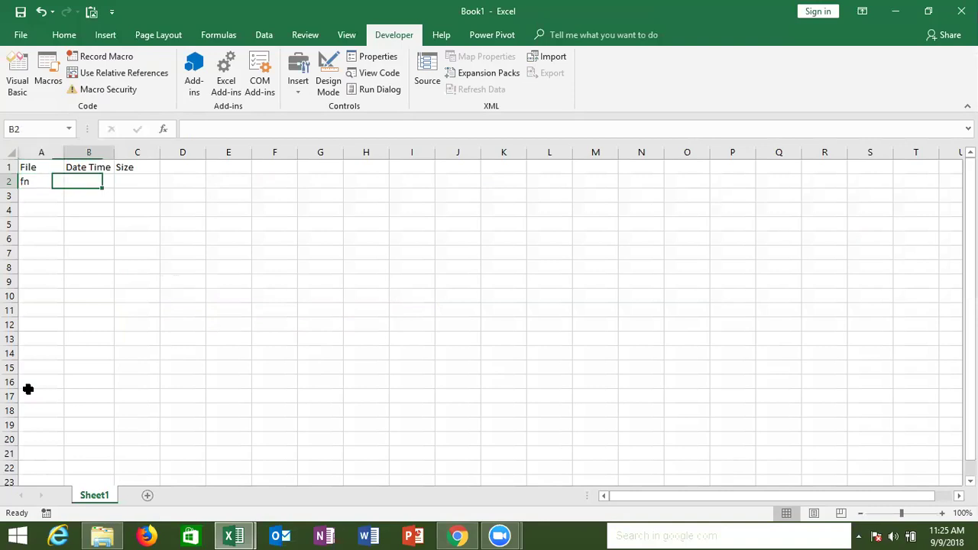
key(Left)
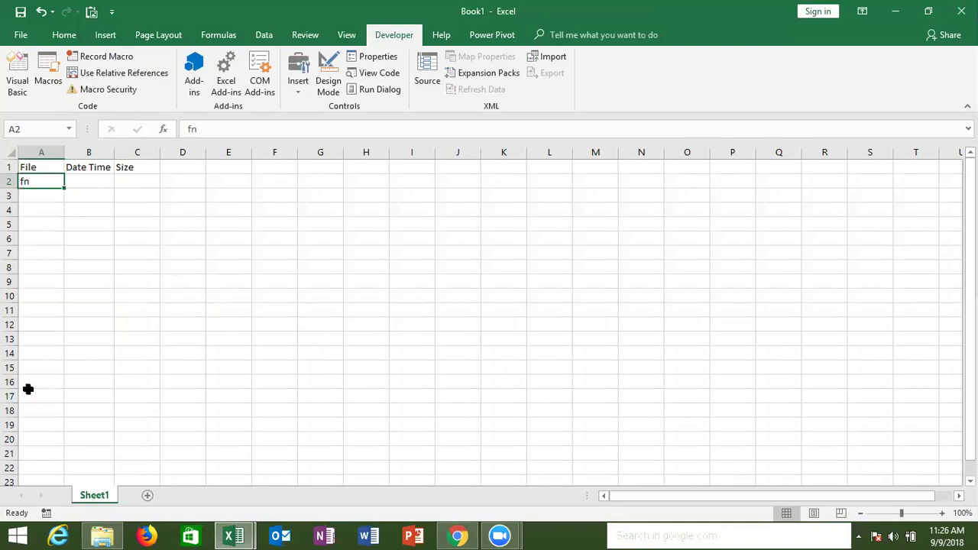
key(Down)
key(Right)
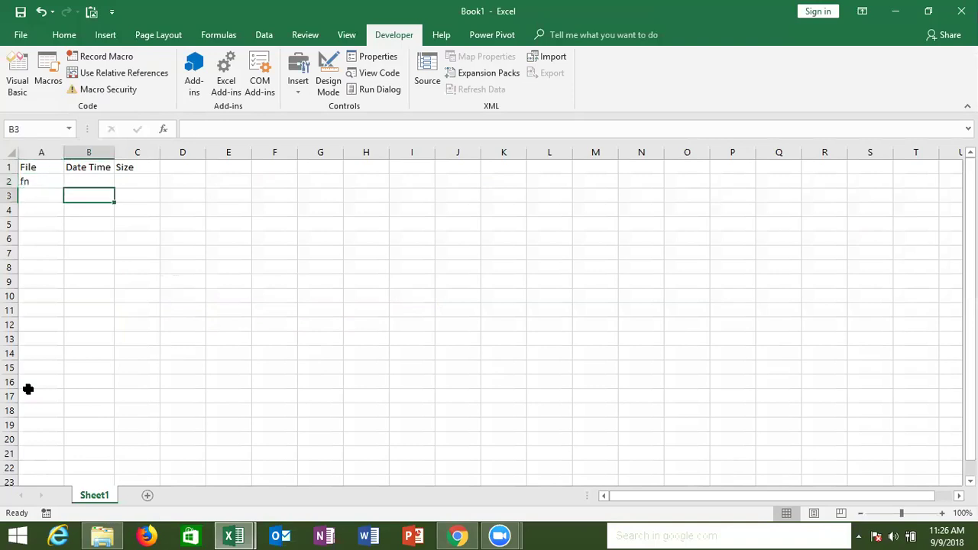
key(Up)
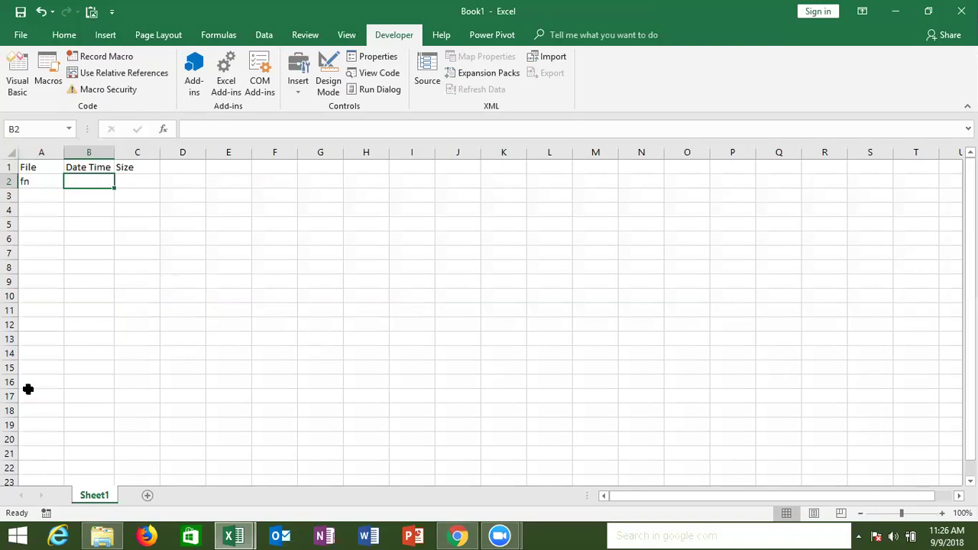
key(Left)
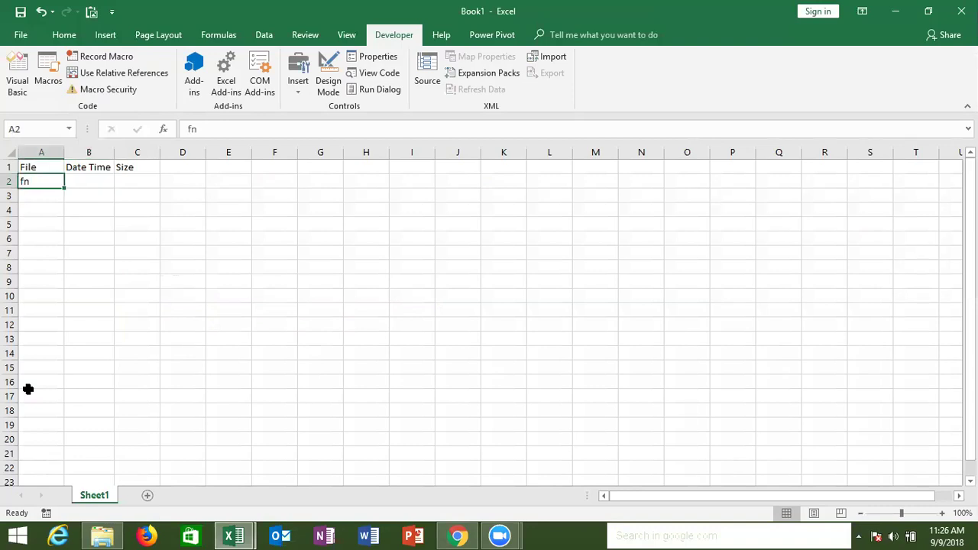
key(Delete)
key(alt+Tab)
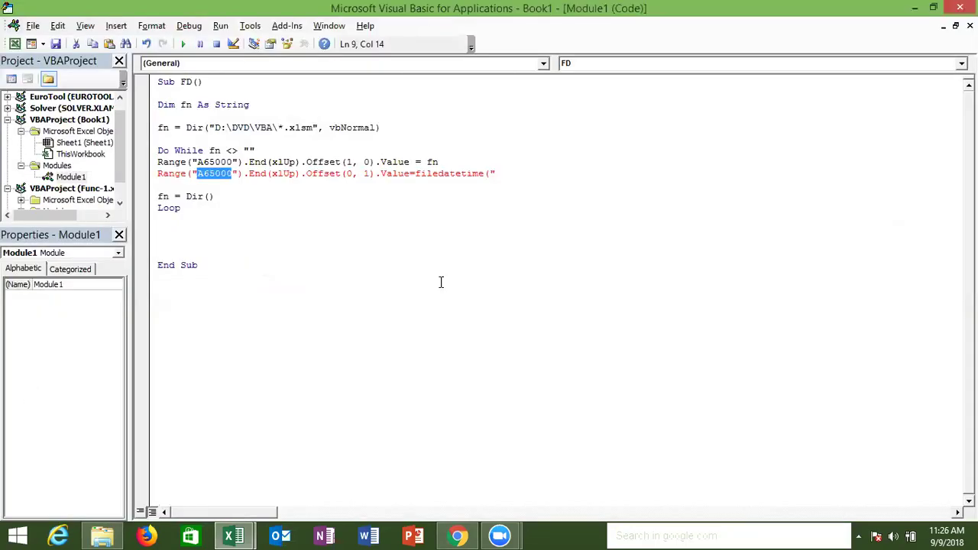
Step: Complete line 9 as FileDateTime("D:\DVD\VBA\" & fn) using the copied folder path
click(503, 175)
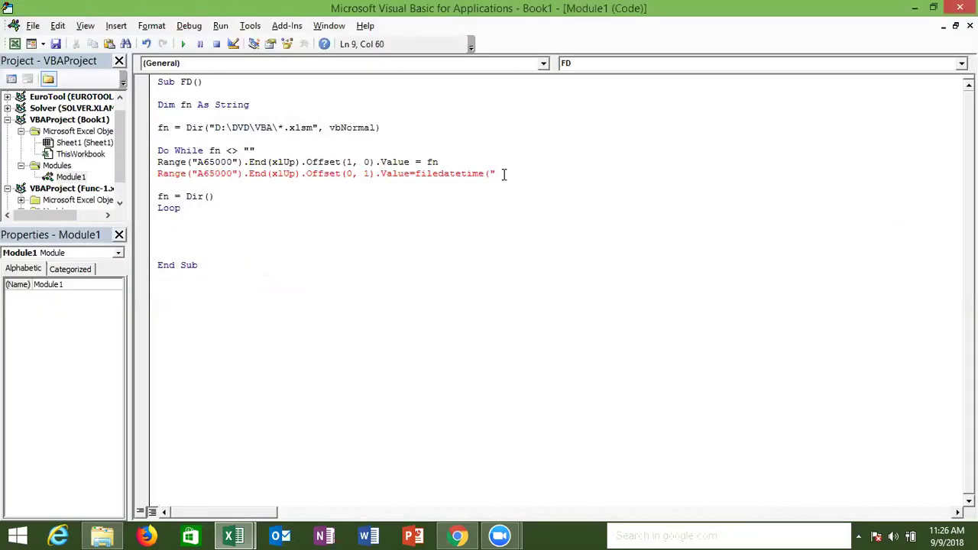
text(Range("A65000").End(xlUp).Offset(1, 0).Value)
key(ctrl+z)
click(218, 127)
shift+click(279, 127)
key(ctrl+c)
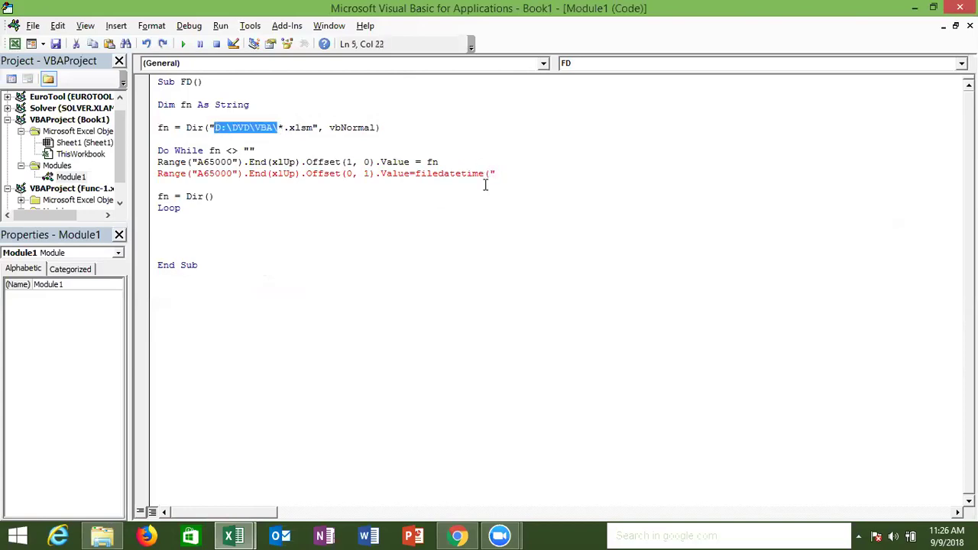
click(498, 174)
key(ctrl+v)
text(" & fn))
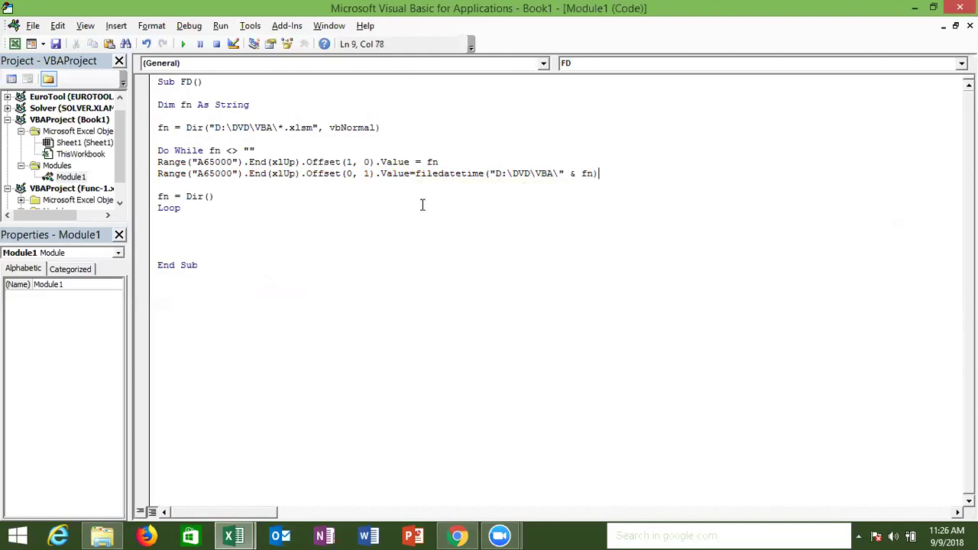
click(422, 204)
Step: Review the FileDateTime argument, then copy the Range…Offset(0, 1).Value part of line 9
click(159, 185)
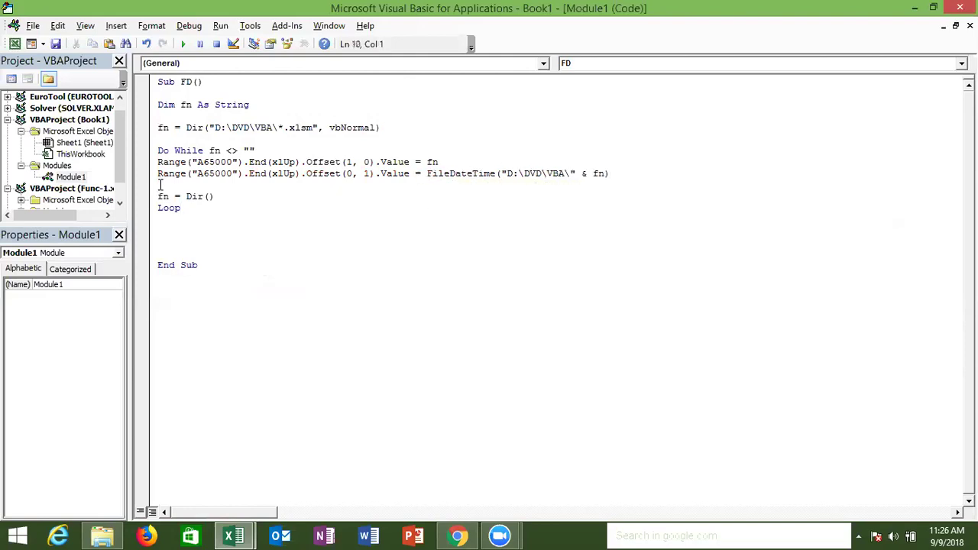
double_click(475, 175)
drag(506, 174, 580, 175)
shift+click(604, 175)
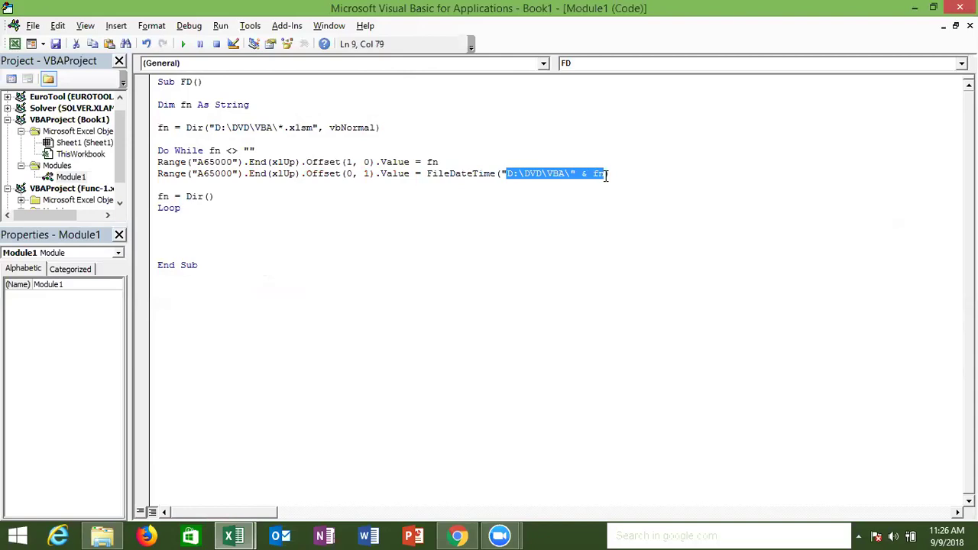
key(Down)
drag(414, 174, 158, 177)
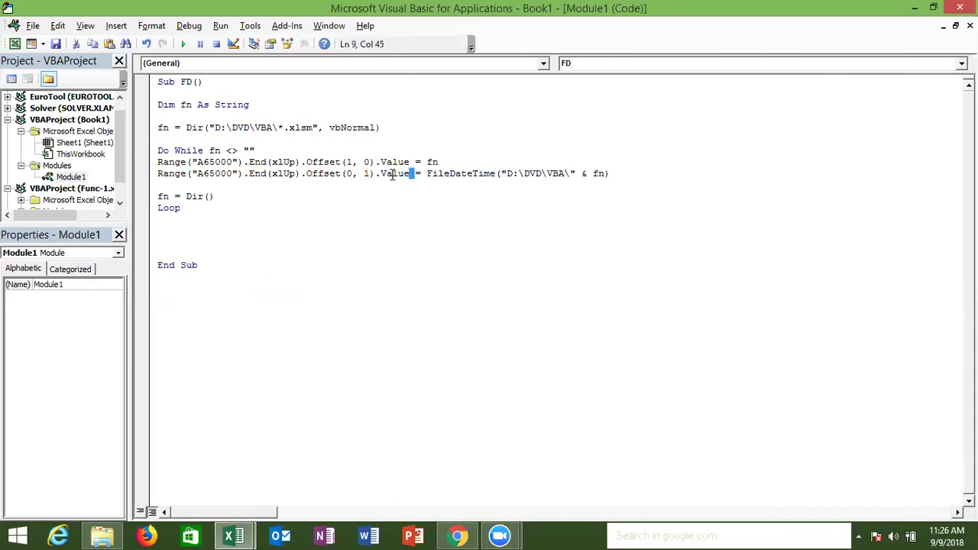
key(ctrl+c)
Step: Paste the Range…Offset(0, 1).Value expression on line 10 and start =FileLen(
click(162, 185)
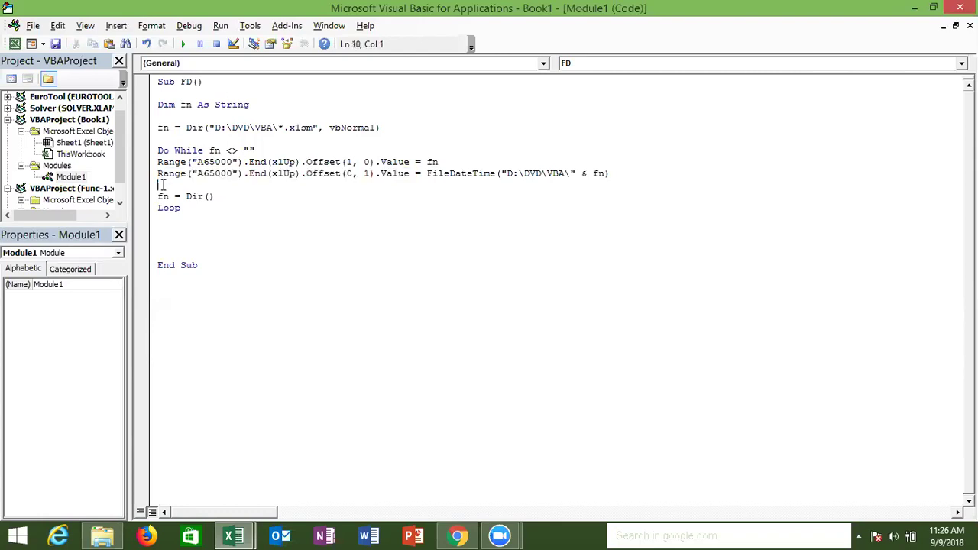
key(ctrl+v)
text(=filelen)
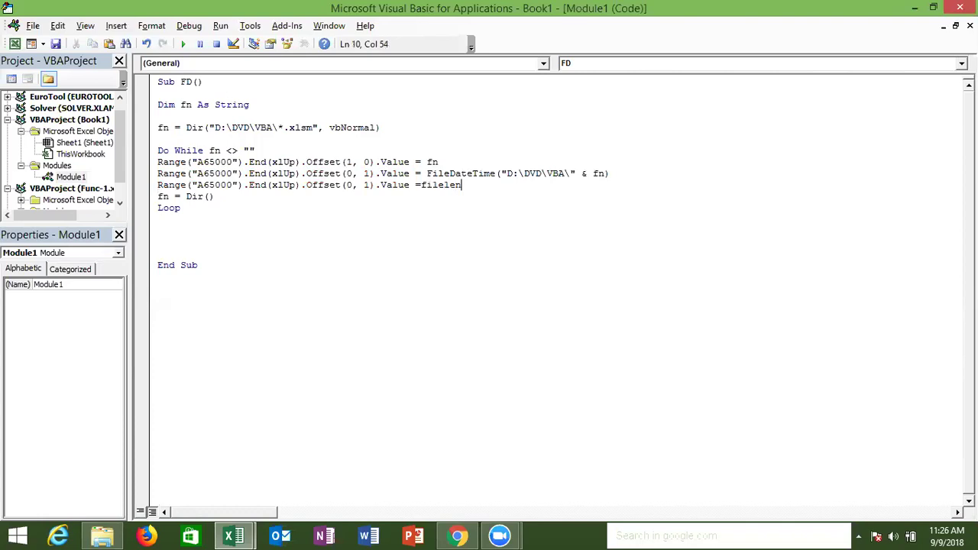
text(()
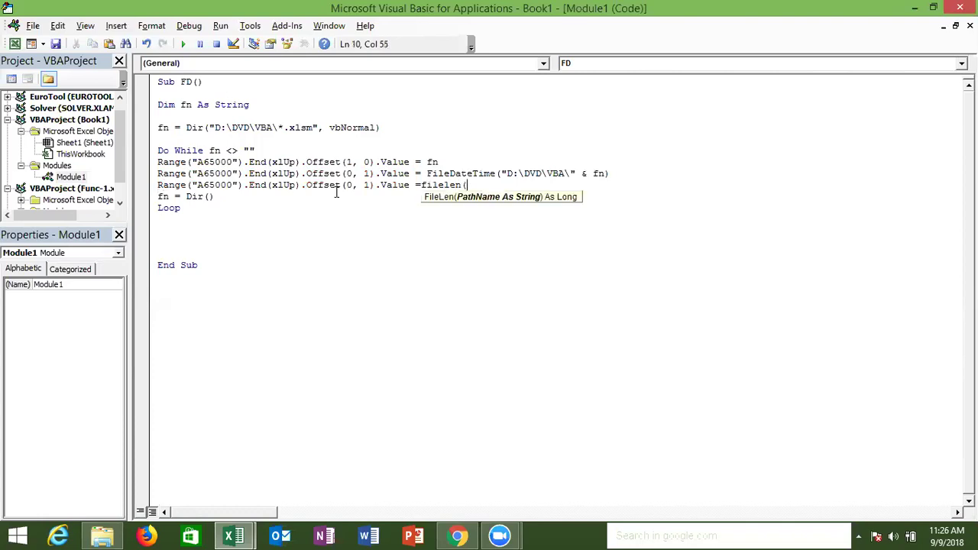
click(608, 174)
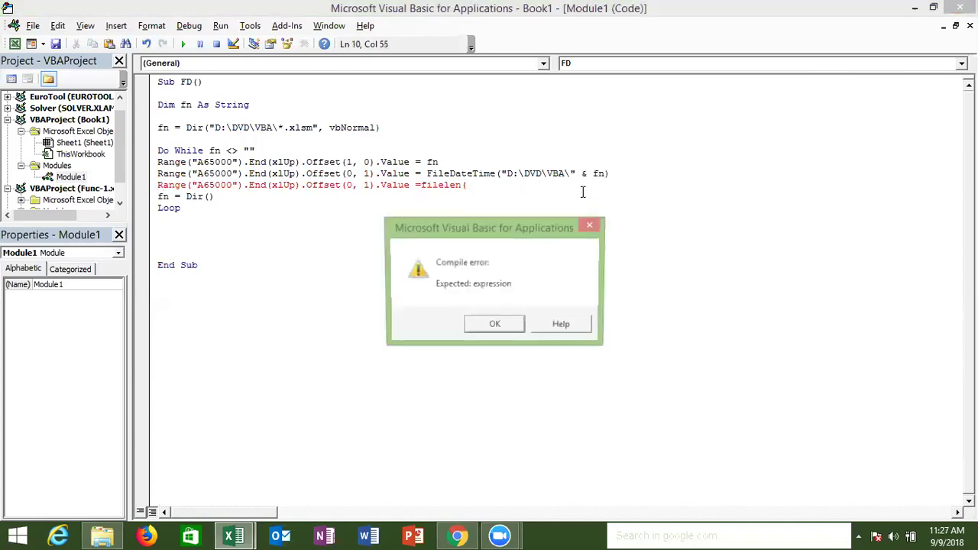
key(Return)
Step: Complete line 10 as FileLen("D:\DVD\VBA\" & fn) using the copied path argument
drag(605, 173, 507, 175)
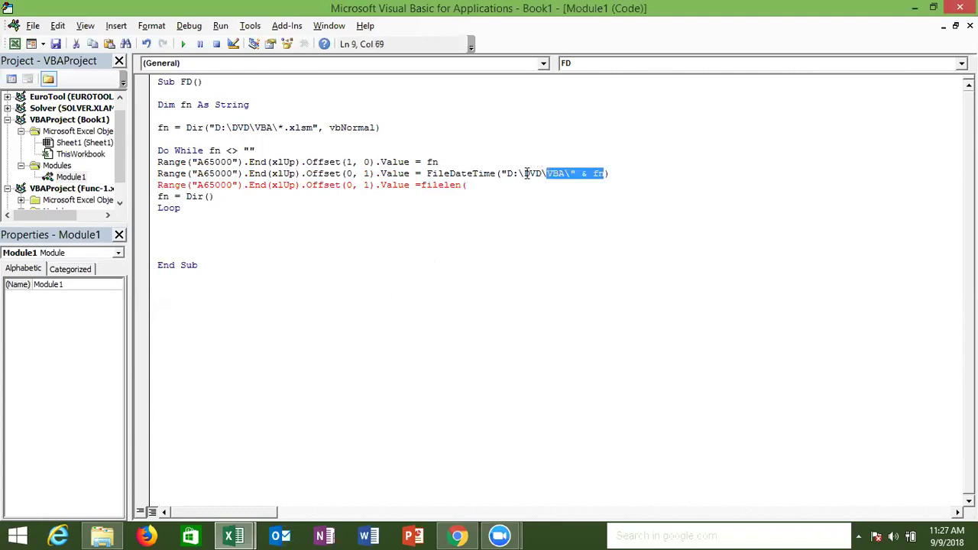
click(490, 185)
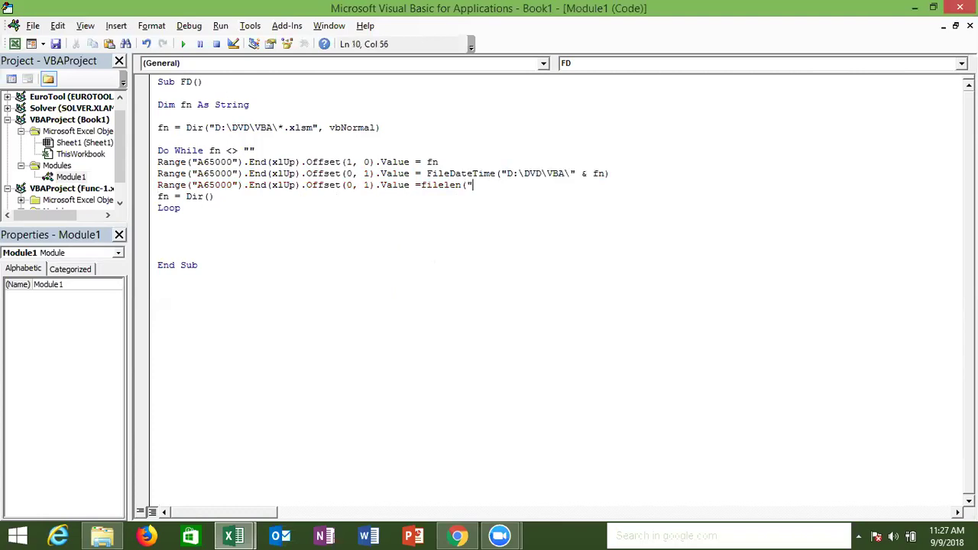
key(ctrl+v)
click(490, 185)
text())
key(BackSpace)
click(589, 191)
text())
click(567, 223)
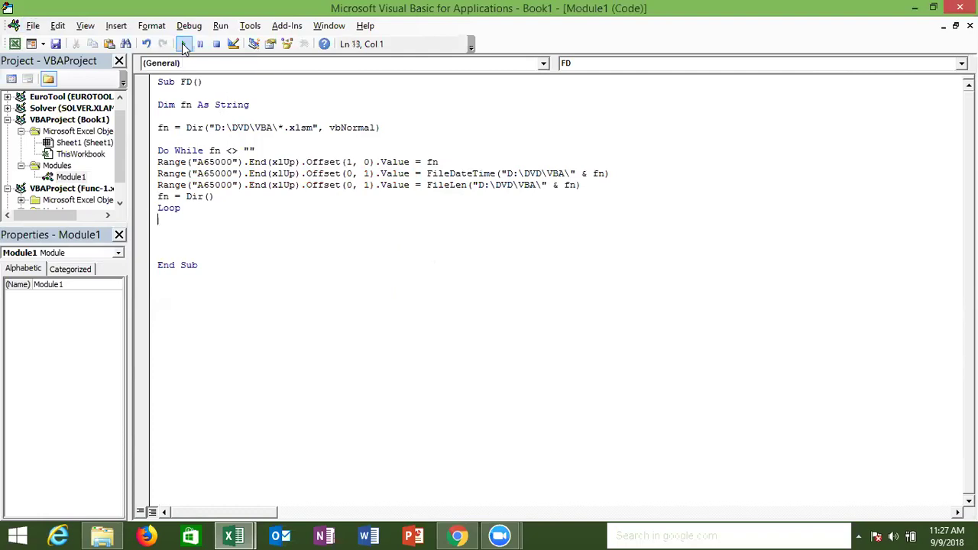
key(alt+Tab)
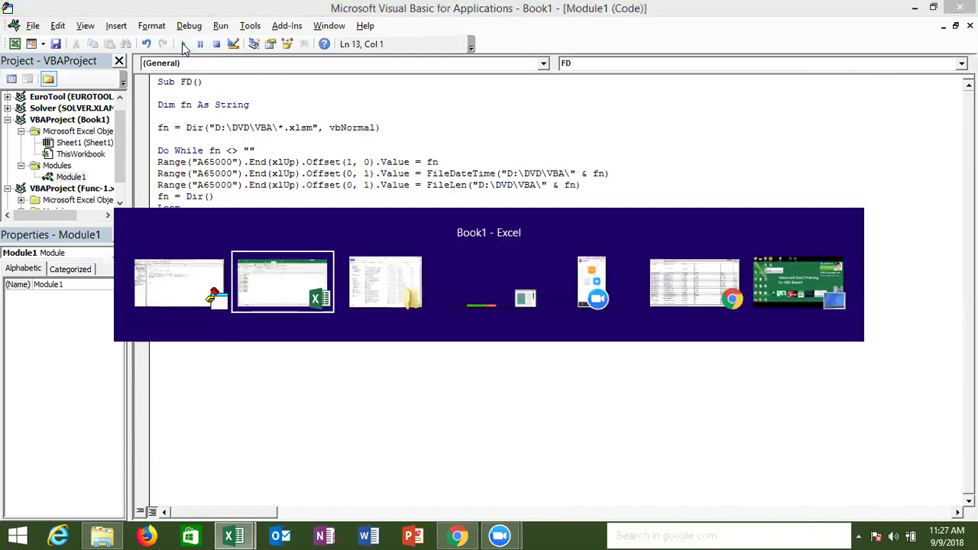
Step: Auto-fit column B and change the FileLen line's offset to Offset(0, 2)
double_click(113, 146)
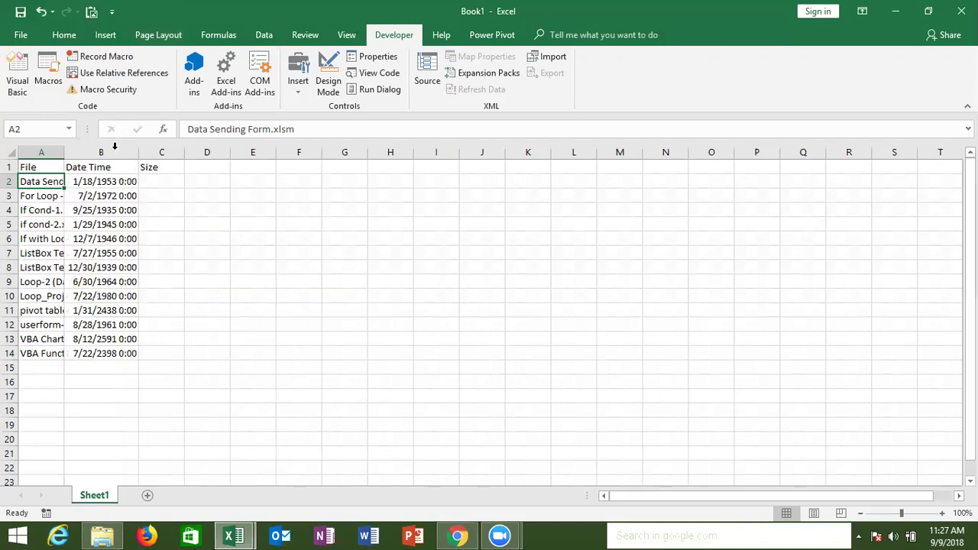
key(alt+Tab)
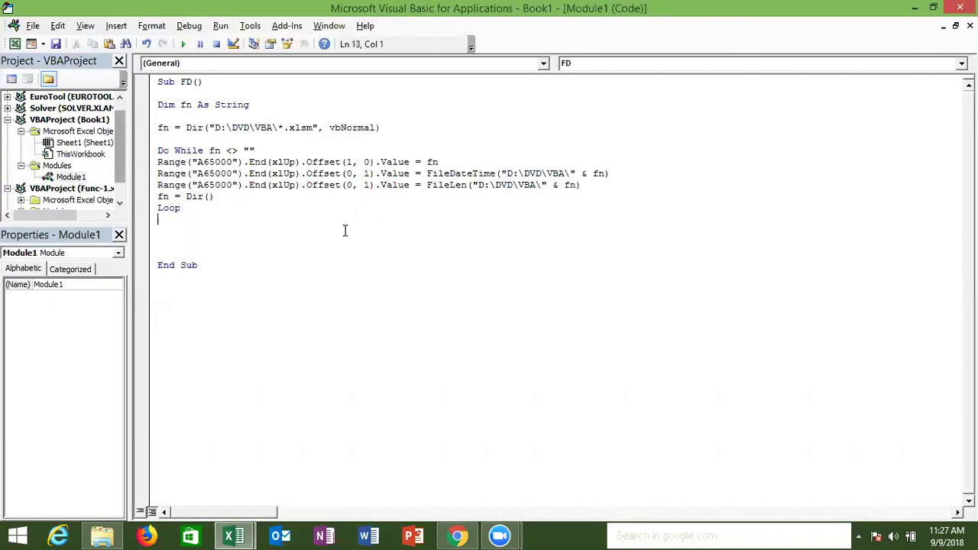
double_click(366, 186)
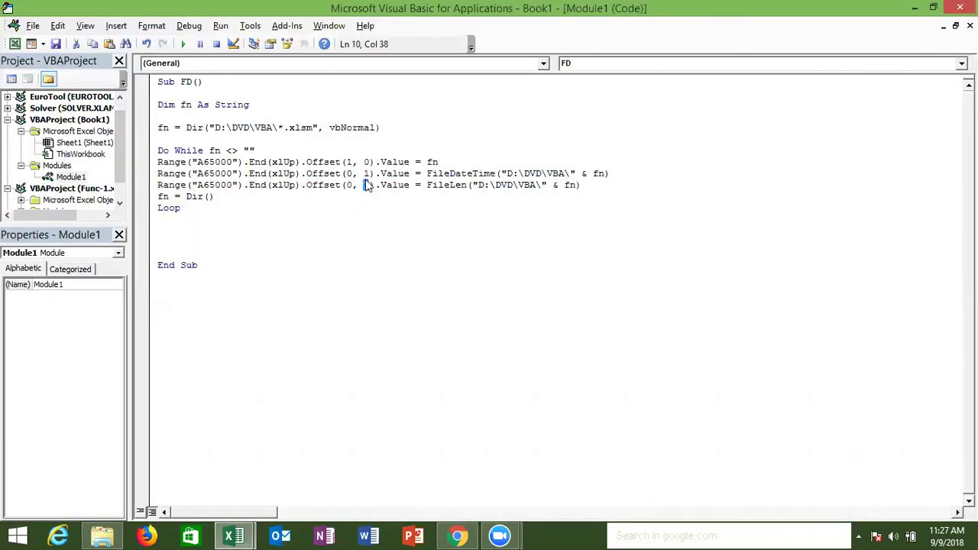
text(2)
click(373, 210)
double_click(374, 210)
click(326, 193)
Step: Clear the old results in A2:B14 and run the FD macro
key(alt+F11)
key(ctrl+shift+Down)
key(ctrl+shift+Right)
key(Delete)
key(alt+F11)
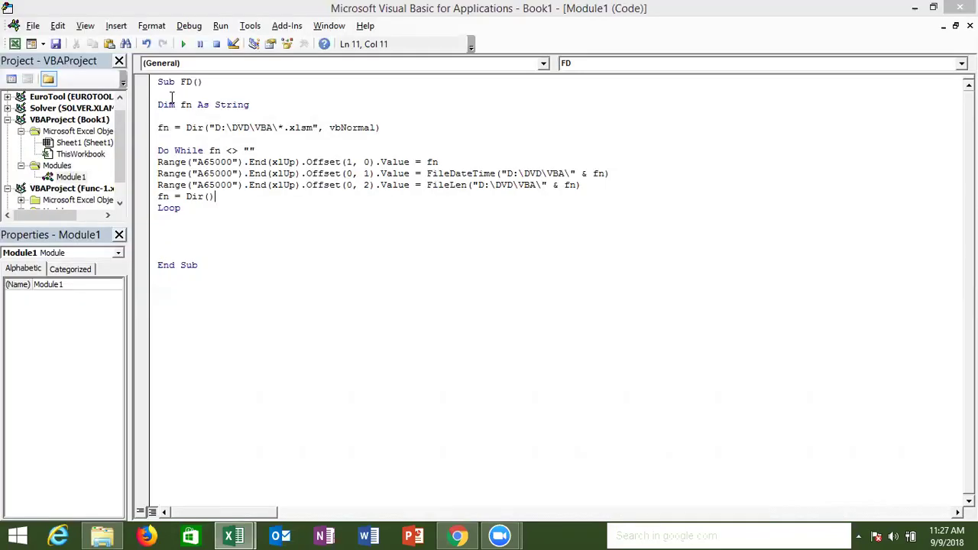
click(184, 45)
key(alt+Tab)
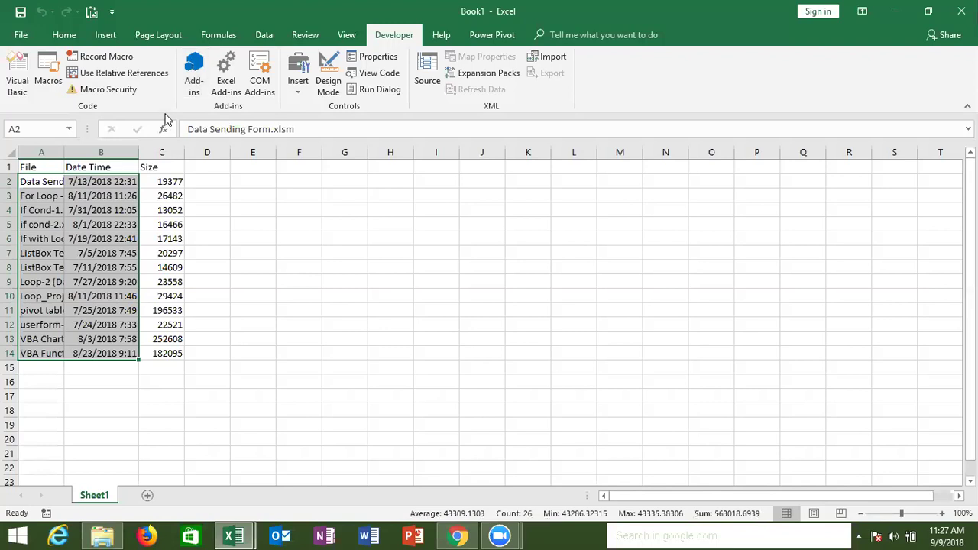
Step: Switch from the Excel results back to the FD macro code
key(alt+Tab)
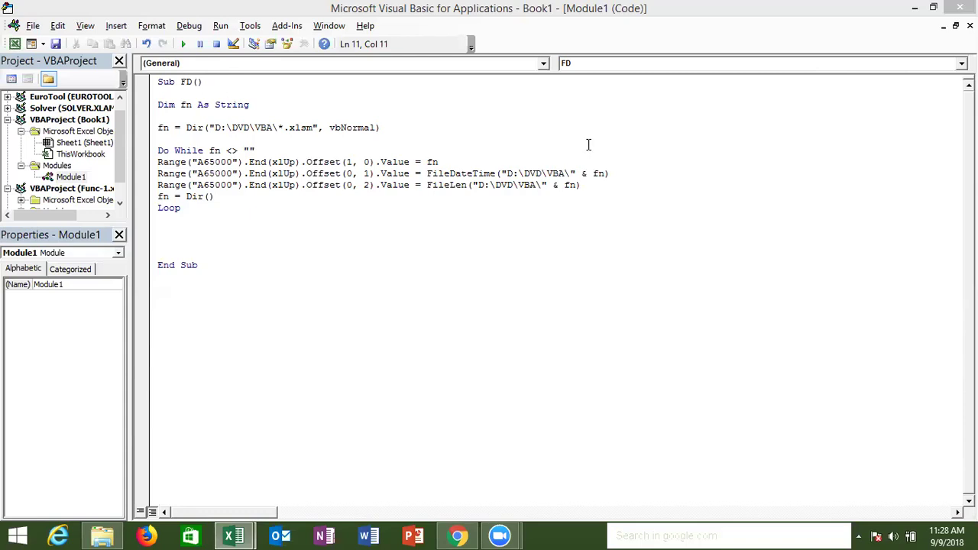
Step: Begin a Range expression on a new line under Dim fn As String, then discard it
click(160, 116)
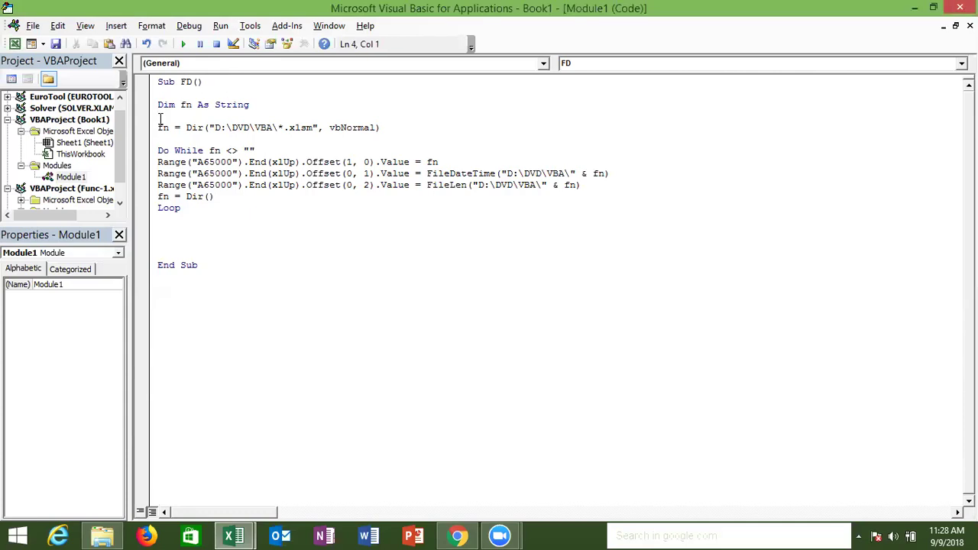
key(Return)
key(Up)
text(range(")
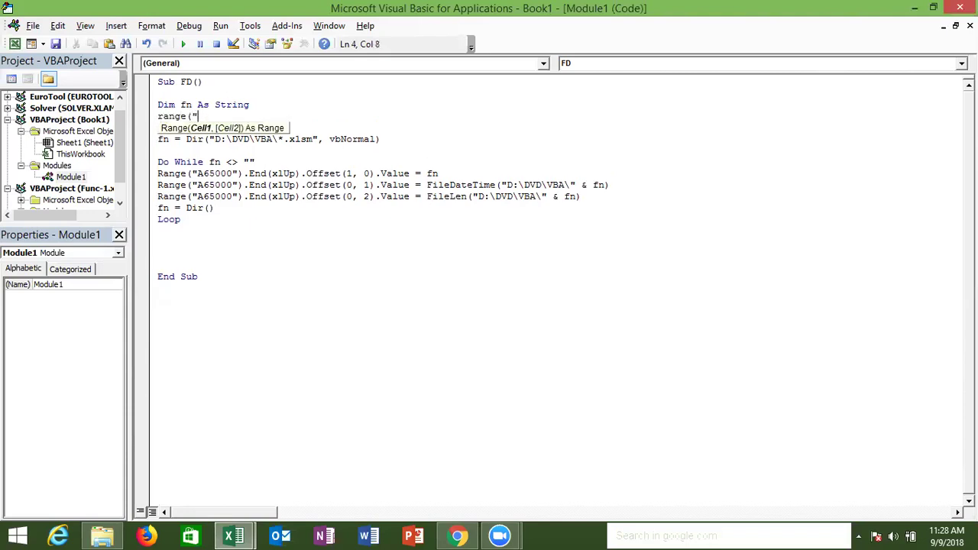
text(A1)
text(")
key(BackSpace)
key(BackSpace)
text(2",)
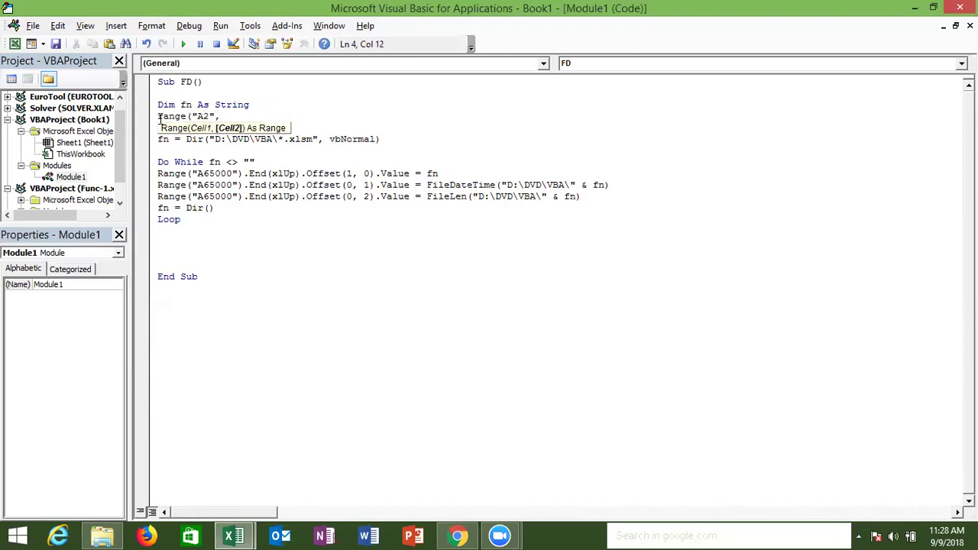
text(range)
text(("A65000)
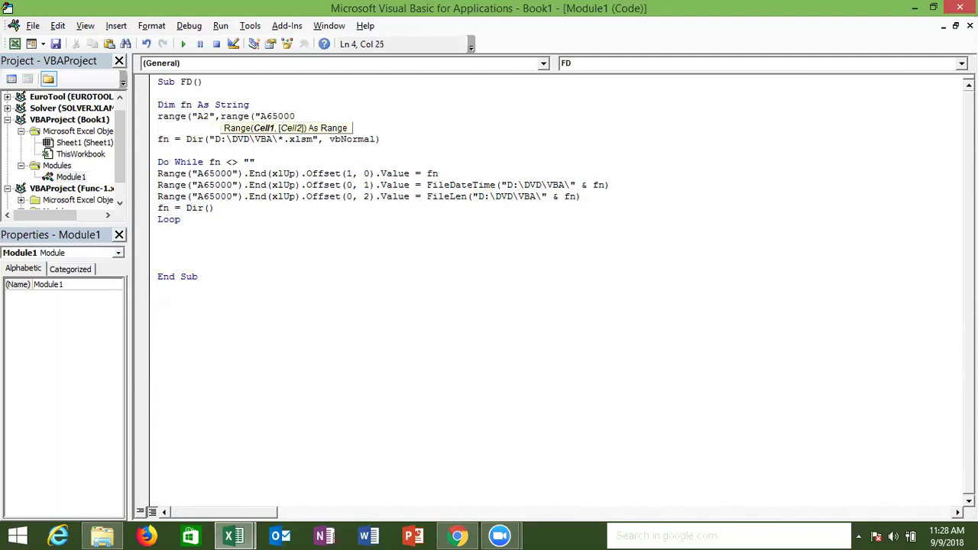
text(").end)
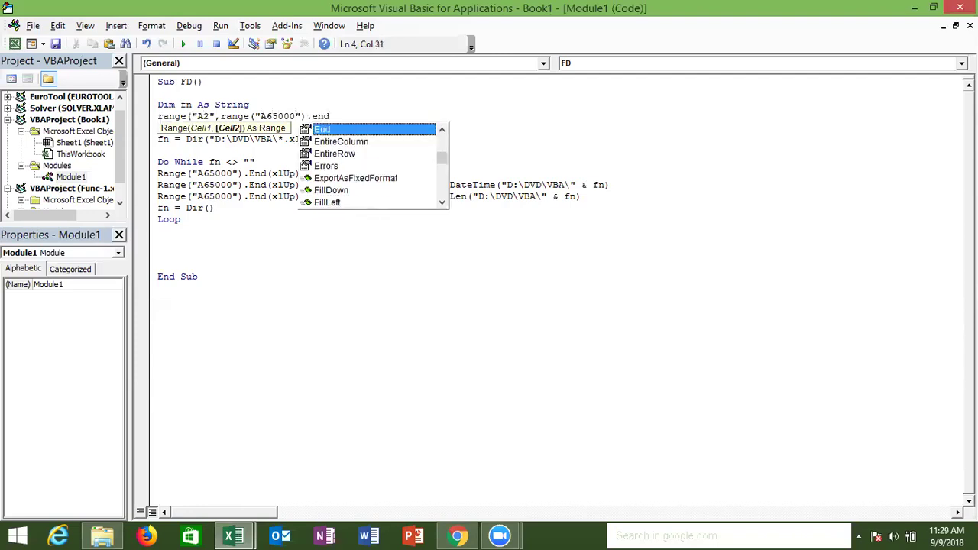
key(BackSpace)
key(BackSpace)
key(BackSpace)
key(BackSpace)
key(BackSpace)
key(BackSpace)
key(BackSpace)
key(BackSpace)
key(BackSpace)
key(BackSpace)
key(BackSpace)
key(BackSpace)
key(BackSpace)
key(BackSpace)
key(BackSpace)
key(BackSpace)
key(Return)
key(Return)
key(Return)
key(Return)
key(Up)
key(Up)
key(Up)
Step: Enter r = Range("A65000").End(xlUp).Row, then begin the c = Range("x line
text(r)
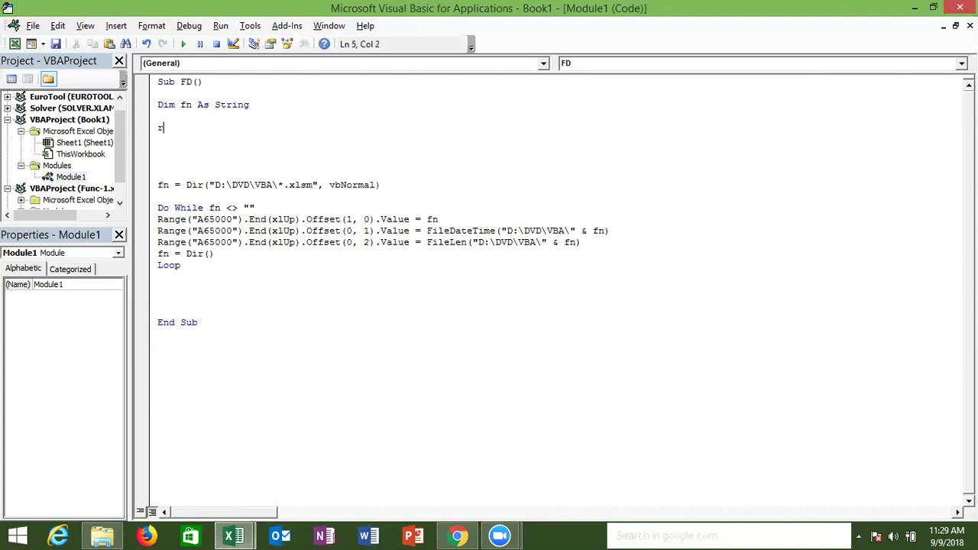
text(=range("A)
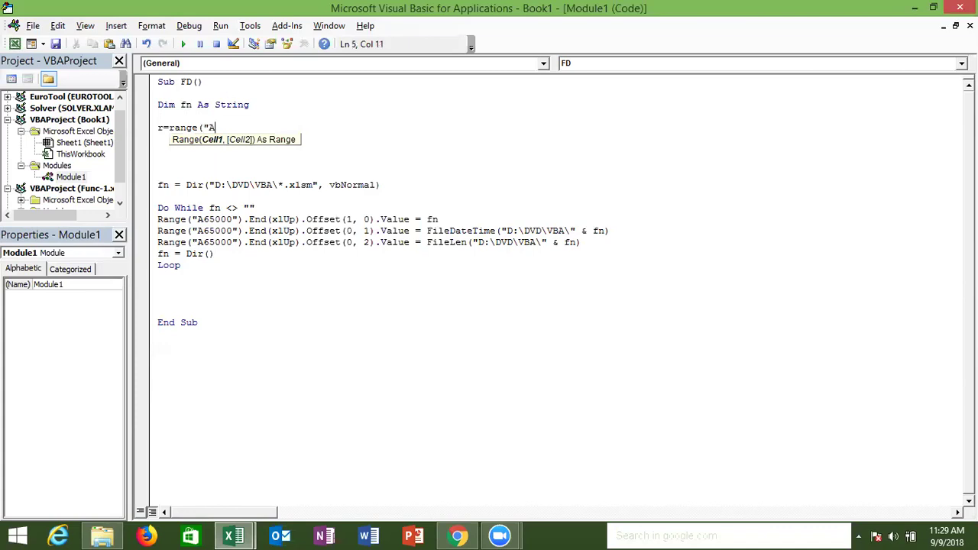
text(65000"))
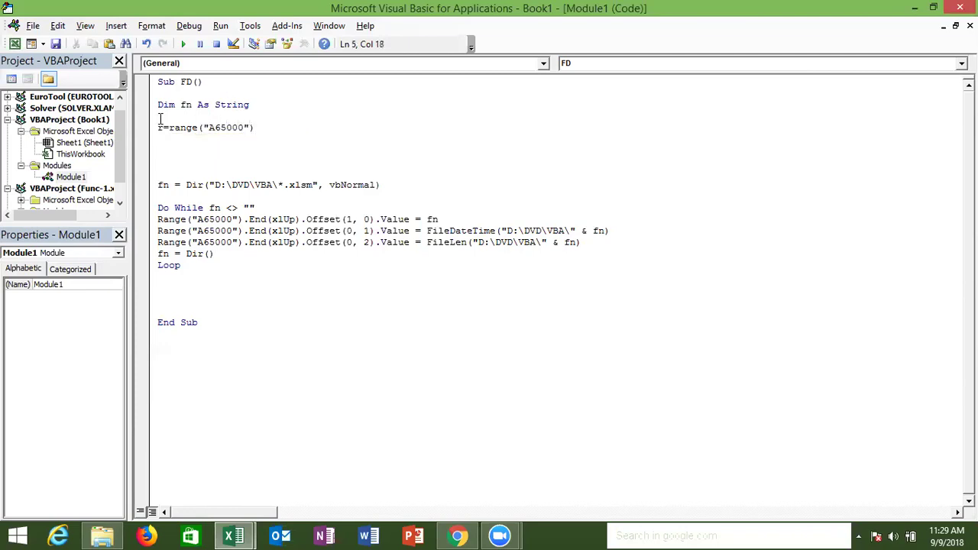
text(.end)
key(Tab)
text(()
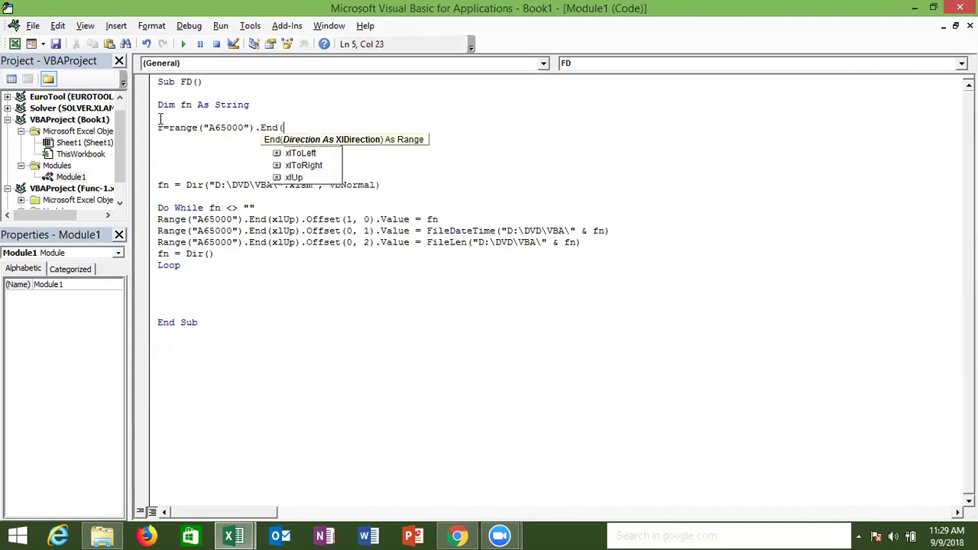
text(xl)
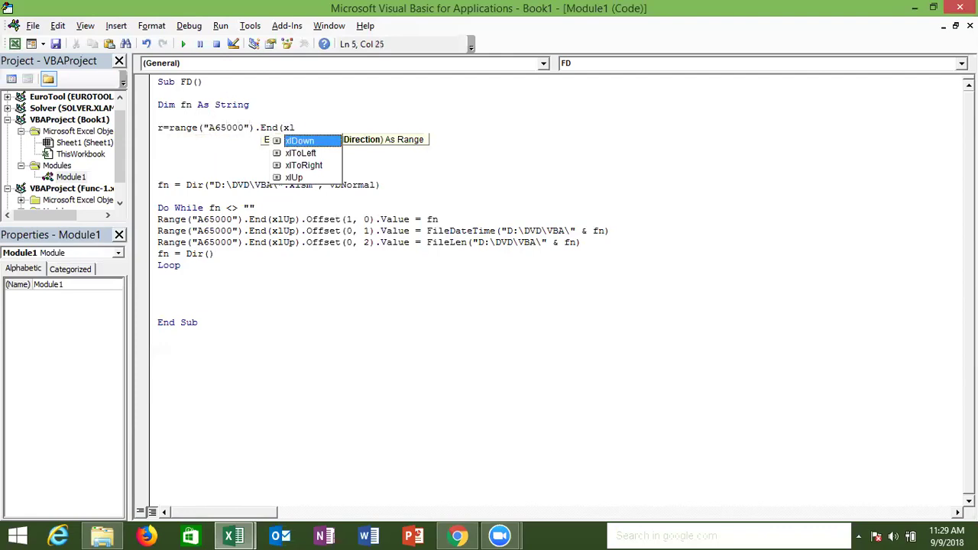
key(Down)
key(Down)
key(Down)
key(Tab)
text().)
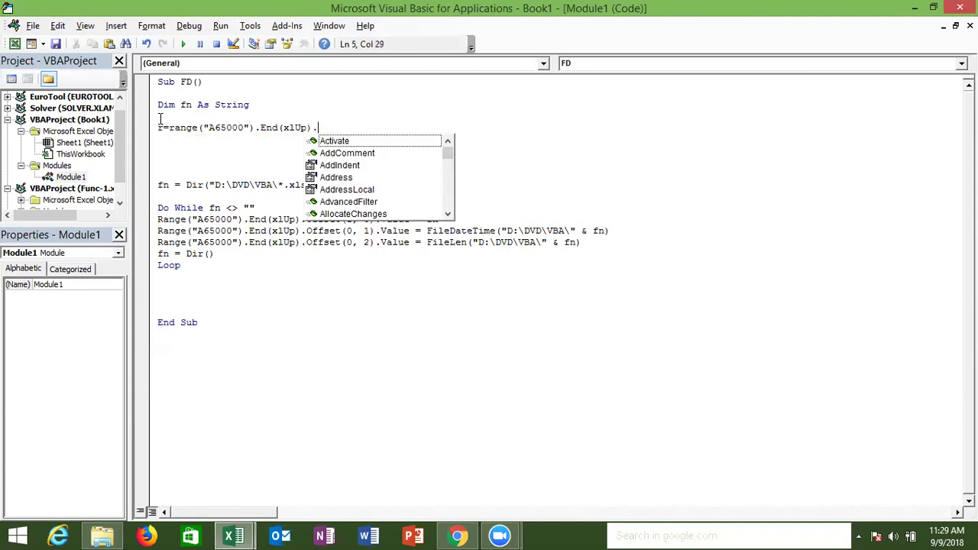
text(ro)
key(Tab)
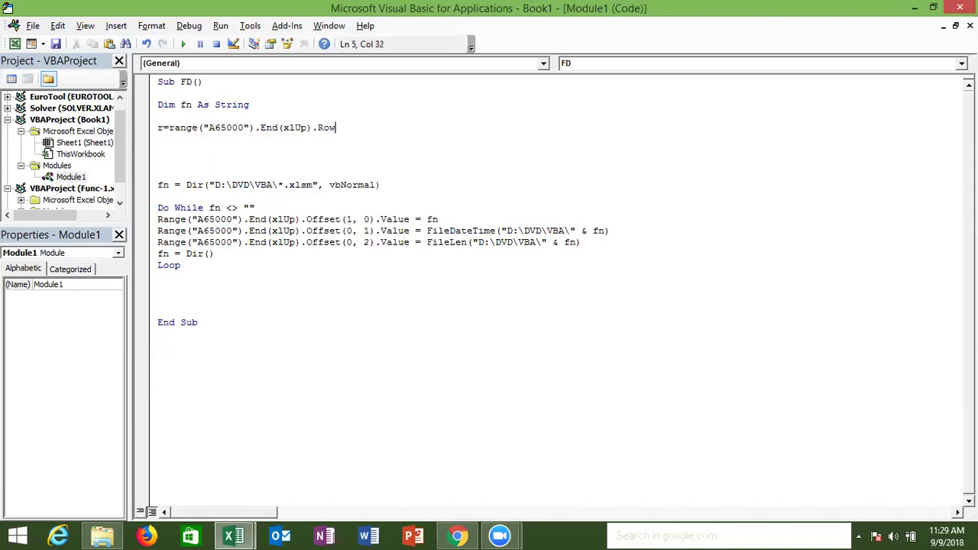
key(Return)
text(c=)
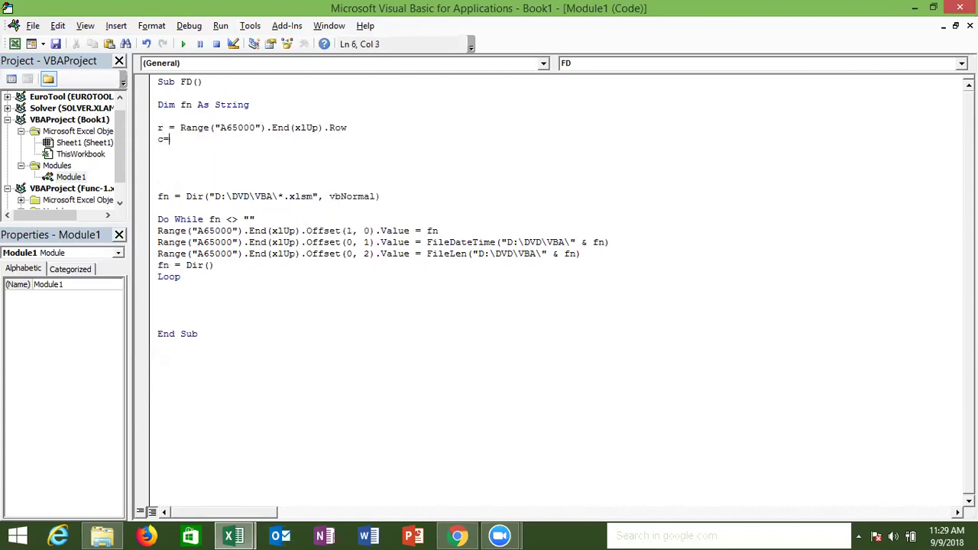
text(range)
text((")
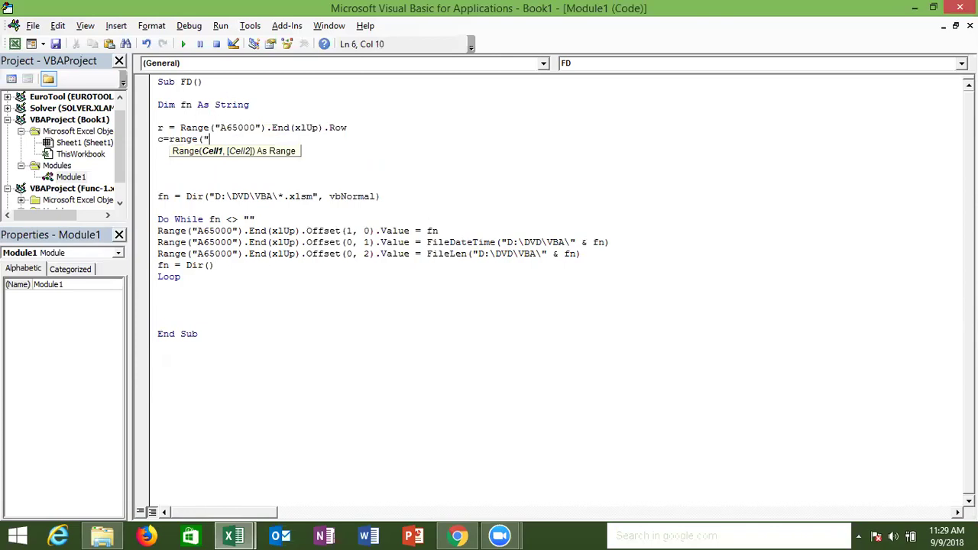
text(x)
Step: Complete c = Range("xfd1").End(xlToLeft).Column to find the last used column
key(BackSpace)
text(xd)
key(BackSpace)
text(fd1"))
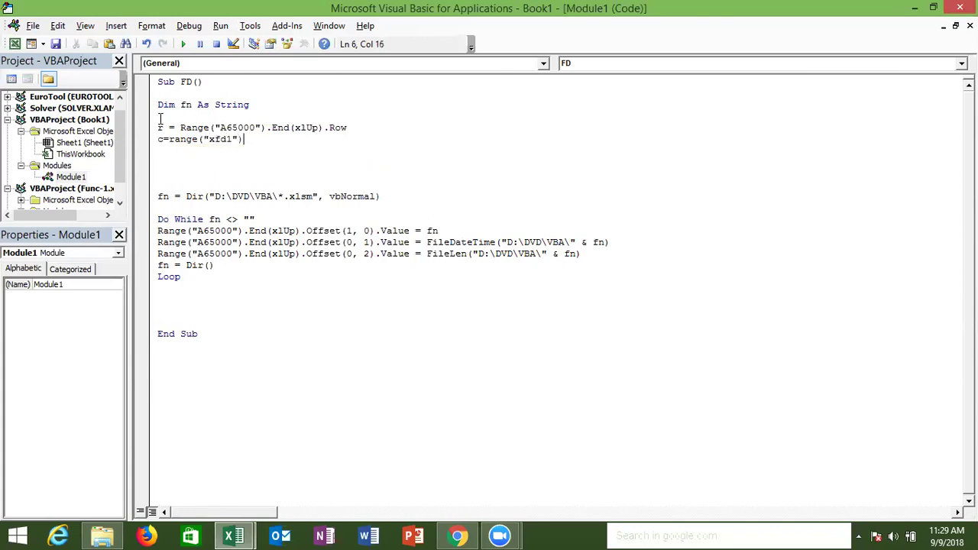
text(.end)
key(Tab)
text((xlt)
key(Tab)
text())
text(.co)
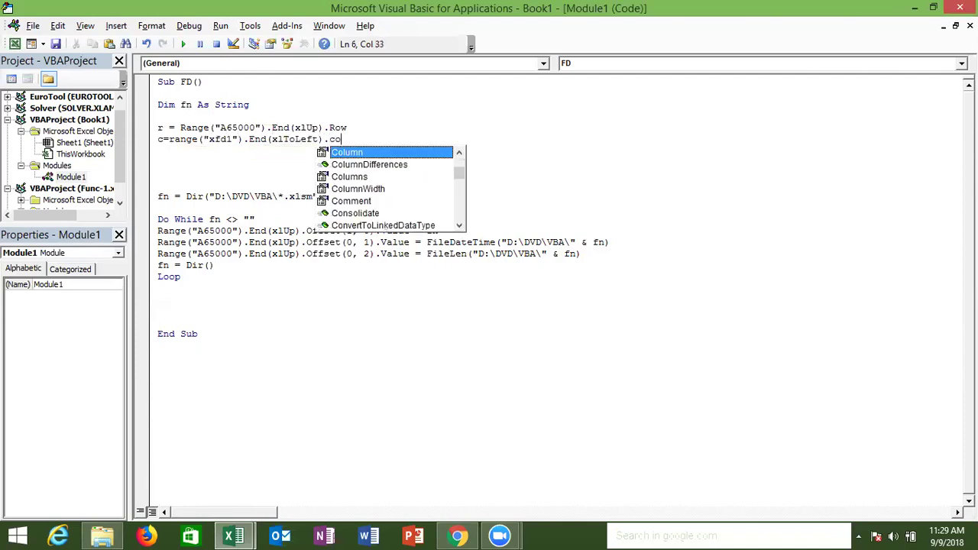
key(Tab)
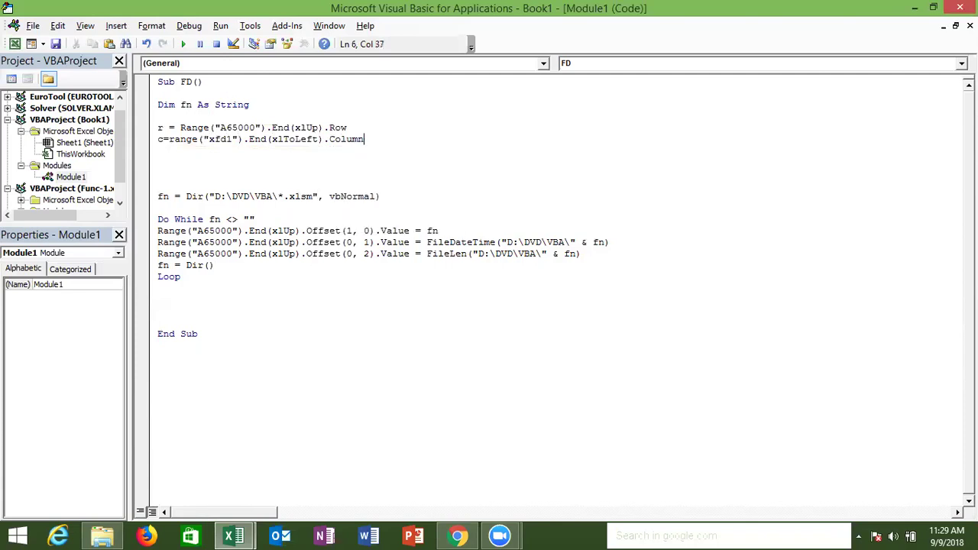
key(Return)
key(Return)
Step: Add Range("A1", Cells(r, c)).ClearContents, then return to Excel
text(range()
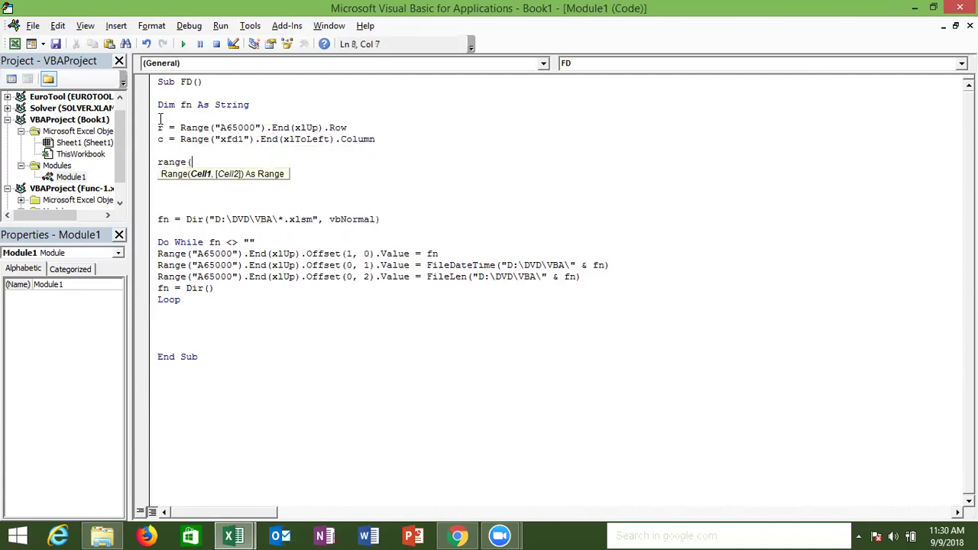
text("A1",cell)
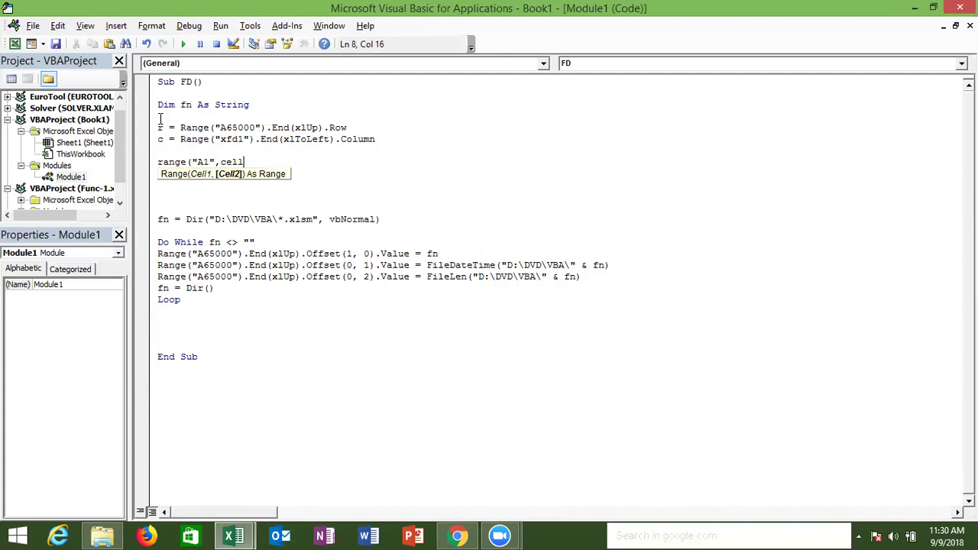
text(s()
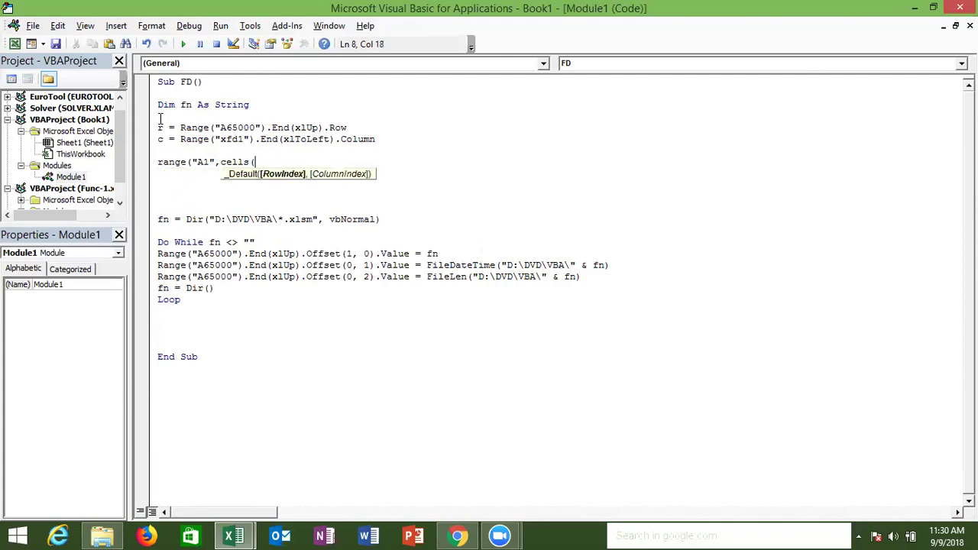
text(r,c)))
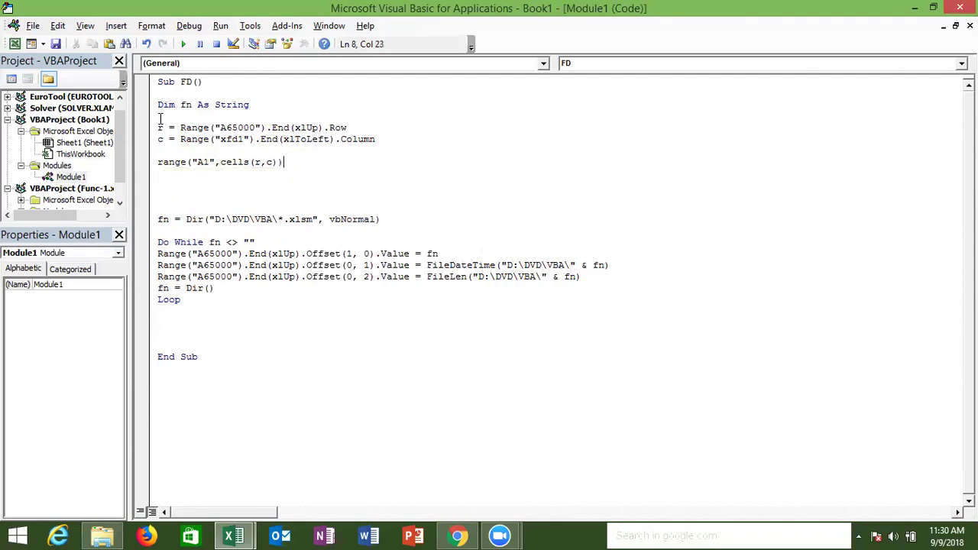
text(.cl)
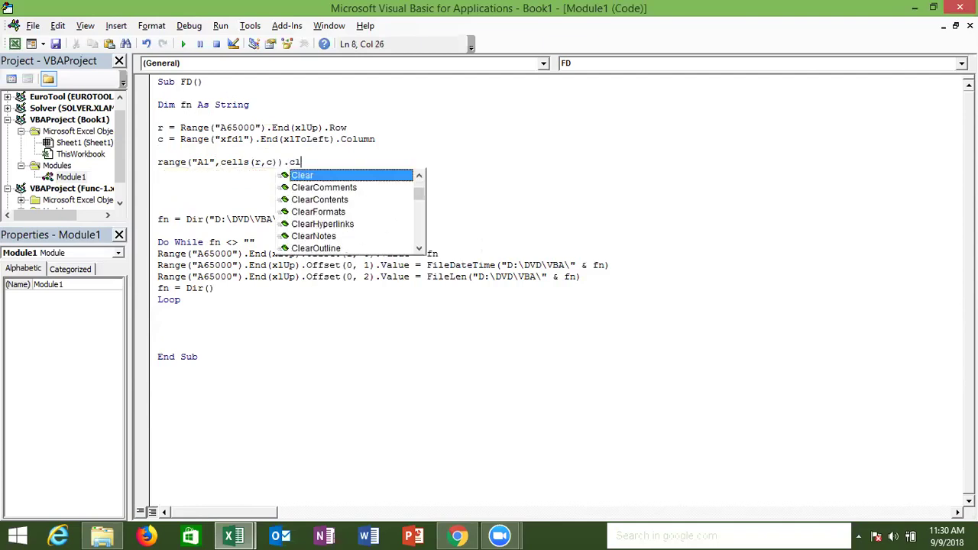
key(Down)
key(Down)
key(Tab)
key(Return)
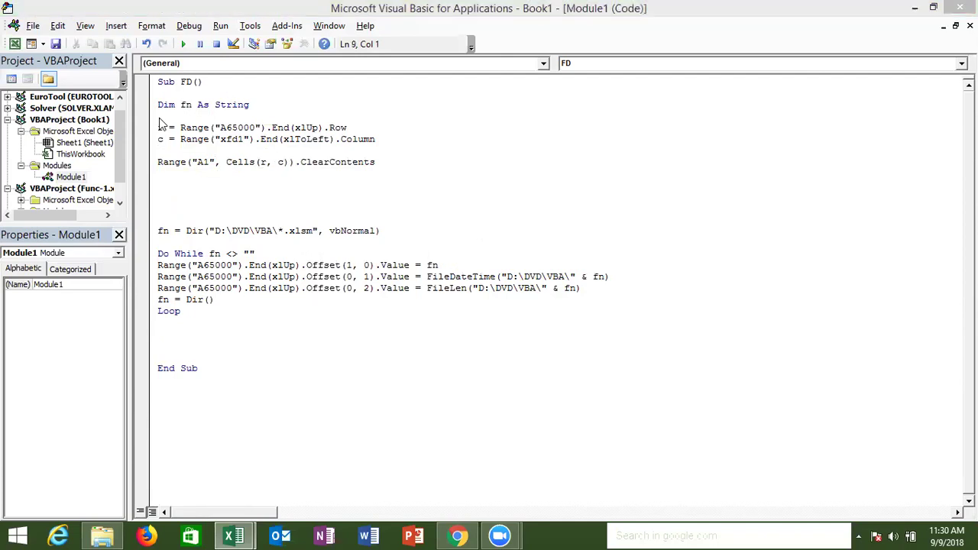
key(alt+F11)
Step: Run the FD macro, which wipes out the row 1 headers
click(58, 88)
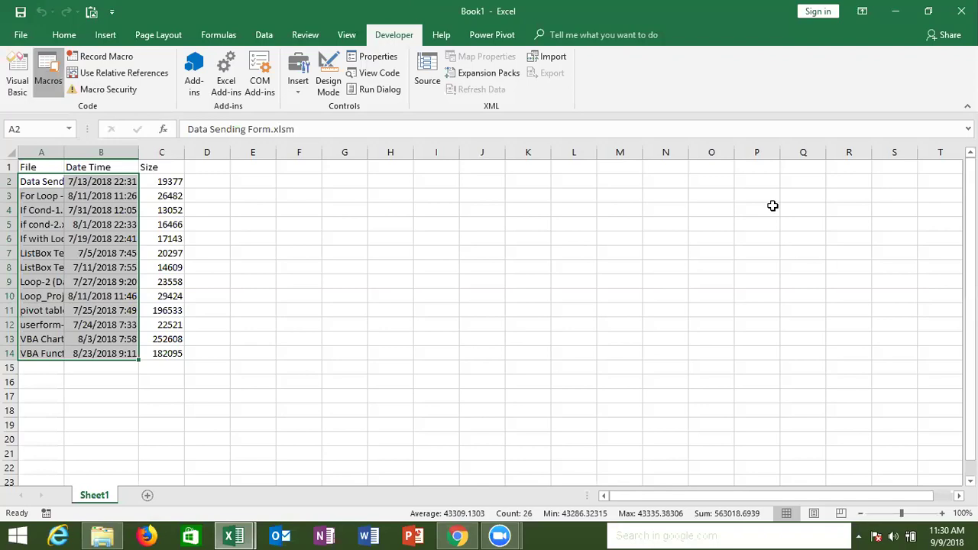
click(849, 266)
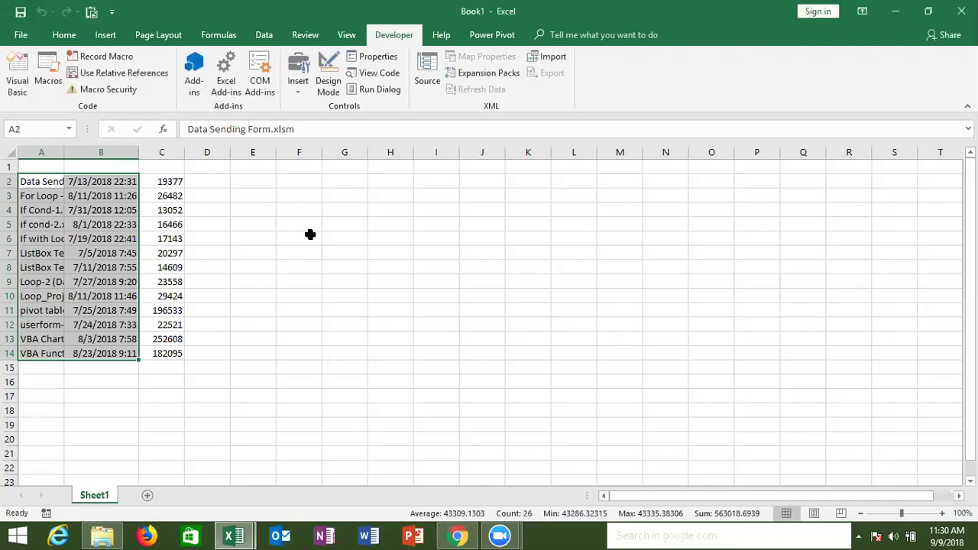
click(68, 162)
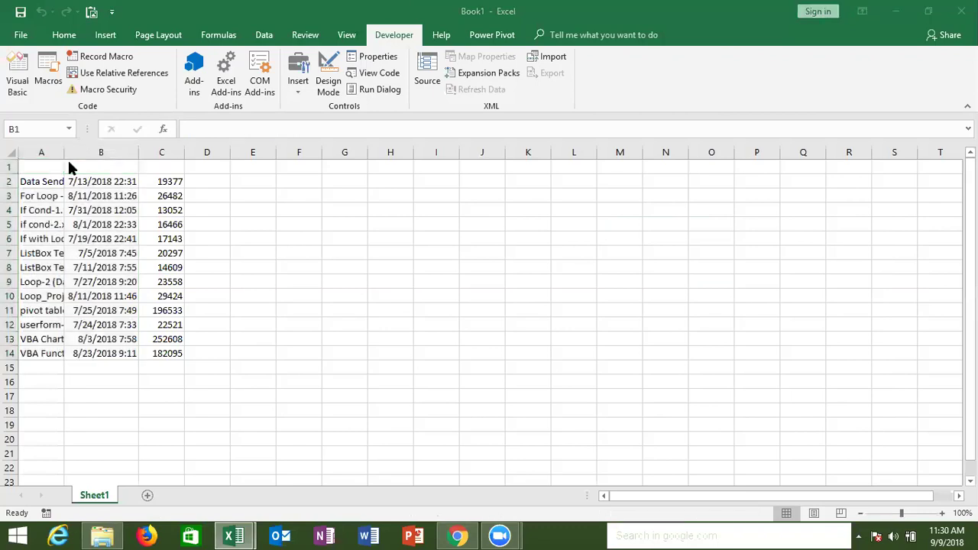
click(68, 163)
Step: Change the clearing range start from "A1" to "A2" in the FD code
key(alt+Tab)
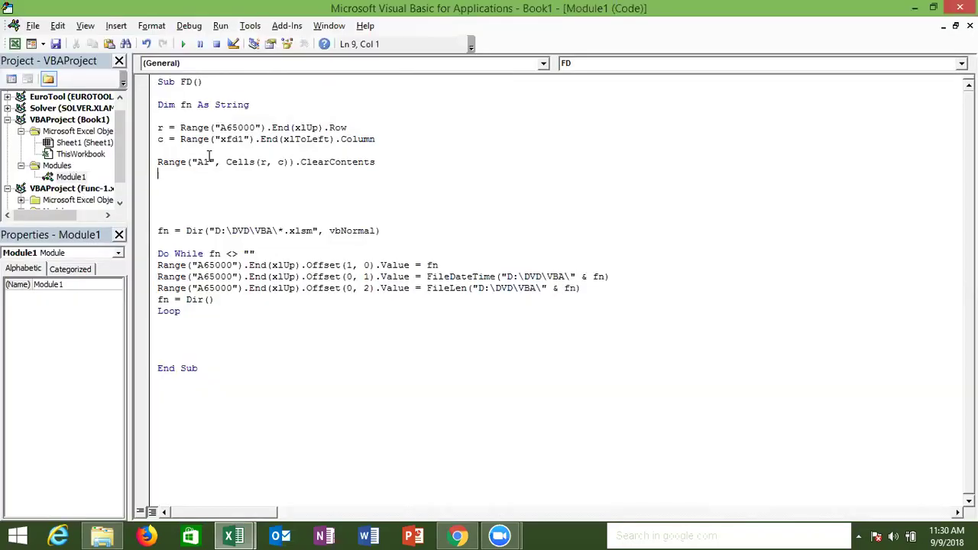
click(208, 156)
click(210, 162)
key(BackSpace)
text(2)
click(202, 181)
click(206, 172)
click(233, 535)
click(198, 475)
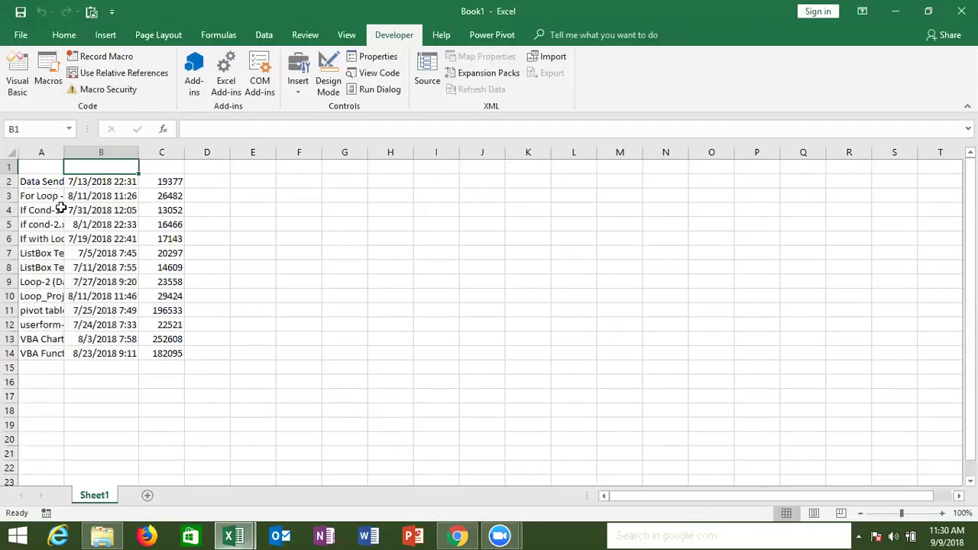
Step: Retype the headers File Name, Date Time and Size in A1:C1
click(42, 168)
text(File Name)
key(Tab)
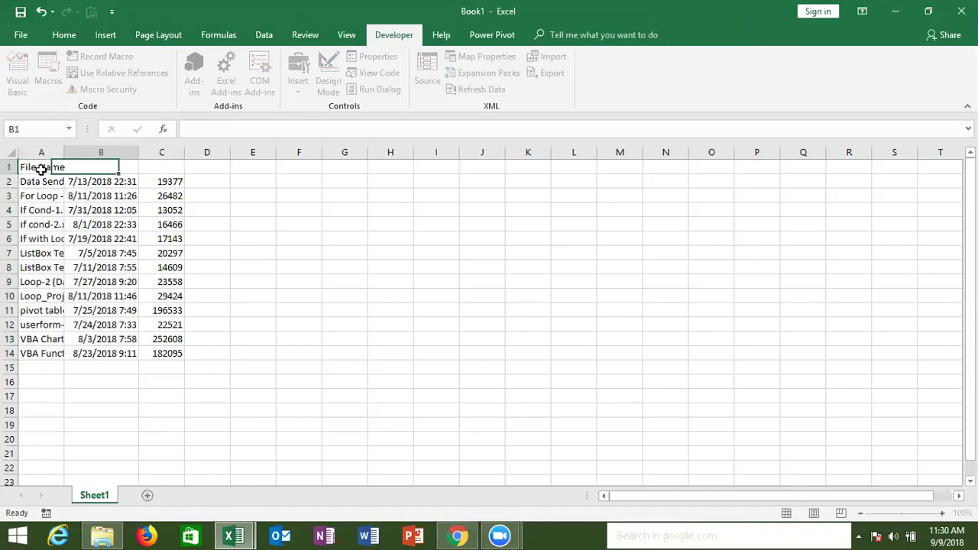
text(Date Time)
key(Tab)
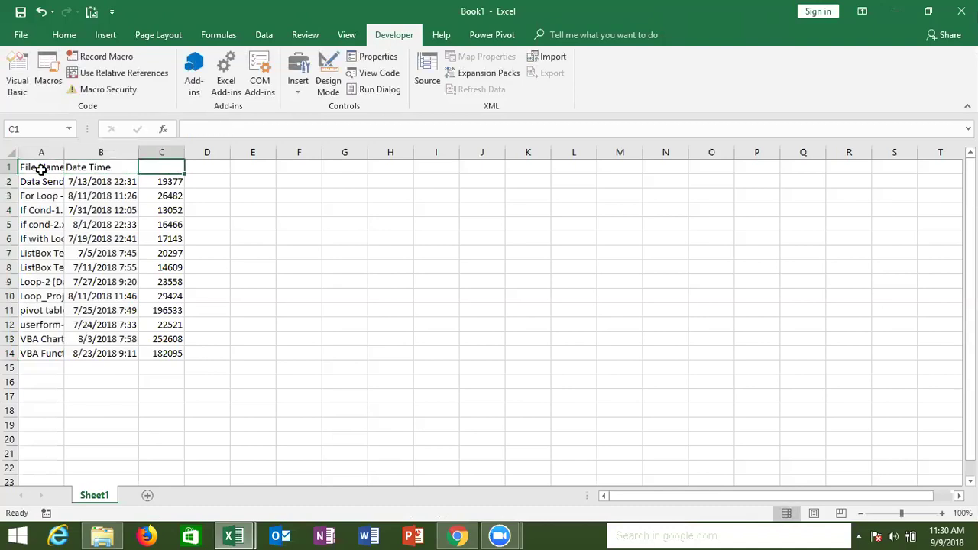
text(Size)
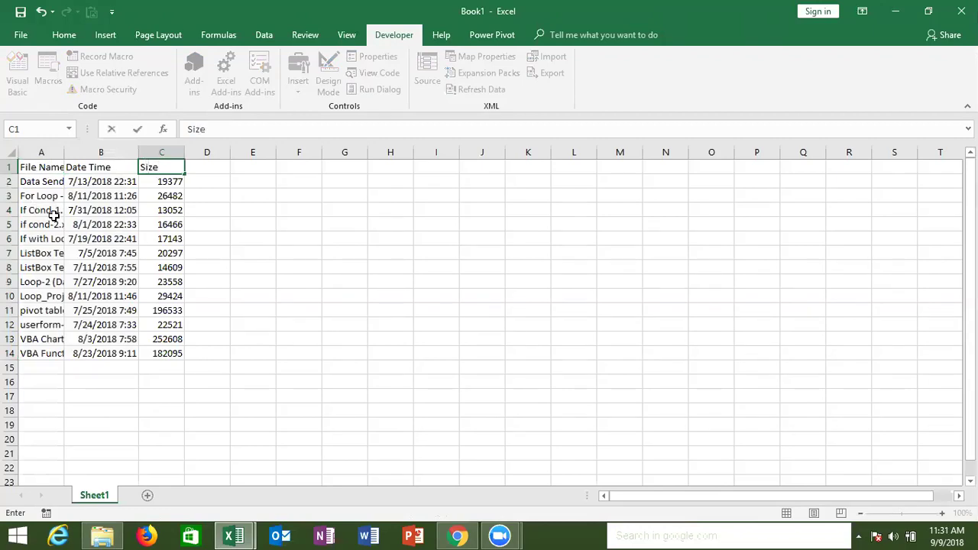
click(49, 213)
click(52, 83)
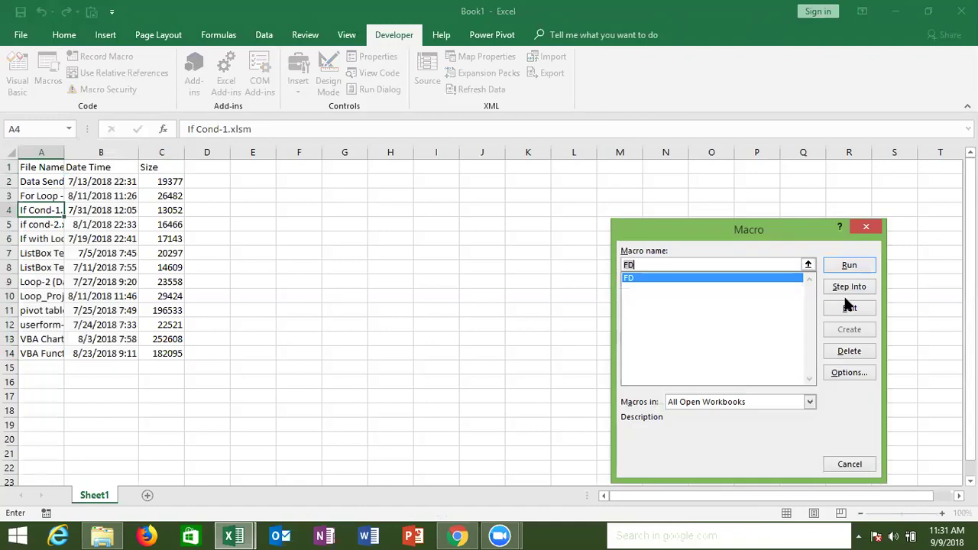
Step: Run FD again, then return to the Module1 code and inspect the Dir folder path
click(850, 264)
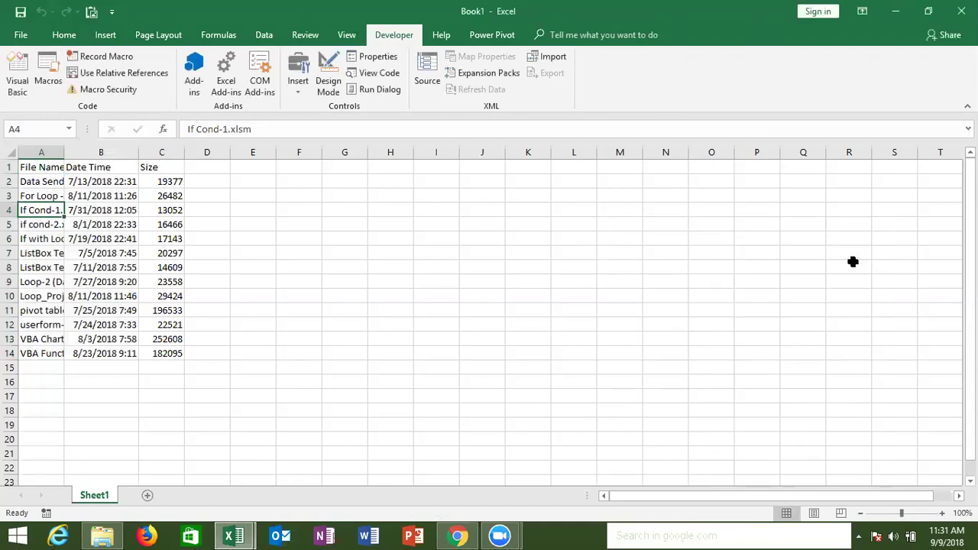
click(239, 535)
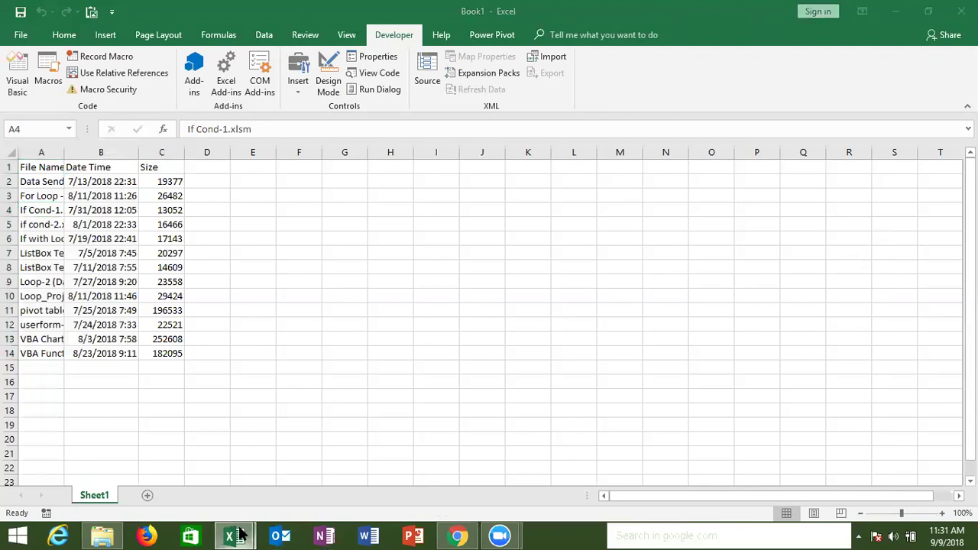
click(287, 484)
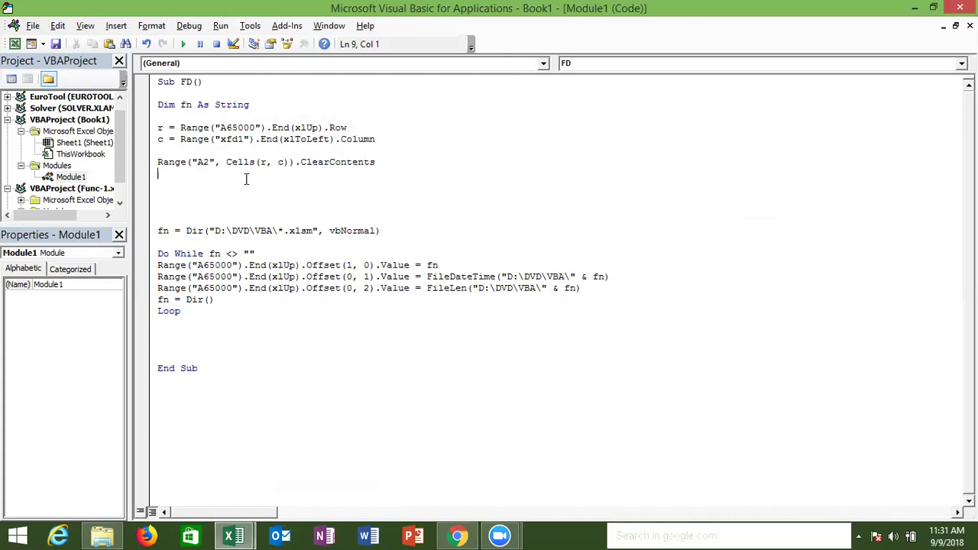
drag(312, 230, 216, 231)
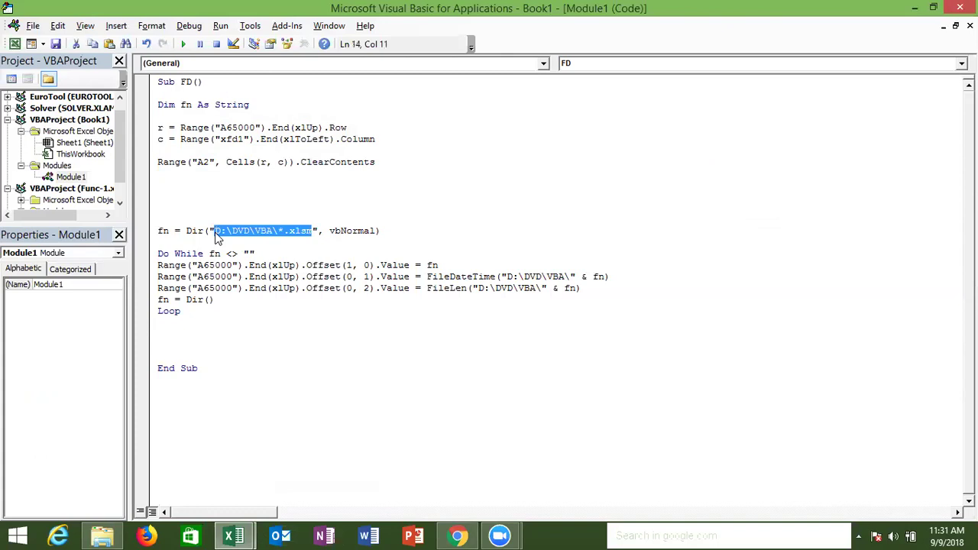
click(218, 149)
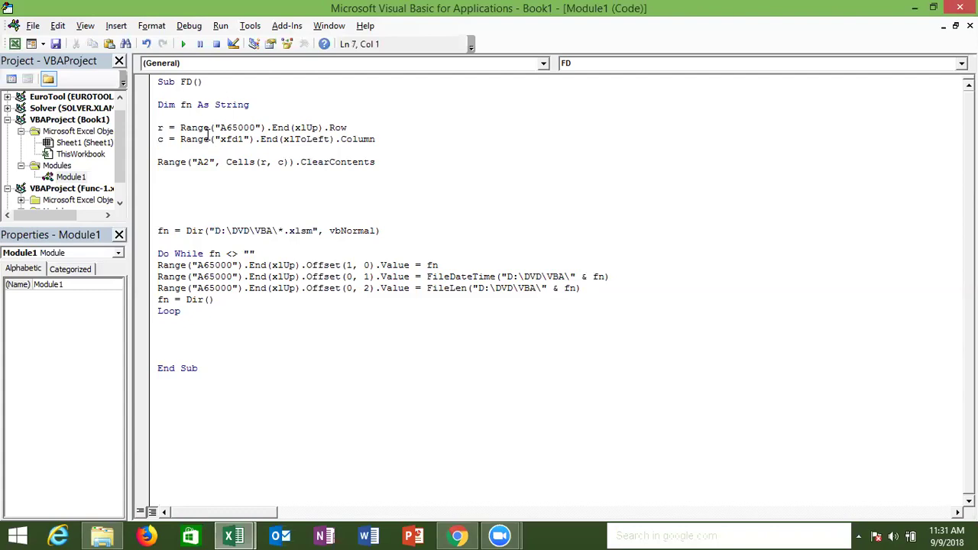
Step: Confirm the last data cell is C14 with Ctrl+arrow jumps, matching the code's A2-to-Cells(r, c) range
click(197, 127)
key(alt+Tab)
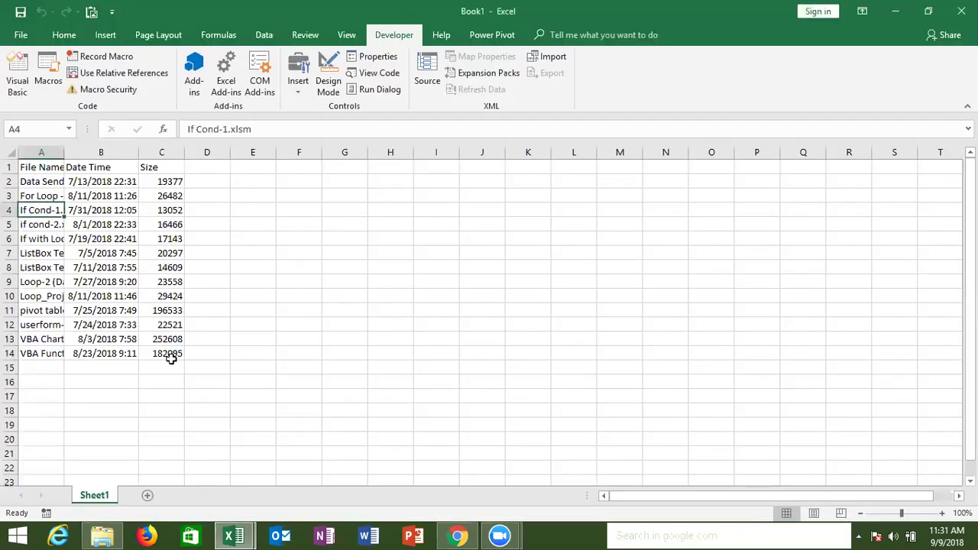
click(171, 354)
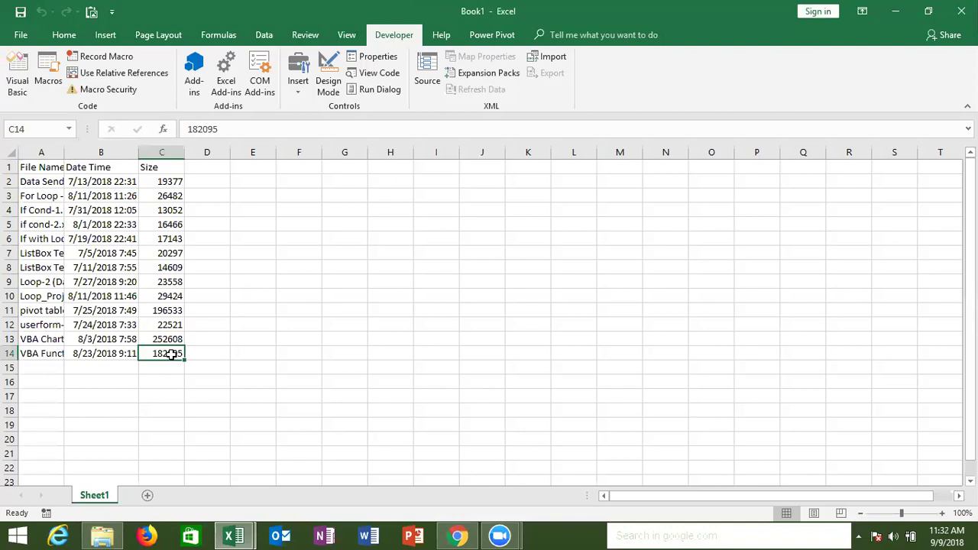
click(38, 471)
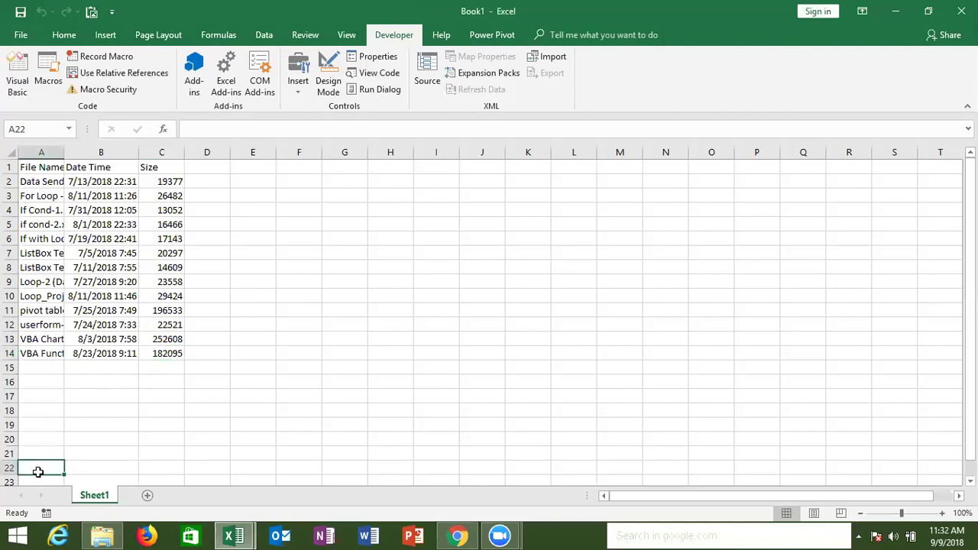
key(ctrl+Up)
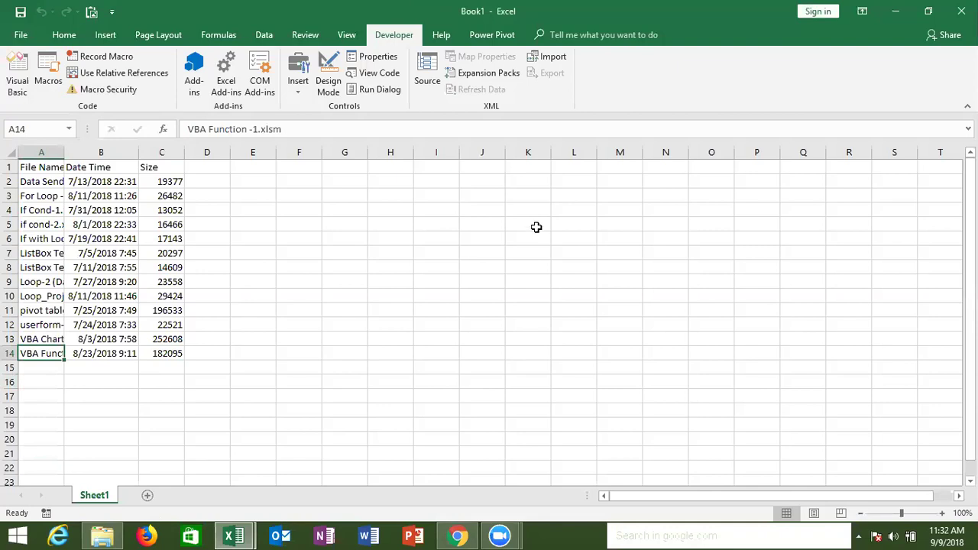
click(542, 164)
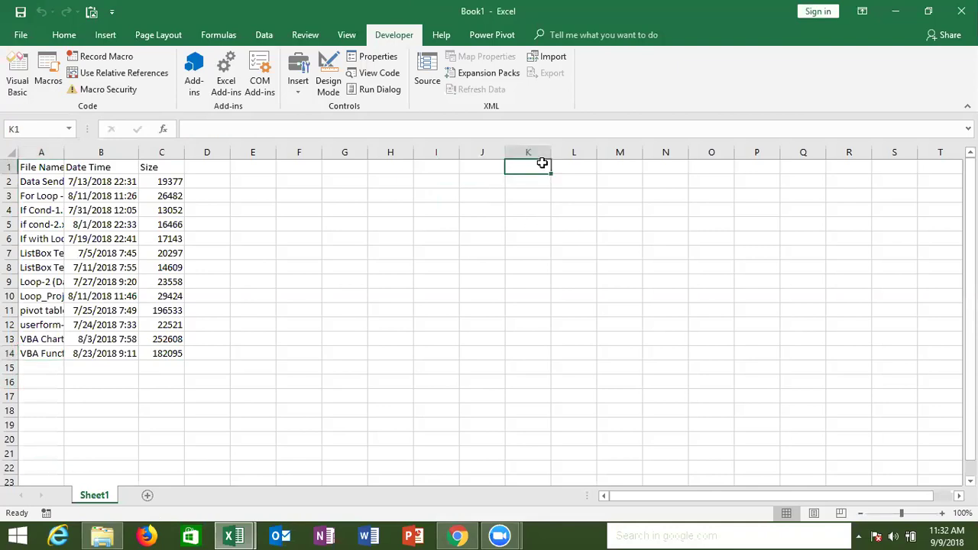
key(ctrl+Left)
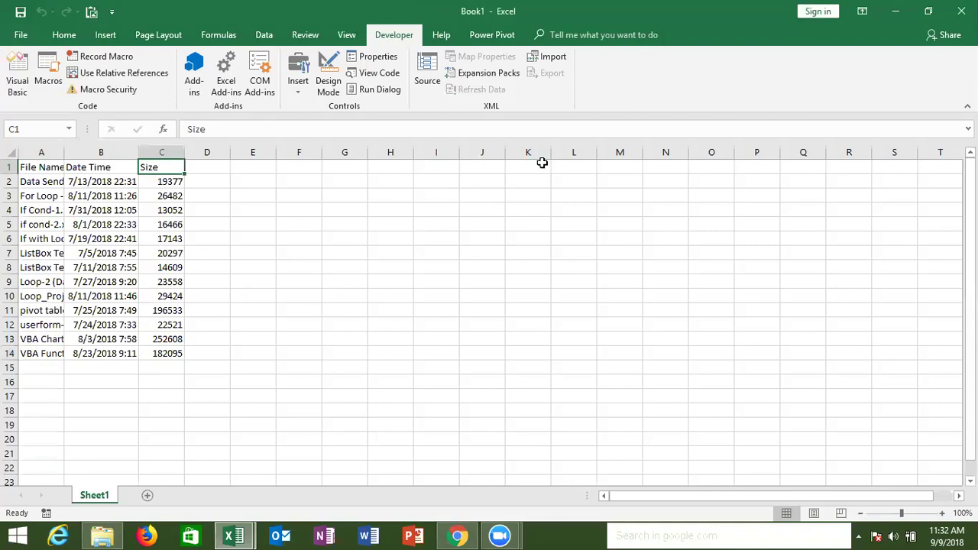
key(ctrl+Down)
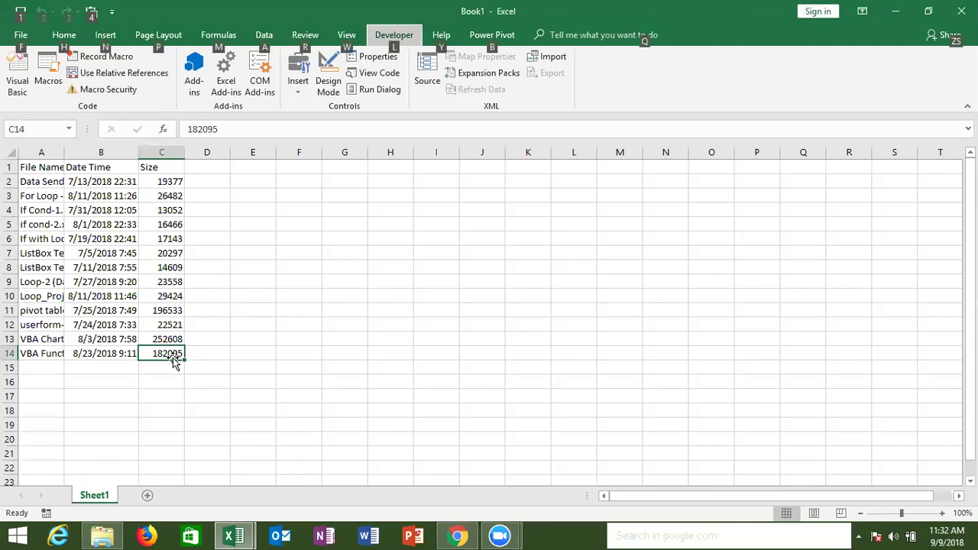
key(alt+F11)
click(202, 162)
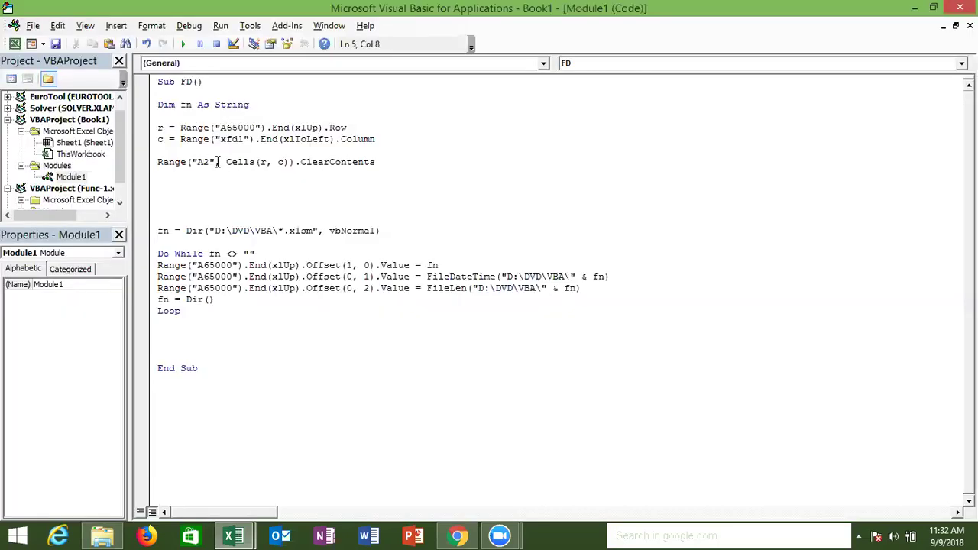
click(263, 162)
click(293, 162)
Step: Delete the old file list from A2:C14, keeping the headers
key(alt+Tab)
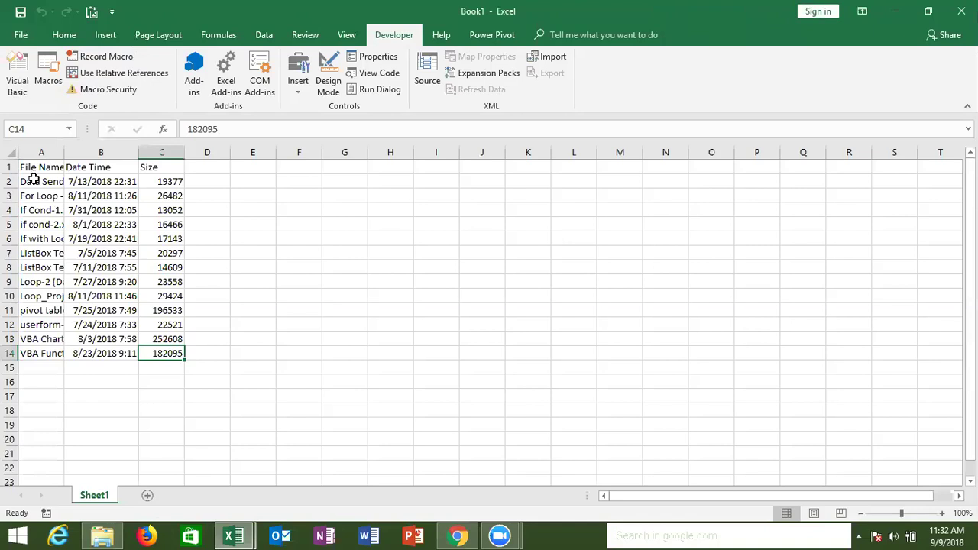
shift+click(33, 180)
key(Delete)
key(Home)
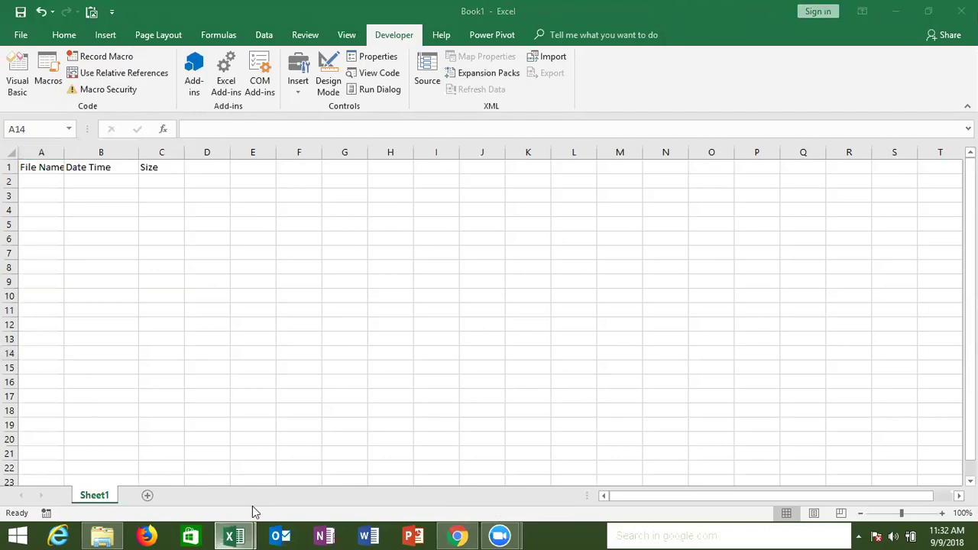
mouse_move(229, 534)
click(298, 484)
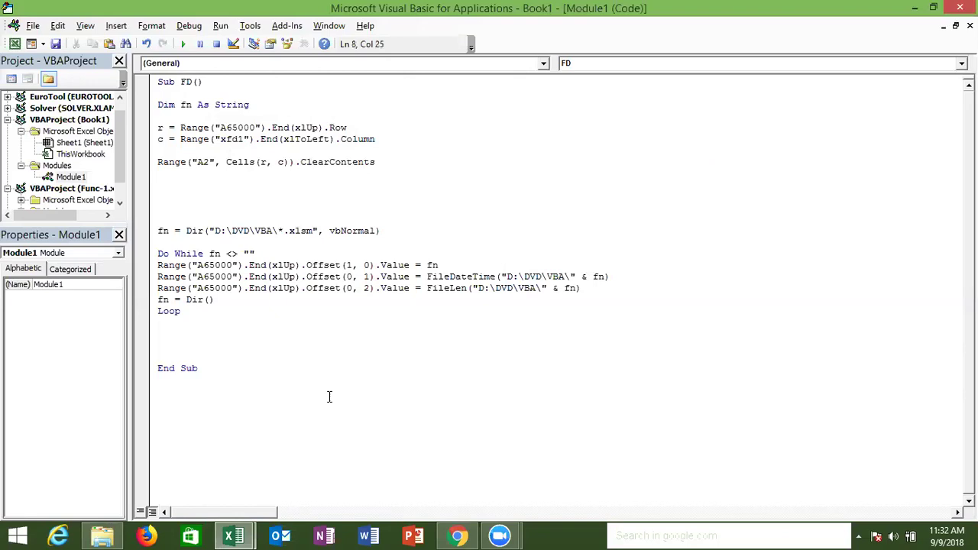
click(338, 181)
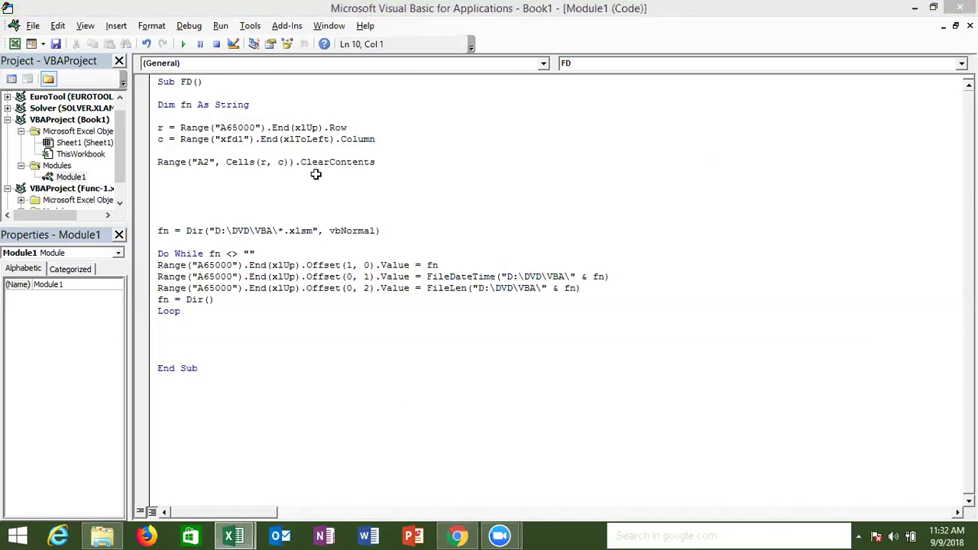
key(alt+Tab)
click(313, 172)
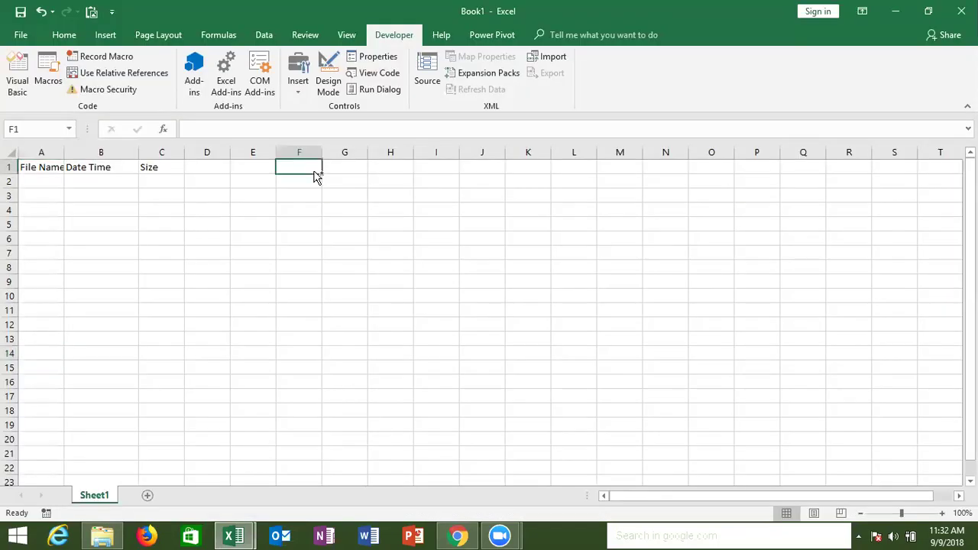
key(ctrl+Right)
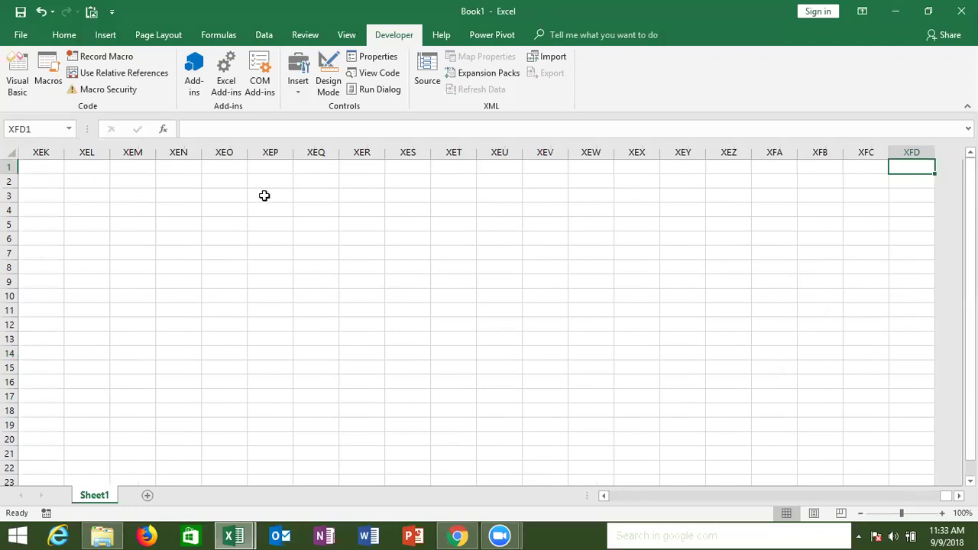
click(366, 166)
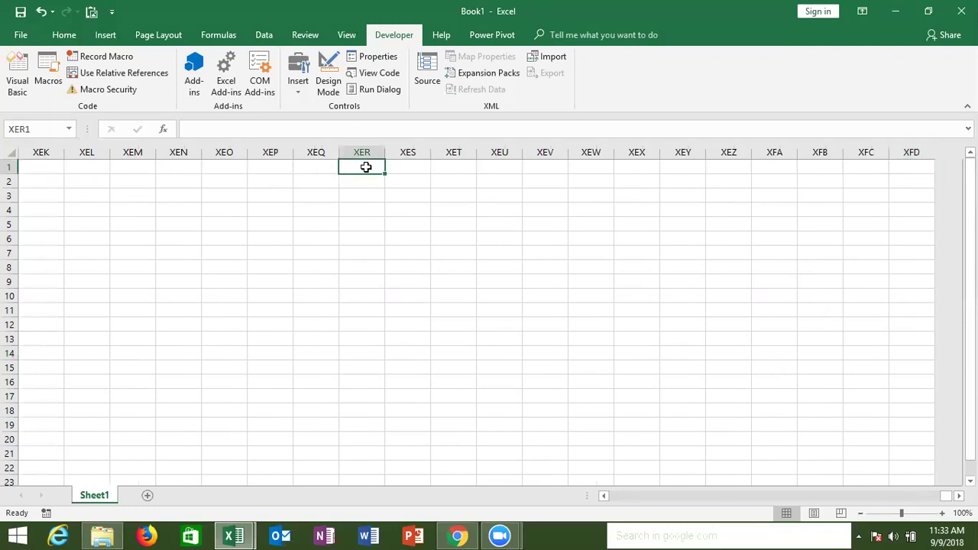
key(ctrl+Right)
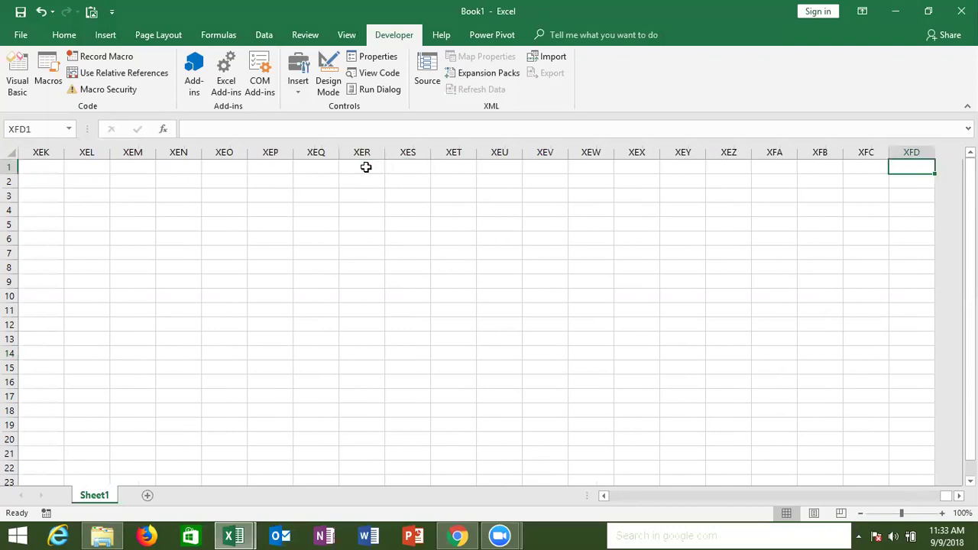
key(ctrl+Left)
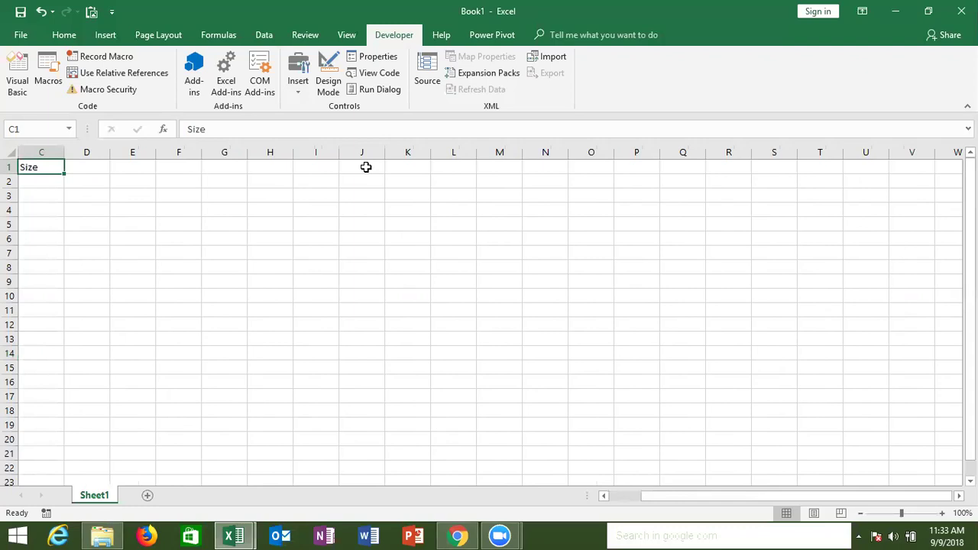
key(ctrl+Right)
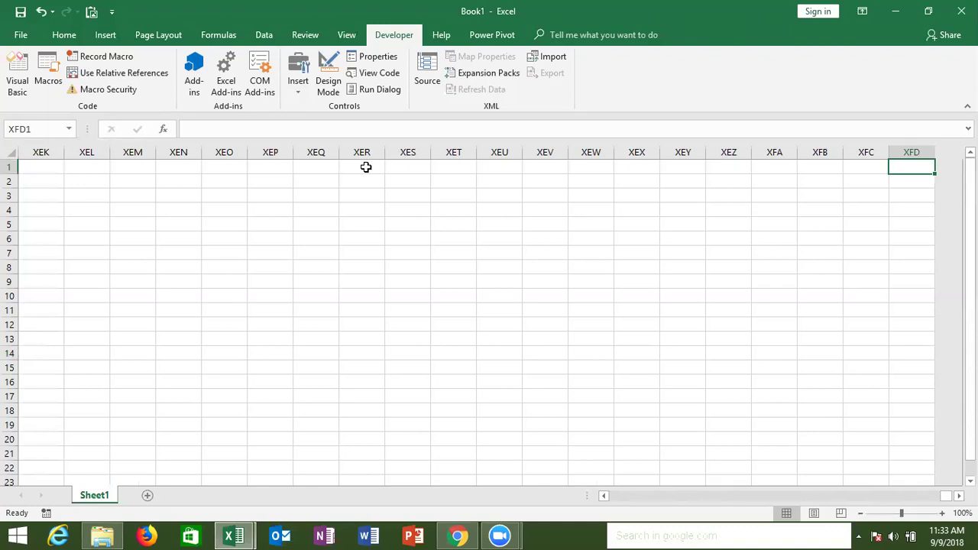
key(Left)
key(Left)
key(Left)
key(Left)
key(Left)
key(Left)
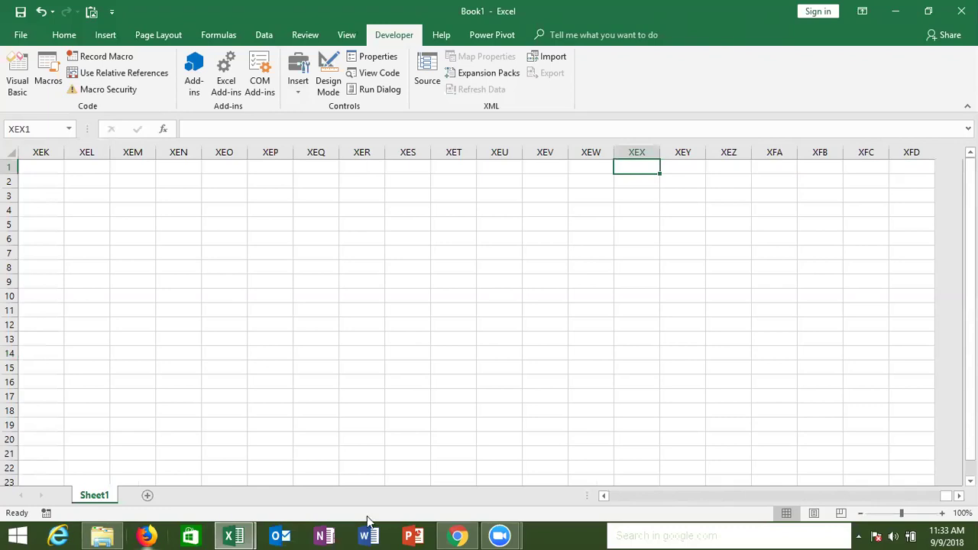
Step: Open google.com in a new Chrome tab and focus its search box
click(468, 535)
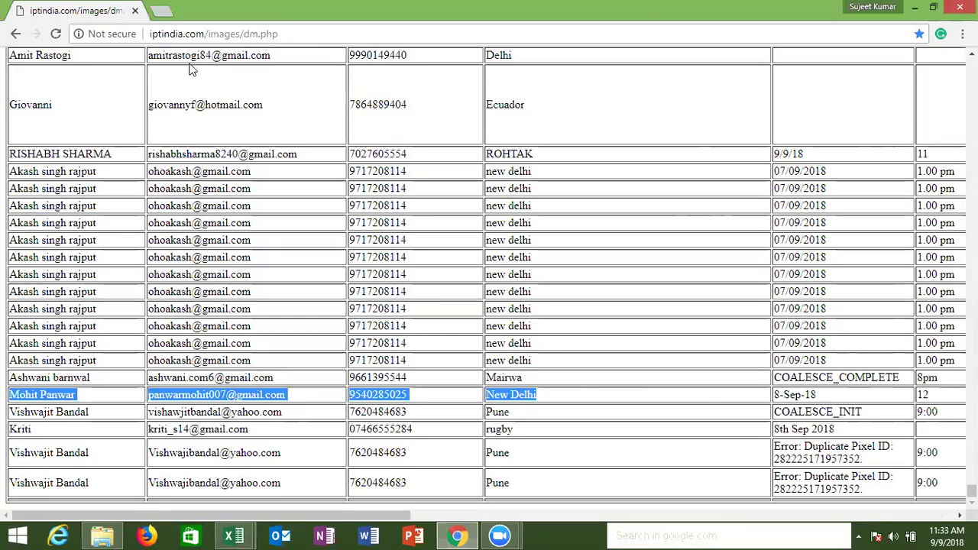
click(162, 12)
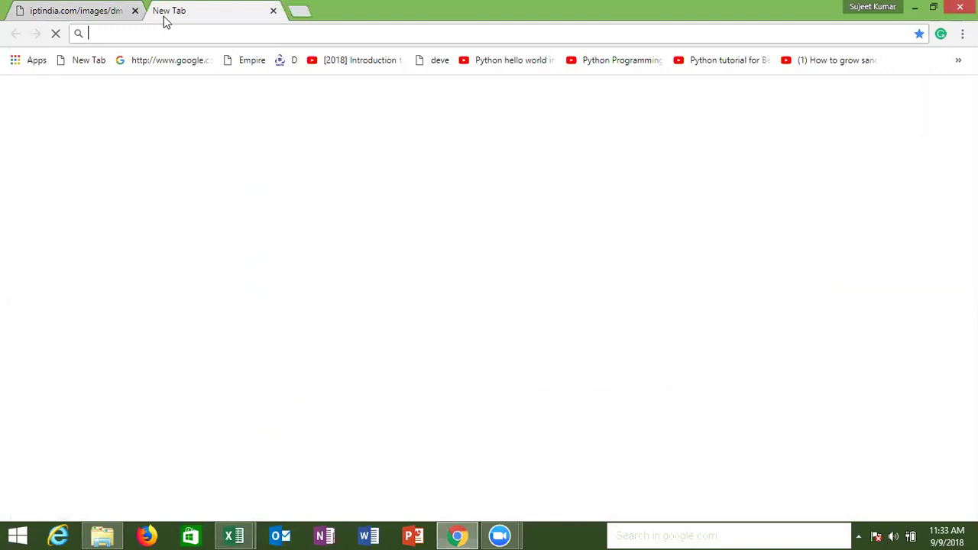
text(google.com)
key(Return)
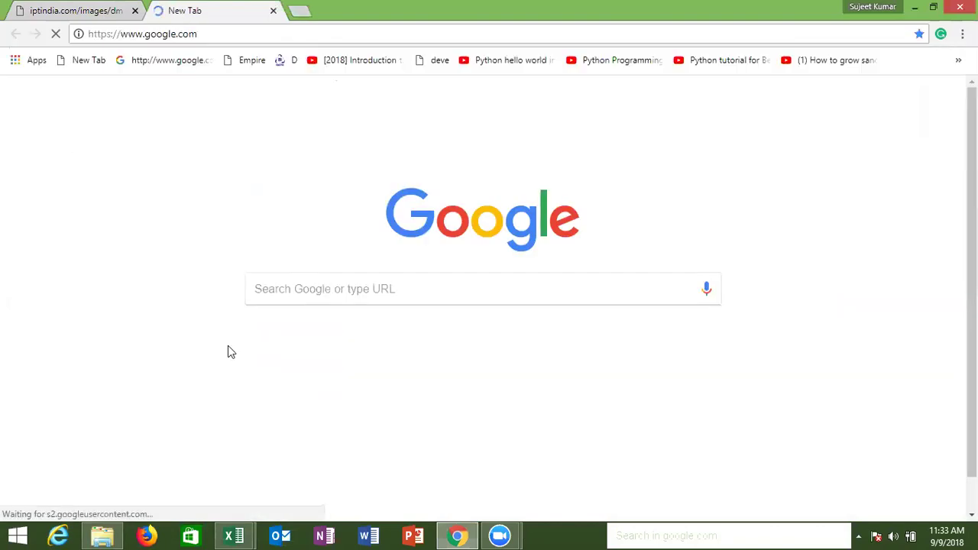
click(281, 295)
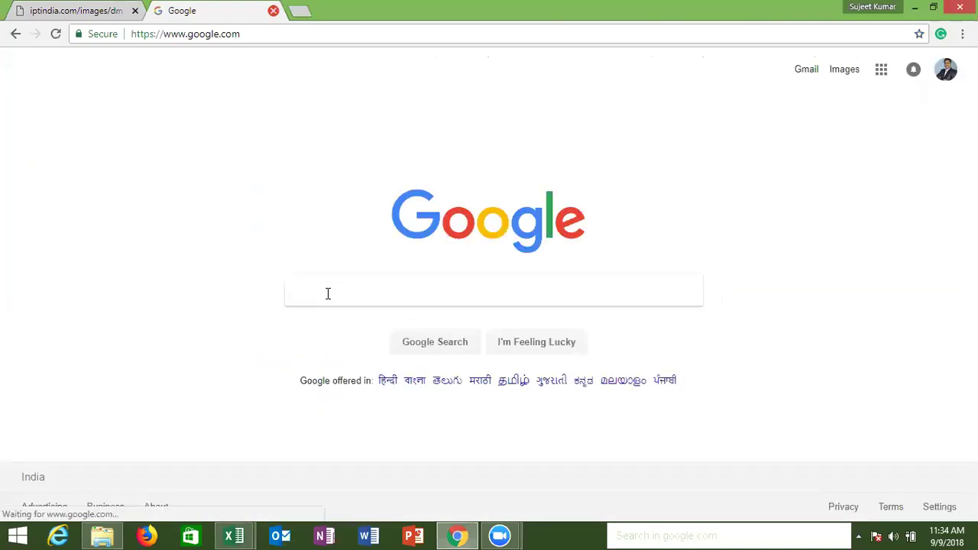
Step: Search Google for 'keyboard' and switch to the image results
text(ke)
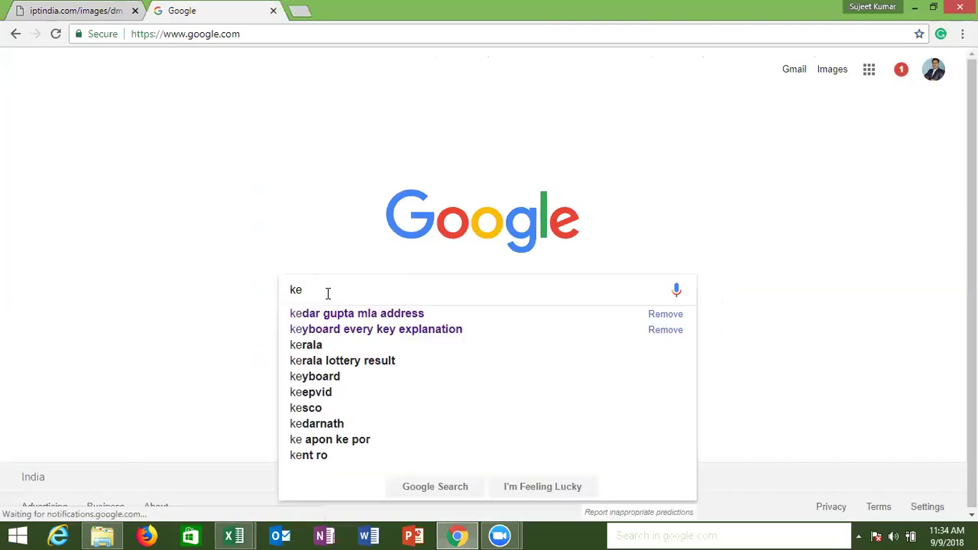
click(316, 377)
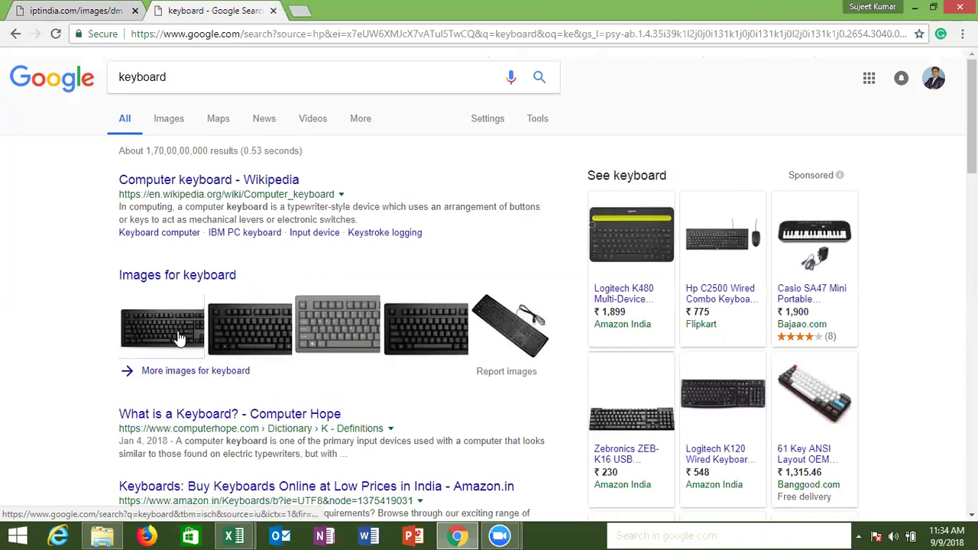
click(178, 338)
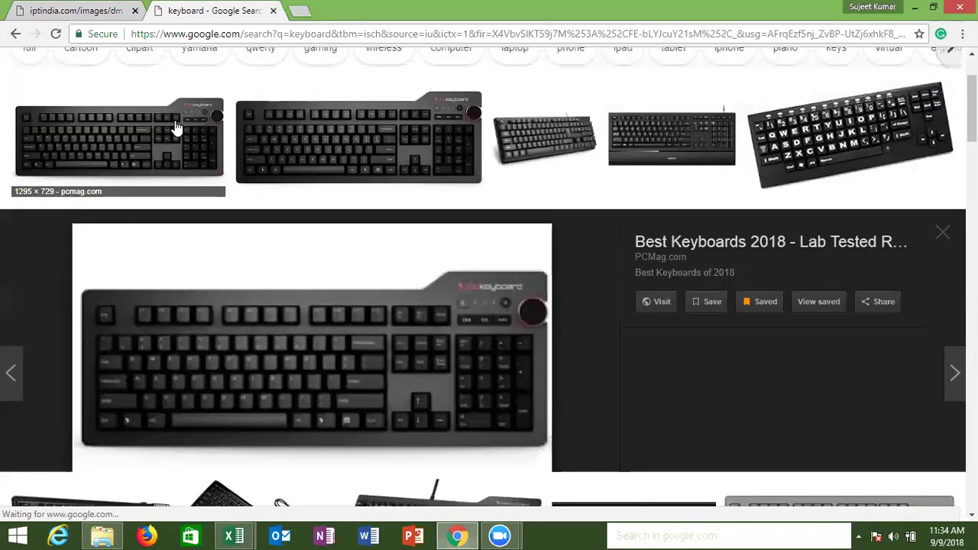
Step: Open the large preview of the PCMag 'Best Keyboards 2018' image
click(175, 127)
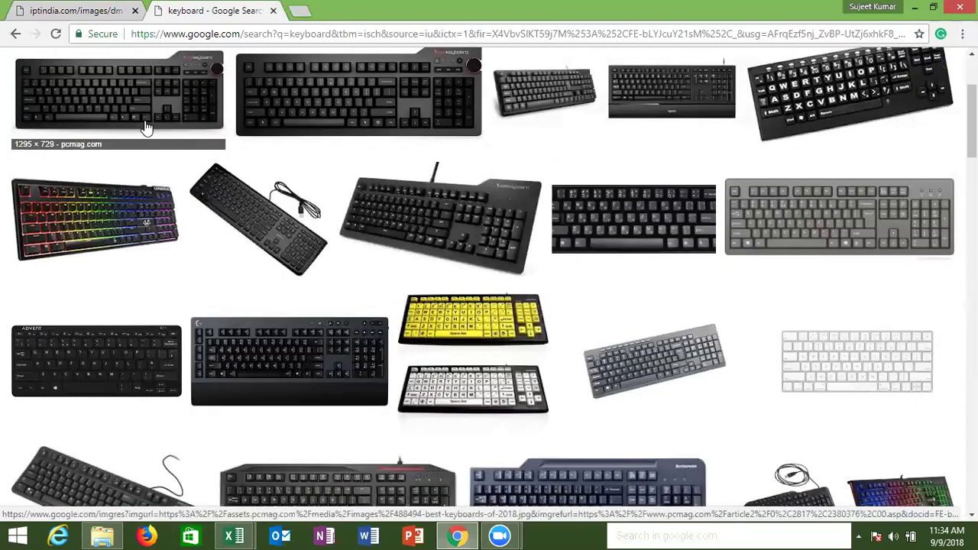
click(145, 126)
click(157, 124)
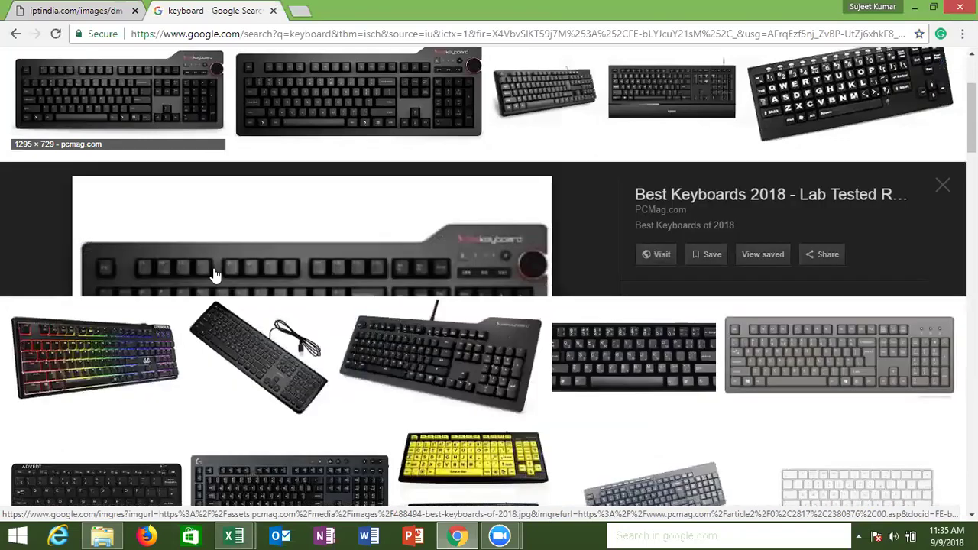
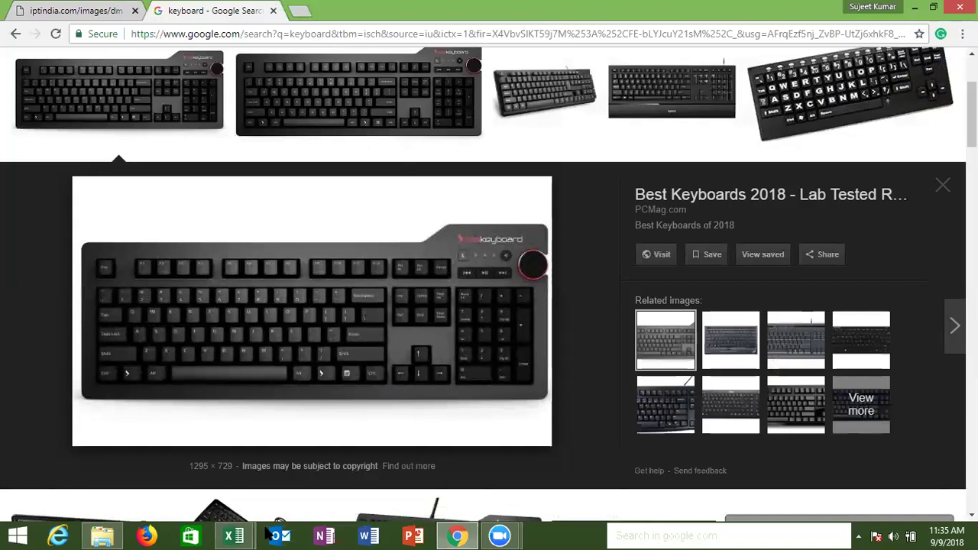
Step: Switch from the Chrome keyboard image results to the Book1 VBA code editor
mouse_move(249, 533)
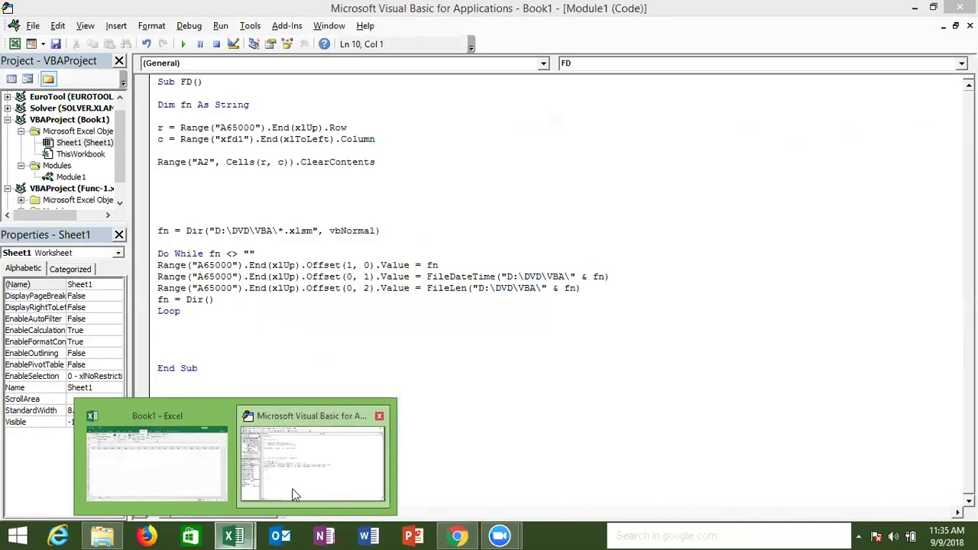
Step: Look over the Range("xfd1") line in the FD macro, then return to the Book1 workbook
click(294, 495)
key(Up)
key(Up)
key(Up)
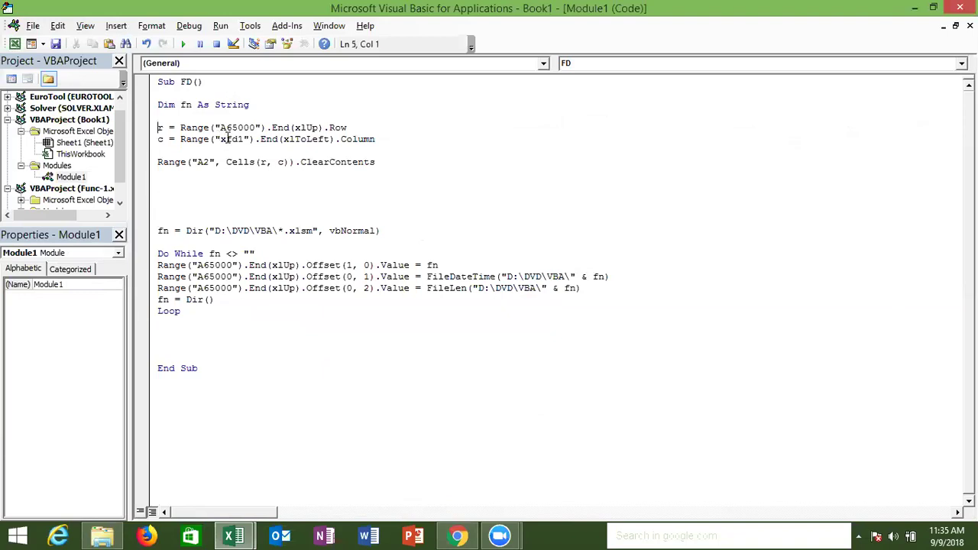
click(228, 140)
mouse_move(257, 532)
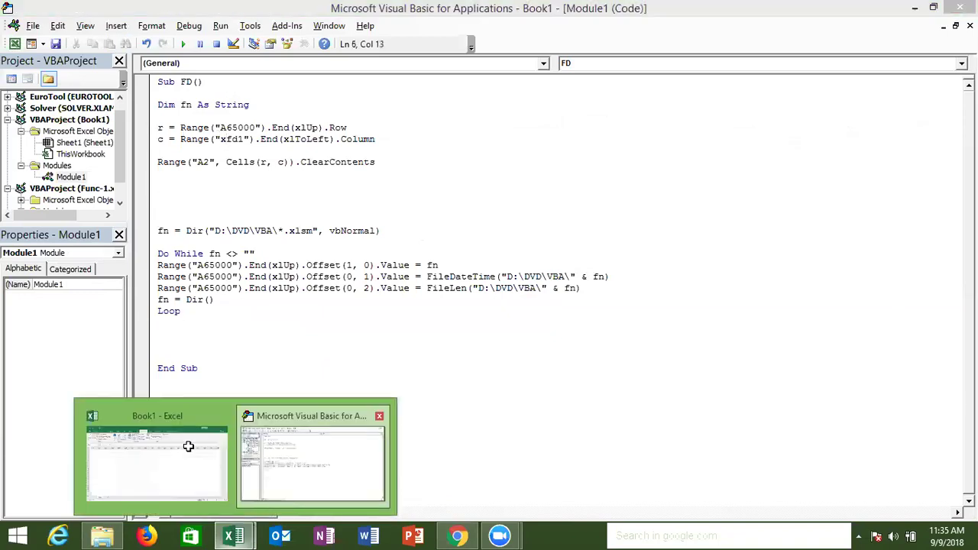
key(alt+F11)
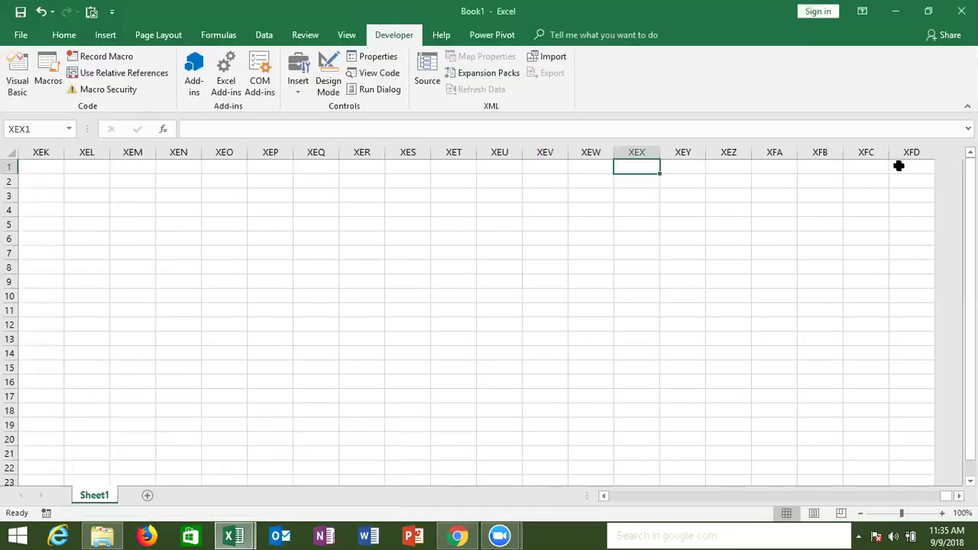
Step: Inspect the File Name, Date Time and Size headers and nearby cells of Sheet1
click(898, 166)
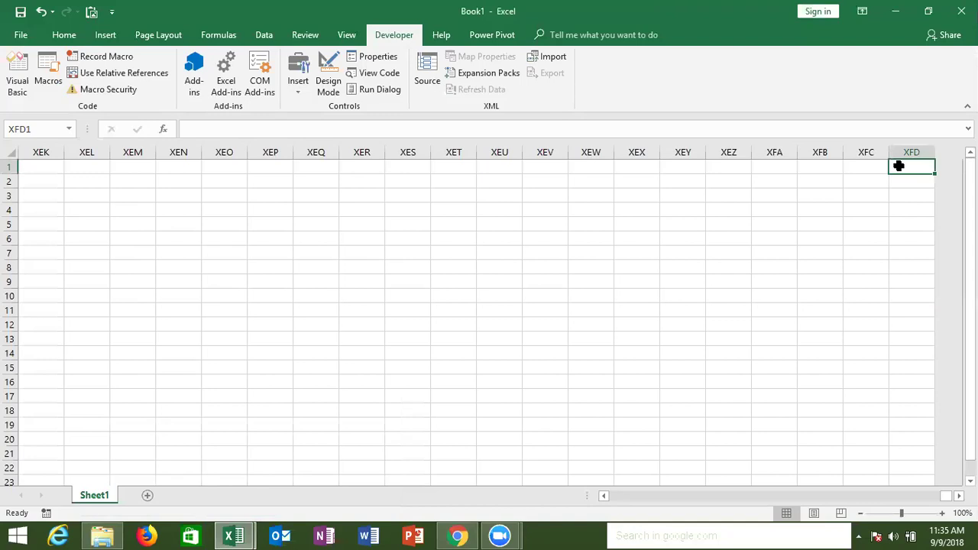
key(ctrl+Left)
drag(739, 495, 670, 499)
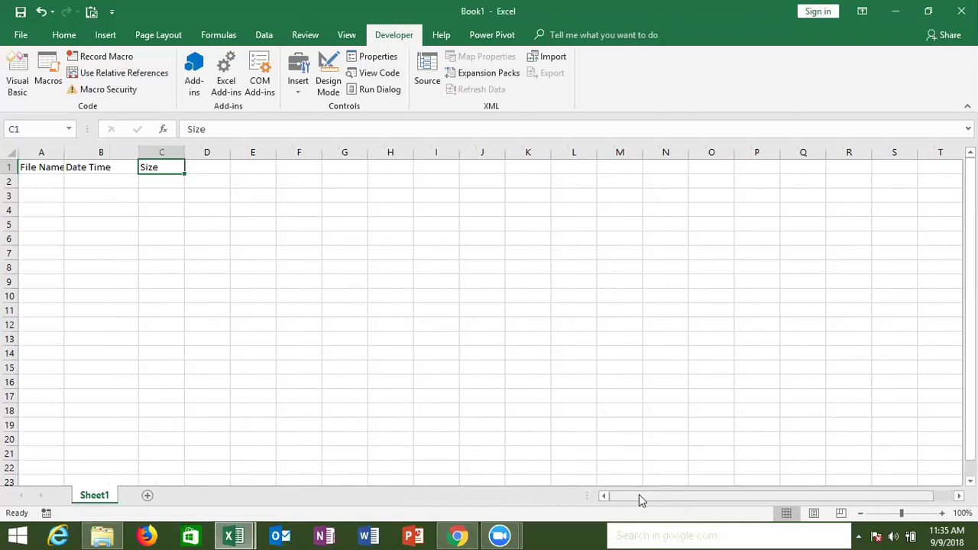
click(42, 356)
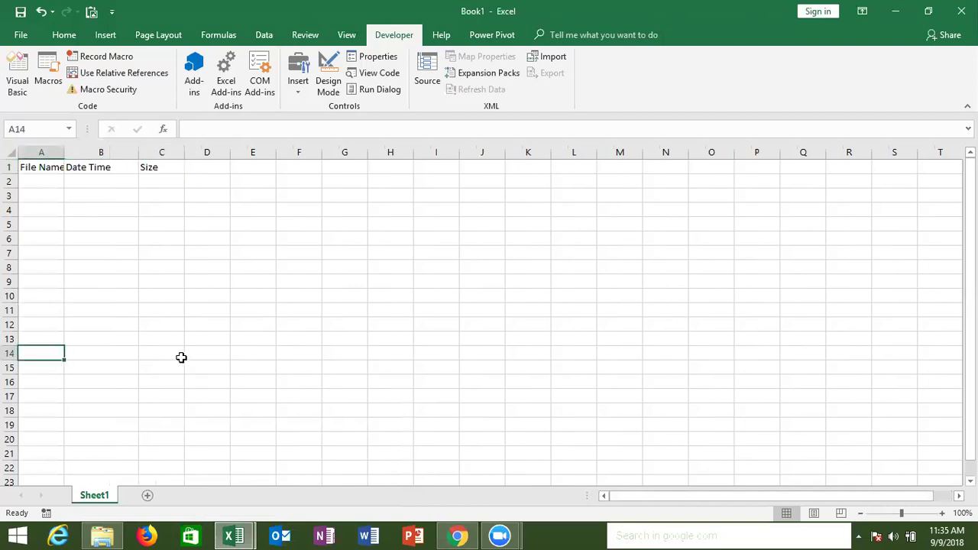
click(182, 359)
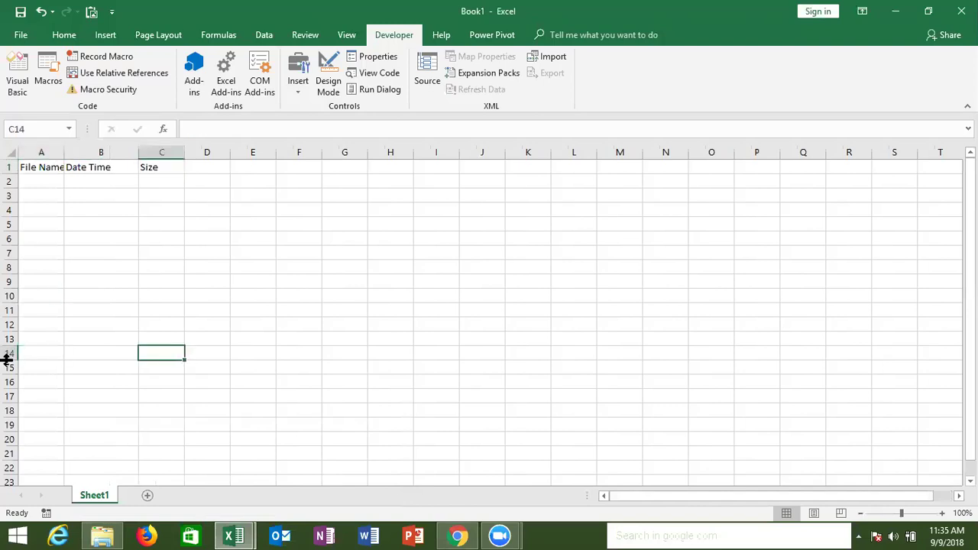
click(165, 167)
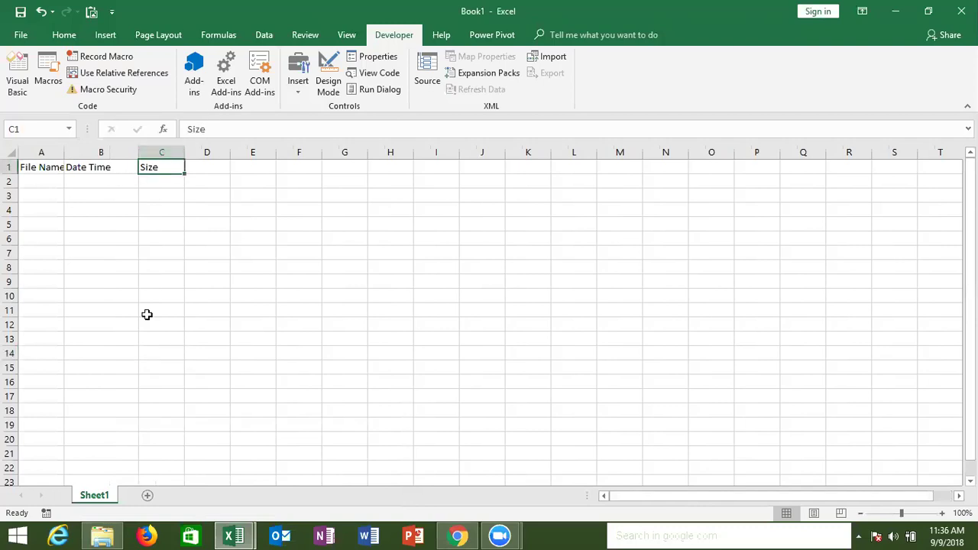
click(160, 351)
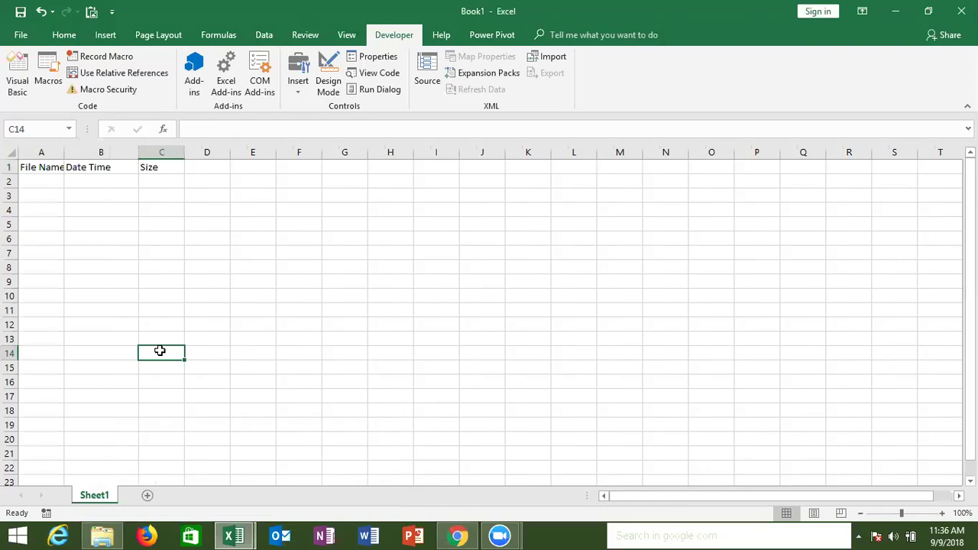
click(212, 236)
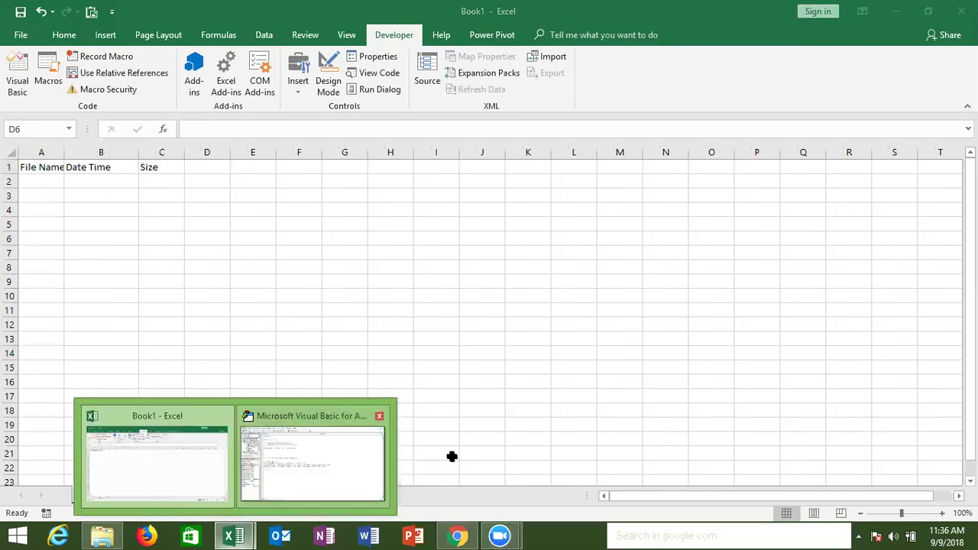
Step: Close the Chrome keyboard image tab and go back to the VBA editor
click(461, 534)
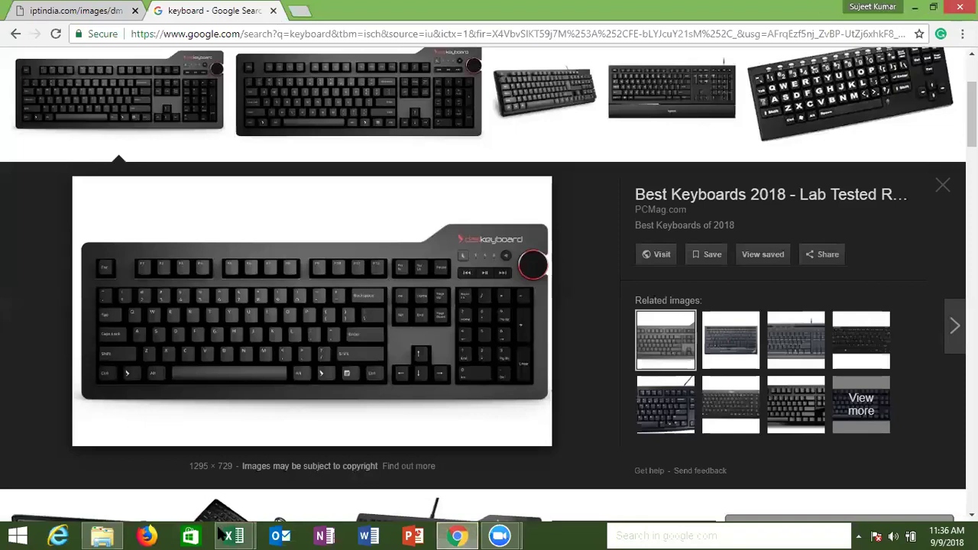
key(ctrl+w)
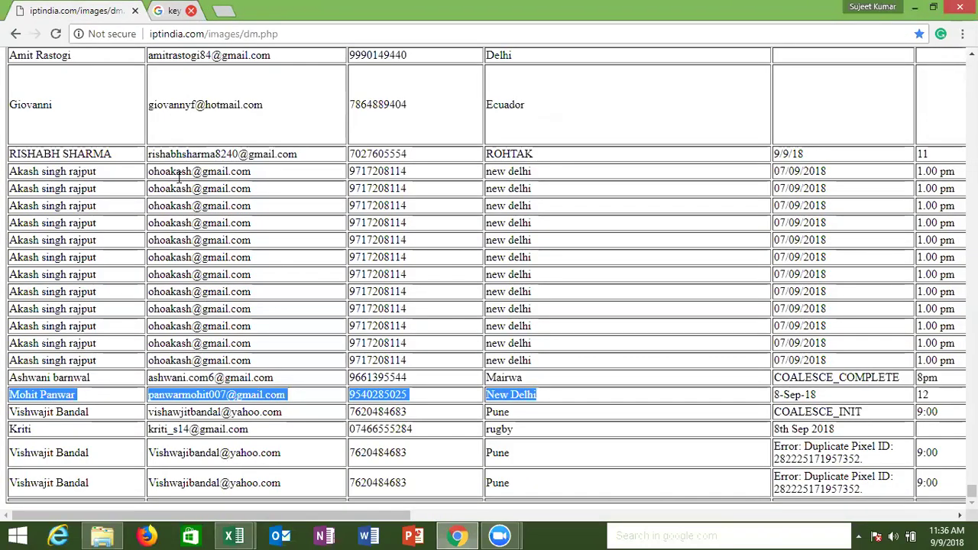
key(alt+Tab)
key(alt+F11)
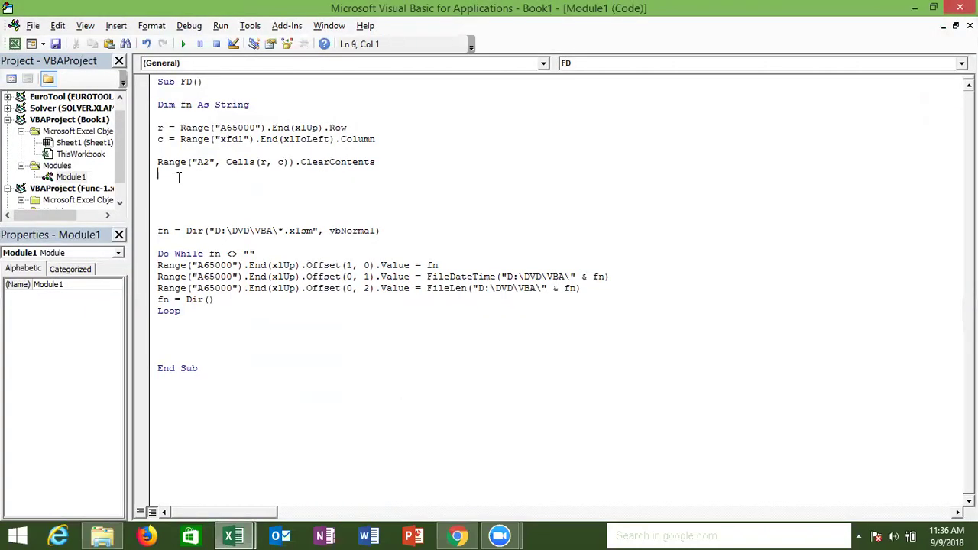
Step: Remove FD's blank line and create a new Sub rr() macro below it
key(Delete)
key(Delete)
key(Delete)
key(Delete)
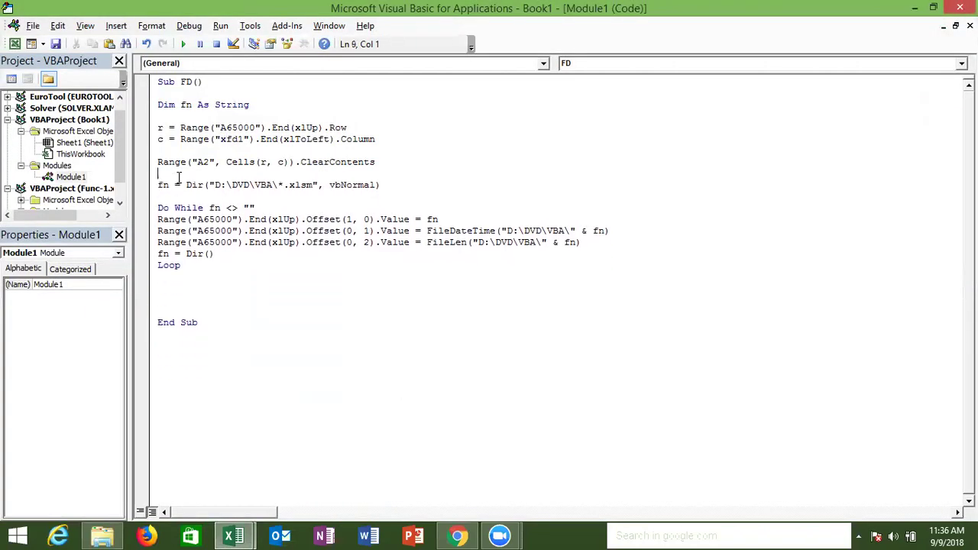
key(Down)
key(Down)
key(Down)
key(Down)
key(Down)
key(Down)
text(su b)
key(BackSpace)
key(BackSpace)
text(b rr())
key(Return)
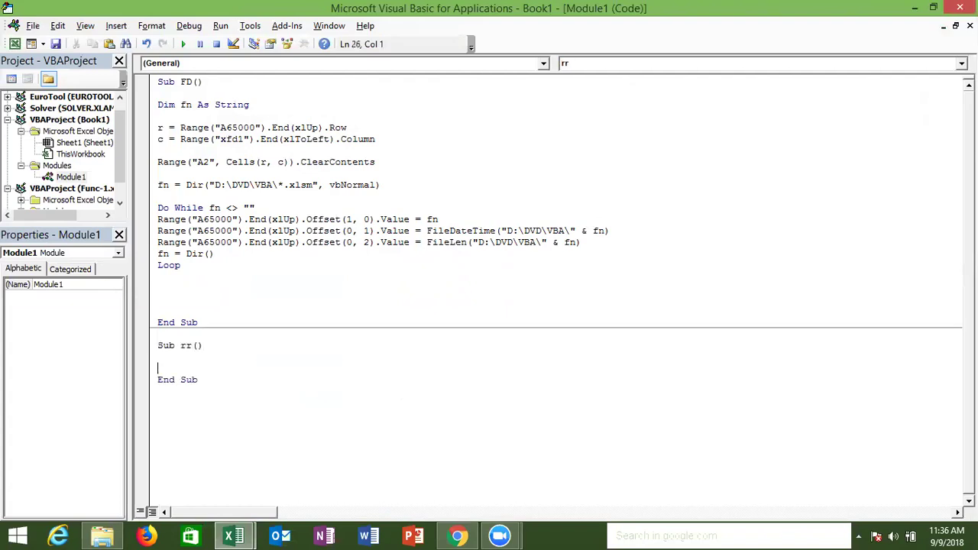
key(Return)
Step: Add MkDir "D:\2014" and Kill "D:\2014" lines to rr, with blank lines before End Sub
text(mkdir ")
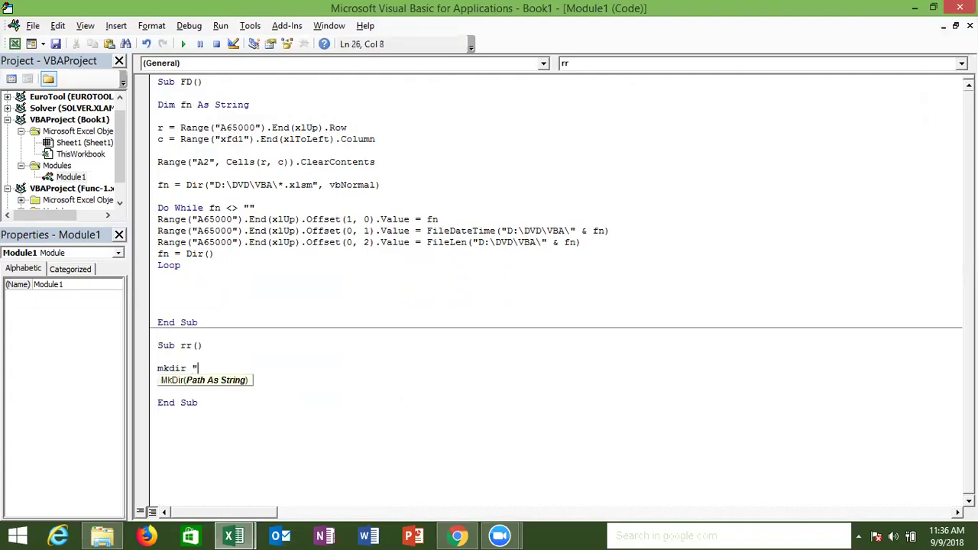
text(D)
text(:)
text(\2014)
key(Return)
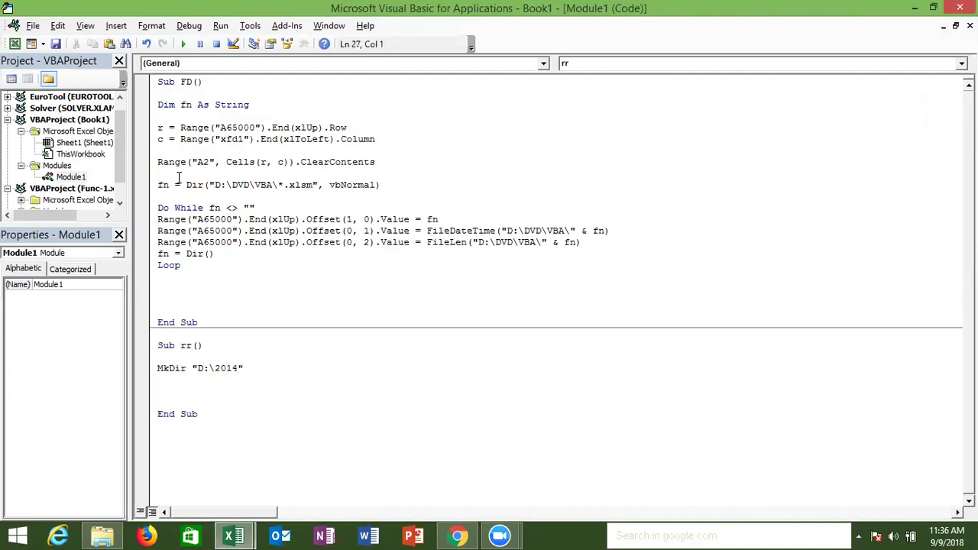
text(kil)
text(l ")
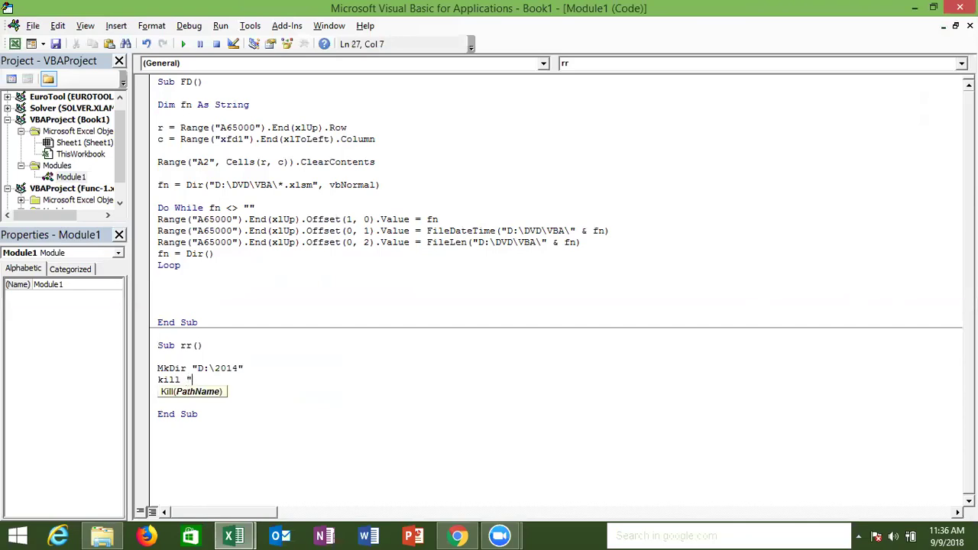
text(D:)
text(\)
text(2014)
key(Return)
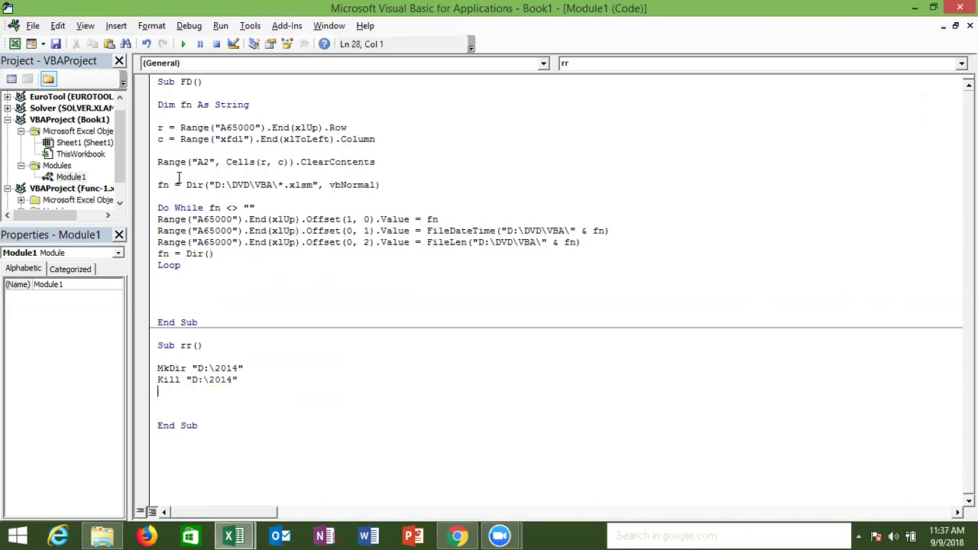
key(Return)
click(158, 391)
double_click(222, 382)
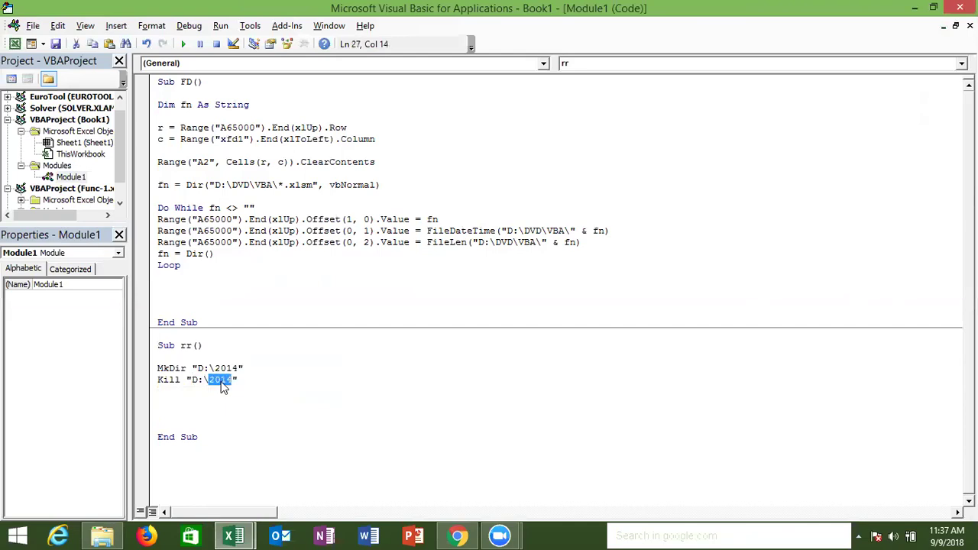
click(174, 412)
key(Return)
key(Up)
key(Up)
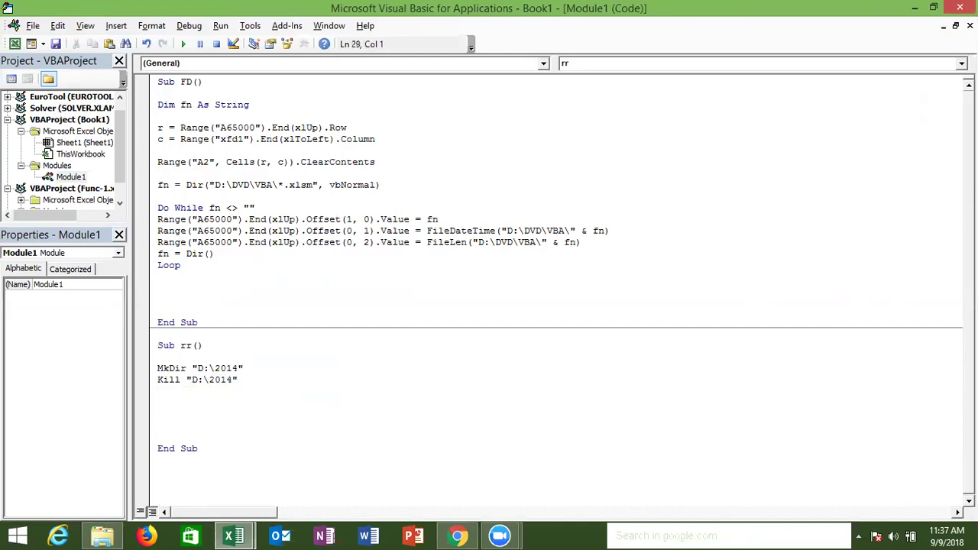
Step: Start a Copy line in rr with source path "D:\2014\12.xlsx" followed by a comma
text(kill)
key(BackSpace)
key(BackSpace)
key(BackSpace)
key(BackSpace)
text(copy )
text("D)
text(:2014)
click(206, 415)
click(203, 404)
text(\)
click(234, 406)
key(Right)
key(Left)
text(\12.xlsx")
text( ,)
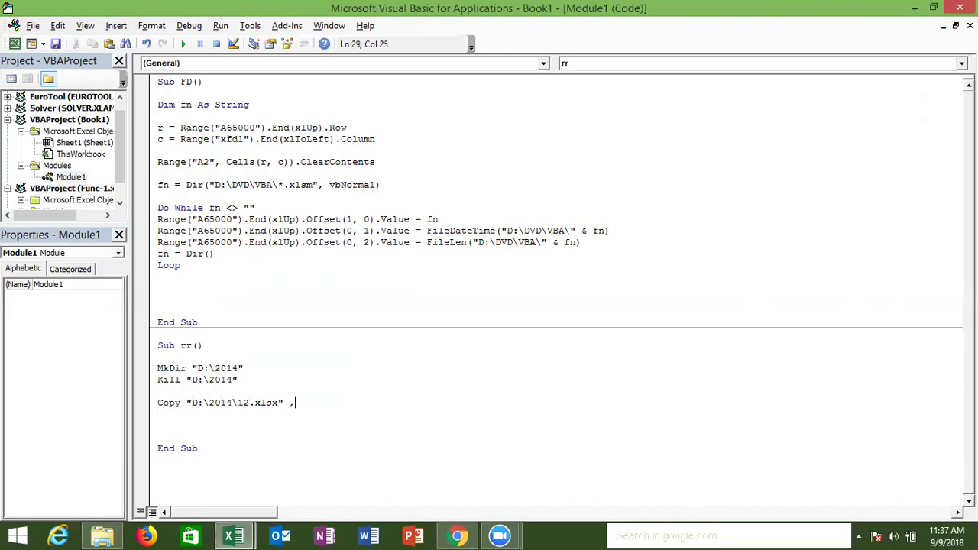
Step: Reuse the source path as destination and change it to "D:\2014\13.xlsx"
drag(283, 402, 191, 411)
key(ctrl+c)
click(299, 405)
key(ctrl+v)
click(364, 401)
key(BackSpace)
text(3)
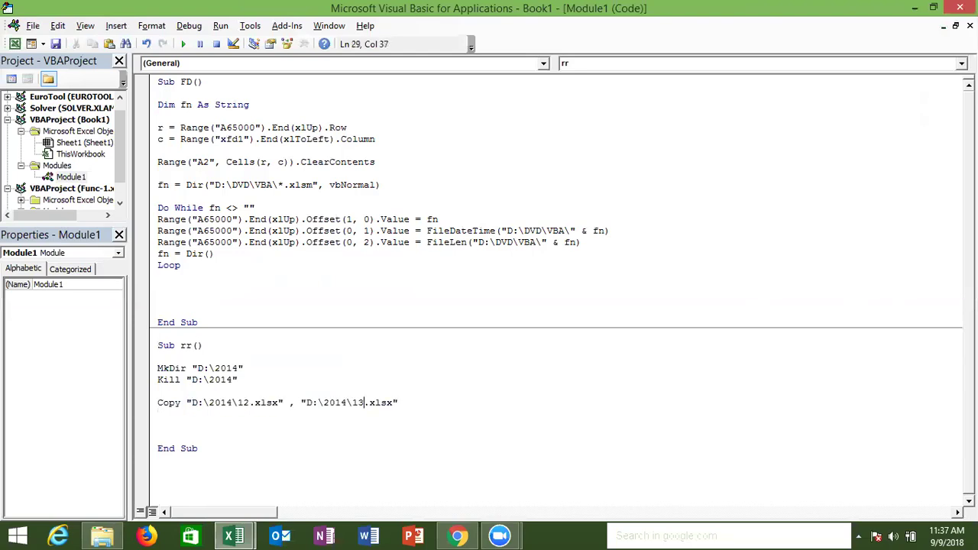
click(338, 432)
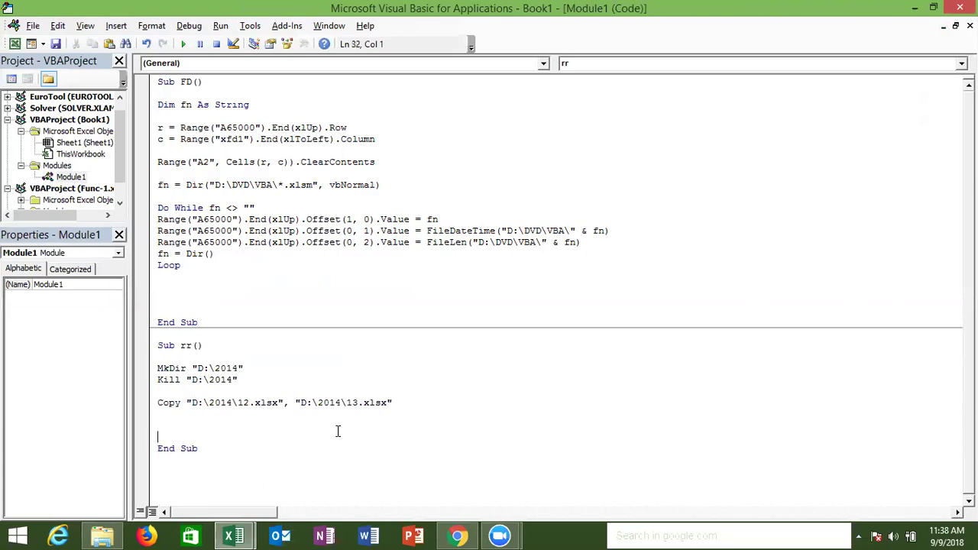
Step: Add a rename line using both paths: filenmae "D:\2014\12.xlsx" as "D:\2014\13.xlsx"
key(Return)
key(Return)
key(Up)
key(Up)
key(Up)
text(filenmae)
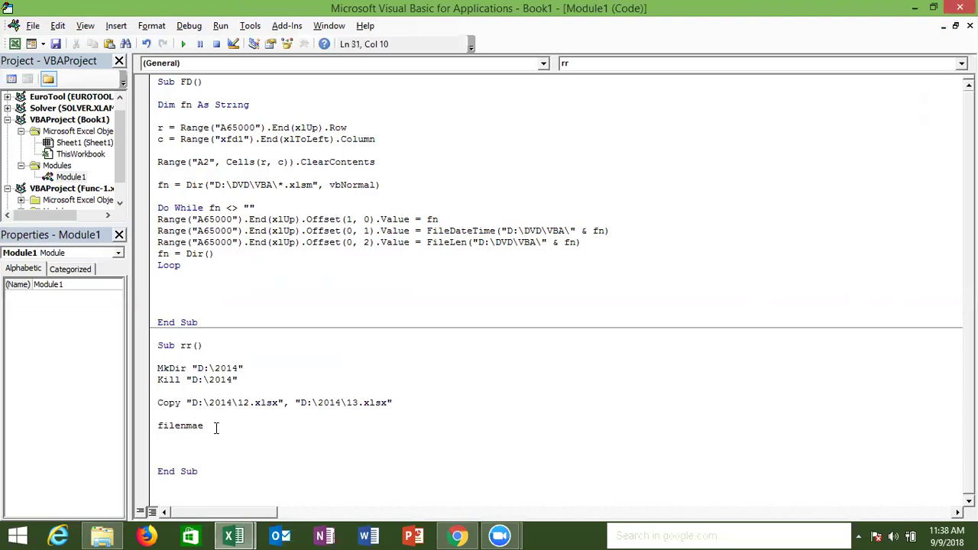
click(191, 403)
drag(374, 408, 387, 410)
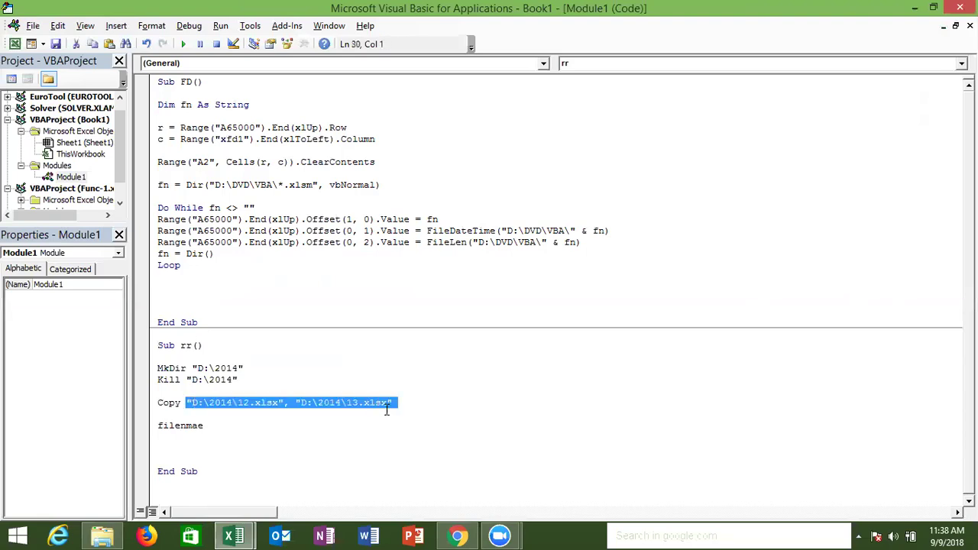
click(275, 426)
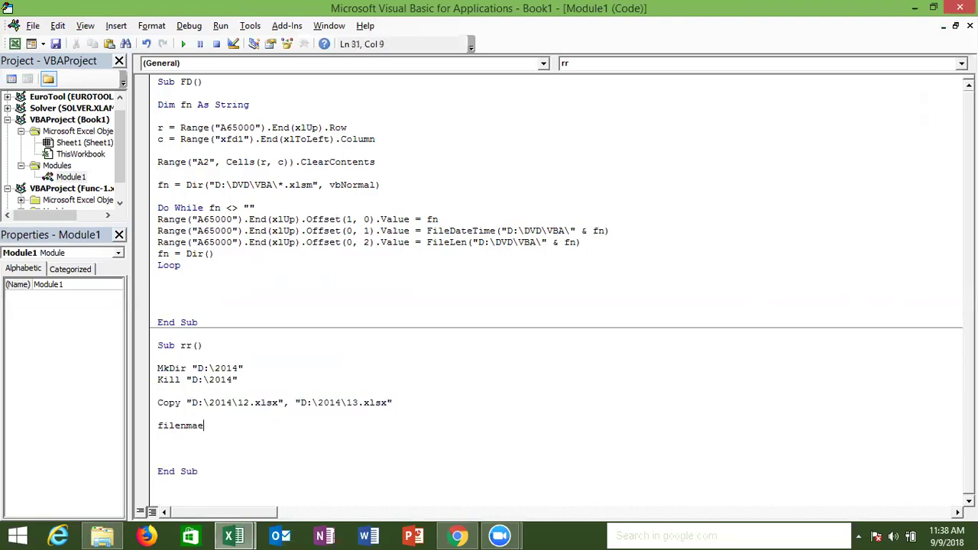
key(ctrl+v)
click(311, 426)
key(BackSpace)
text(as)
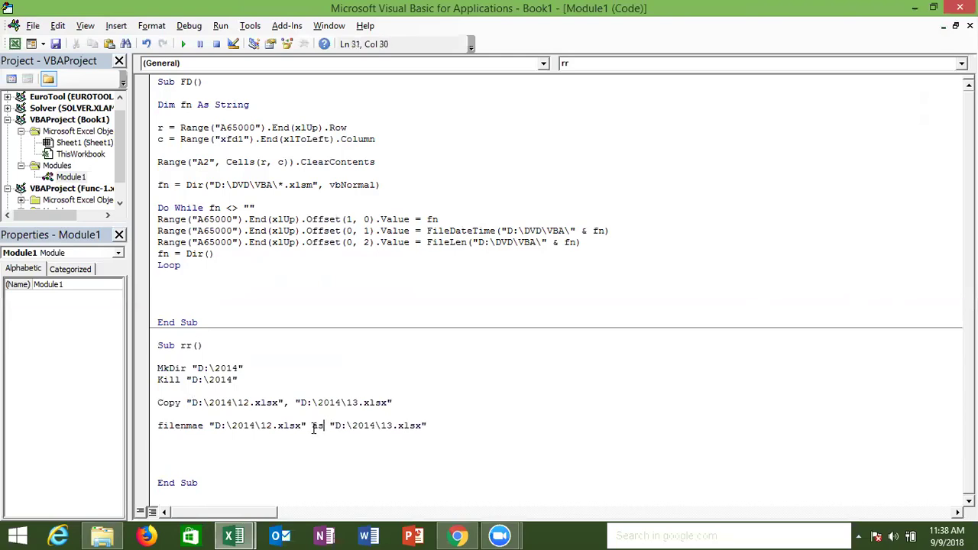
click(298, 456)
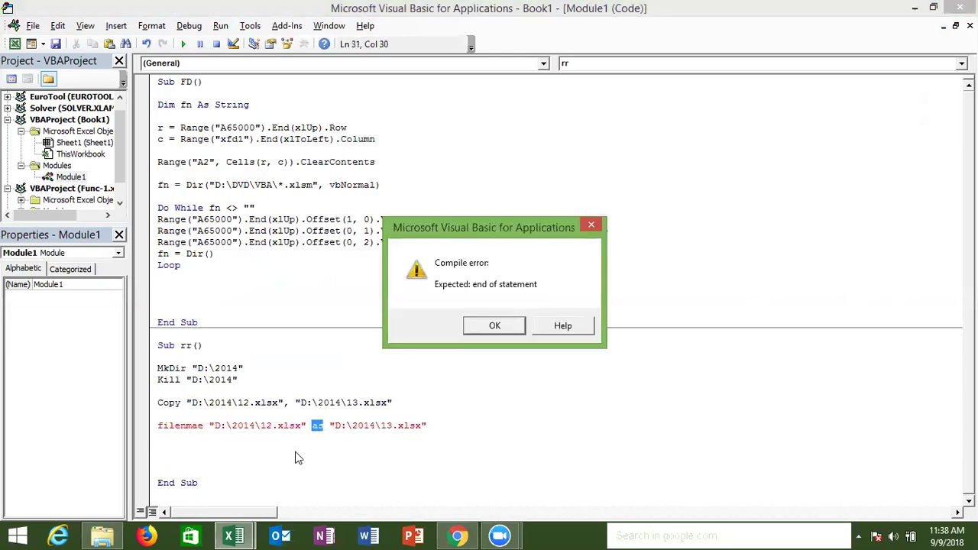
Step: Clear the compile errors by correcting the misspelled keyword to Name
click(496, 325)
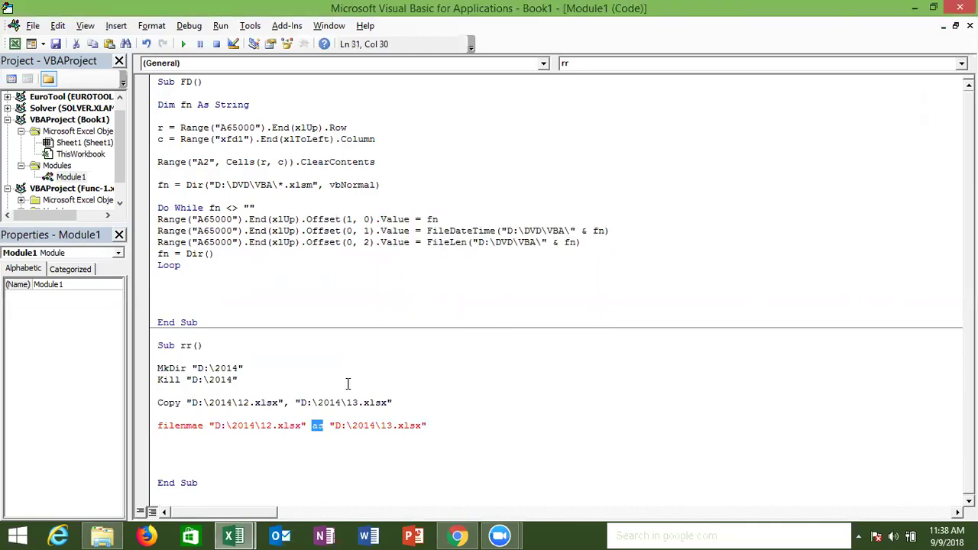
click(181, 427)
key(BackSpace)
key(BackSpace)
key(BackSpace)
text(n)
click(162, 426)
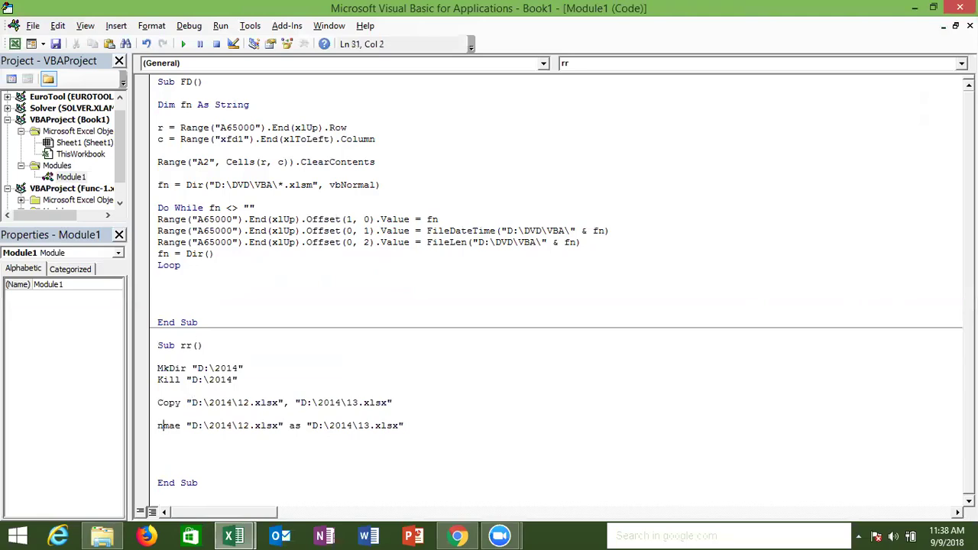
key(Right)
key(Right)
key(Right)
key(BackSpace)
key(BackSpace)
key(BackSpace)
key(BackSpace)
text(filename)
click(185, 447)
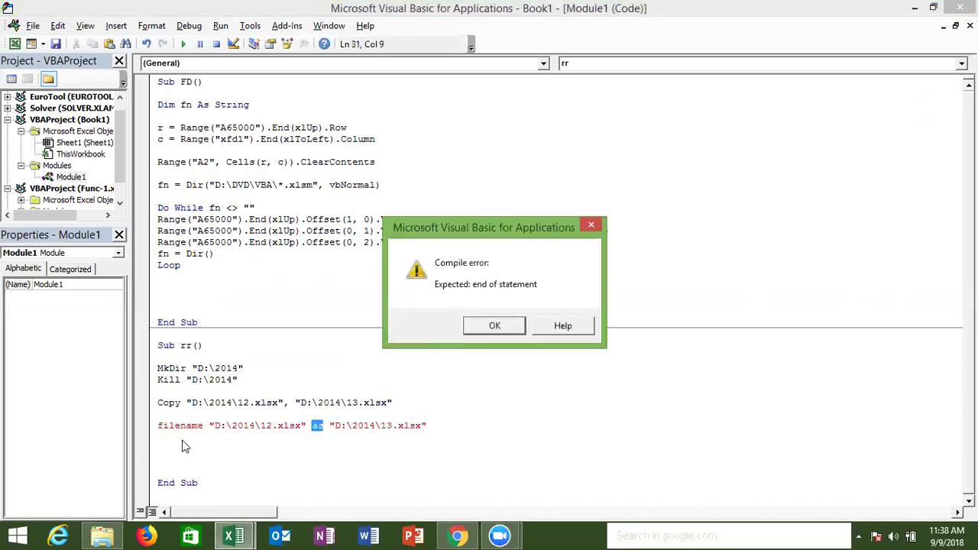
key(Return)
click(181, 426)
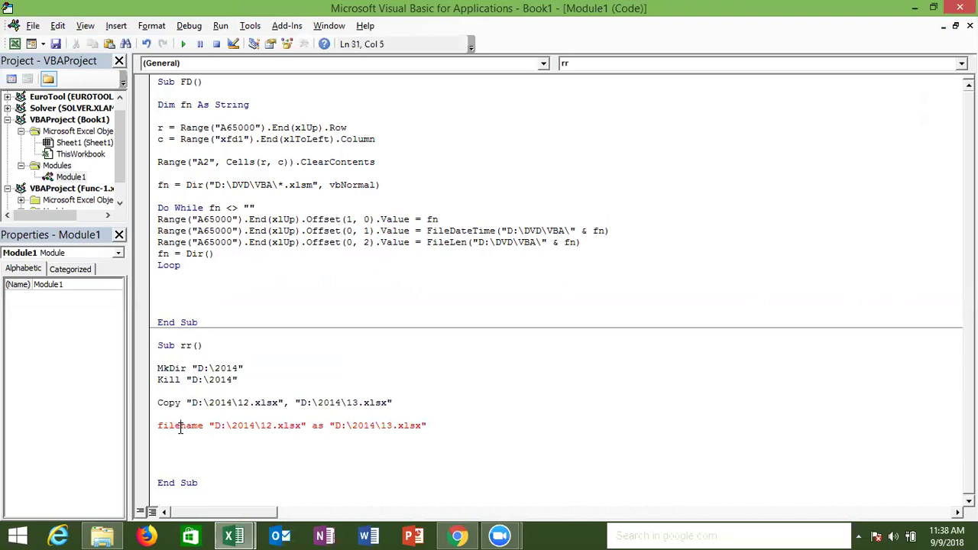
key(BackSpace)
key(BackSpace)
key(BackSpace)
click(168, 441)
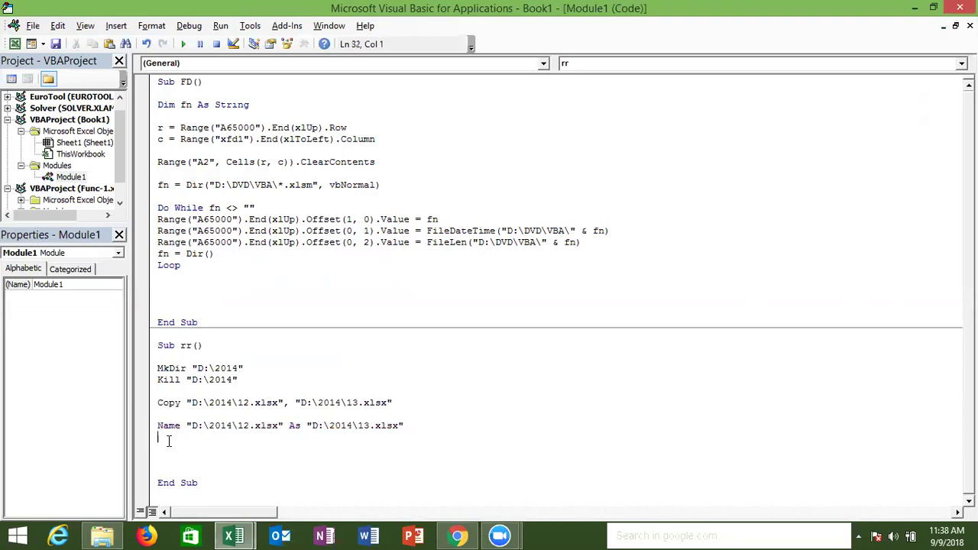
Step: Change the Kill target to the file "D:\2014\123.xlsx"
click(185, 367)
click(193, 379)
click(191, 379)
drag(191, 402, 196, 402)
click(191, 401)
click(237, 379)
text(\123.)
text(xlsx)
Step: Check the MkDir, Kill, Copy and Name lines, then add a blank line below Name
click(241, 405)
double_click(241, 403)
click(226, 414)
double_click(169, 379)
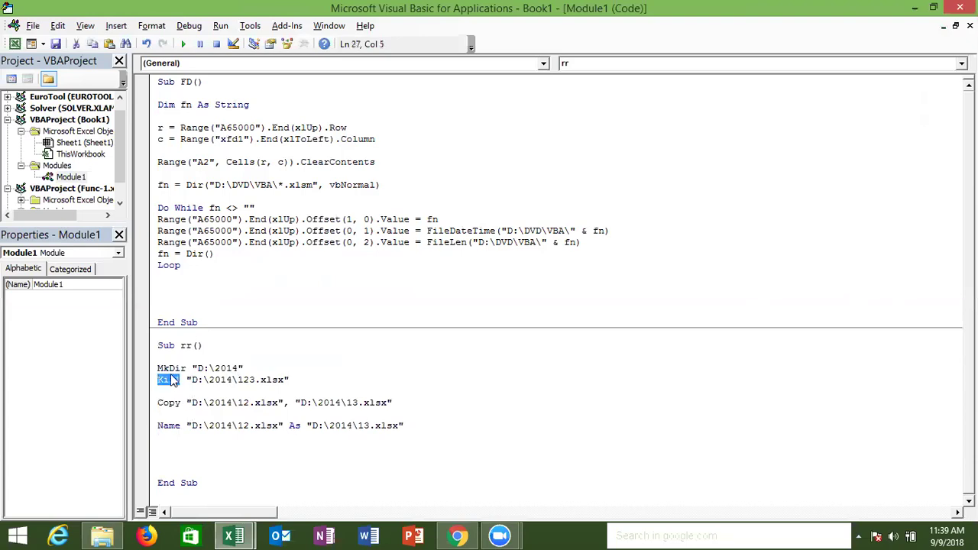
click(169, 369)
click(170, 379)
click(169, 402)
click(170, 427)
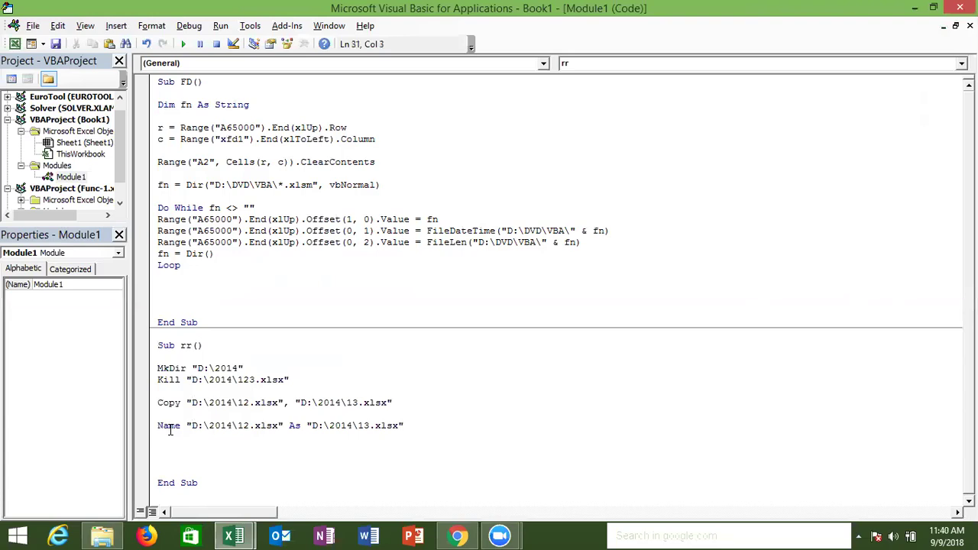
key(Down)
key(Down)
key(Return)
key(Return)
Step: Add a Workbooks(1).Close True line to rr, leaving space above End Sub
key(Up)
text(workbooks)
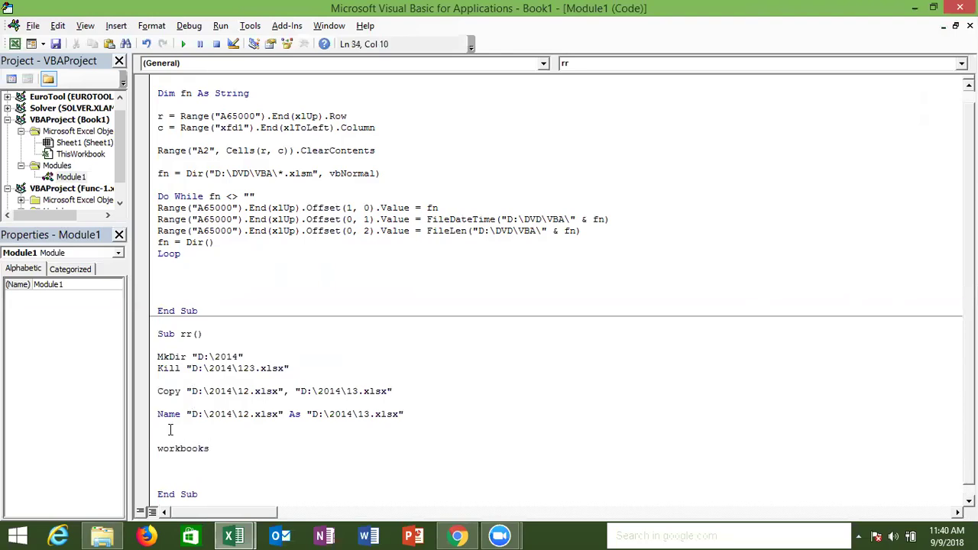
text((1)
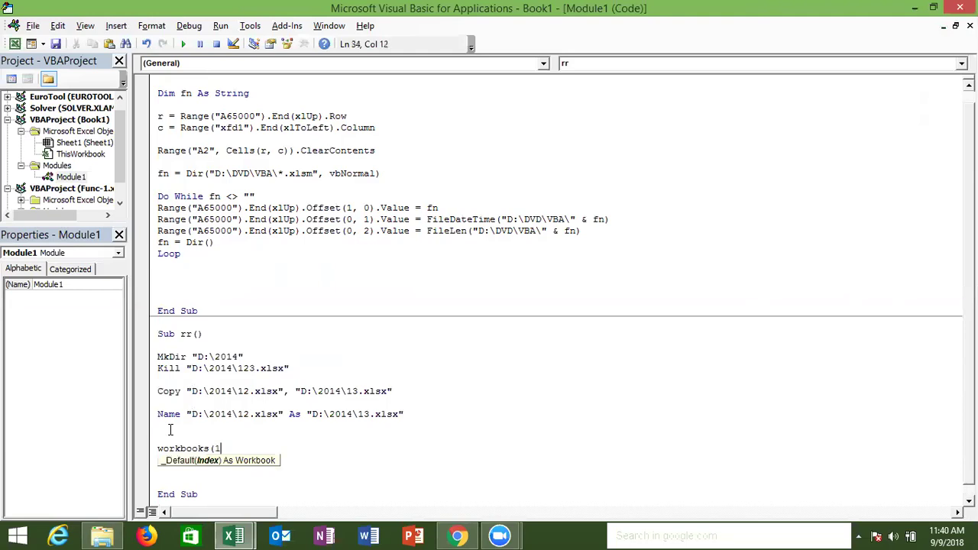
text().clo)
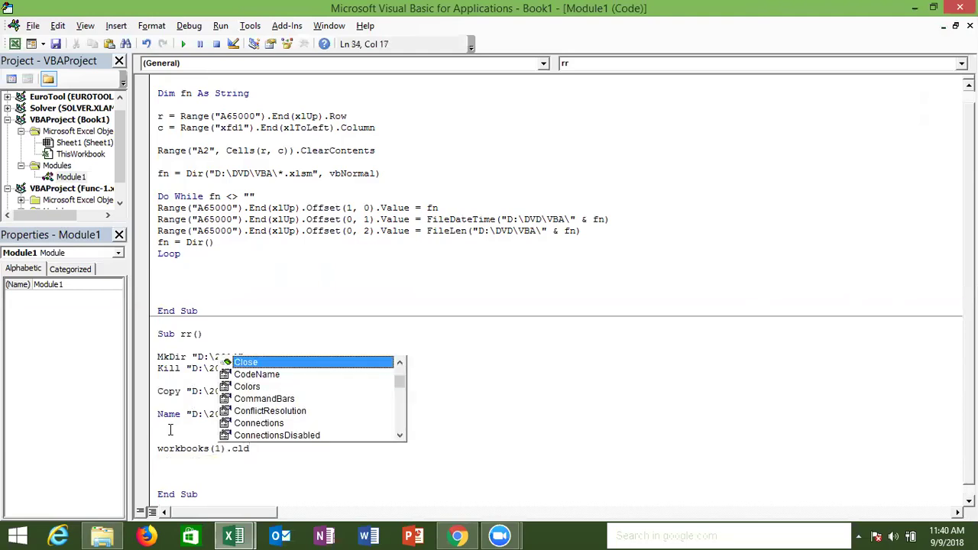
text( t)
key(BackSpace)
text(true)
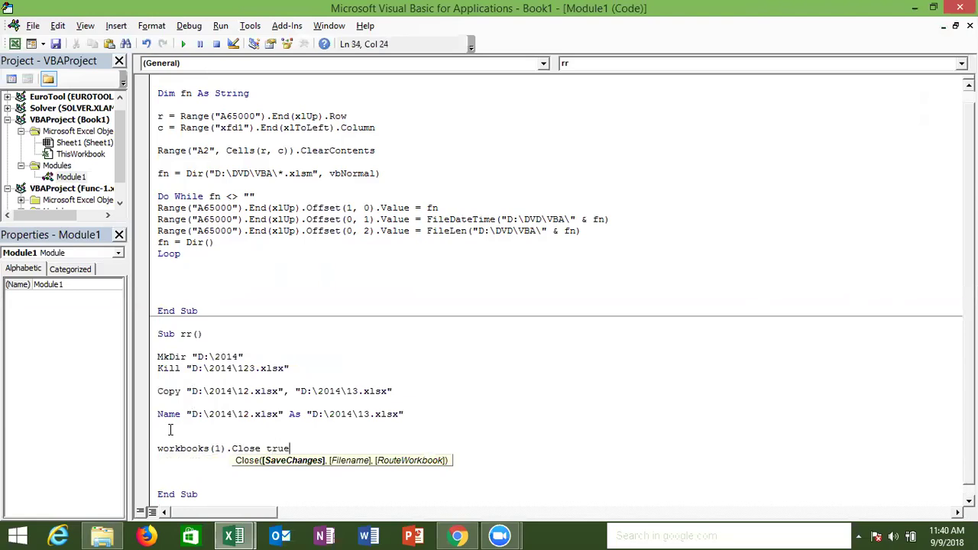
key(Down)
key(Down)
key(Down)
key(Down)
key(Down)
key(Up)
key(Up)
key(Up)
key(Return)
key(Up)
Step: Add the line a = ActiveWorkbook.FileFormat to rr
text(active)
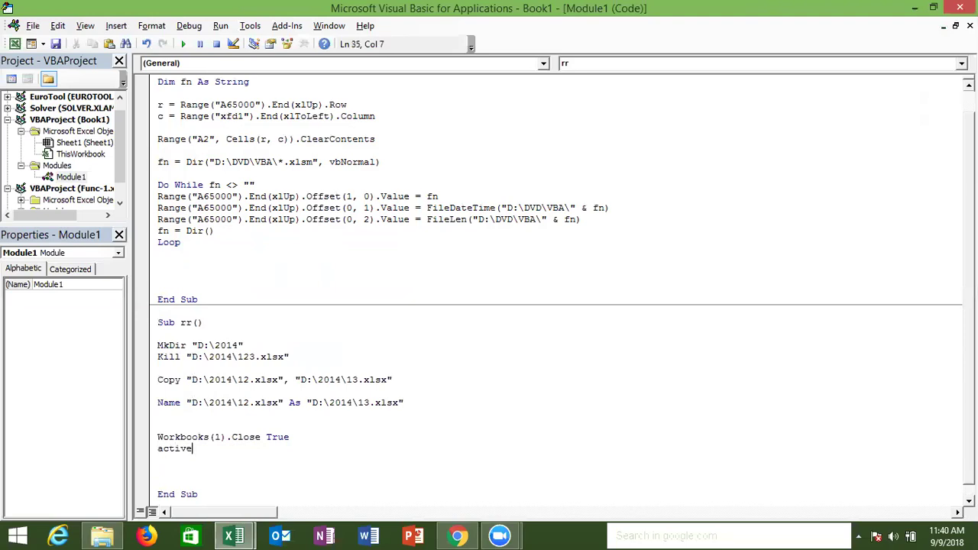
text(workbook)
text(.file)
key(Tab)
key(Down)
text(a =)
key(Down)
click(170, 448)
Step: Duplicate the FileFormat line and change the copy to a = ActiveWorkbook.Path
key(Home)
key(shift+End)
key(Home)
key(Up)
key(Down)
key(shift+Down)
key(ctrl+x)
key(ctrl+v)
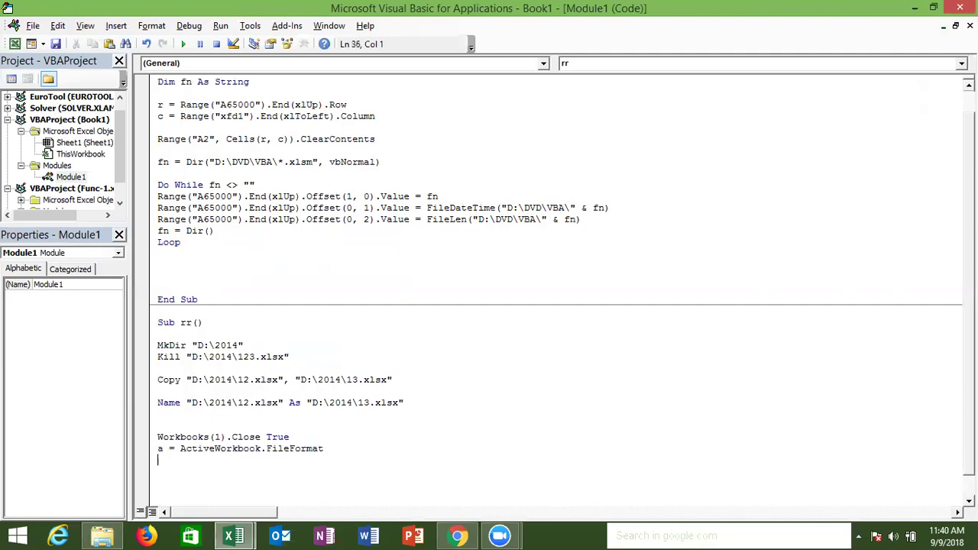
key(ctrl+v)
key(BackSpace)
key(BackSpace)
key(BackSpace)
key(BackSpace)
key(BackSpace)
key(BackSpace)
key(BackSpace)
key(BackSpace)
key(BackSpace)
key(BackSpace)
text(.)
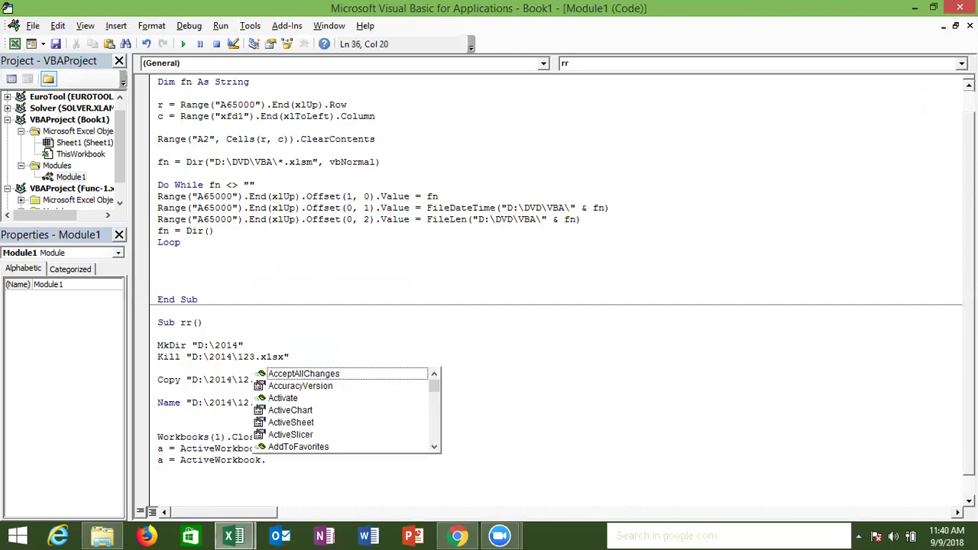
text(path)
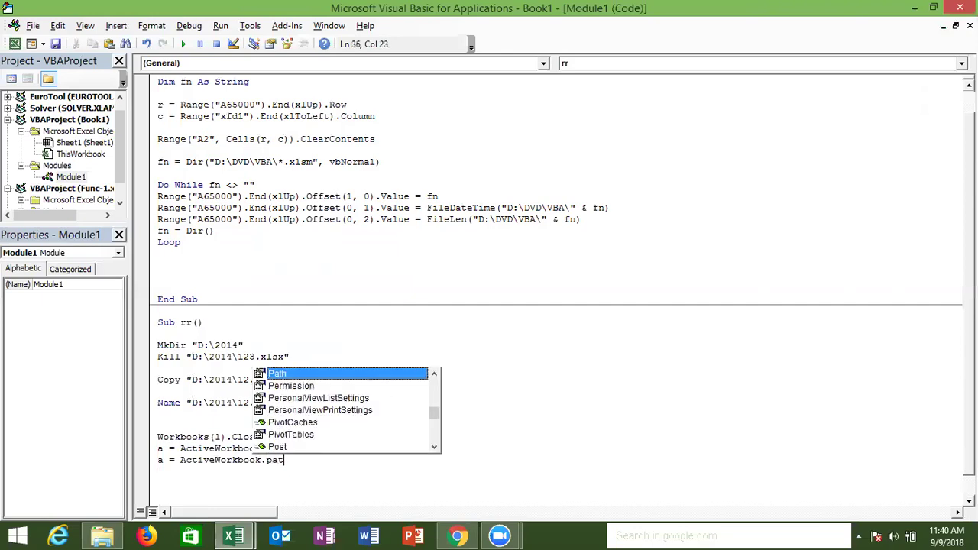
key(Tab)
key(Return)
key(Return)
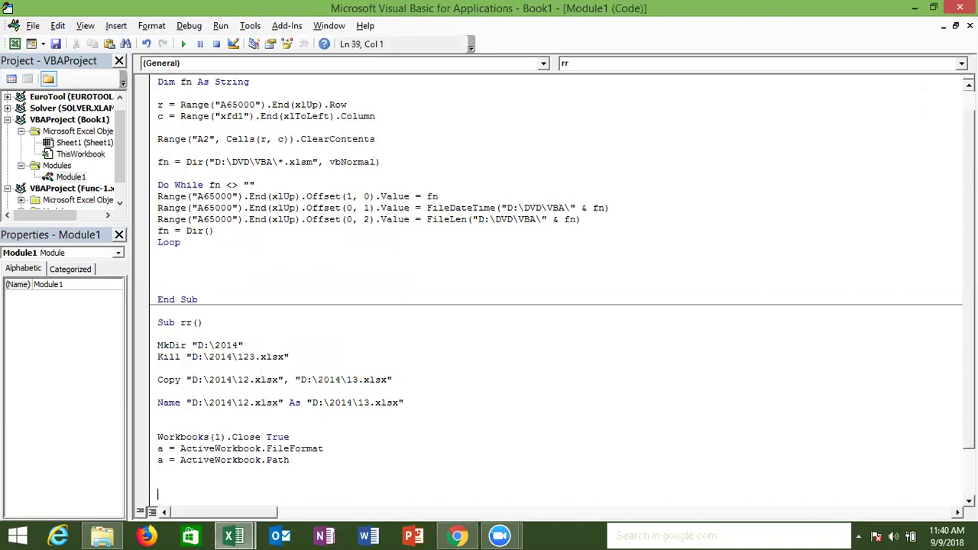
key(Return)
key(Return)
key(Return)
Step: Add a = ActiveWorkbook.Name and a = ActiveWorkbook.FullName lines
key(Return)
key(Return)
key(Return)
key(Up)
key(Up)
key(Up)
key(Up)
key(Up)
key(Up)
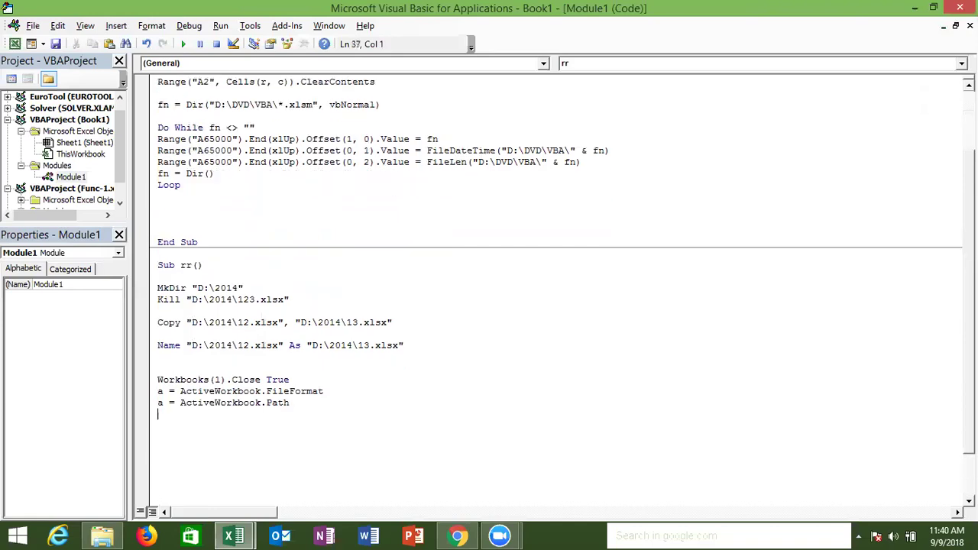
text(a = ActiveWorkbook.FileFormat)
key(Return)
key(BackSpace)
key(BackSpace)
key(BackSpace)
key(BackSpace)
key(BackSpace)
key(BackSpace)
key(BackSpace)
key(BackSpace)
key(BackSpace)
key(BackSpace)
key(BackSpace)
text(.Na)
key(Tab)
key(Return)
text(a)
key(BackSpace)
key(ctrl+v)
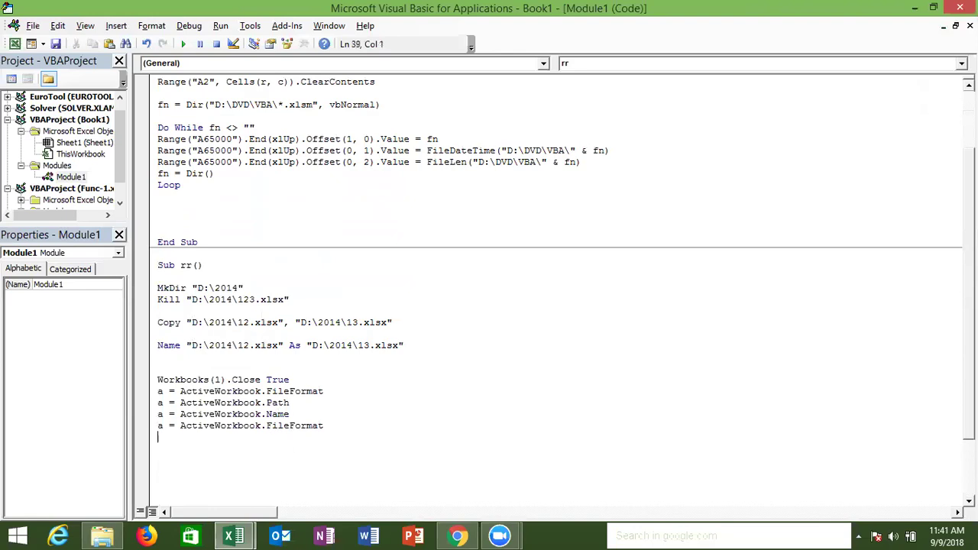
key(BackSpace)
key(BackSpace)
key(BackSpace)
key(BackSpace)
key(BackSpace)
key(BackSpace)
key(BackSpace)
key(BackSpace)
key(BackSpace)
key(BackSpace)
text(.fu)
key(Tab)
key(Return)
key(Down)
key(Down)
key(Down)
key(Down)
key(Down)
key(Down)
key(Down)
key(Down)
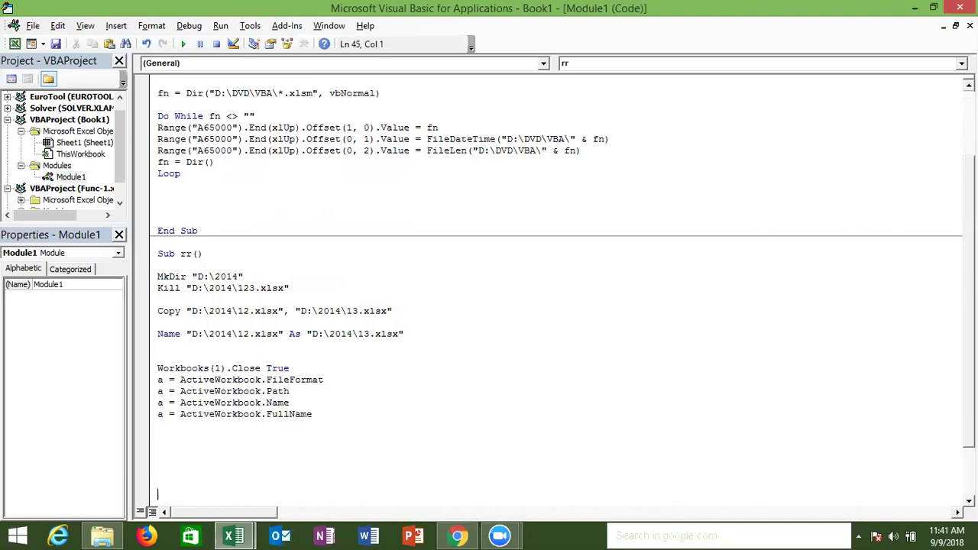
key(Down)
key(Down)
key(Down)
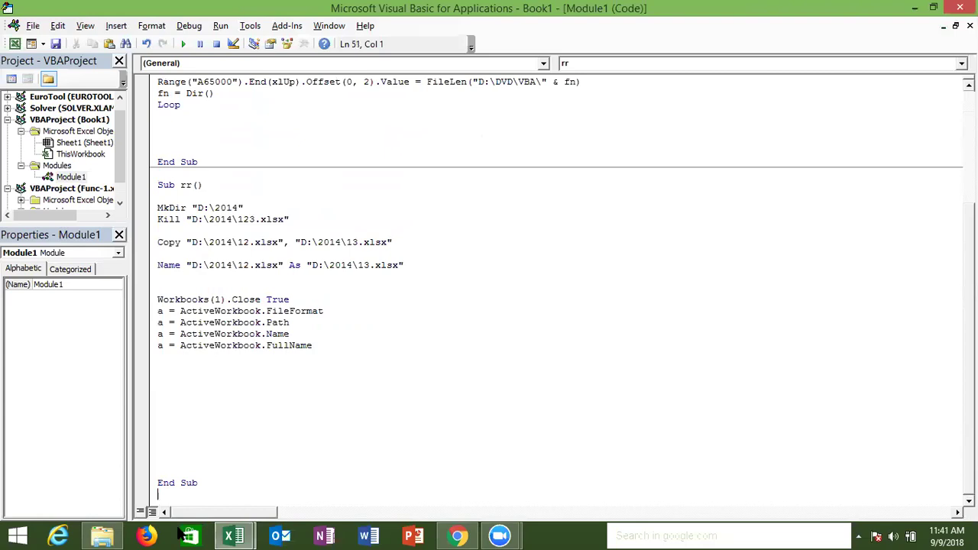
Step: Bring Book1 forward and create a new blank workbook, Book2, selecting cell N3
click(233, 535)
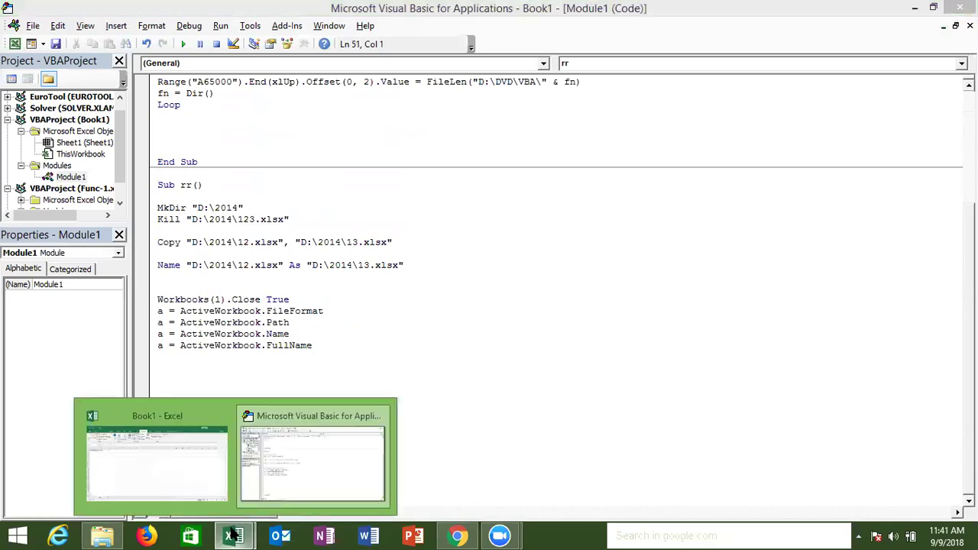
click(181, 486)
key(ctrl+n)
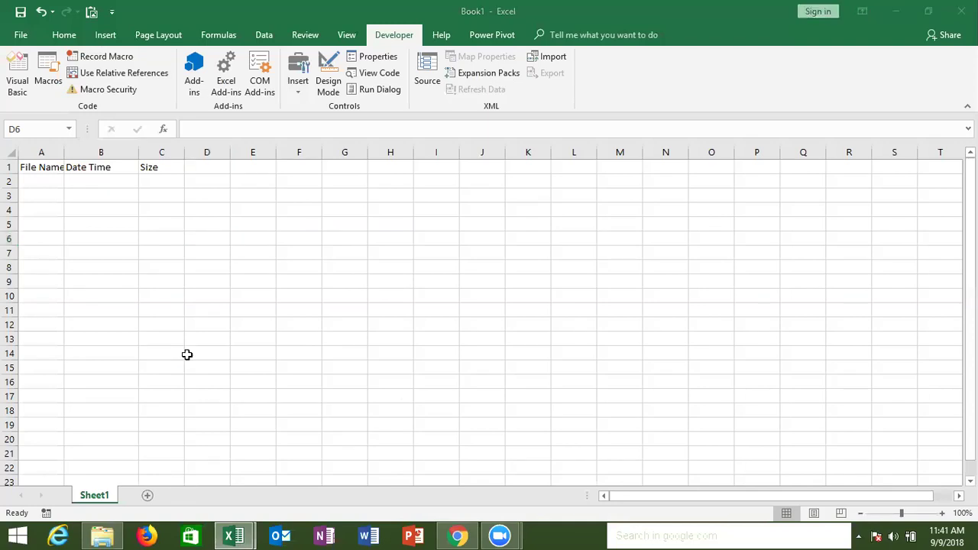
click(187, 355)
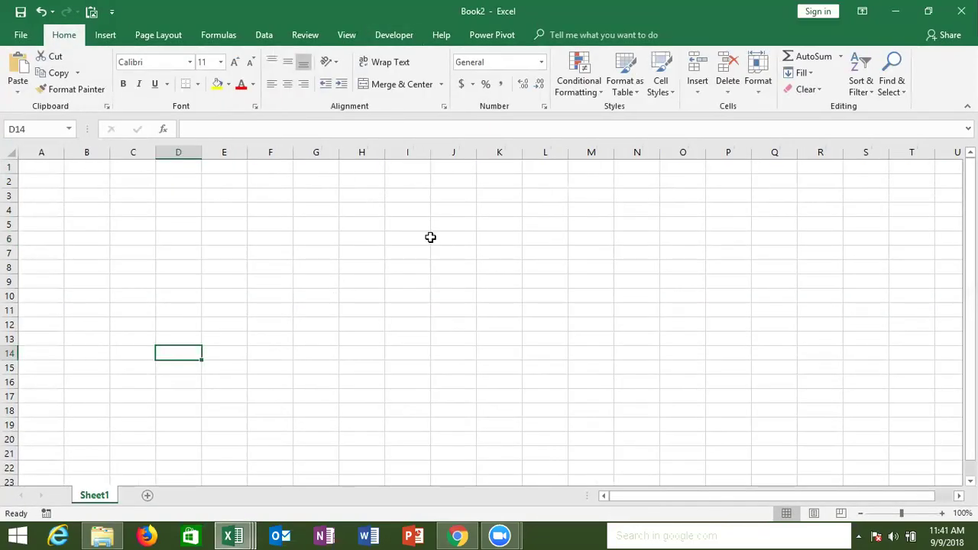
click(635, 199)
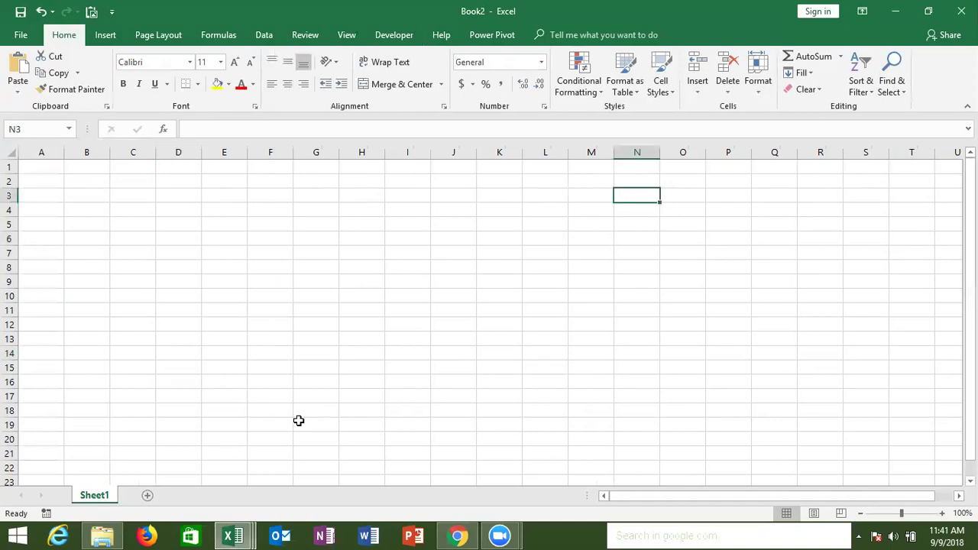
Step: Confirm View > Switch Windows lists Book2 and Book1, then return to the VBA editor
click(347, 35)
click(670, 91)
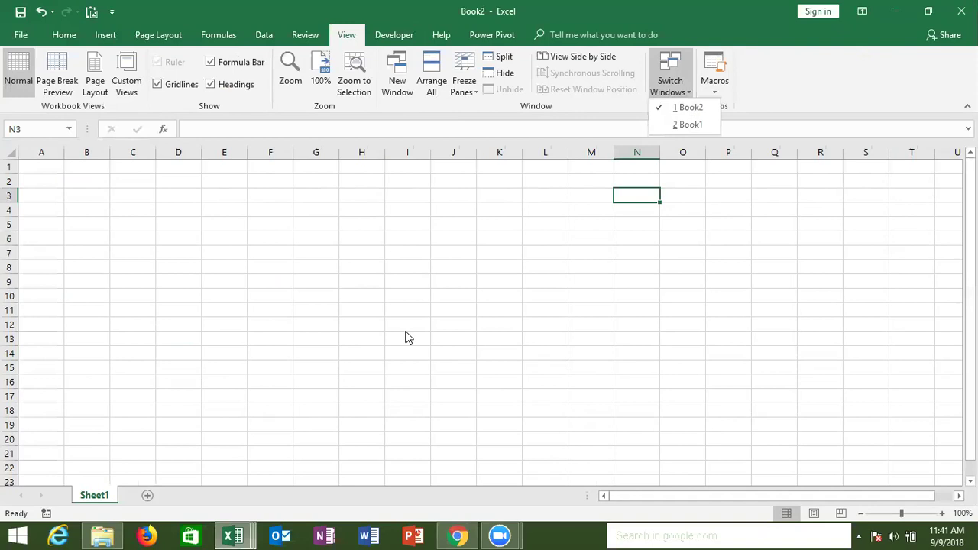
click(238, 537)
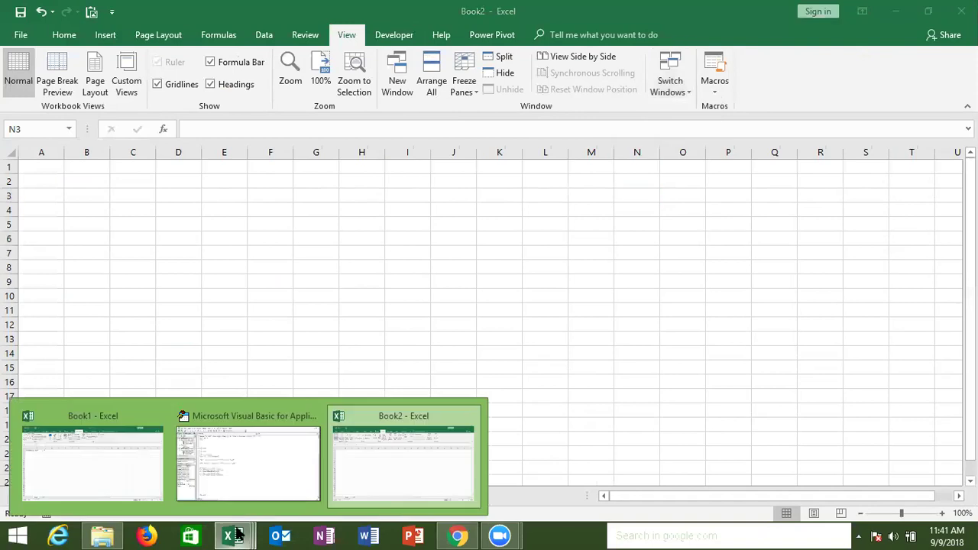
click(233, 353)
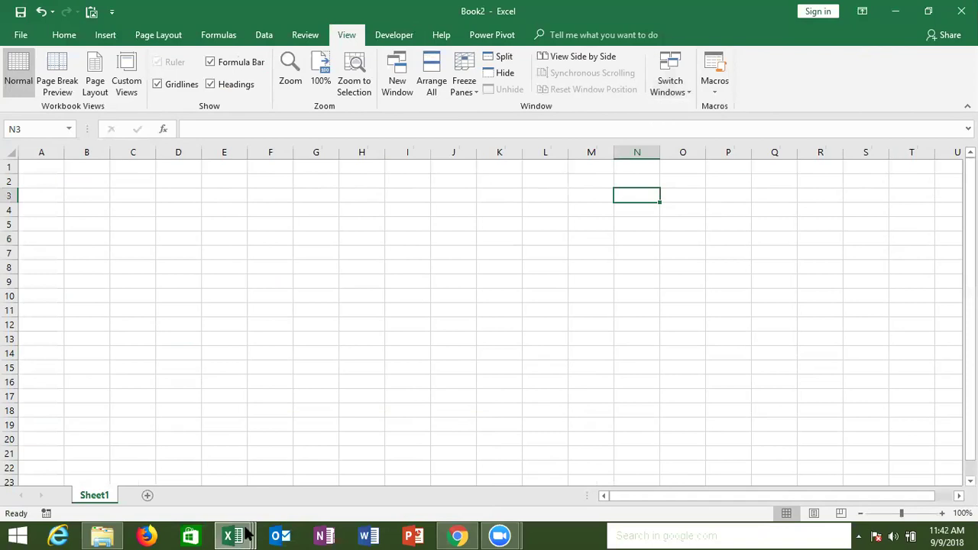
mouse_move(248, 489)
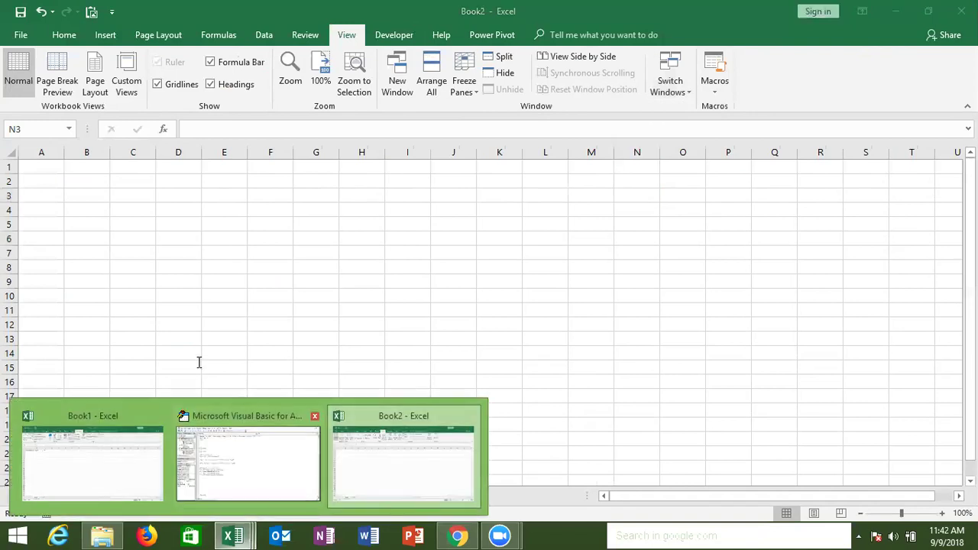
key(alt+F11)
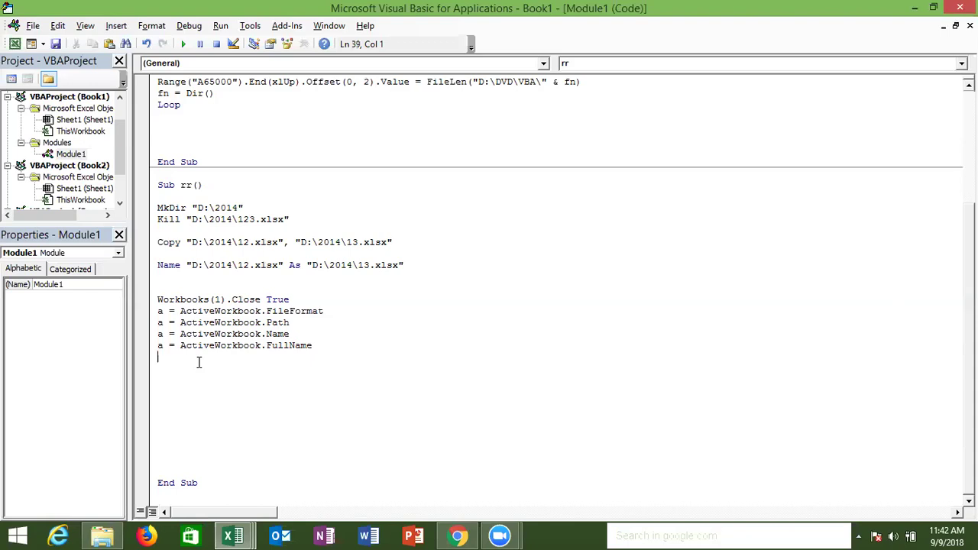
key(Up)
key(Up)
key(Up)
key(Right)
key(shift+End)
key(shift+Right)
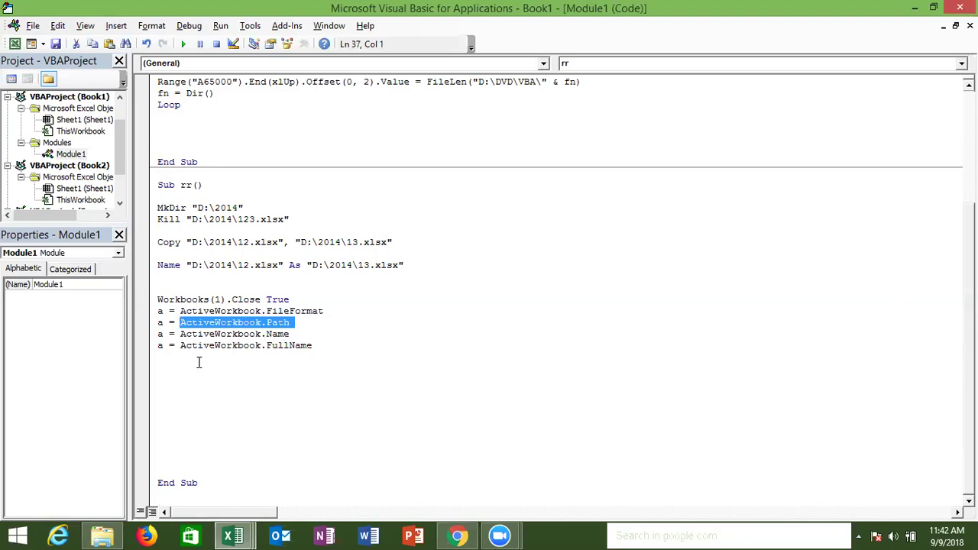
key(Up)
key(Up)
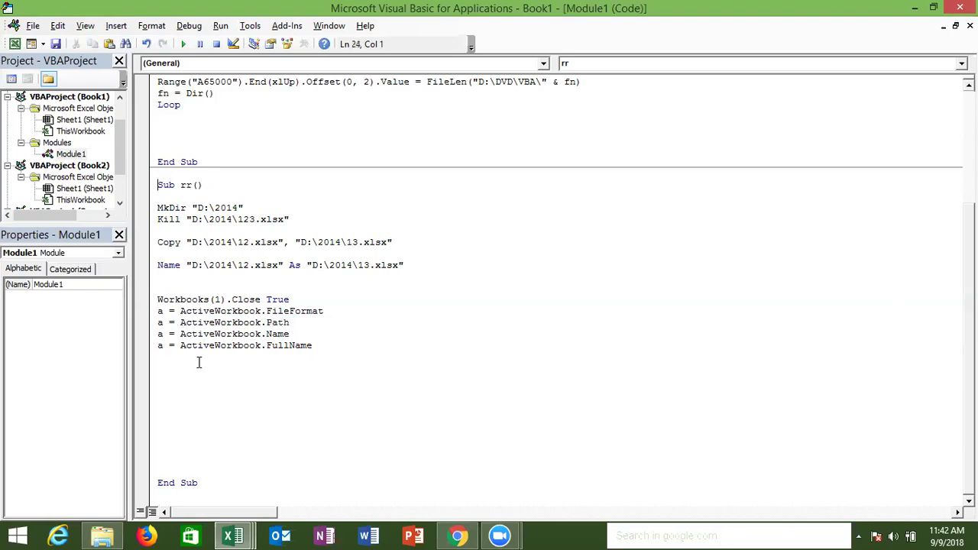
key(Up)
key(Up)
key(Up)
key(Down)
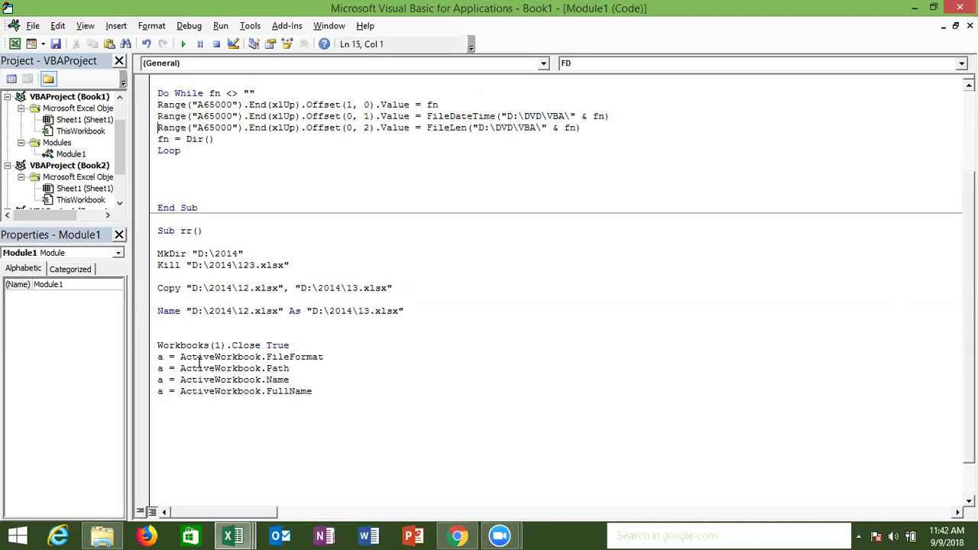
key(Down)
key(shift+Down)
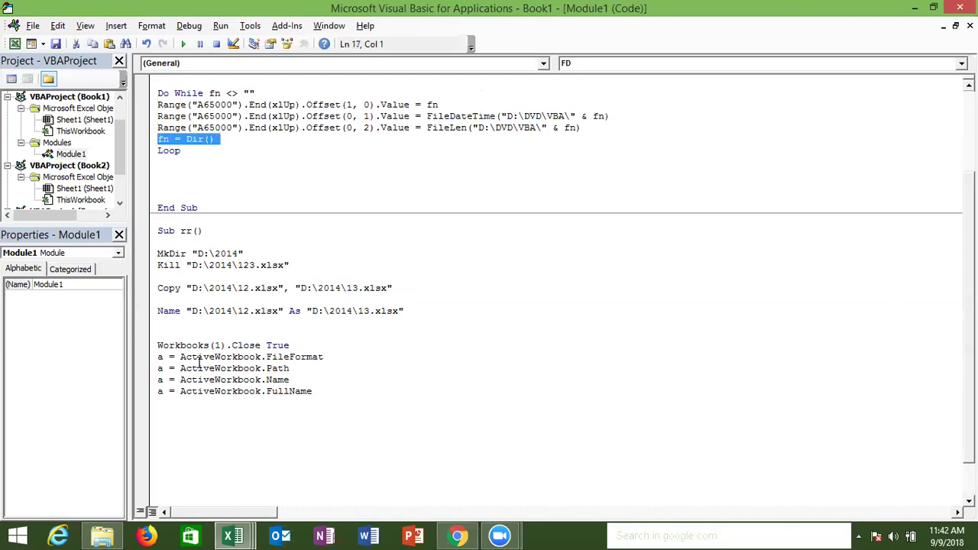
key(Up)
key(Up)
key(Up)
key(Up)
key(Up)
key(Down)
key(Down)
key(Down)
key(Down)
key(Down)
key(Down)
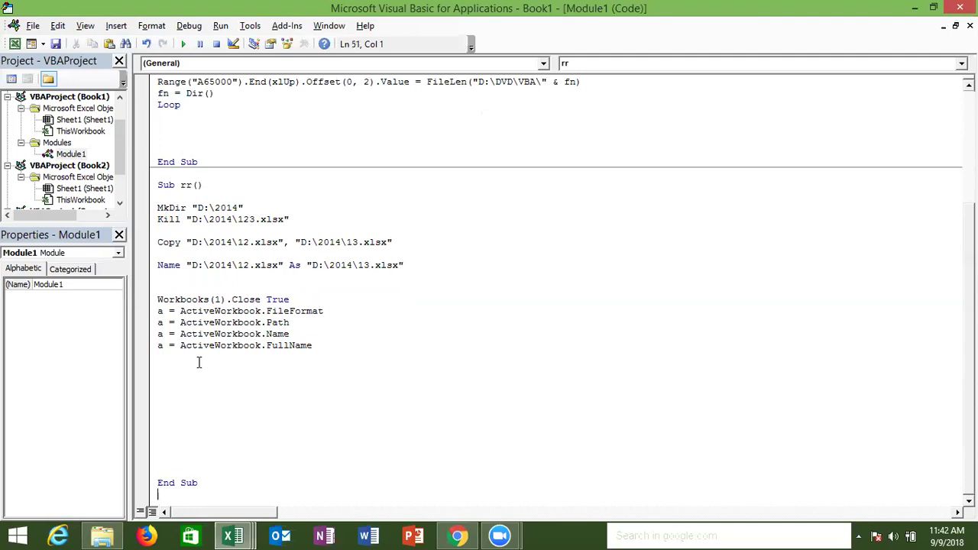
key(Up)
key(Up)
key(Up)
key(Up)
key(Up)
key(Up)
key(Up)
key(Up)
key(Up)
key(Up)
key(Up)
key(Up)
key(Up)
key(Up)
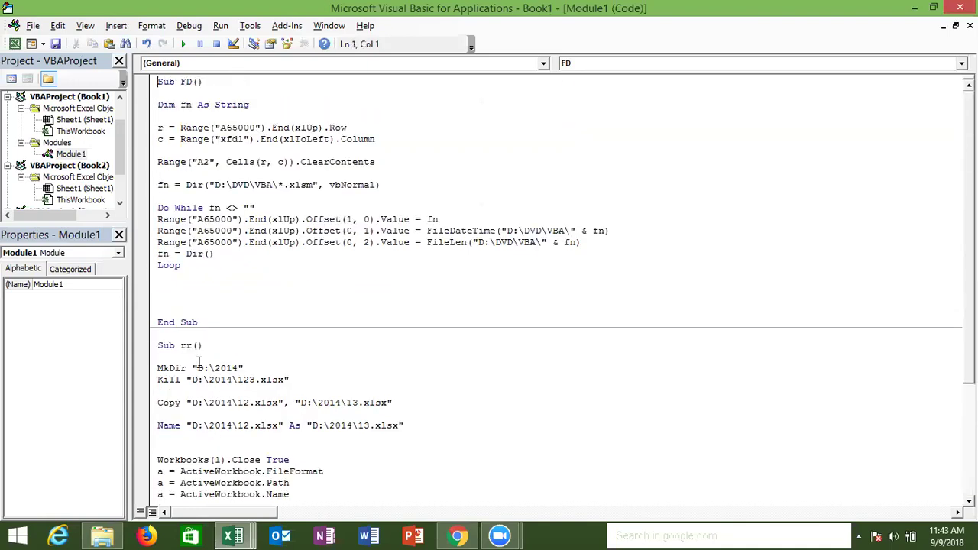
key(Down)
key(Down)
key(Down)
key(Right)
key(Right)
key(Right)
key(Right)
key(Right)
key(shift+Down)
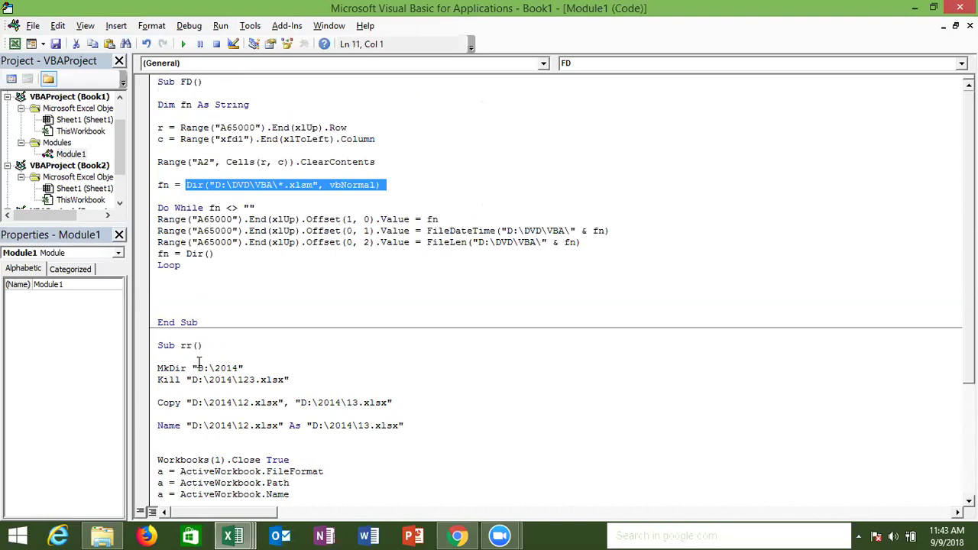
key(Up)
key(Right)
key(Right)
key(shift+Left)
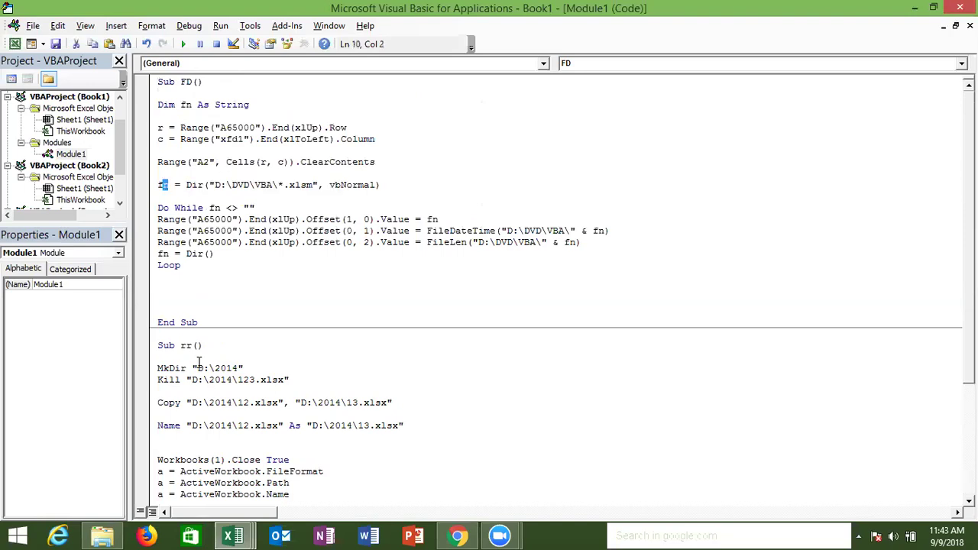
key(Down)
key(Down)
key(Down)
key(Down)
key(Down)
key(Down)
key(Down)
text(a)
key(BackSpace)
click(156, 188)
click(155, 187)
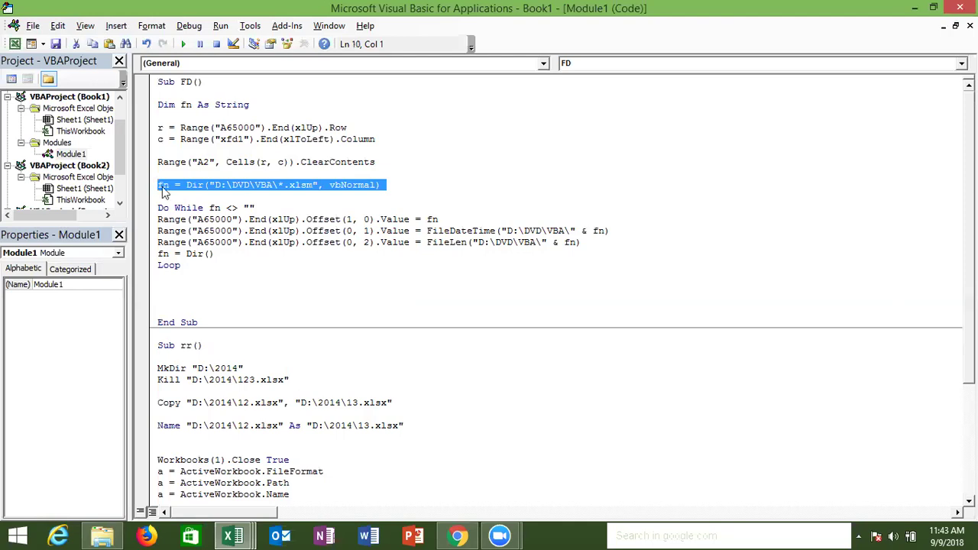
click(175, 185)
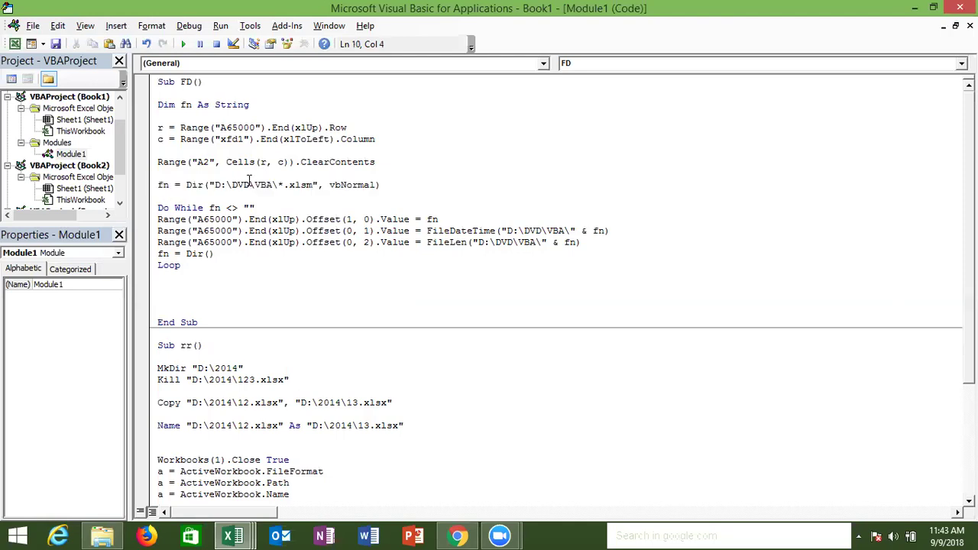
click(279, 185)
drag(169, 185, 158, 185)
click(501, 230)
shift+click(605, 230)
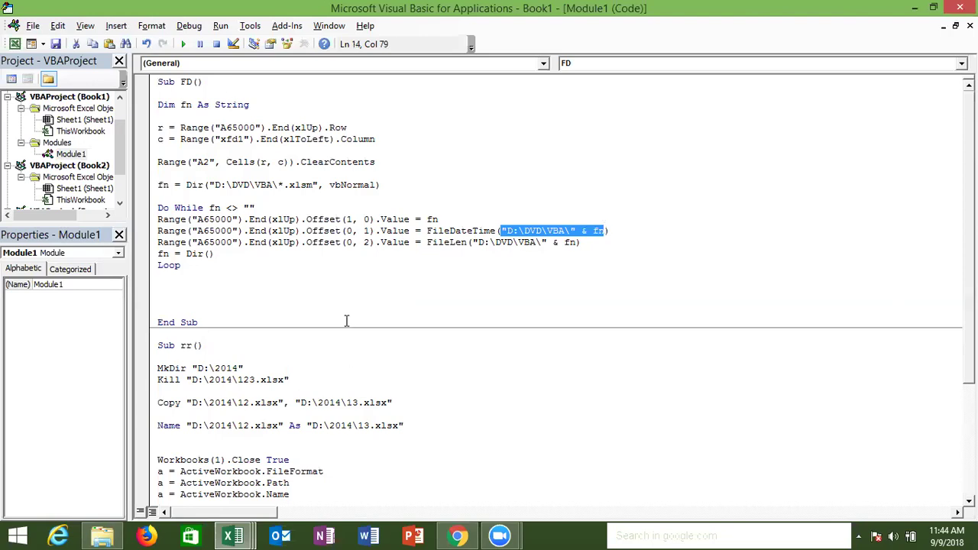
click(216, 296)
Step: Type and erase 'workb' in Sub FD, then switch to MACRO.xlsm's NSOCopyNewA module
text(workb)
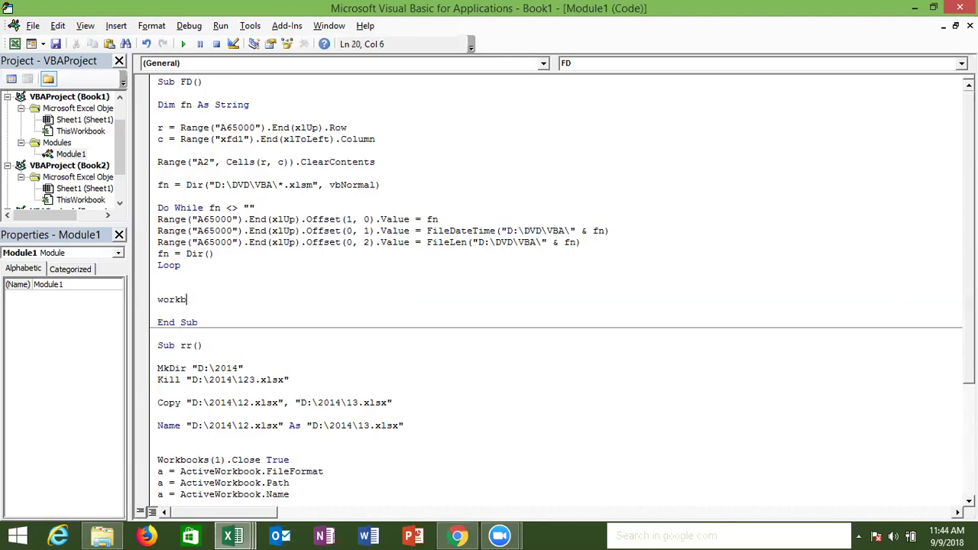
key(BackSpace)
key(BackSpace)
key(BackSpace)
key(BackSpace)
key(BackSpace)
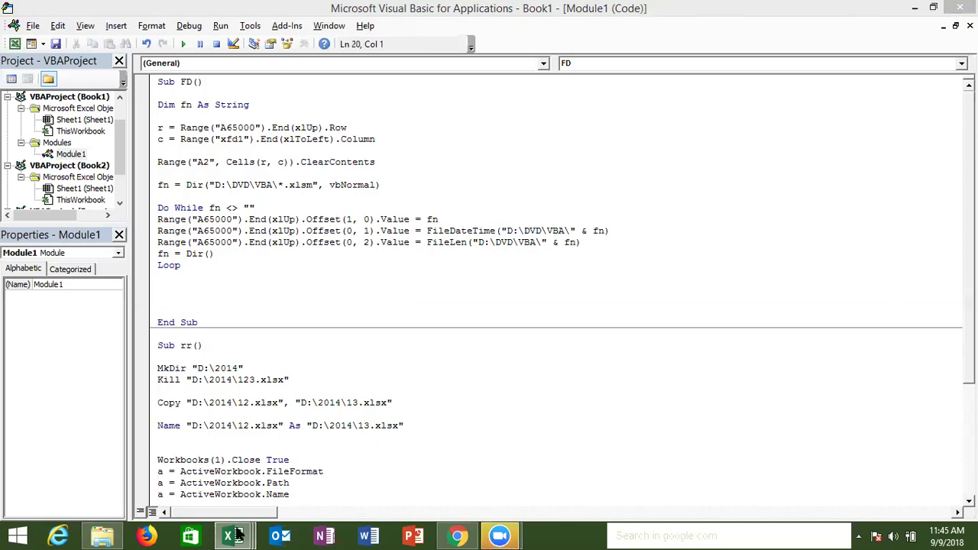
mouse_move(233, 536)
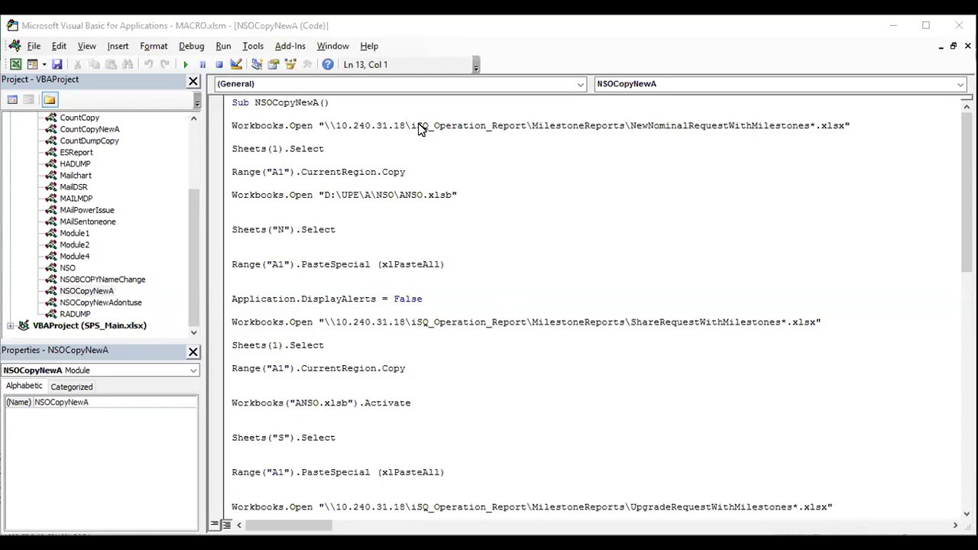
drag(237, 125, 850, 127)
drag(237, 126, 808, 127)
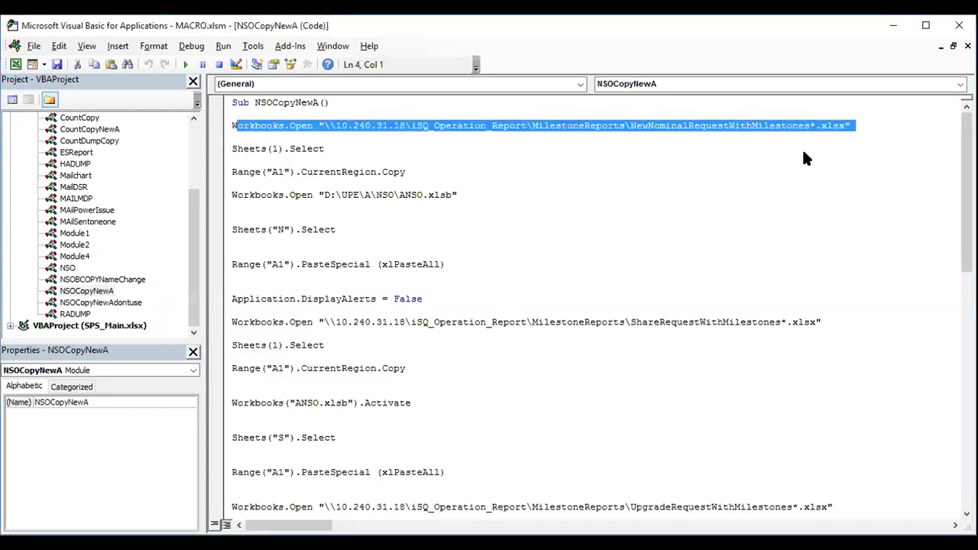
key(Right)
key(shift+Left)
key(shift+Left)
key(shift+Left)
key(shift+Left)
key(shift+Left)
key(shift+Left)
key(shift+Left)
key(shift+Left)
key(shift+Left)
key(shift+Left)
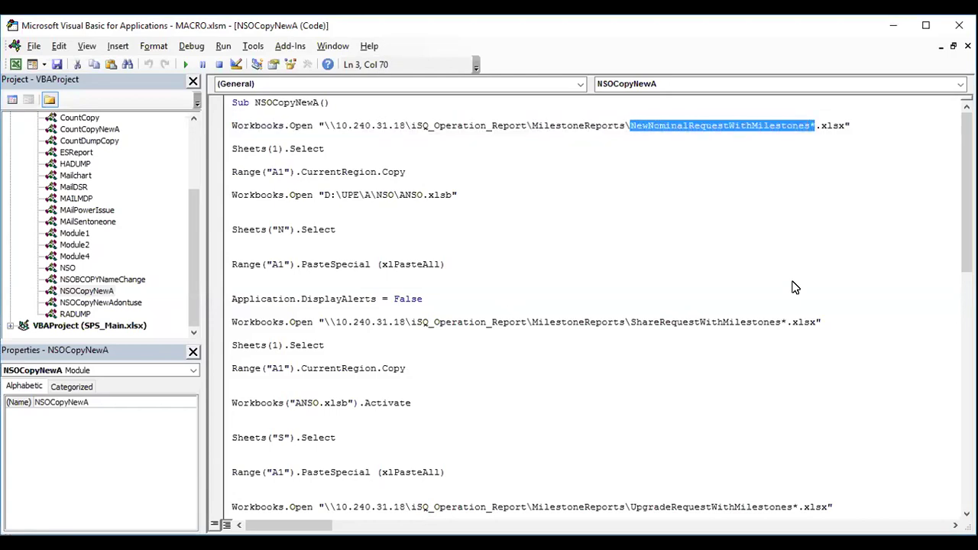
key(Right)
key(Left)
key(Down)
key(Down)
key(Down)
key(Down)
key(Down)
key(Down)
key(Down)
key(Down)
key(Down)
key(Down)
key(Down)
key(Down)
drag(393, 324, 763, 322)
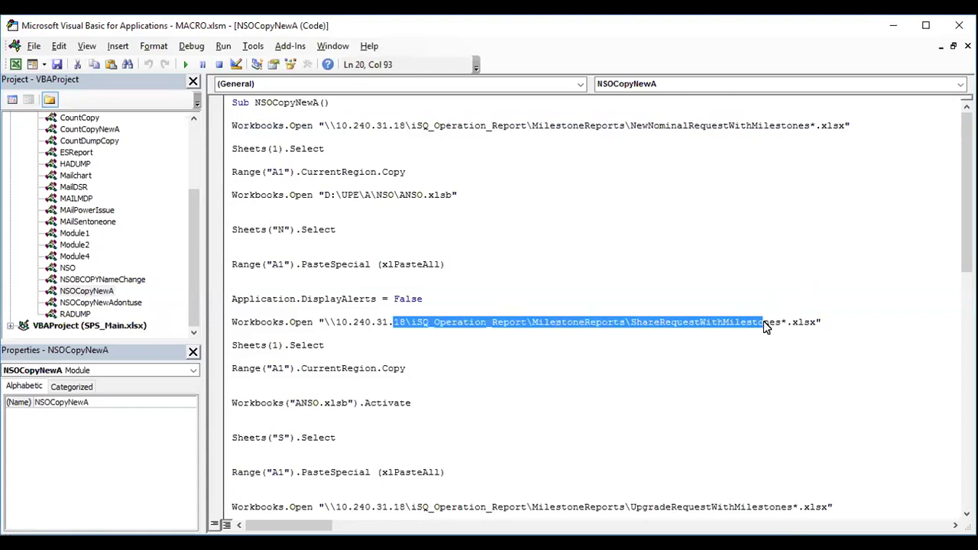
drag(631, 322, 699, 322)
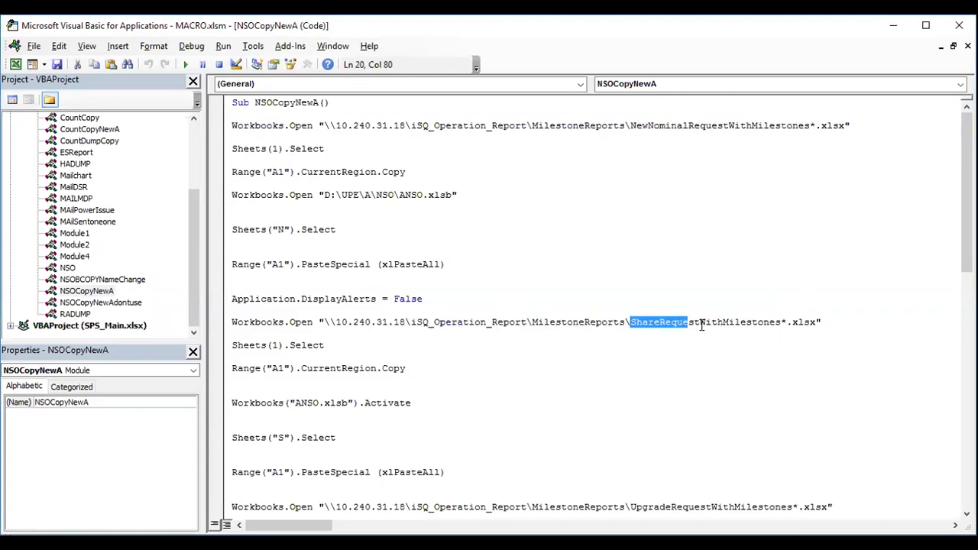
click(780, 322)
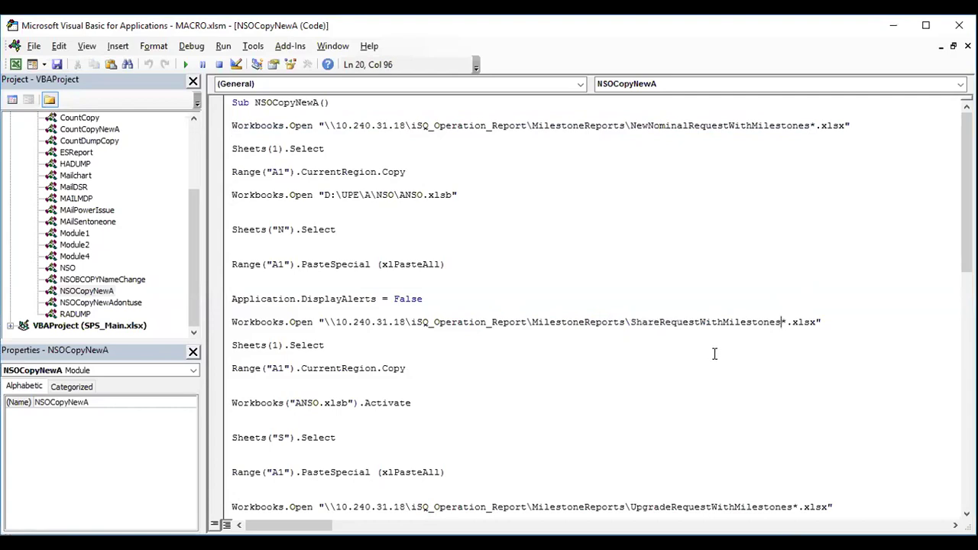
scroll(715, 354, down, 2)
scroll(714, 354, down, 3)
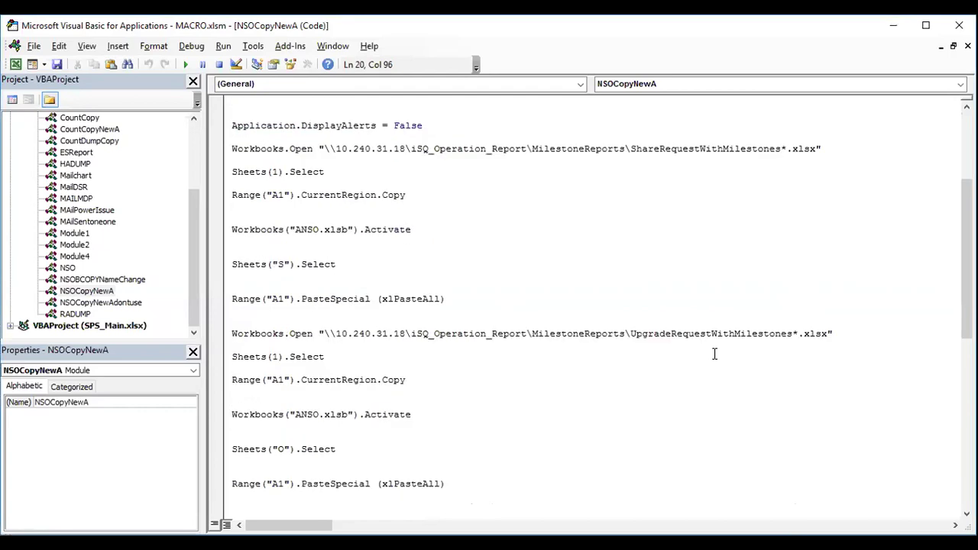
click(313, 149)
click(264, 161)
text(activewor)
key(BackSpace)
key(BackSpace)
key(BackSpace)
key(BackSpace)
key(BackSpace)
key(BackSpace)
key(BackSpace)
Step: Add r = ActiveWorkbook.Name under the ShareRequestWithMilestones Workbooks.Open line
text(r=active)
text(workb)
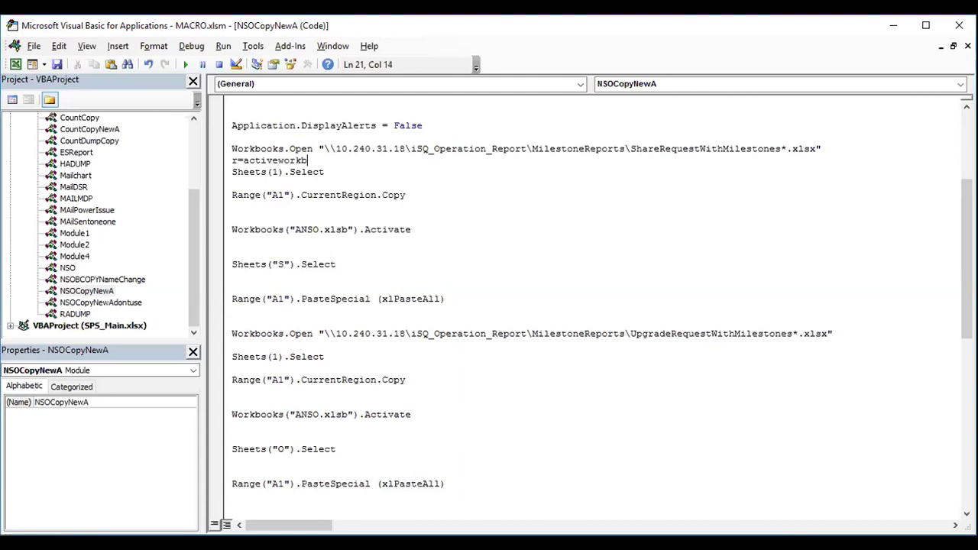
text(ook)
text(.)
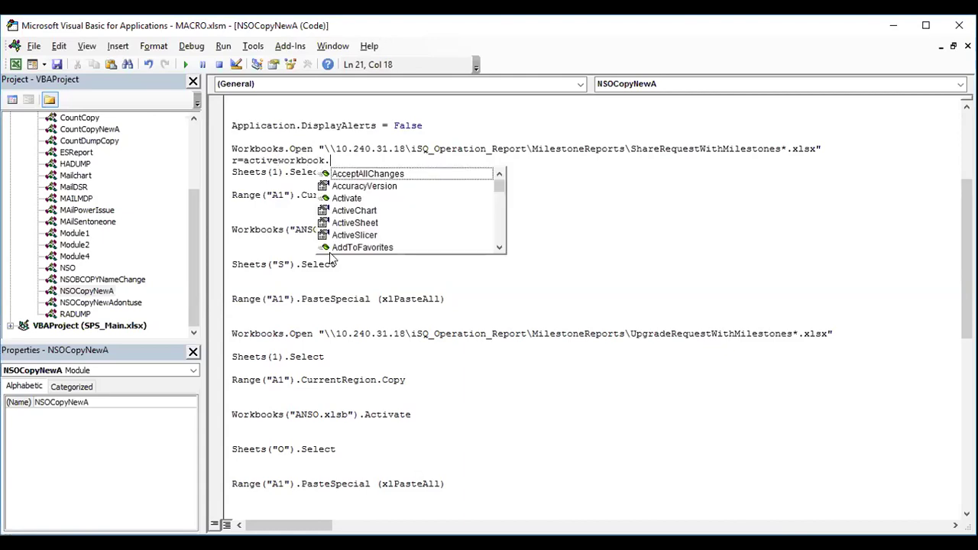
text(na)
key(Tab)
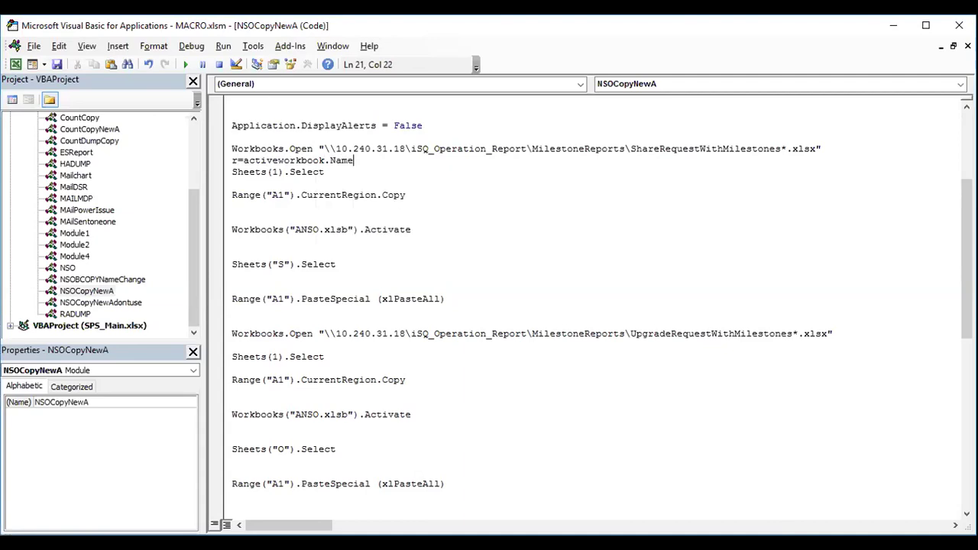
key(Return)
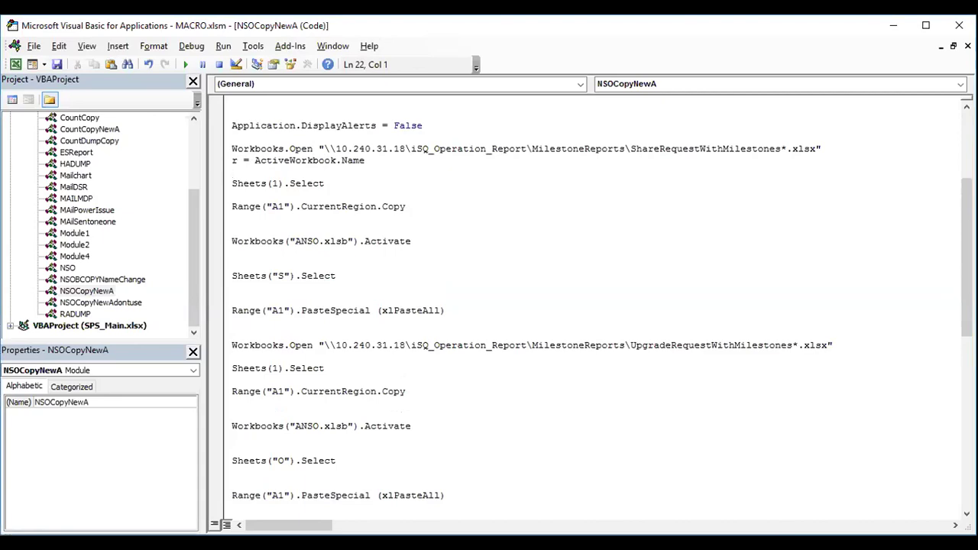
scroll(373, 243, up, 1)
scroll(373, 243, up, 1)
double_click(352, 229)
click(229, 229)
click(231, 241)
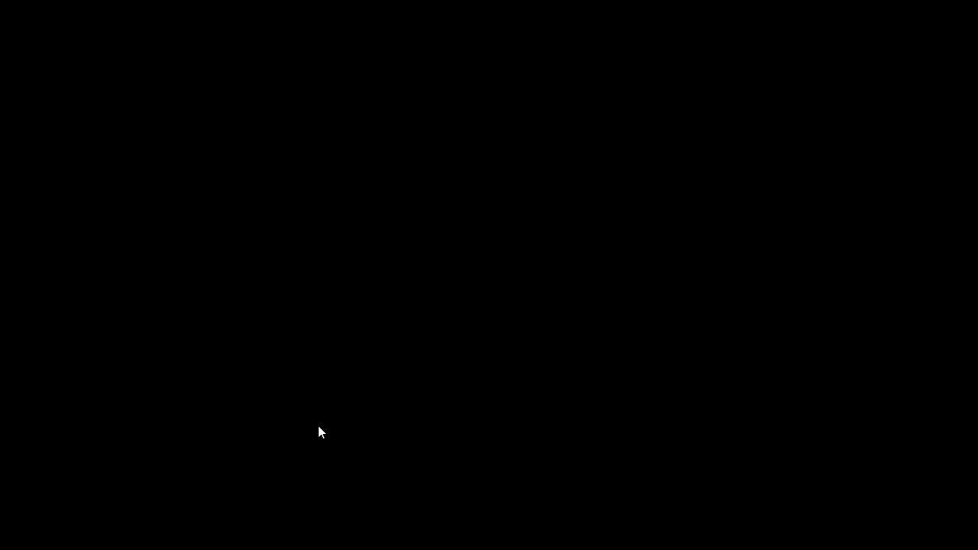
Step: Jump to the top of Module1, then switch to Book1's Sheet1 in Excel
key(Down)
key(Down)
key(Down)
key(Down)
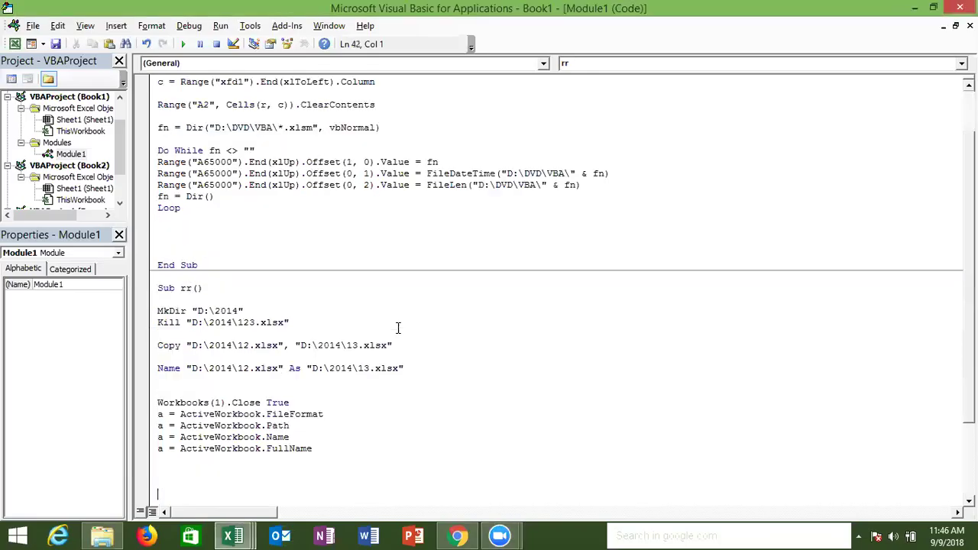
key(Down)
key(Down)
key(Down)
key(Up)
key(Up)
key(Up)
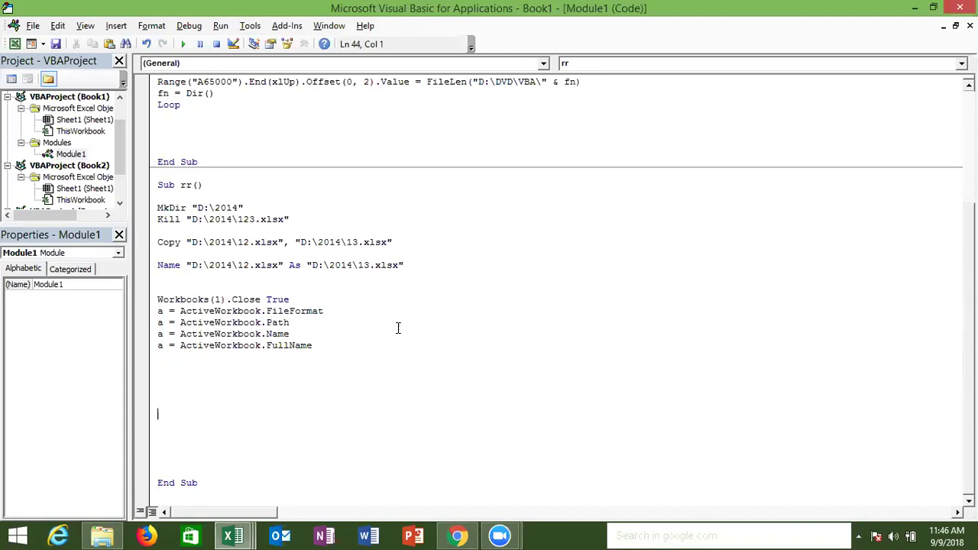
key(ctrl+Home)
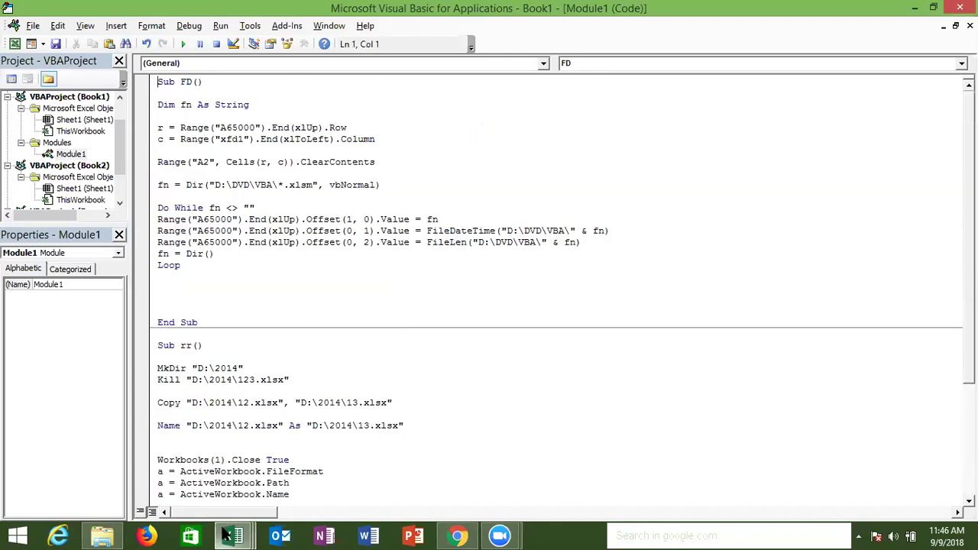
mouse_move(226, 535)
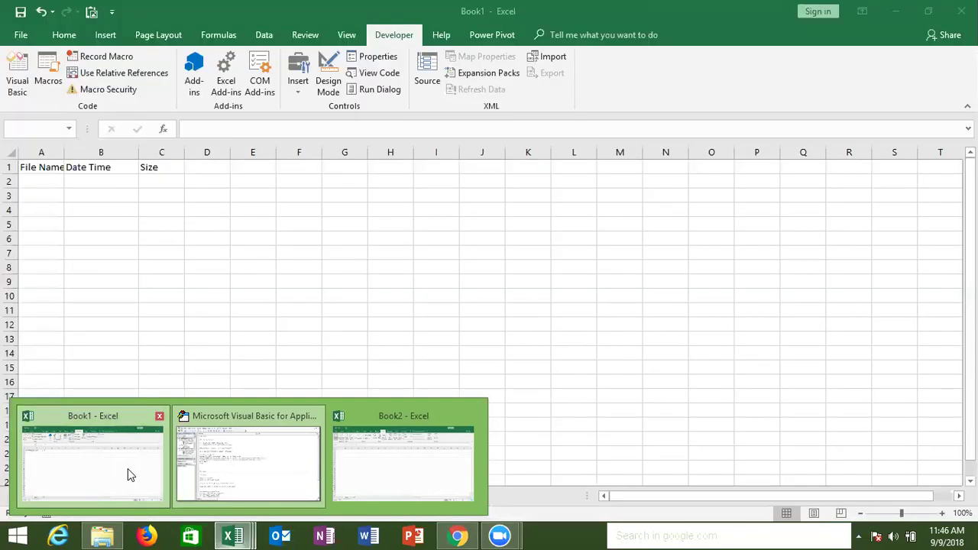
click(127, 468)
click(203, 408)
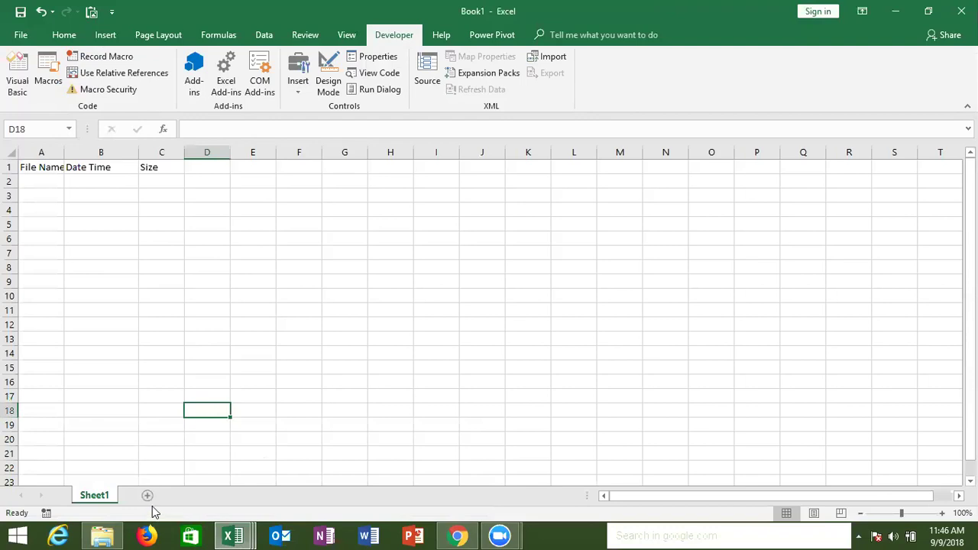
Step: Add Sheet2 with a Name header in A1 and a first name filled down to A33
click(149, 500)
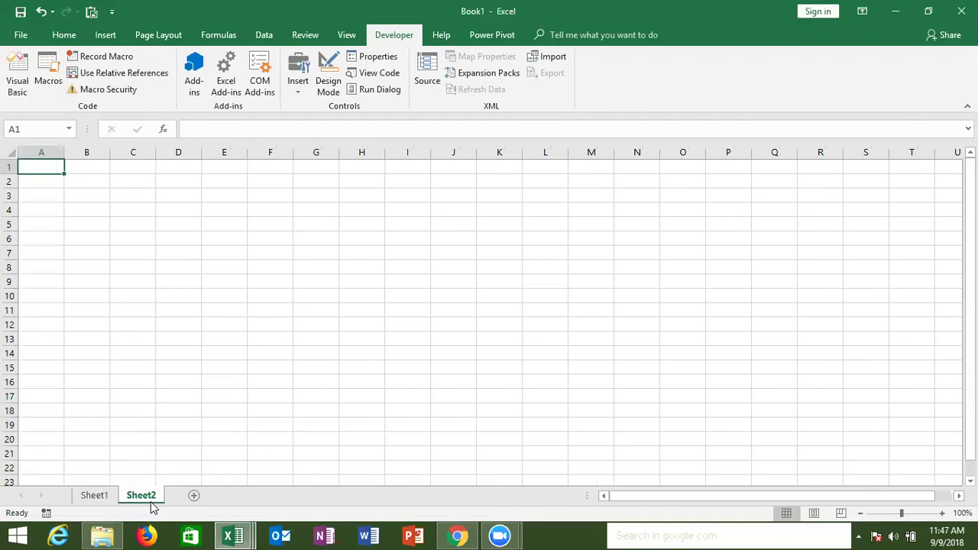
text(Name)
key(Return)
text(Puja)
key(Return)
key(Up)
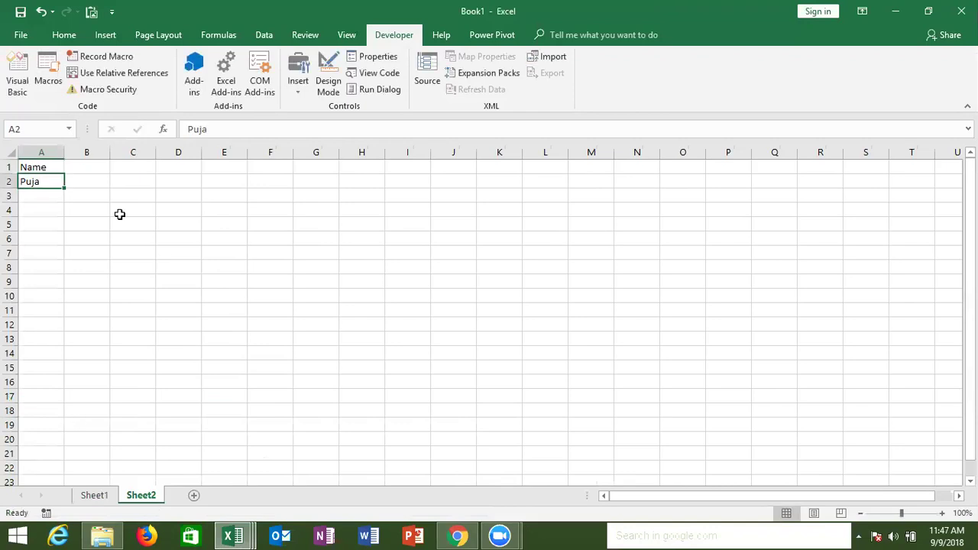
drag(65, 187, 88, 504)
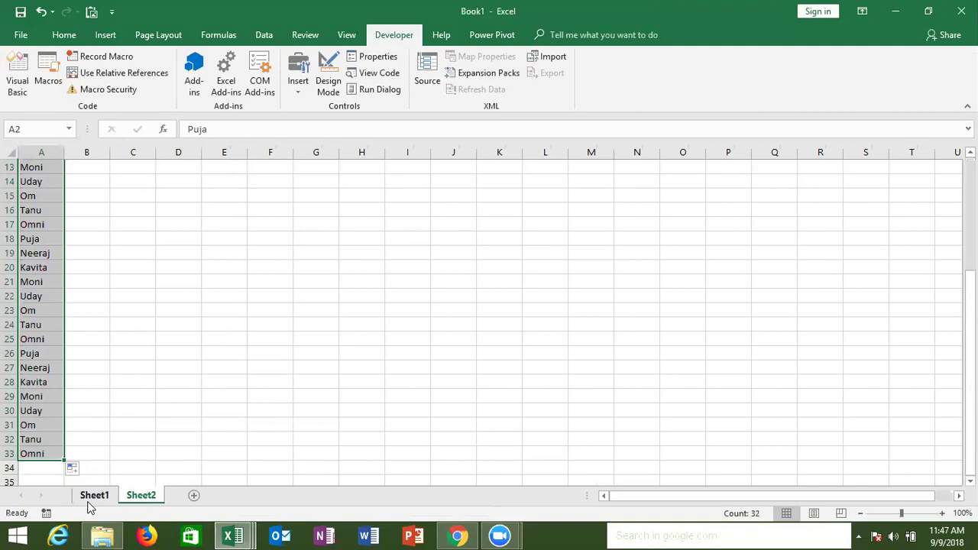
Step: Select and copy the list A1:A33
key(ctrl+Home)
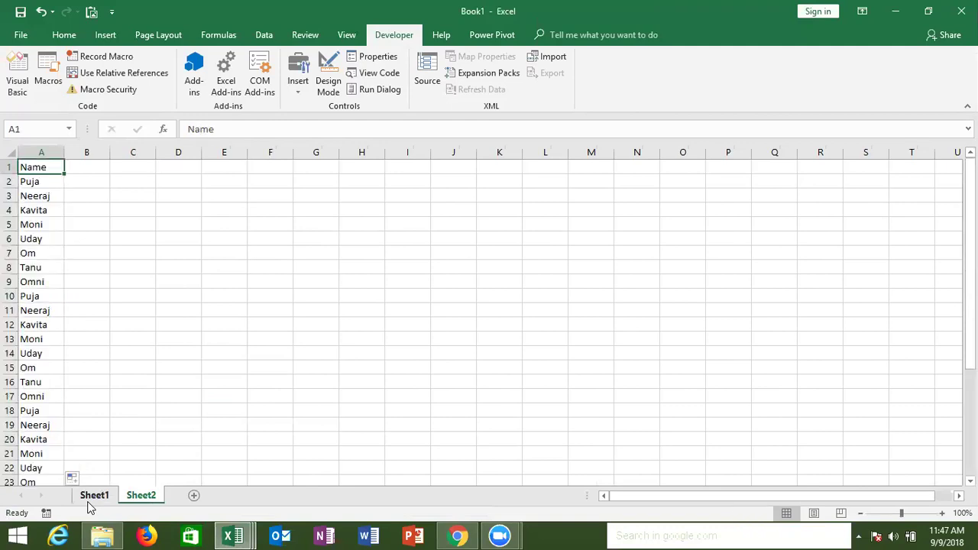
key(ctrl+shift+Down)
key(ctrl+c)
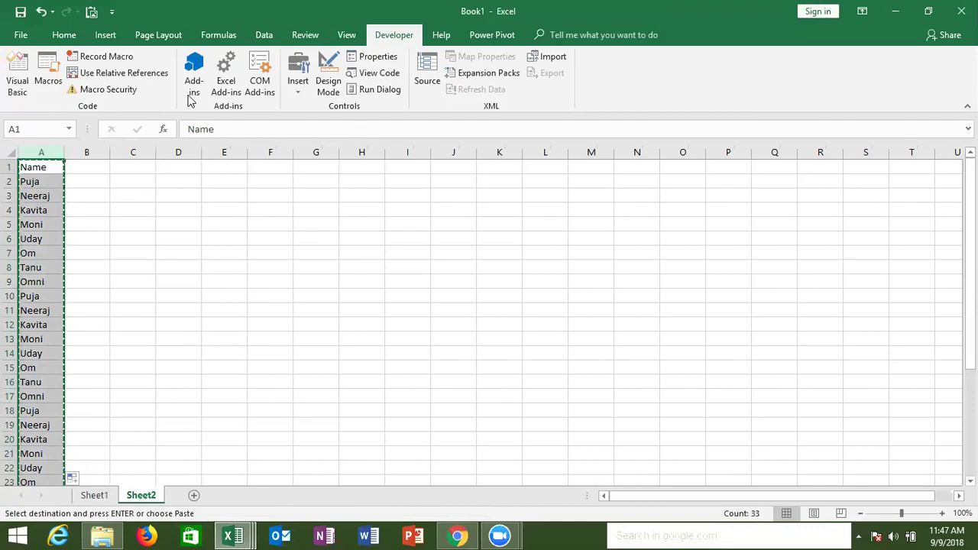
Step: Paste the names into I1 and remove duplicates from that column
click(208, 208)
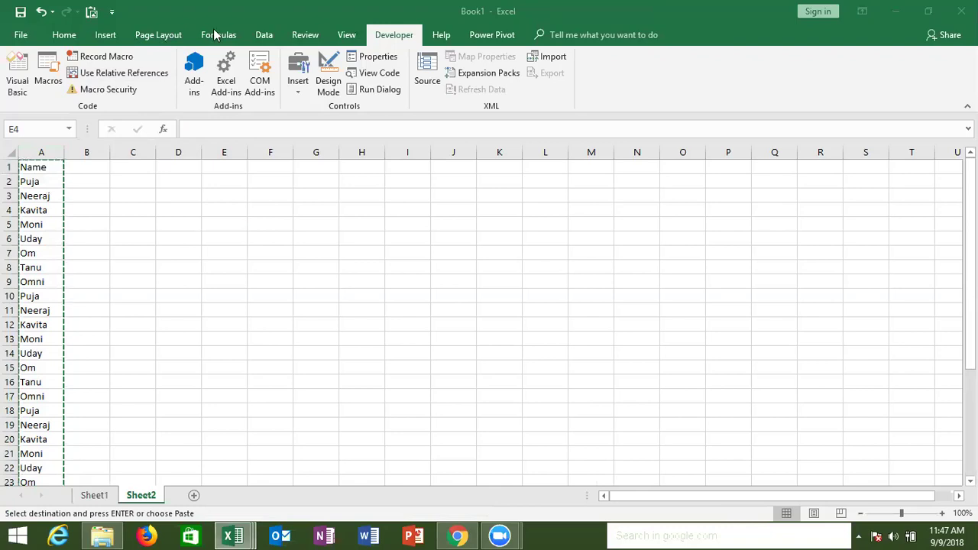
click(263, 38)
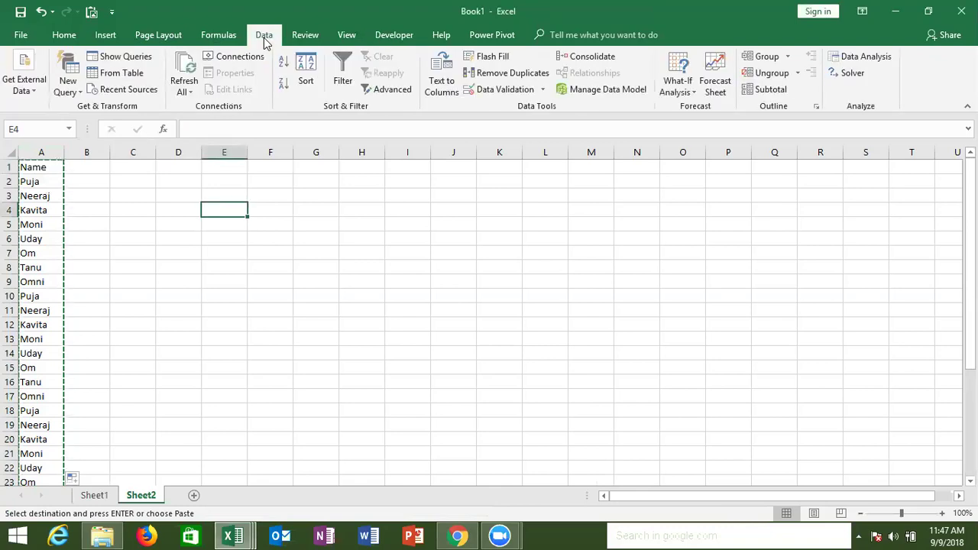
click(421, 169)
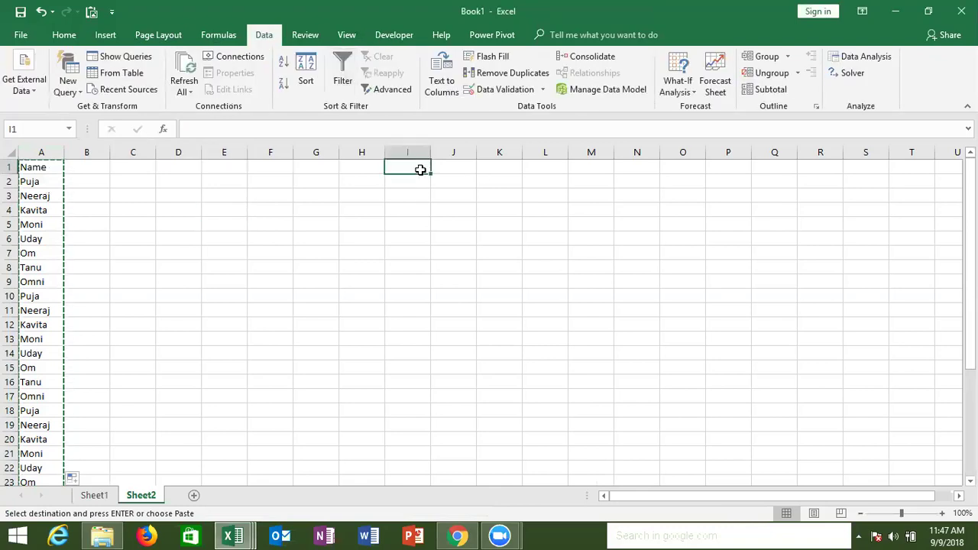
key(ctrl+v)
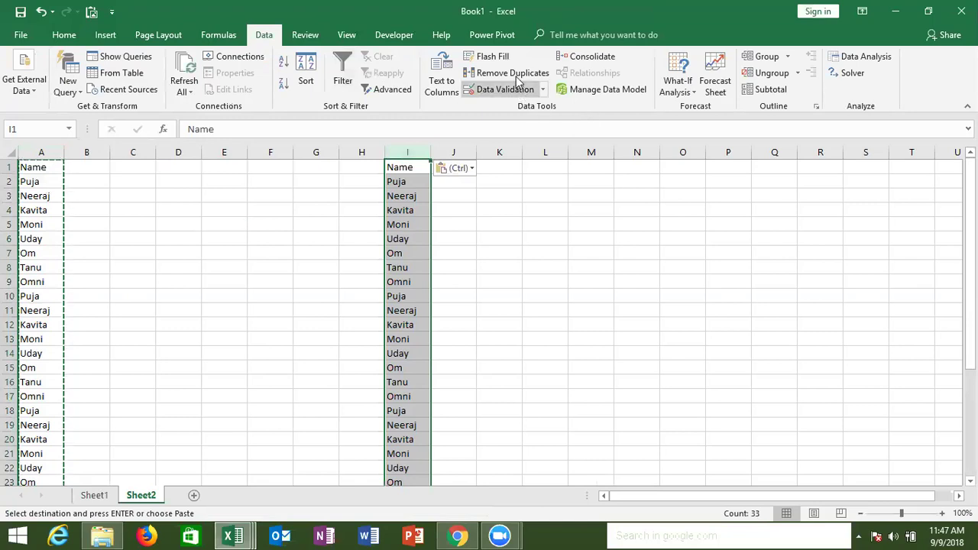
click(517, 79)
click(815, 441)
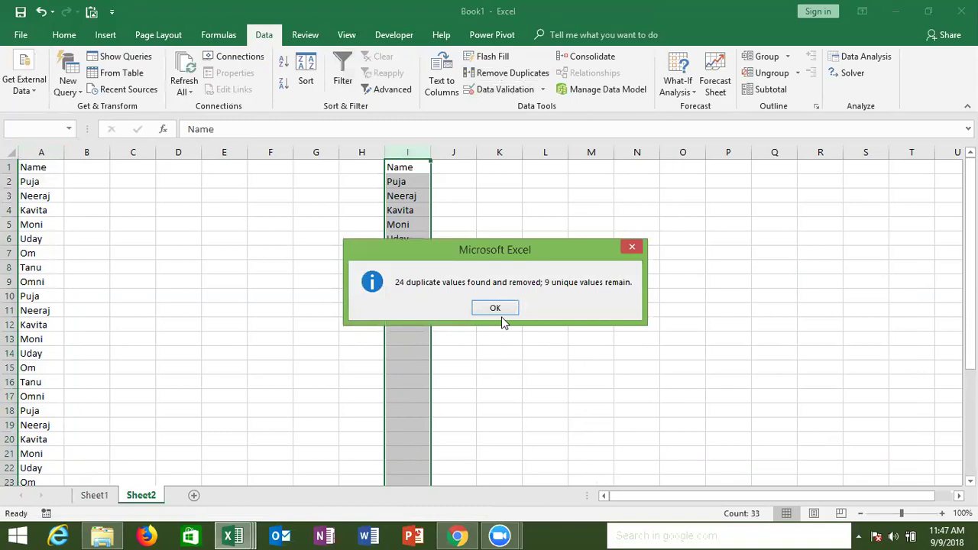
click(498, 308)
Step: Clear the unique names from I1:I9
click(501, 309)
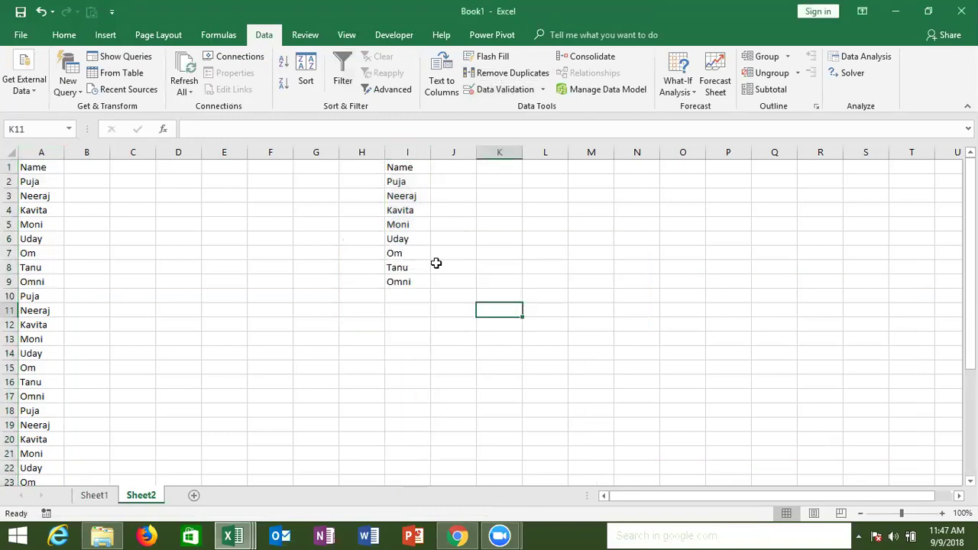
click(415, 169)
drag(414, 170, 406, 296)
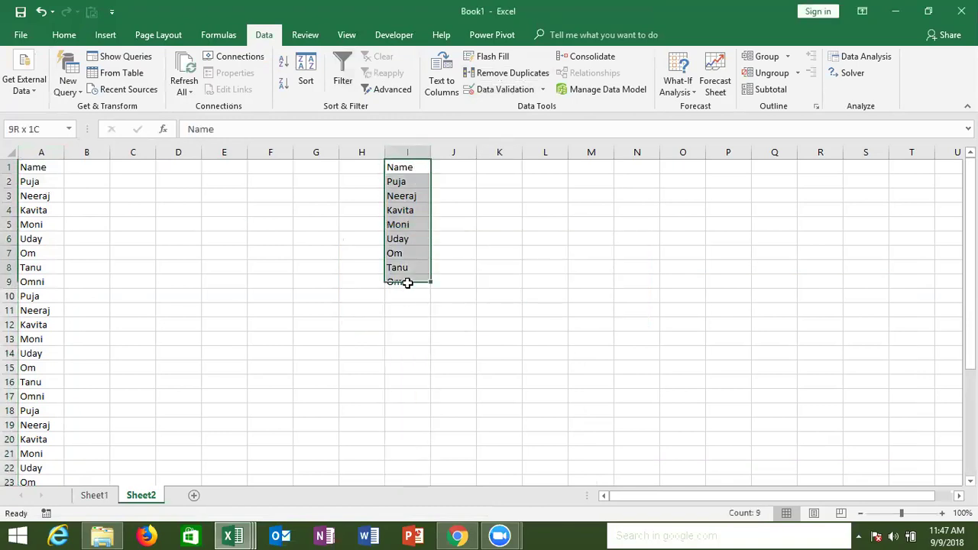
key(Delete)
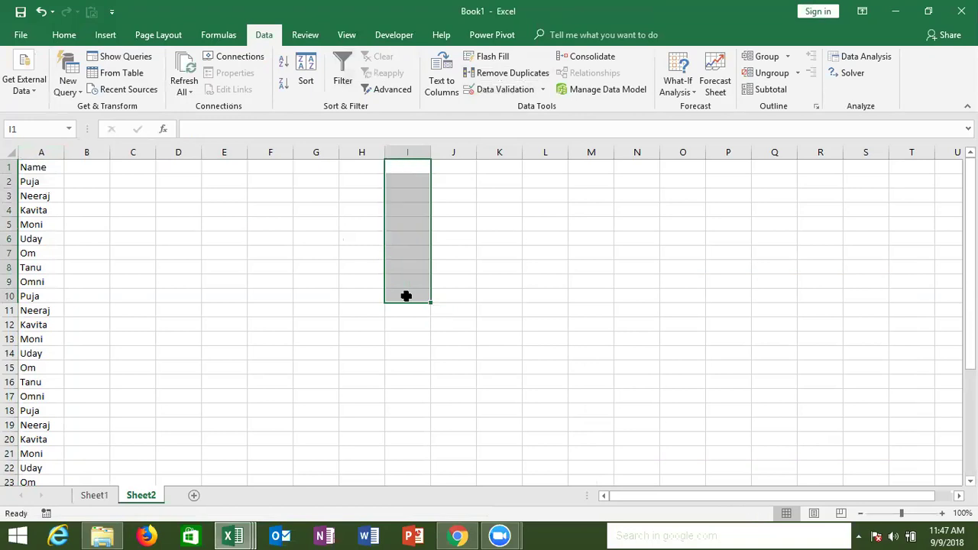
click(224, 397)
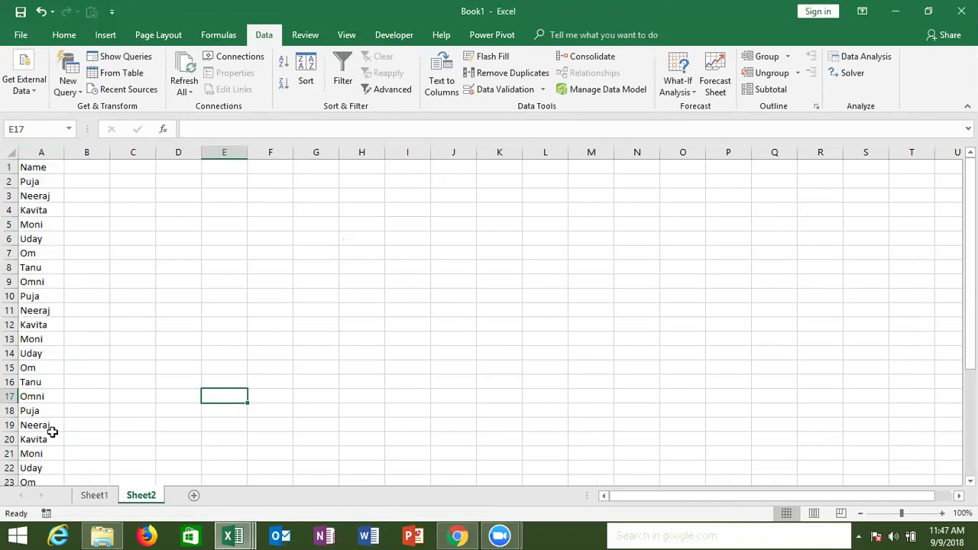
Step: Record a default-named macro copying column A to H1 and removing duplicates, leaving nine names
click(46, 513)
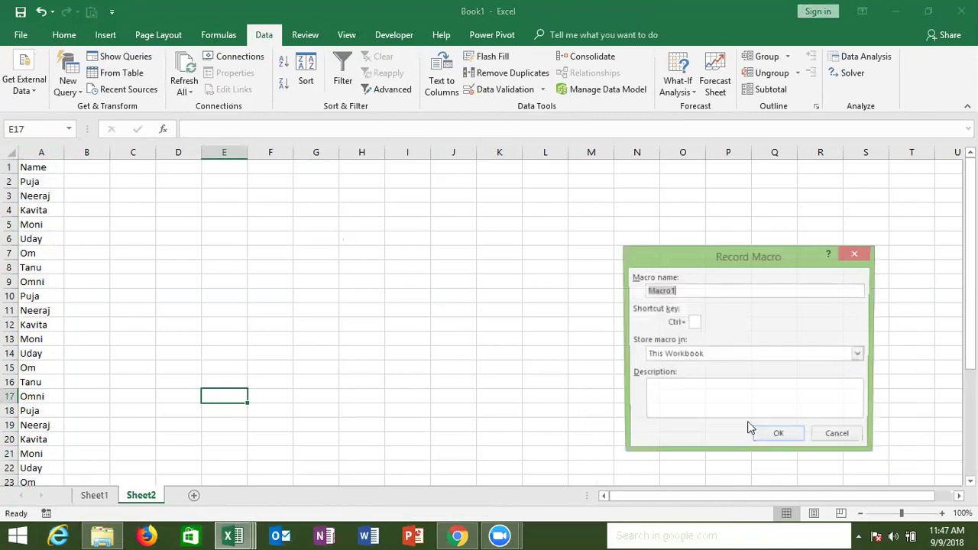
click(770, 435)
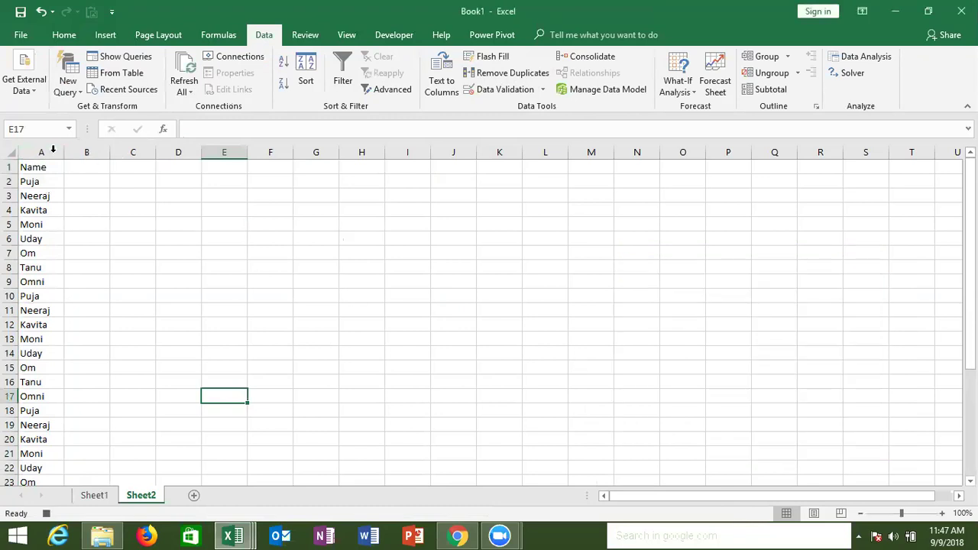
click(49, 152)
key(ctrl+c)
click(353, 164)
key(ctrl+v)
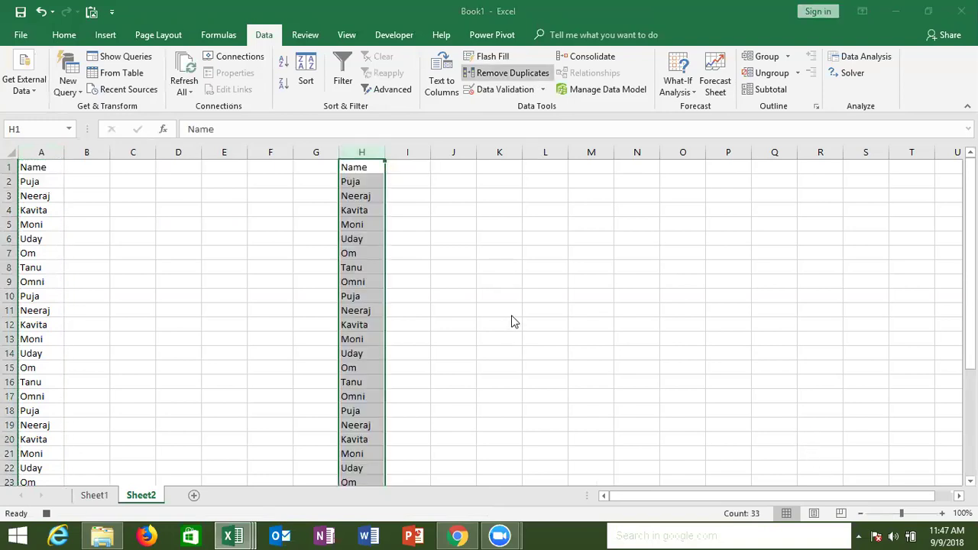
key(Return)
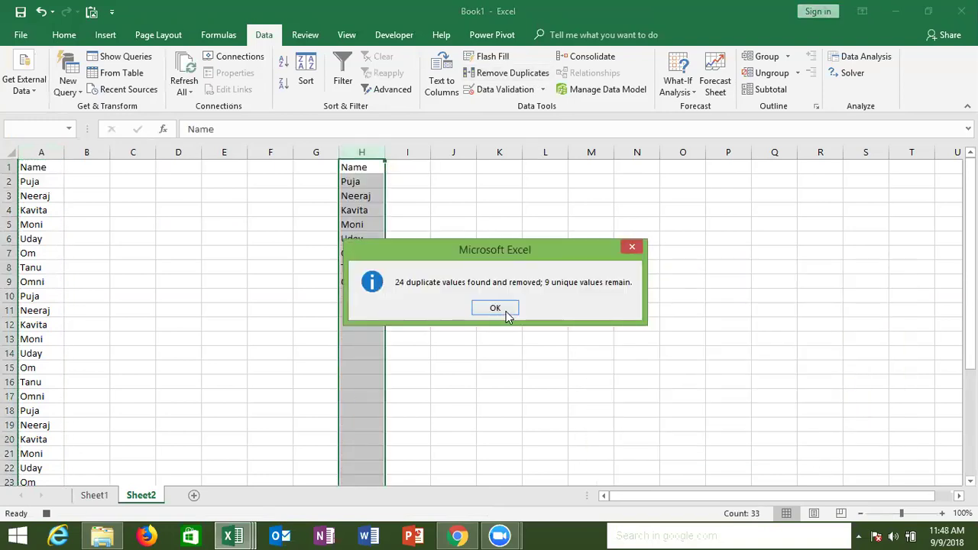
key(Return)
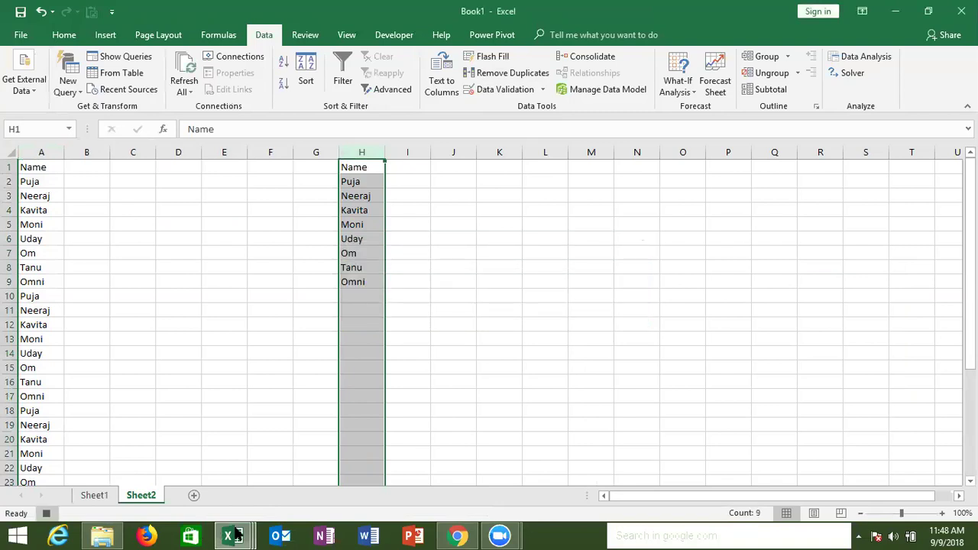
Step: View the recorded Macro1 in Module2, toggling a breakpoint on the RemoveDuplicates line
key(Right)
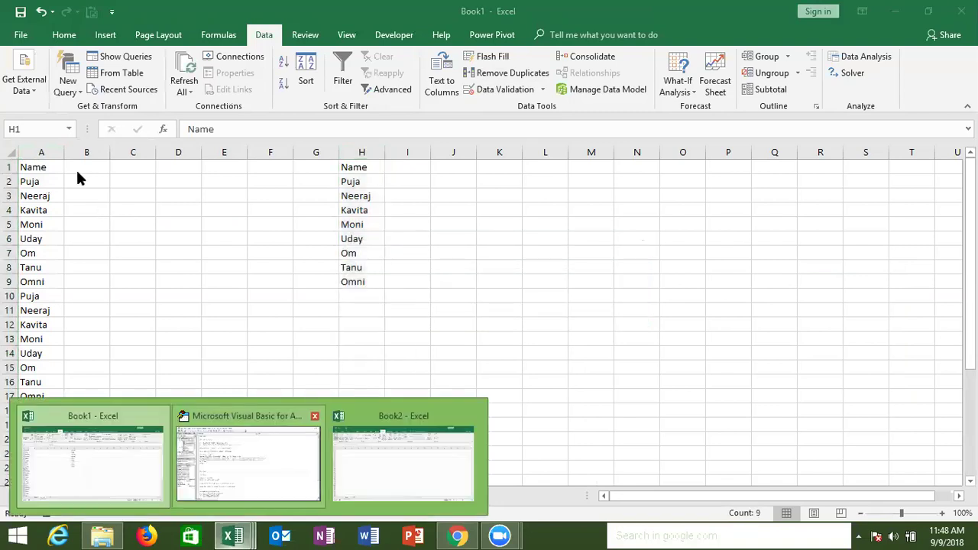
key(Return)
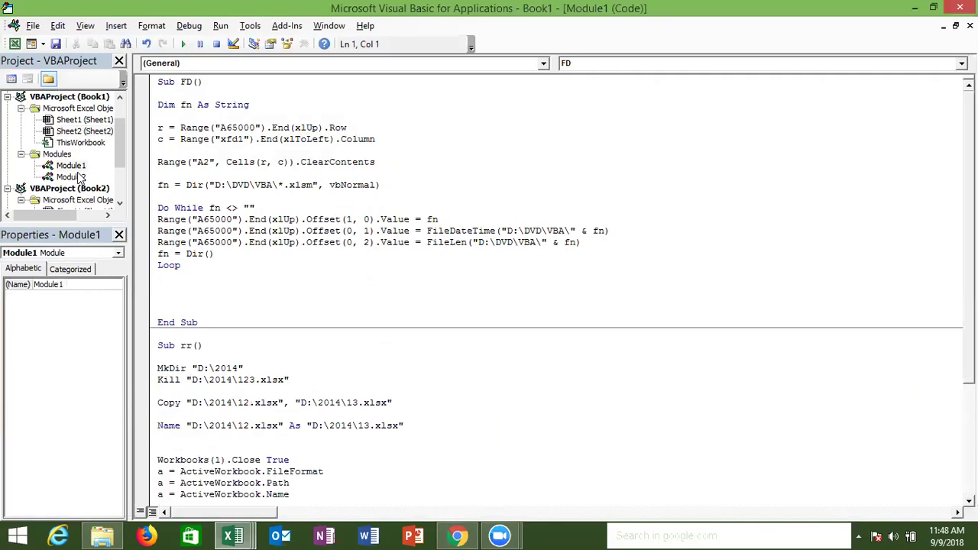
double_click(70, 177)
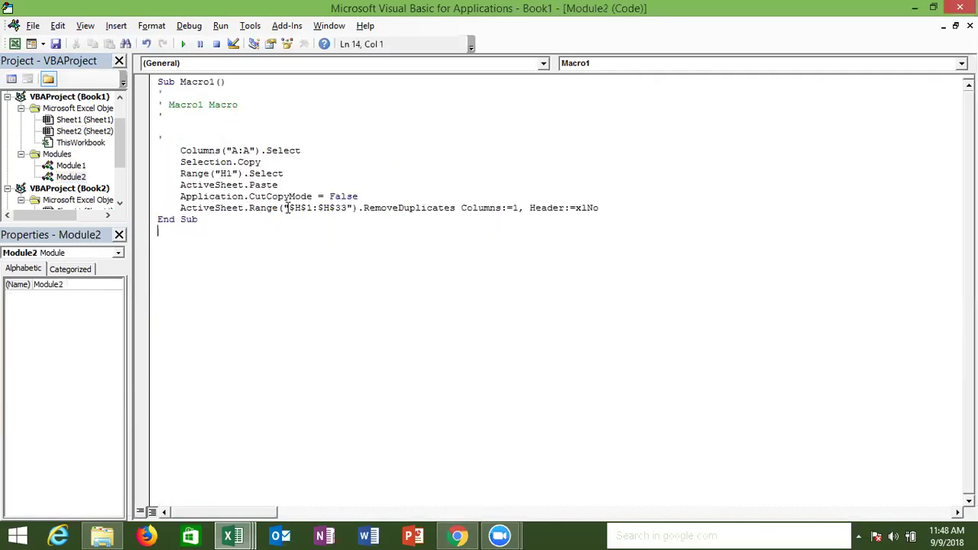
double_click(330, 207)
click(391, 207)
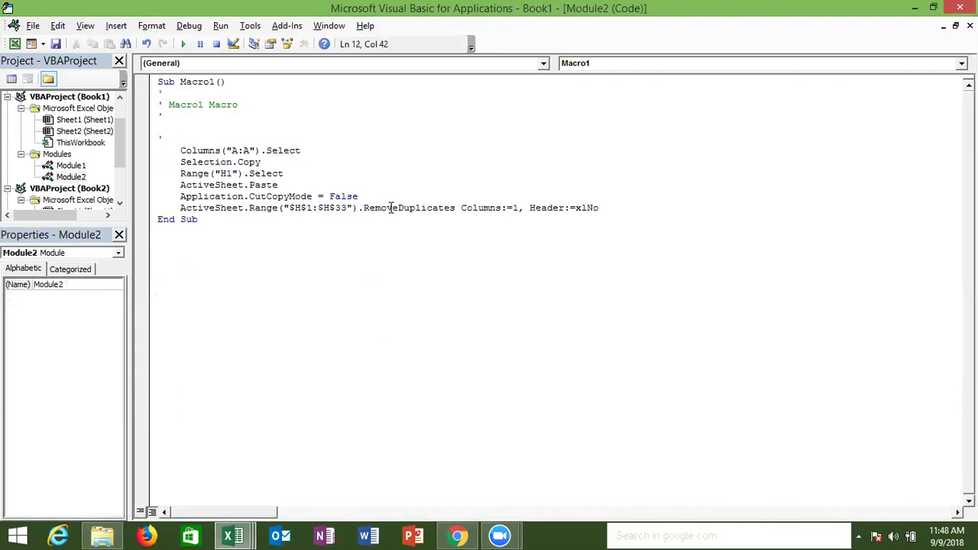
click(496, 207)
click(577, 208)
click(141, 209)
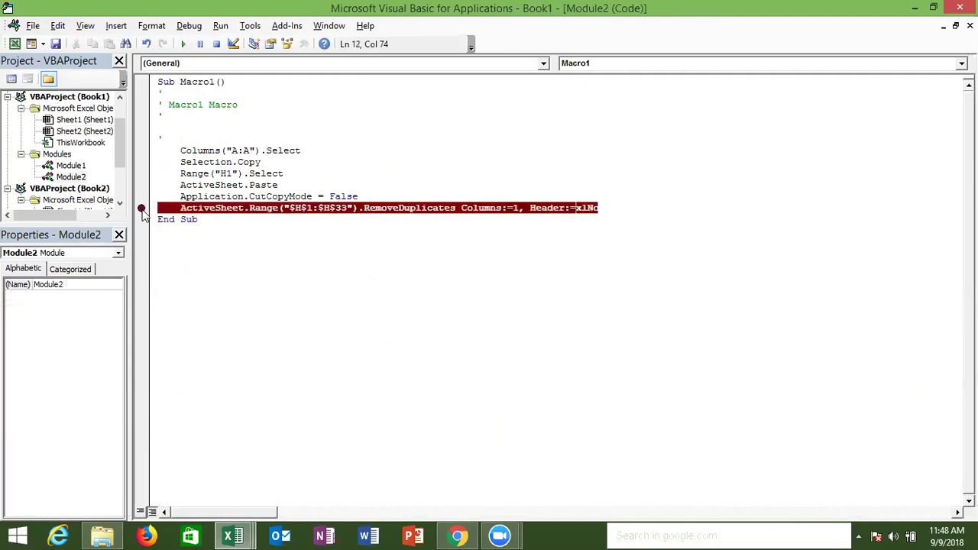
click(142, 208)
Step: Return to Module1 and move to the end of the rr procedure
double_click(66, 167)
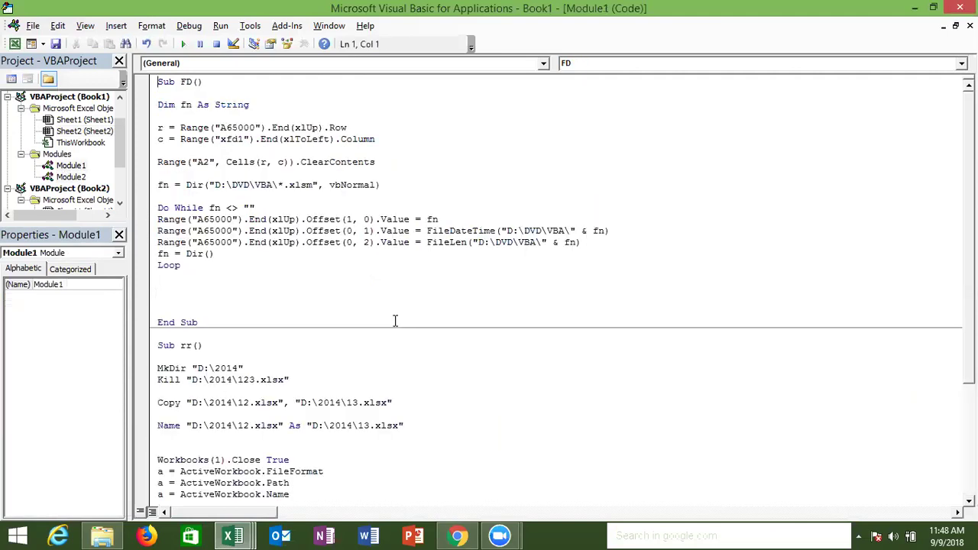
scroll(589, 482, down, 1)
scroll(589, 483, down, 4)
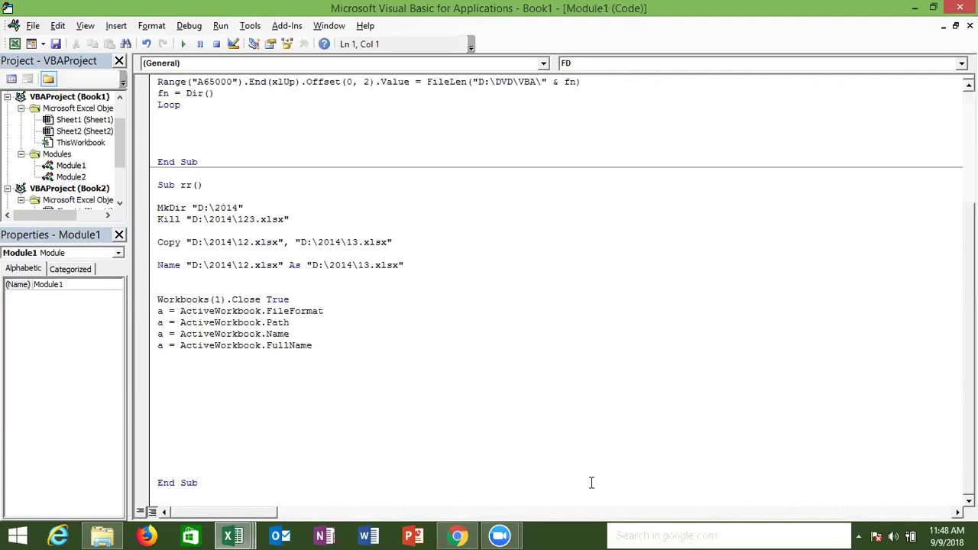
click(175, 358)
scroll(175, 358, up, 1)
scroll(175, 357, up, 1)
scroll(175, 358, up, 1)
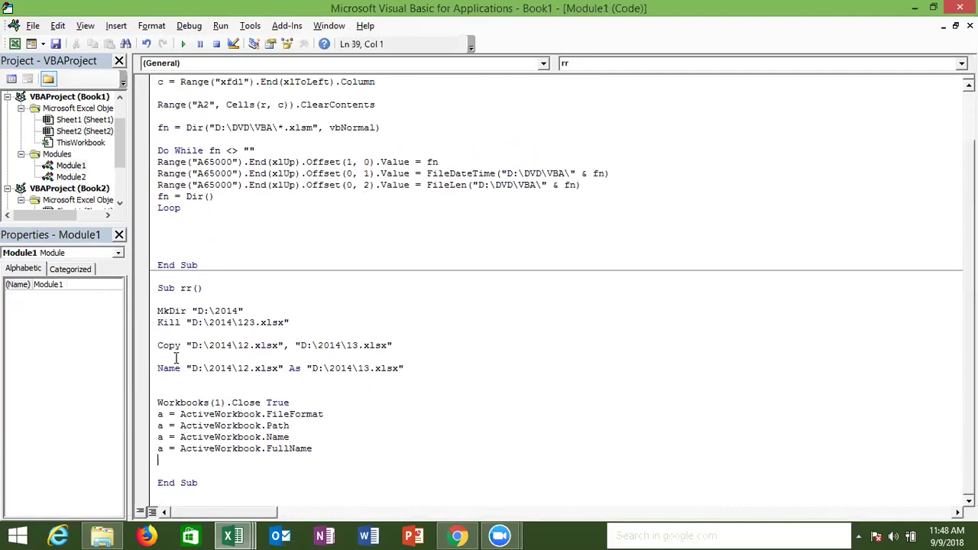
key(Down)
key(Down)
key(Down)
key(Down)
key(Down)
key(Down)
key(Down)
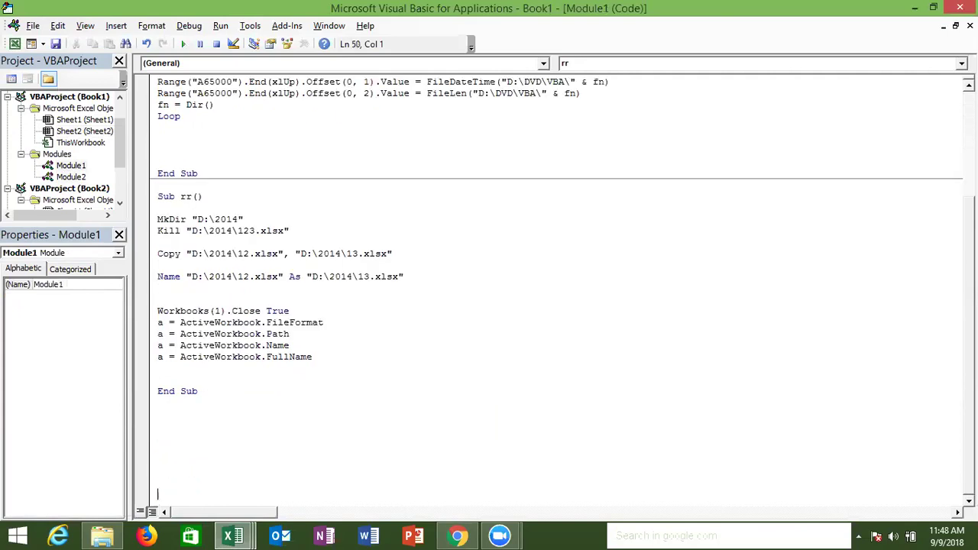
key(Down)
key(Down)
key(Down)
key(Down)
key(Down)
key(Down)
Step: Add Sub rr_1() below rr containing Dim dt As New Collection
click(158, 356)
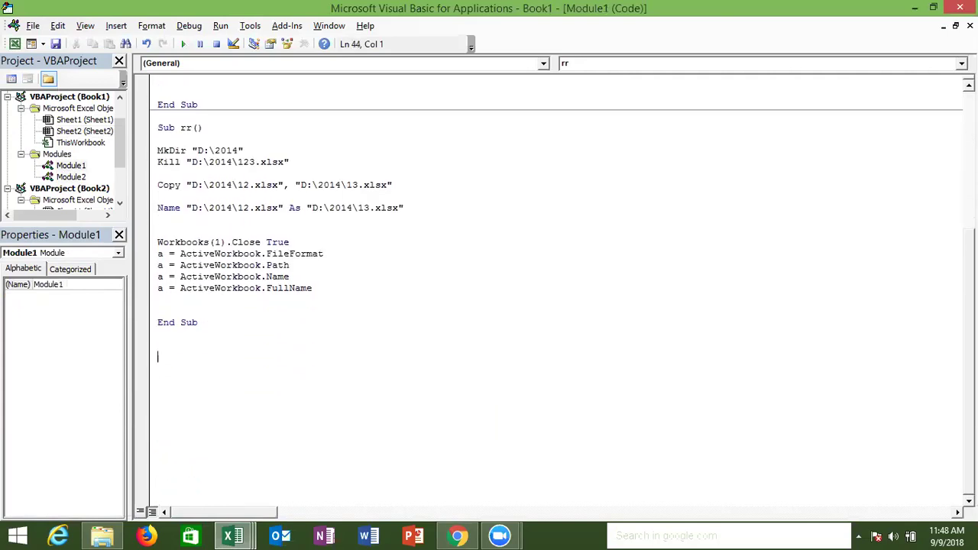
text(sub )
text(rr_1())
key(Return)
key(Return)
key(Return)
key(Return)
key(Return)
key(Return)
key(Up)
key(Up)
key(Up)
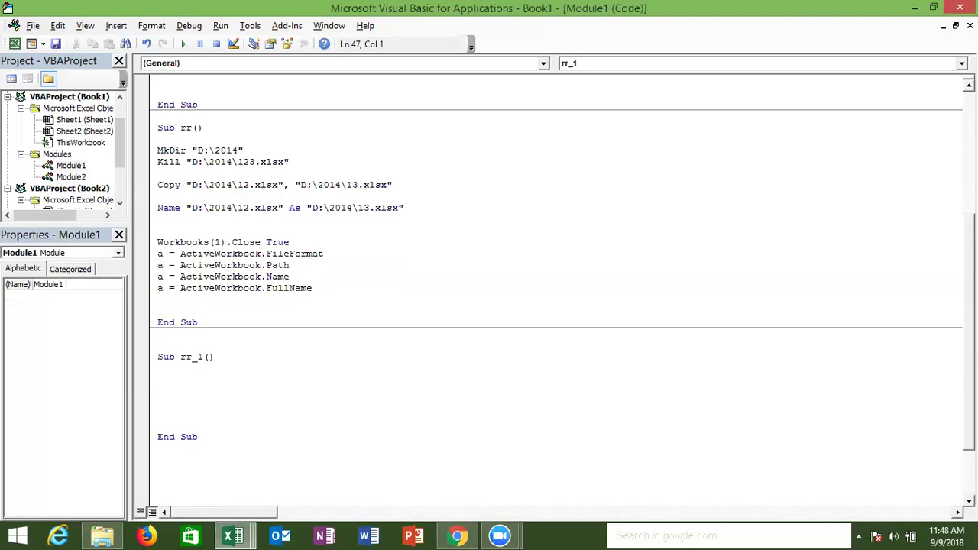
text(dim dt)
text( as new col)
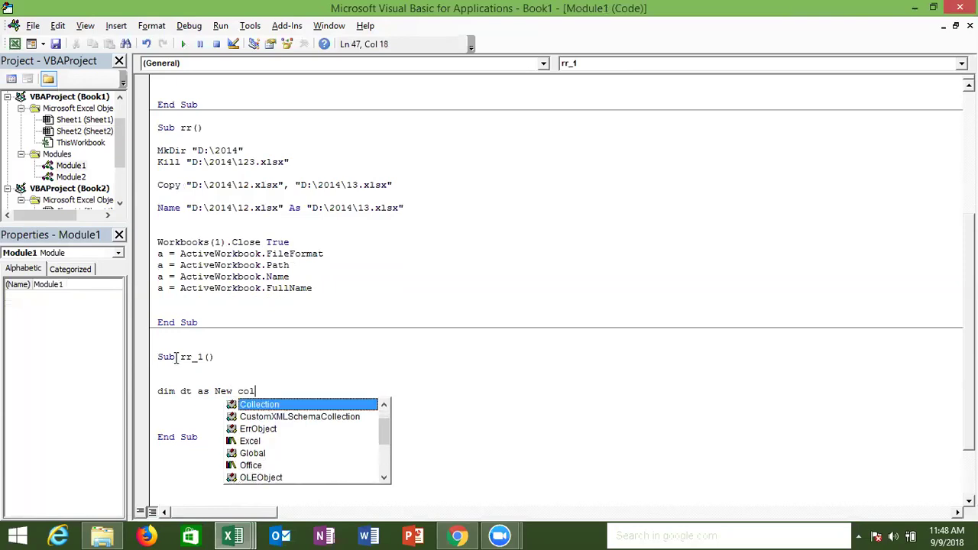
key(Tab)
key(Return)
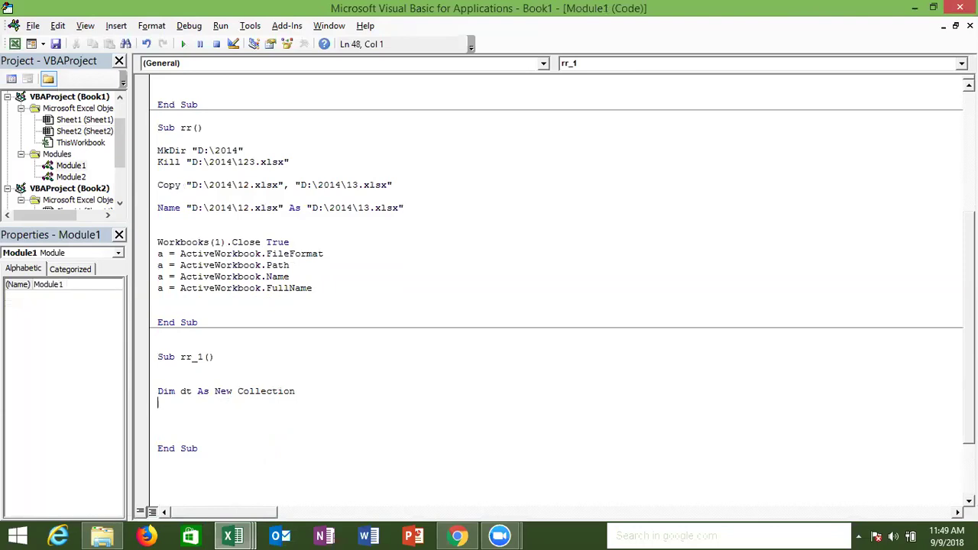
Step: Add two assignment lines to rr giving a two sample first names
click(158, 288)
click(158, 310)
text(a=Sujeet")
key(BackSpace)
key(BackSpace)
key(BackSpace)
key(BackSpace)
key(BackSpace)
key(BackSpace)
key(BackSpace)
text("Sujeet")
key(Return)
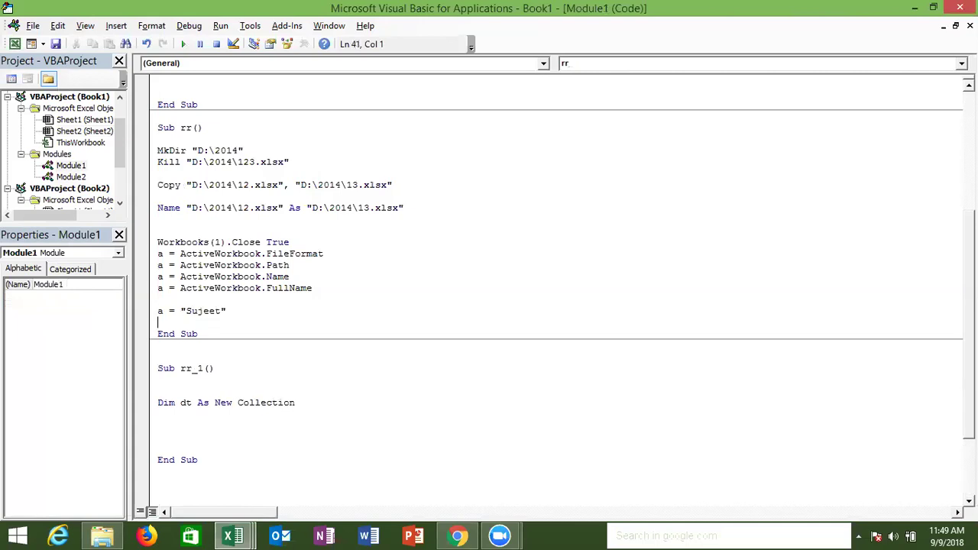
text(a=)
text(:)
key(BackSpace)
text("Puneet")
key(Up)
Step: Insert Dim a(1 To 50) above the two name assignments
click(156, 311)
key(shift+Down)
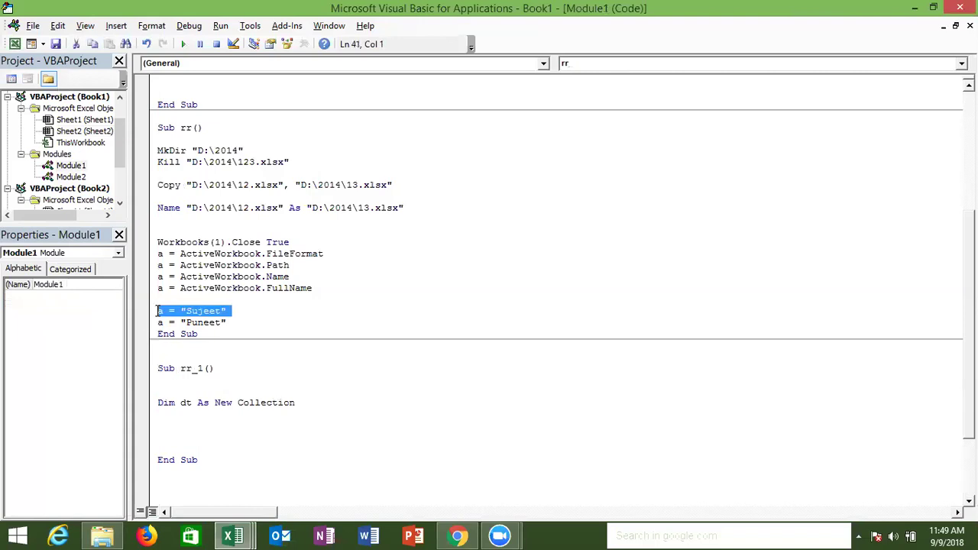
key(Right)
key(shift+Down)
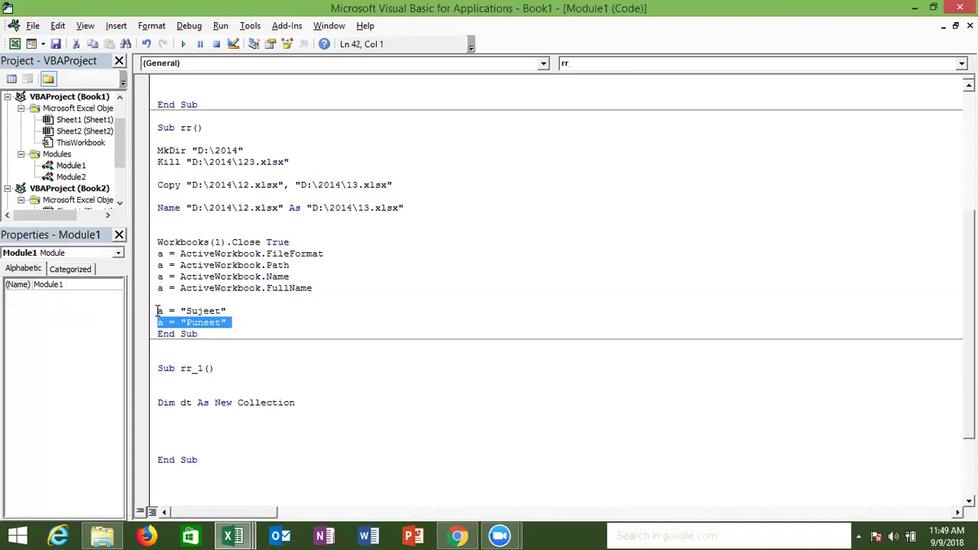
click(157, 311)
key(Return)
key(Up)
text(dim )
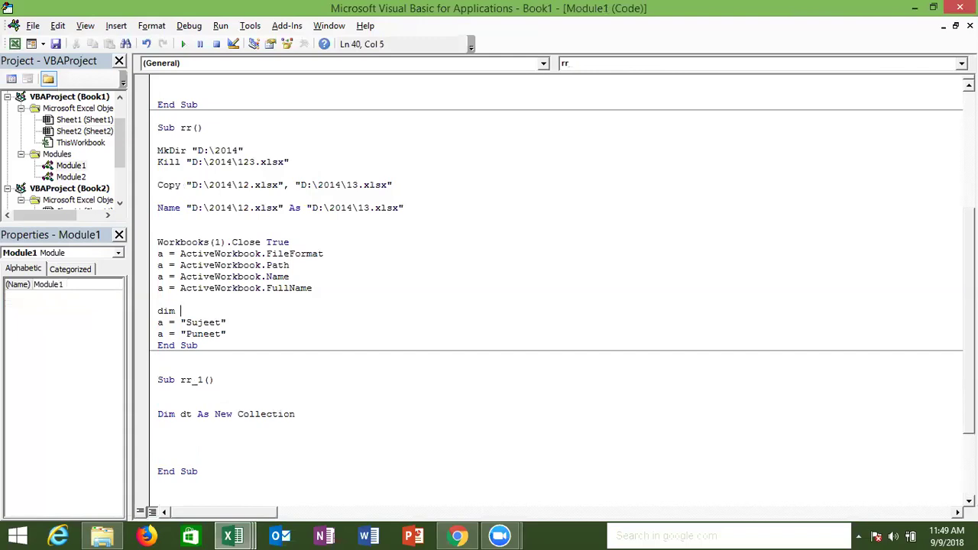
text(a( )
text(1 to 50)
key(Down)
Step: Index the assignments as a(1) and a(2), closing the a(2) bracket, and highlight the lines
click(165, 323)
text(()
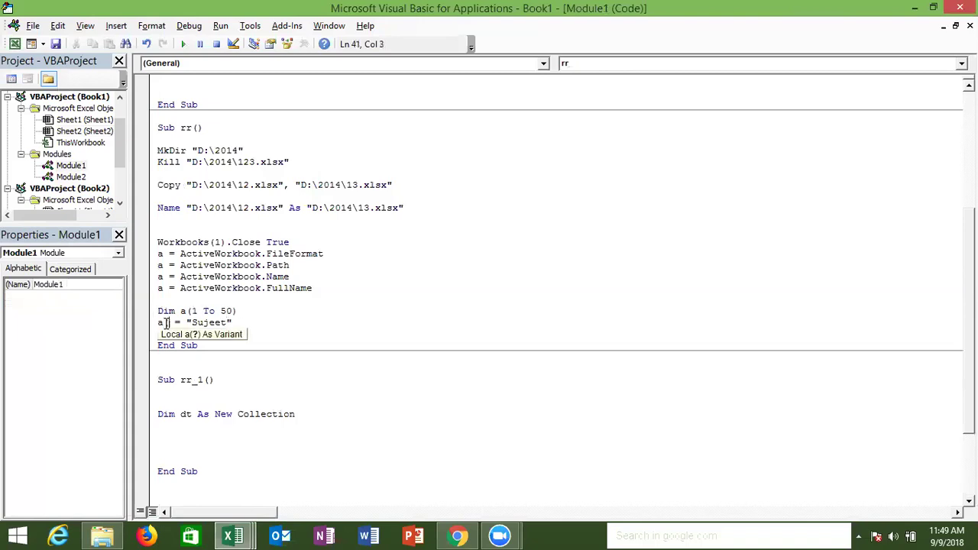
text(1))
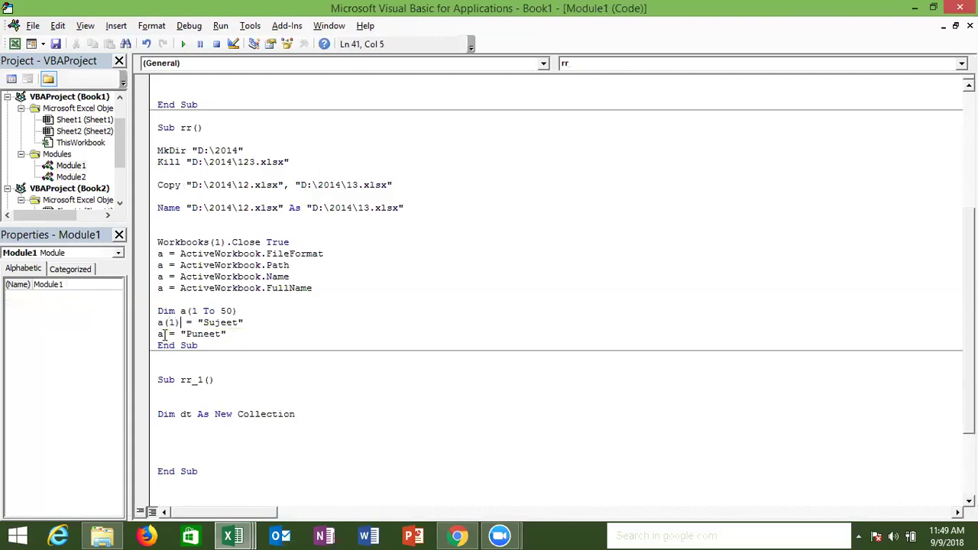
click(164, 334)
text((2)
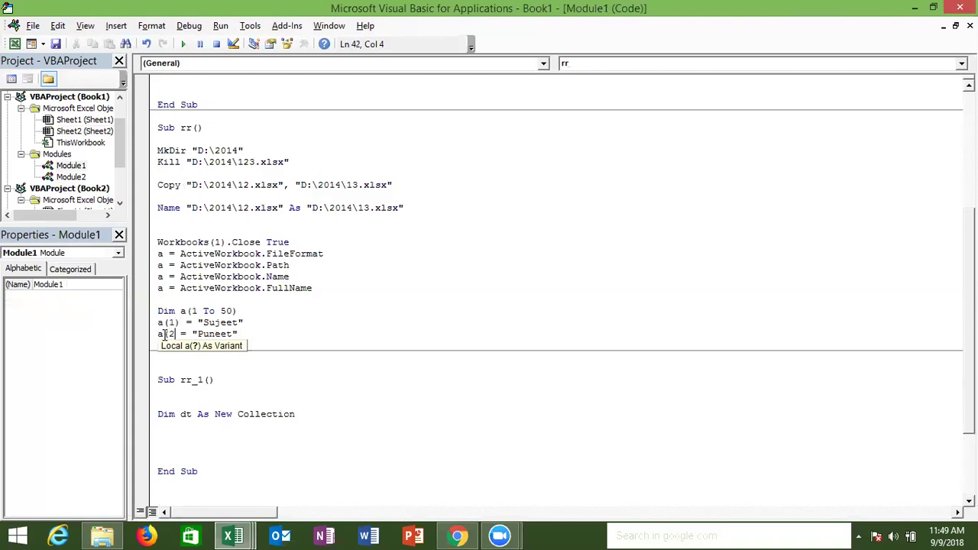
text())
click(165, 368)
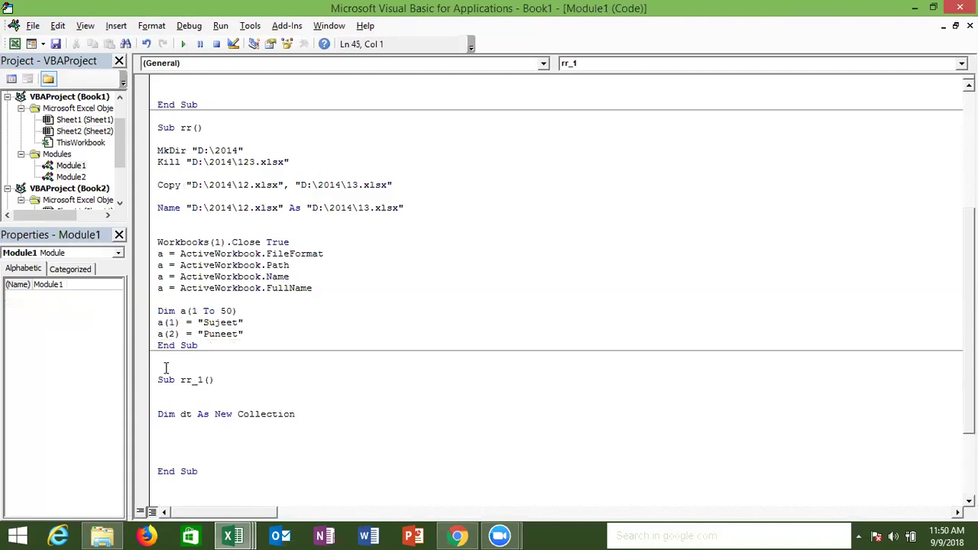
drag(246, 334, 147, 311)
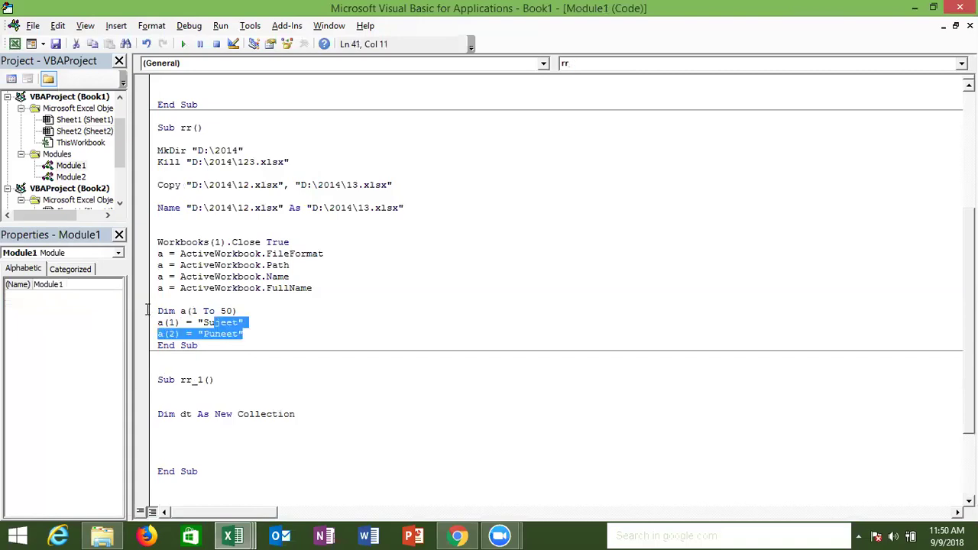
click(156, 417)
Step: Below the Dim dt line, write the loop header For i = 2 To Range("A65000").End(xlUp).Row
double_click(155, 416)
click(328, 399)
shift+click(339, 415)
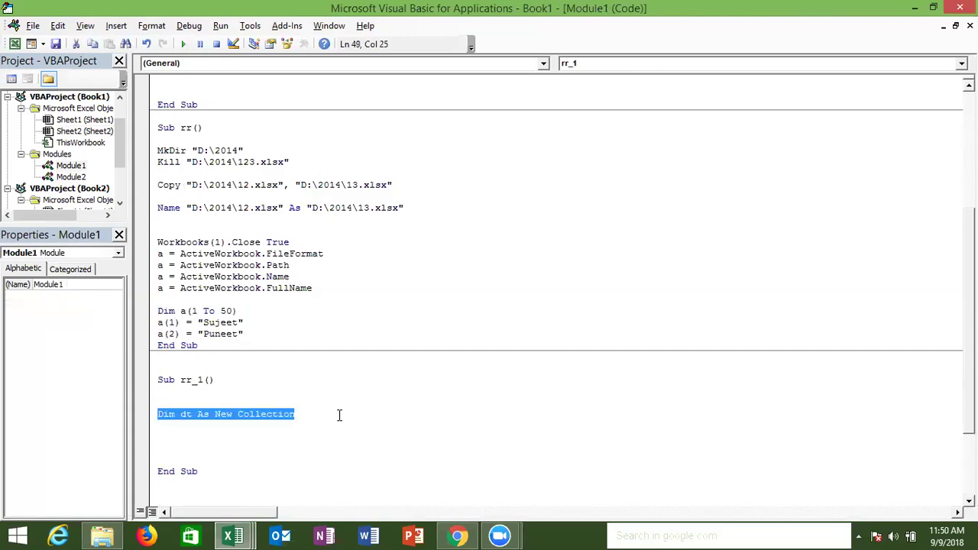
click(185, 435)
key(Return)
key(Return)
key(Up)
text(for )
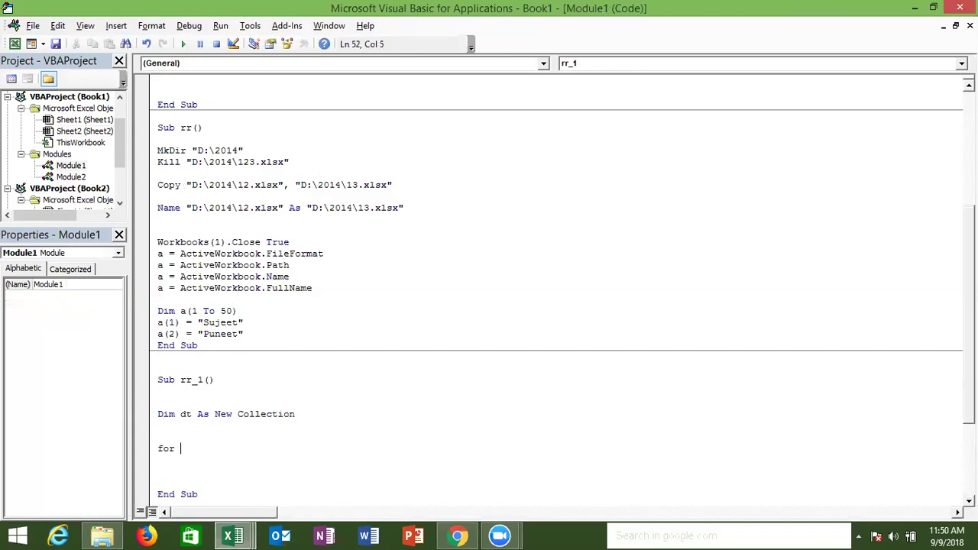
text(i = )
text(2 to )
text(d)
key(BackSpace)
text(range)
text(("A65000"))
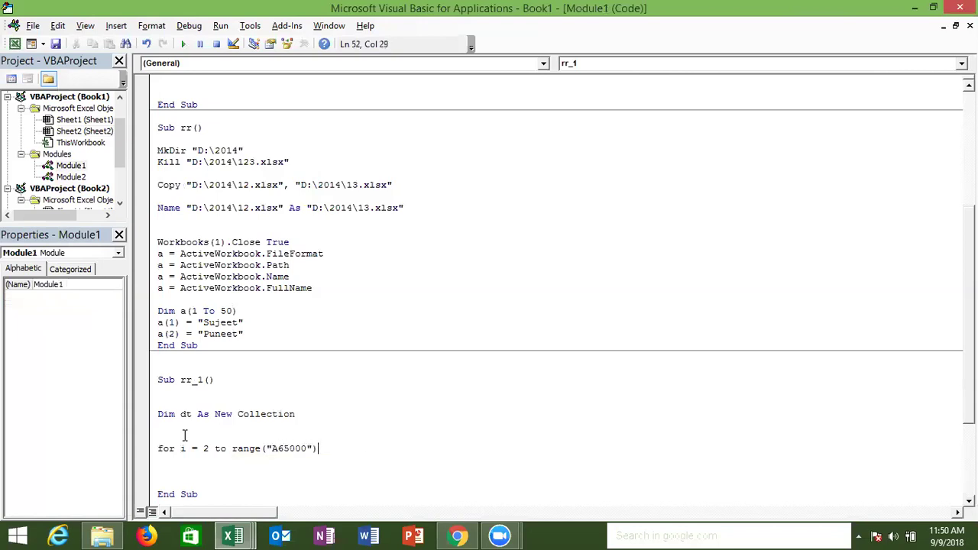
text(.End)
text(()
key(Down)
key(Down)
key(Down)
key(Tab)
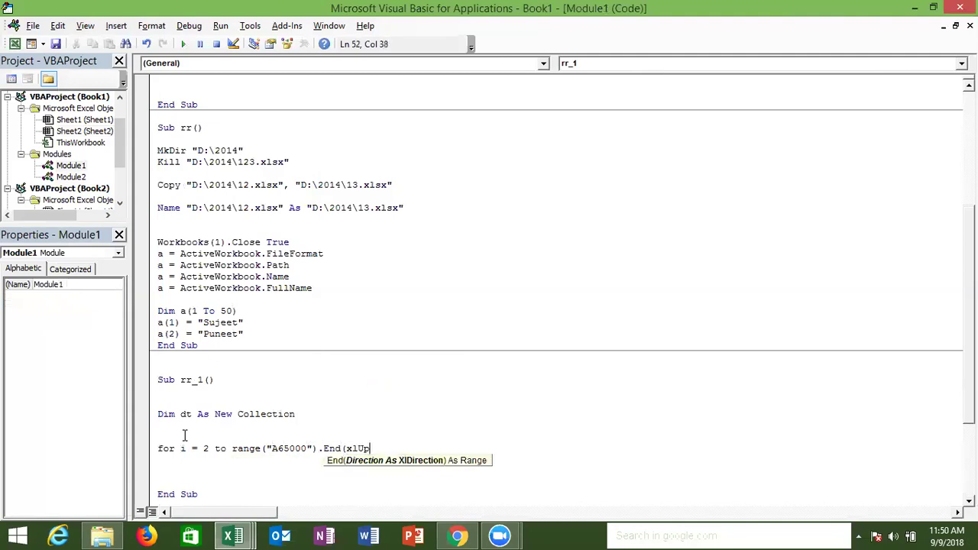
text().e)
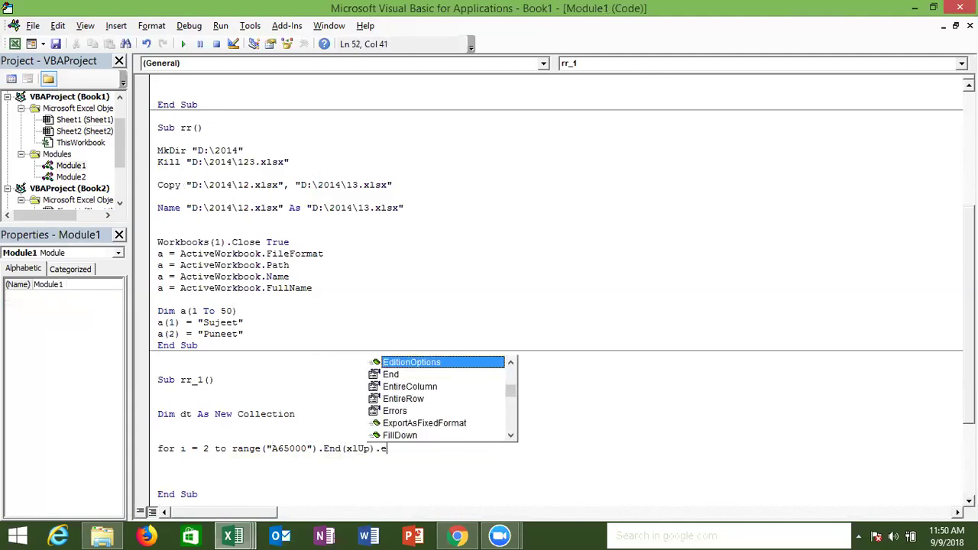
key(BackSpace)
text(row)
key(Tab)
Step: Inside the loop, add dt.Add Range("A" & i).Value, CStr(Range("A" & i).Value)
key(Return)
key(Return)
key(Up)
text(dt)
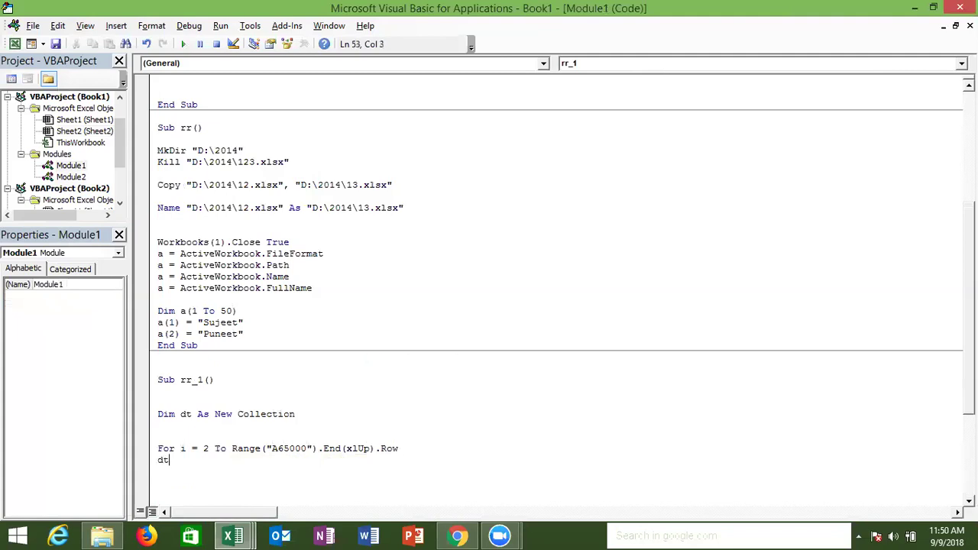
text(.)
key(Down)
key(space)
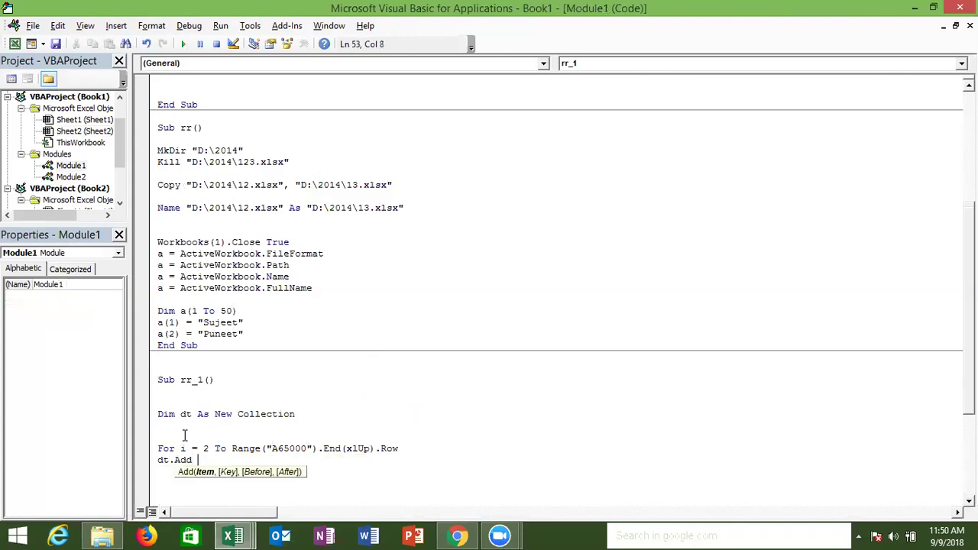
text(range)
text(("A" & i).v)
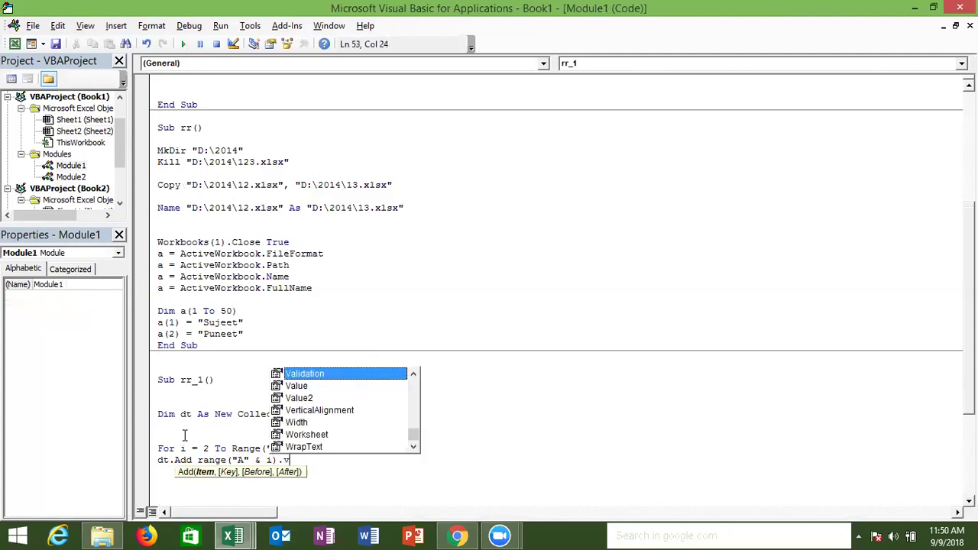
key(Down)
key(Tab)
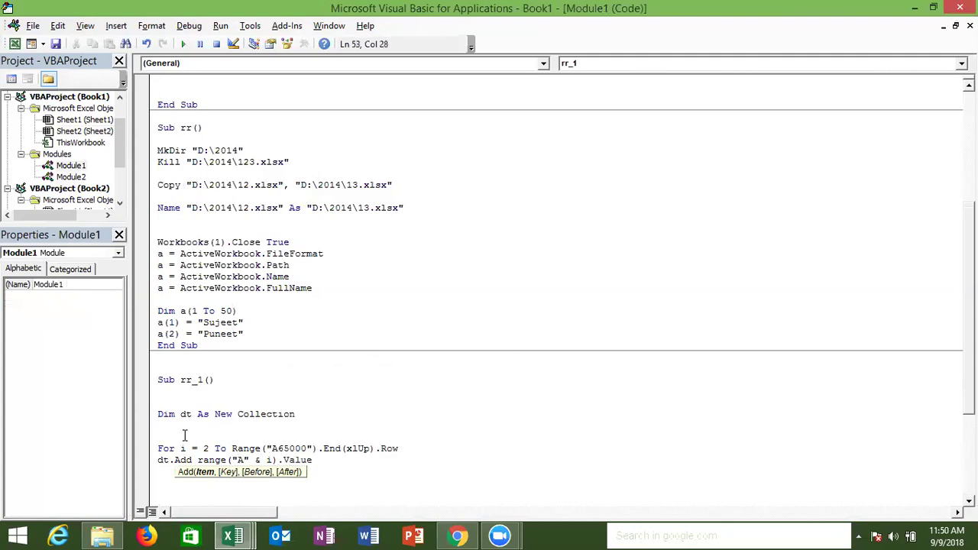
text(,)
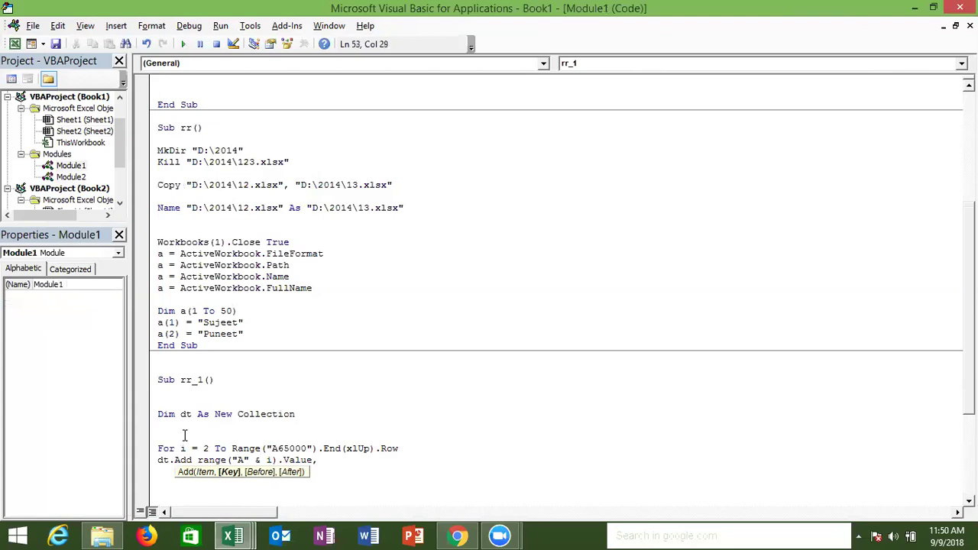
text(cstr)
text((range()
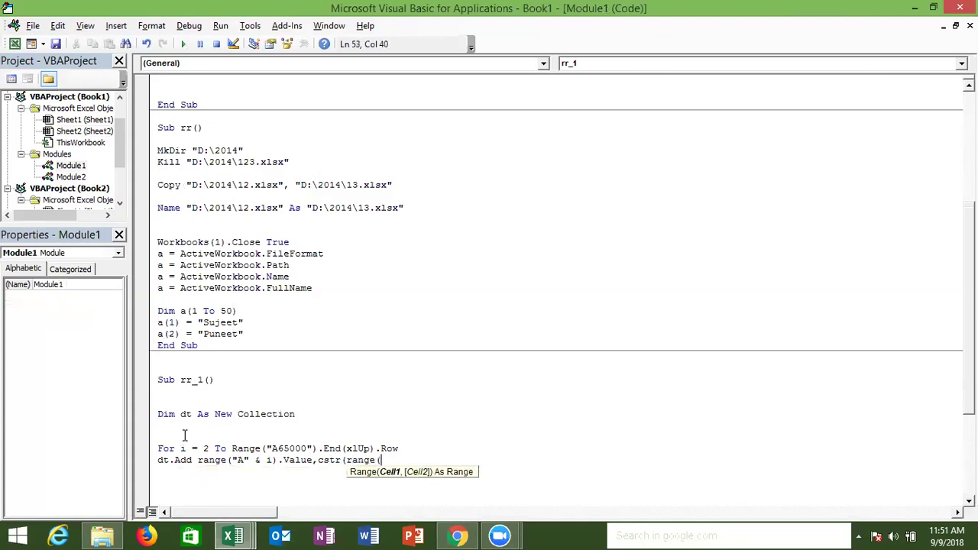
text("A" )
text(& i).)
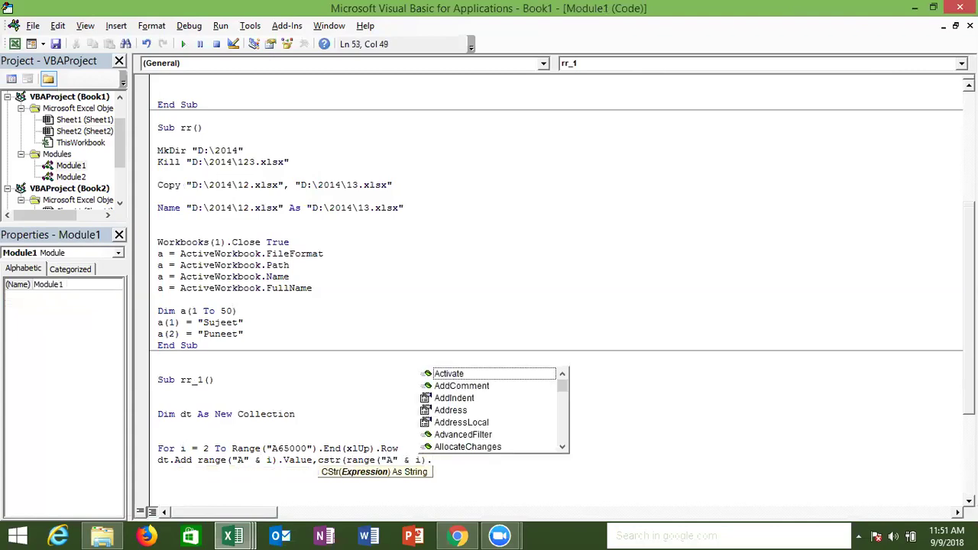
text(v)
key(Down)
key(Tab)
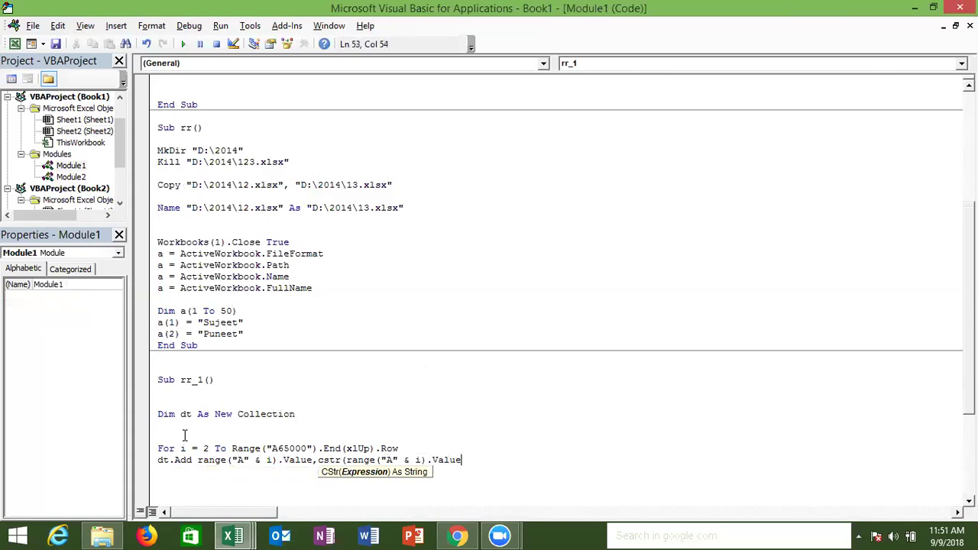
text())
key(Left)
key(Left)
Step: Close the loop with Next i after the dt.Add line
key(Down)
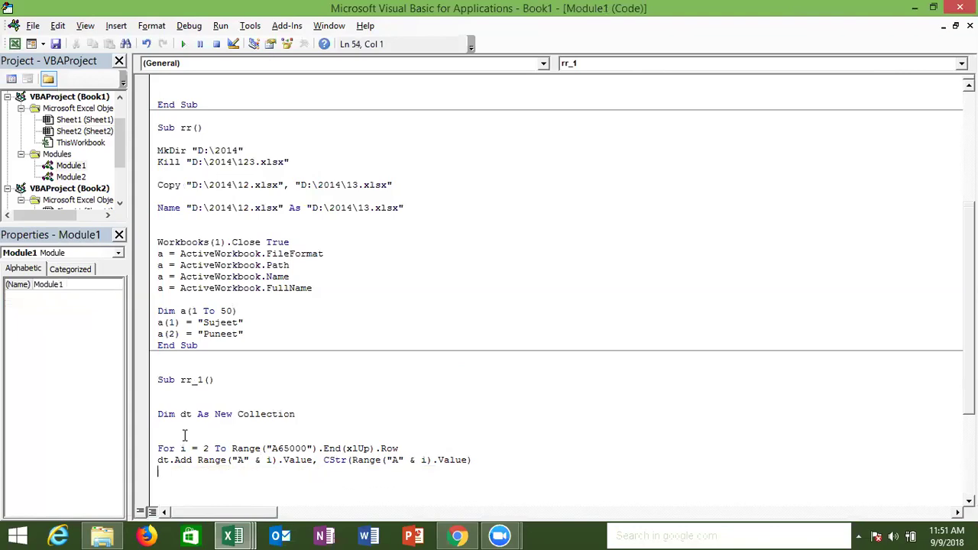
key(Down)
key(Down)
key(Down)
key(Down)
key(Down)
key(Down)
key(Up)
key(Up)
key(Up)
key(Up)
text(next i)
key(Up)
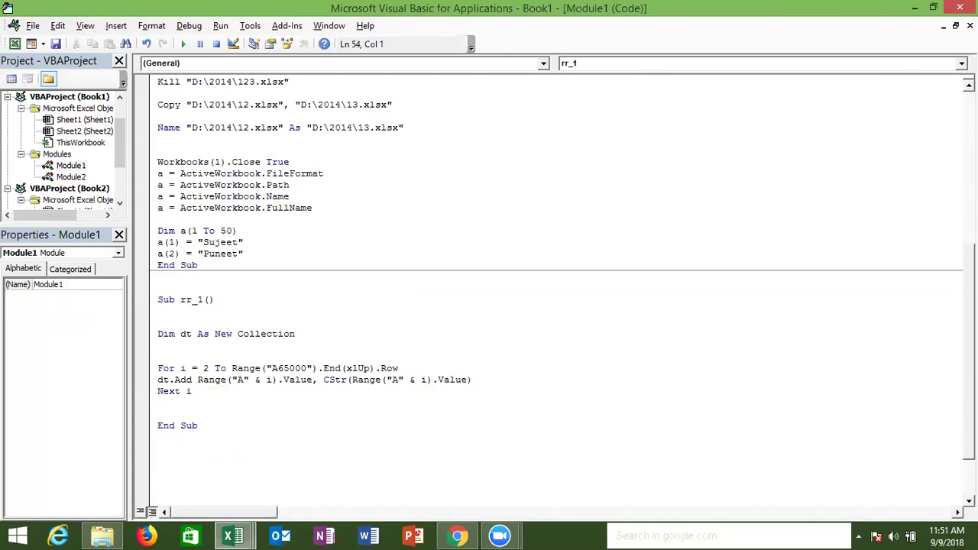
key(Up)
Step: Insert On Error Resume Next above the For loop to ignore duplicate-key errors
click(159, 356)
text(on )
text(erro)
text(r resume next)
key(Down)
key(Down)
key(Down)
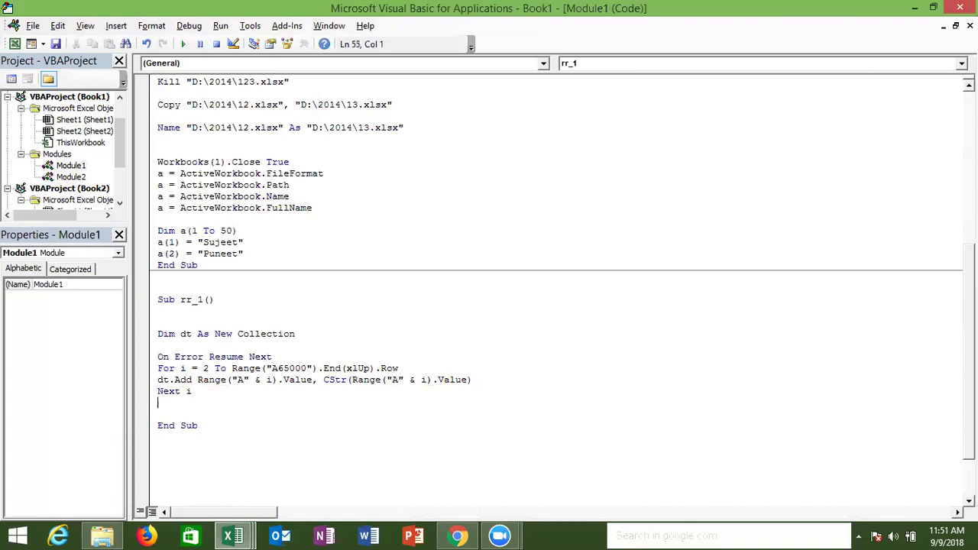
key(Return)
key(Return)
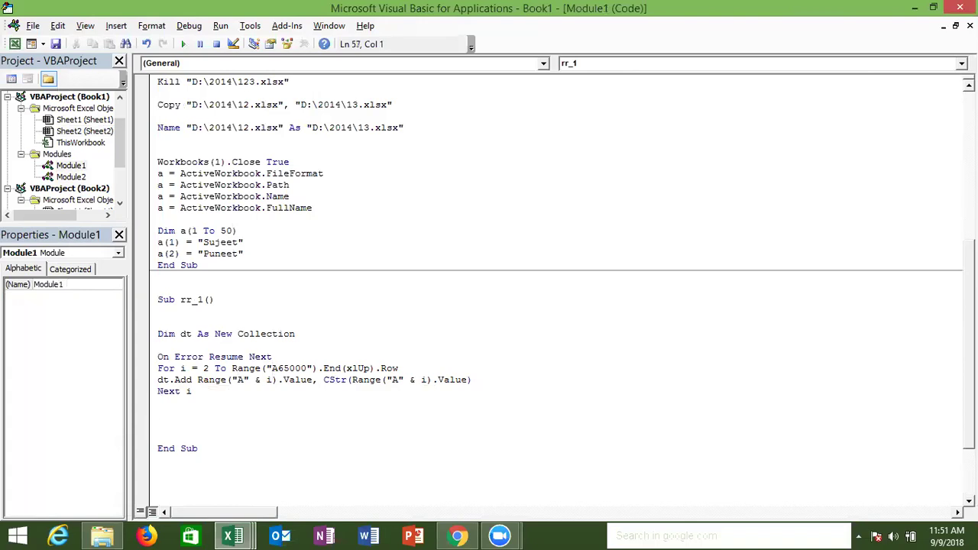
double_click(164, 379)
click(161, 427)
Step: Copy the 'Name' header from cell A1 to cell G1 of Sheet2, then return to the VBA editor
key(alt+F11)
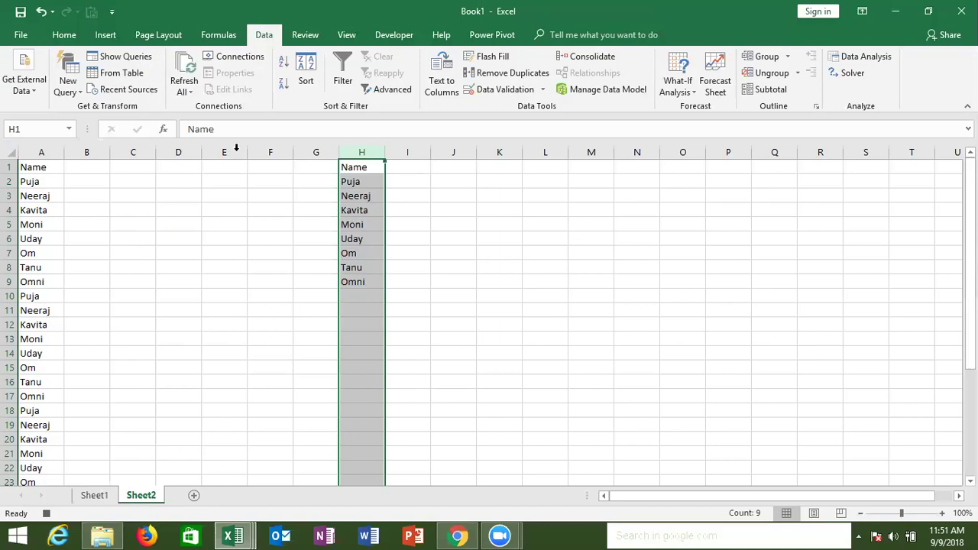
click(314, 170)
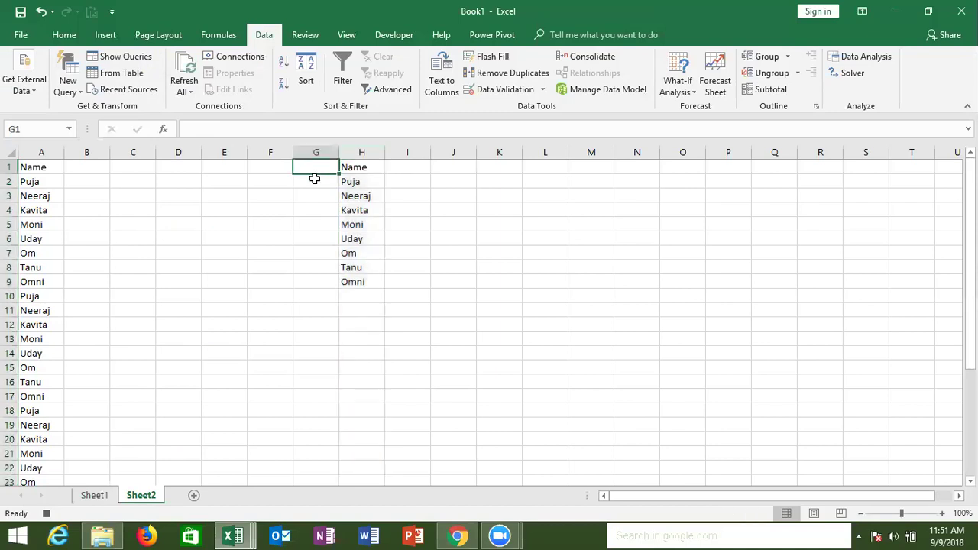
click(28, 168)
key(ctrl+c)
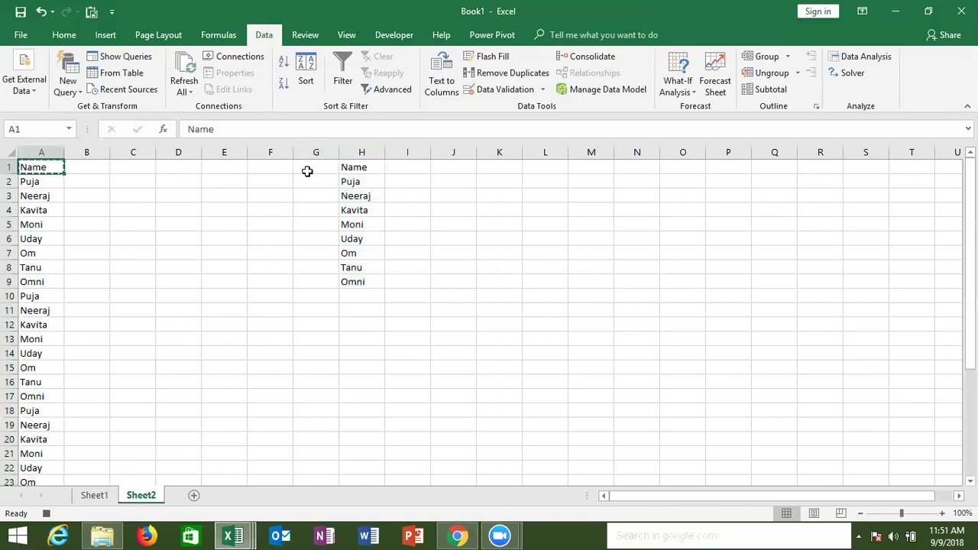
click(310, 173)
key(Return)
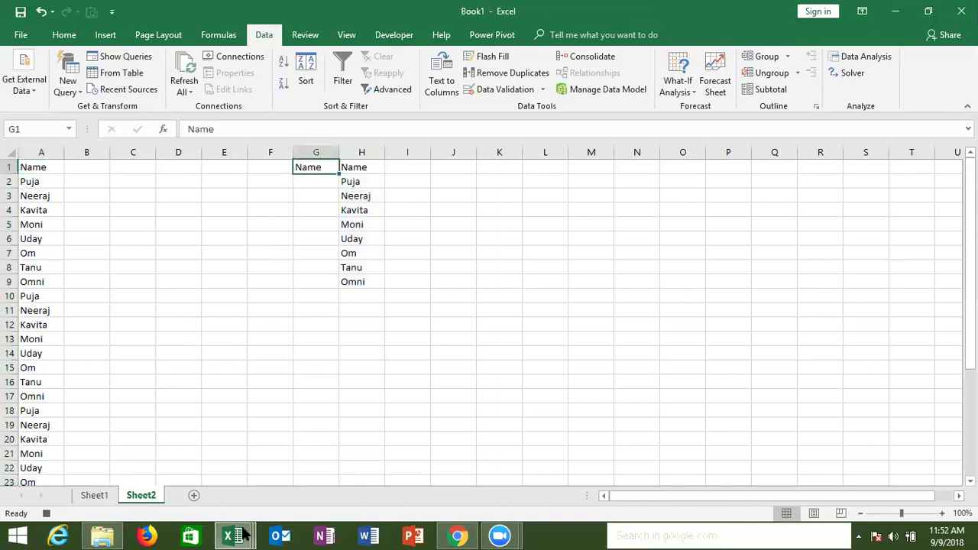
mouse_move(237, 535)
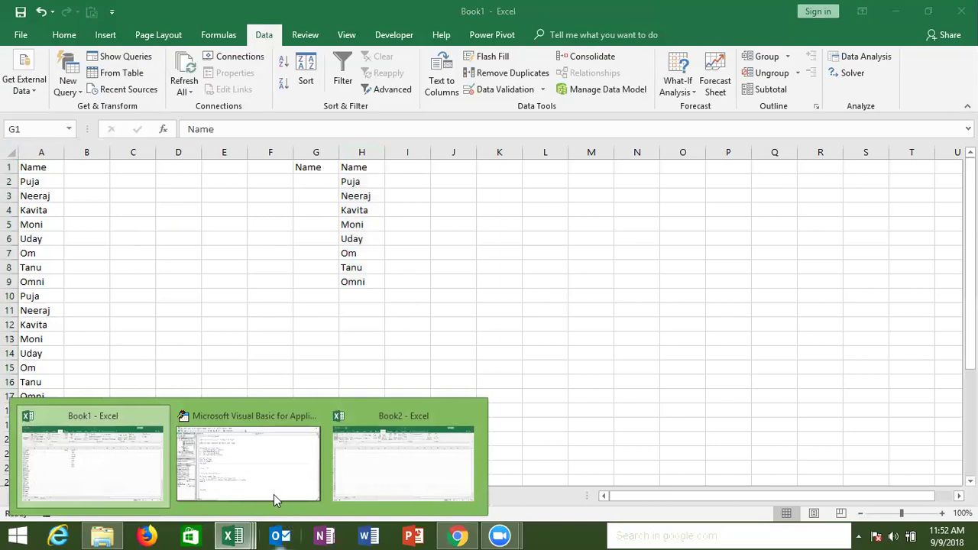
click(274, 495)
Step: Start a For Each Item In dt loop after Next i
key(Return)
key(Return)
text(dim)
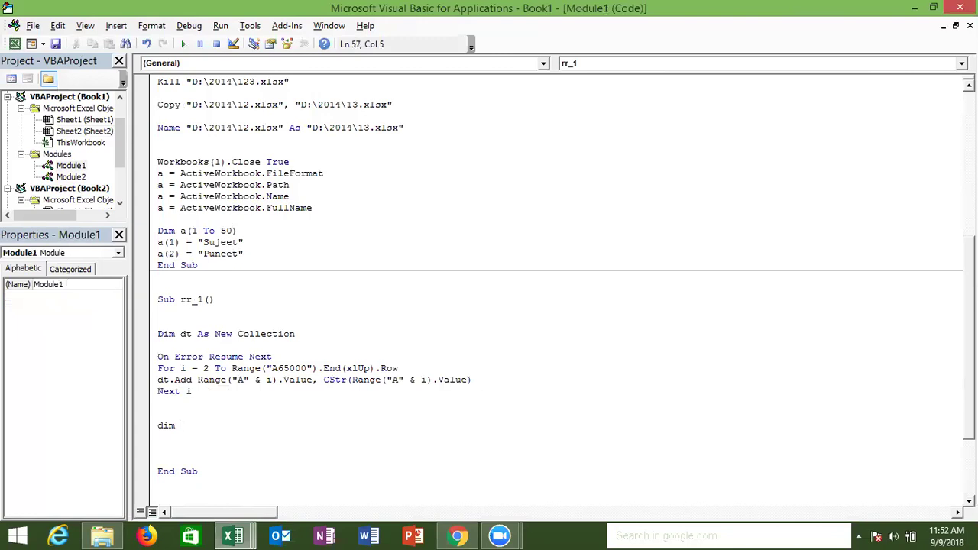
key(BackSpace)
key(BackSpace)
key(BackSpace)
key(BackSpace)
text(for each )
text(item in dt)
key(Up)
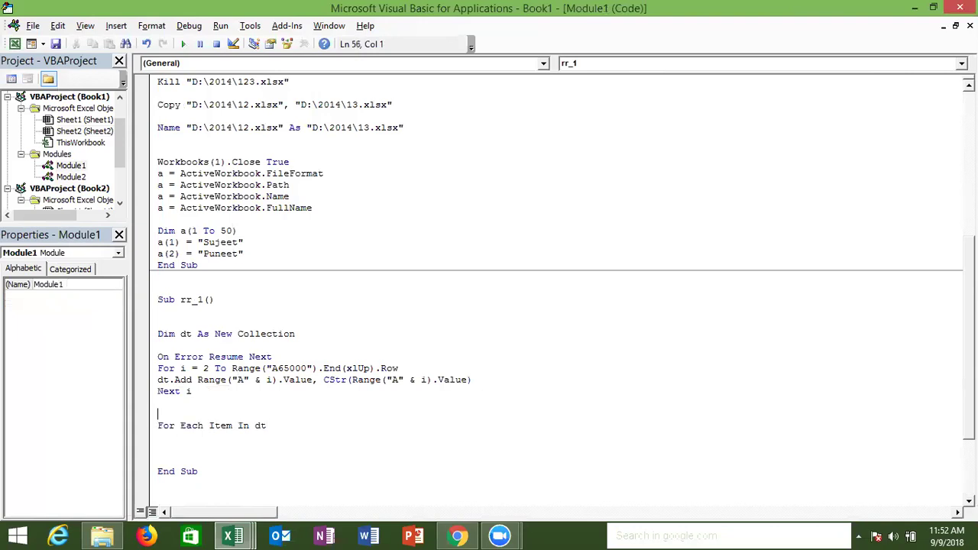
click(158, 437)
key(Return)
key(Up)
Step: Write Range("G65000").End(xlUp).Offset(1,0).Value = Item inside the loop
text(range("G)
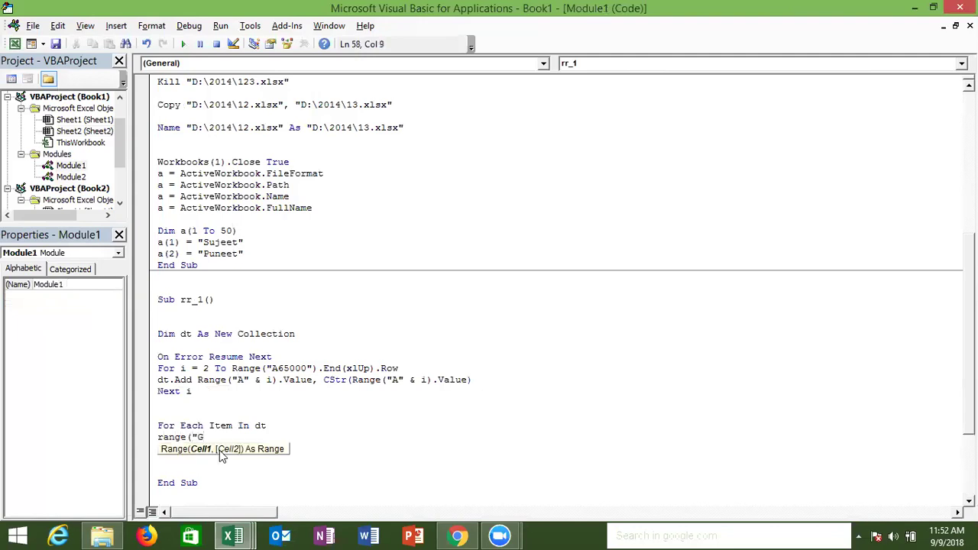
text(65000)
text("))
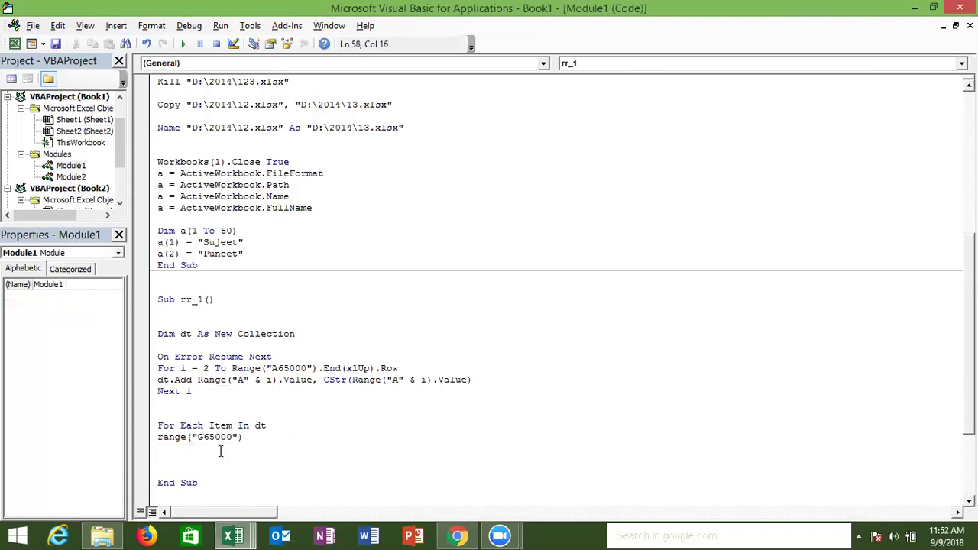
text(.end)
key(Tab)
text(()
text(xlu)
key(Tab)
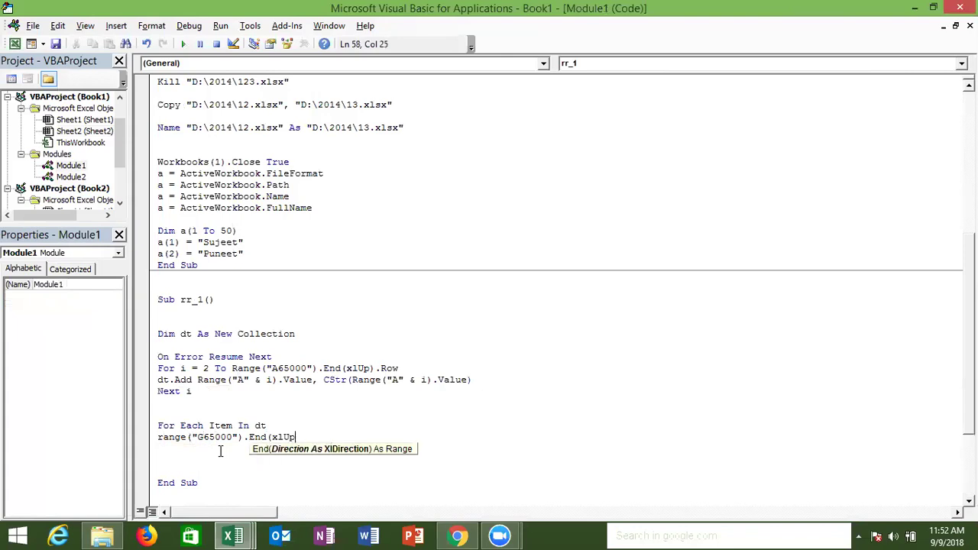
text())
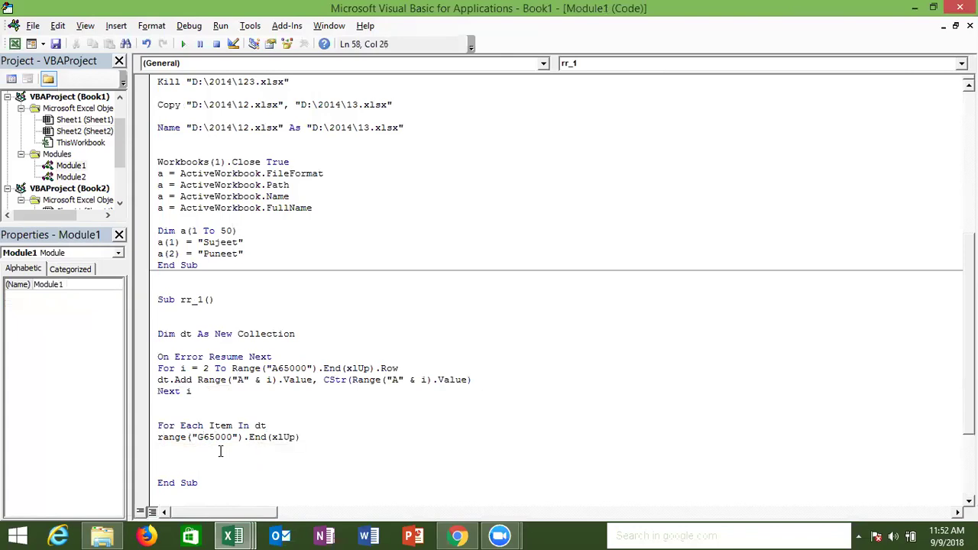
text(.)
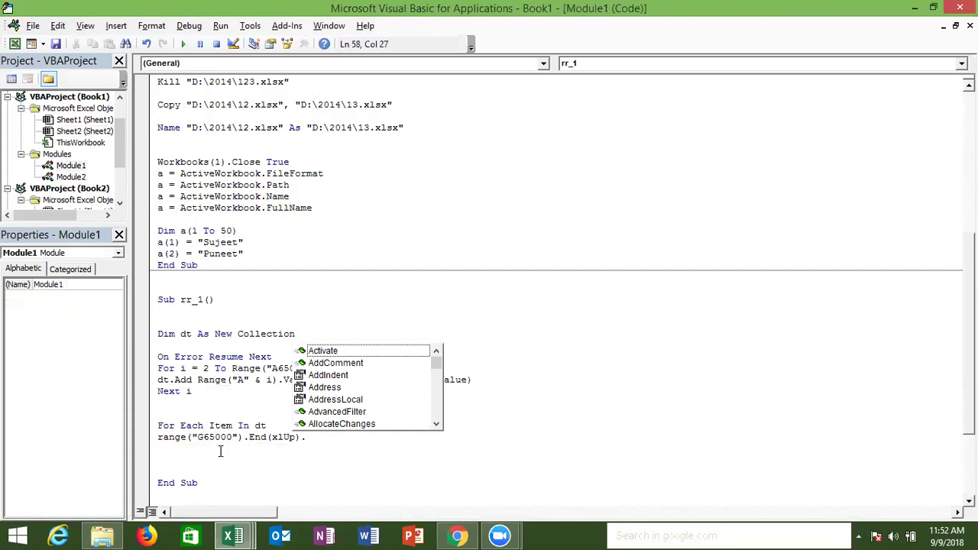
text(of)
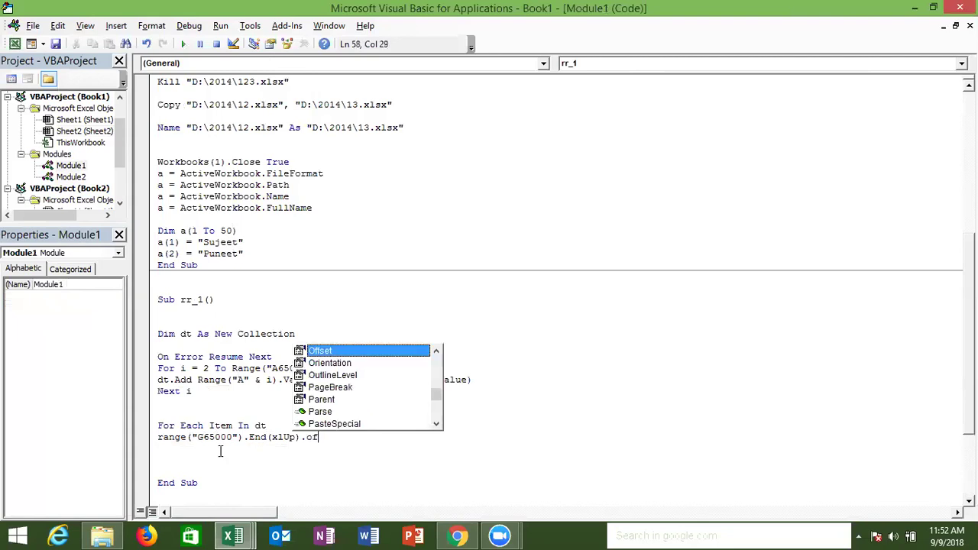
key(Tab)
text((1,0))
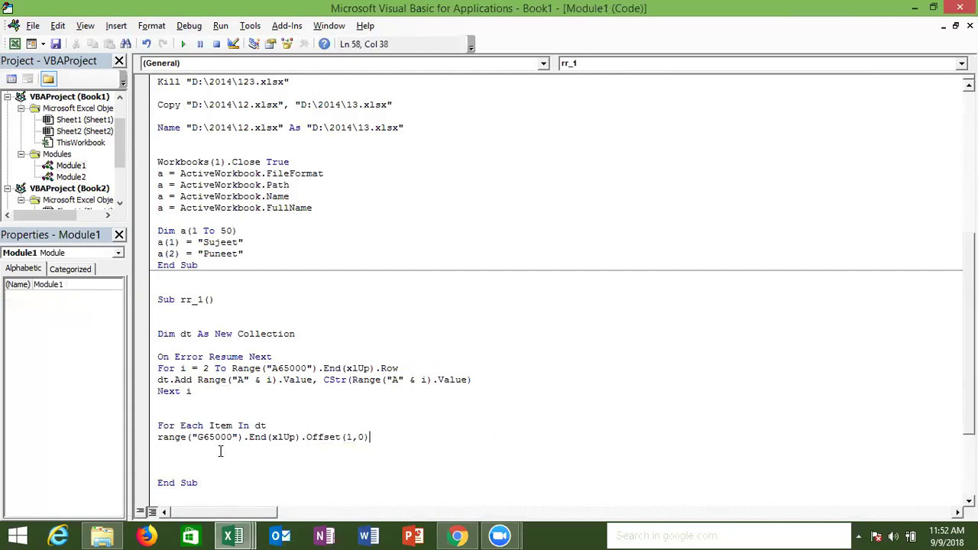
text(.valu)
key(Tab)
text(=item)
Step: Close the loop with Next Item
key(Return)
text(next it)
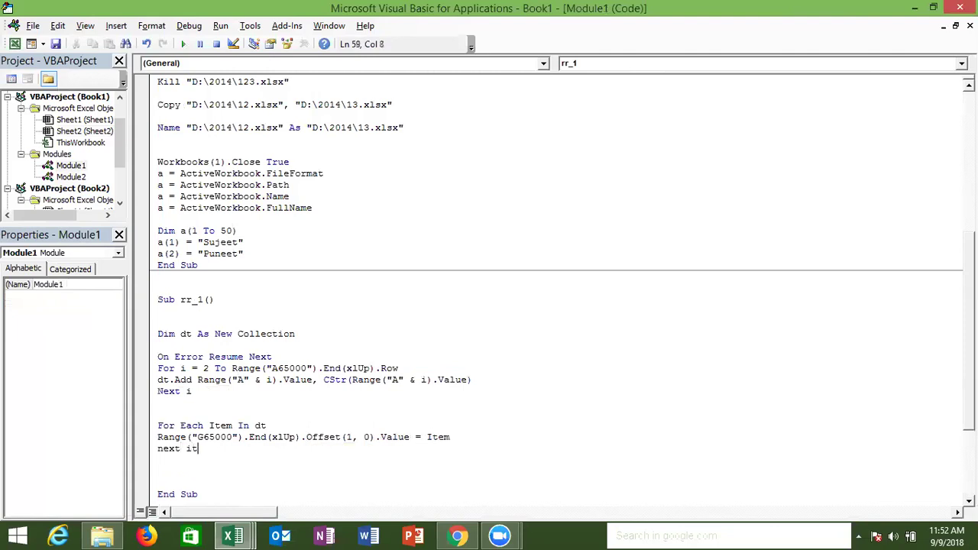
text(em)
click(252, 411)
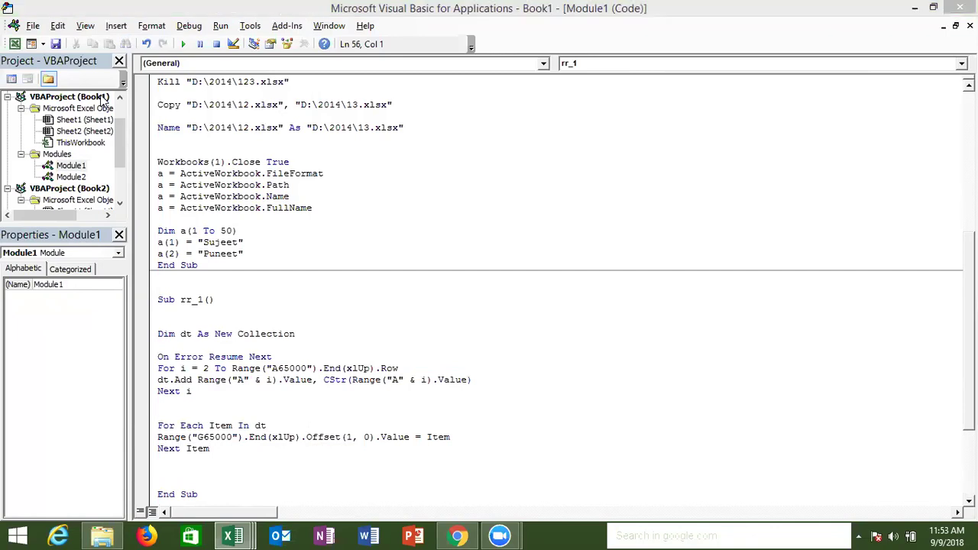
click(267, 469)
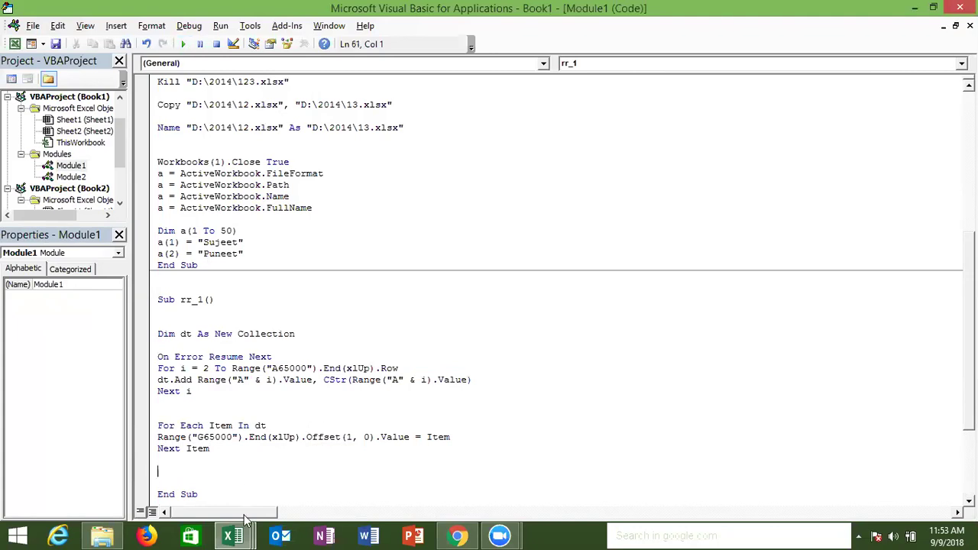
mouse_move(234, 535)
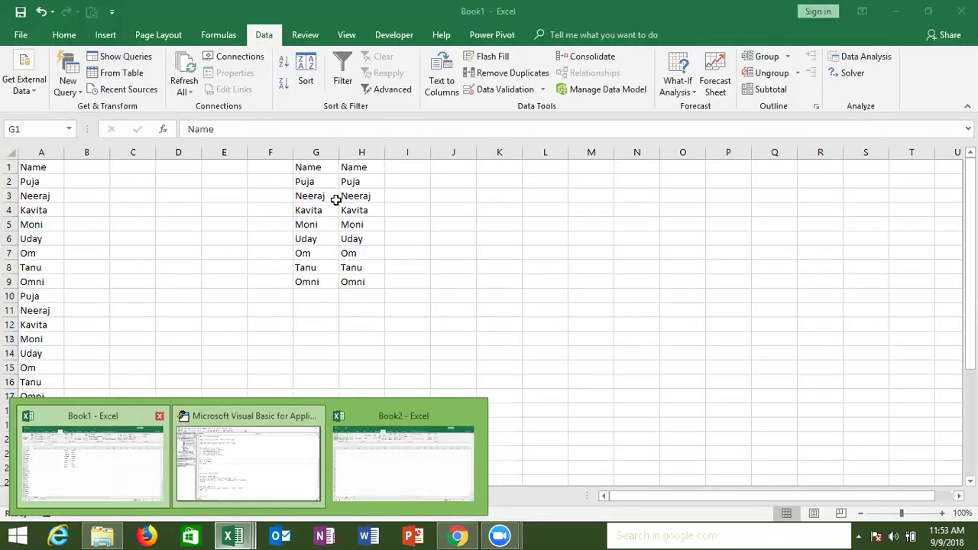
click(149, 480)
drag(316, 167, 306, 274)
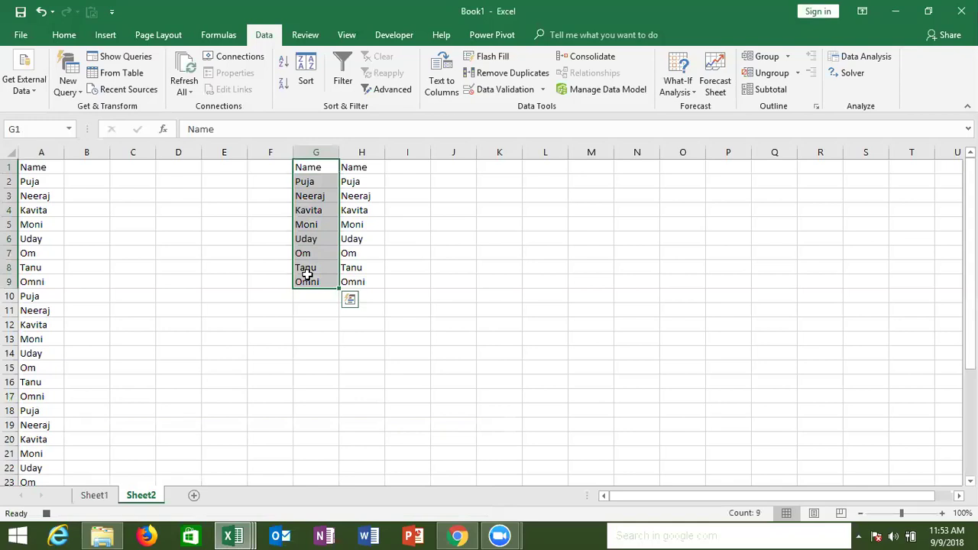
key(Escape)
mouse_move(233, 535)
click(265, 491)
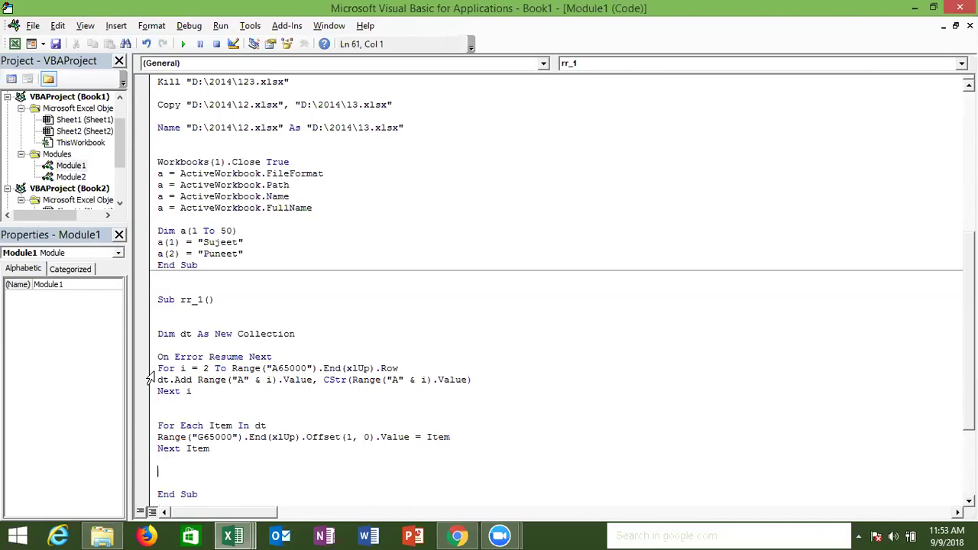
drag(159, 379, 146, 396)
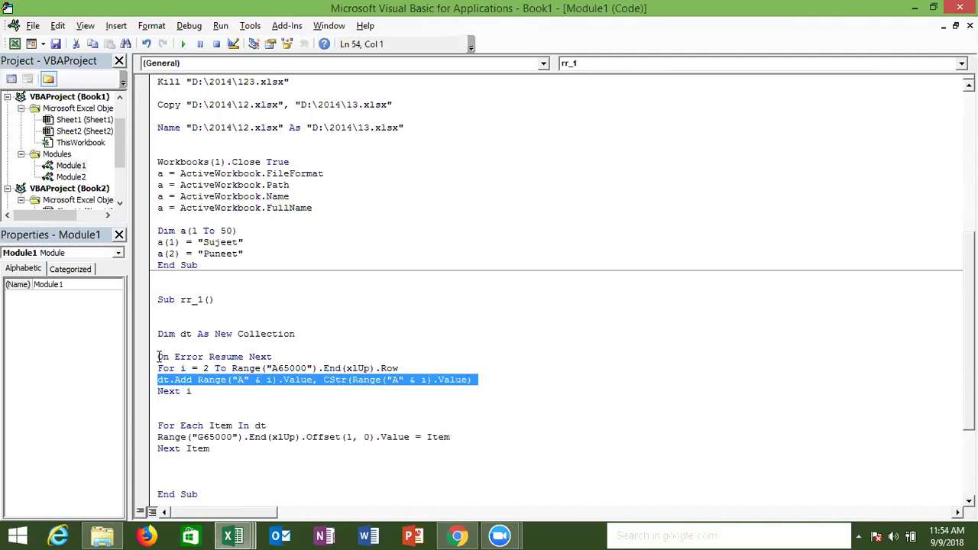
drag(158, 356, 164, 357)
shift+click(288, 355)
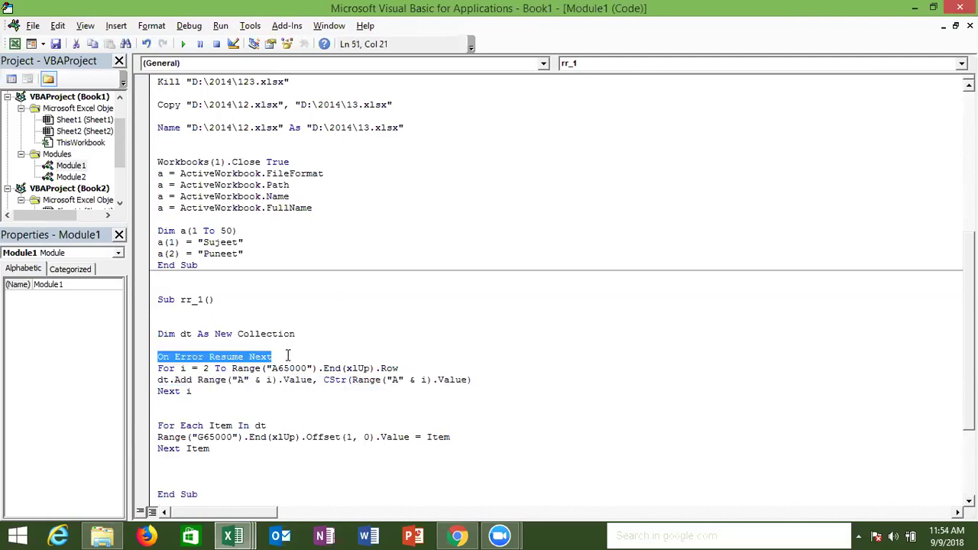
click(151, 382)
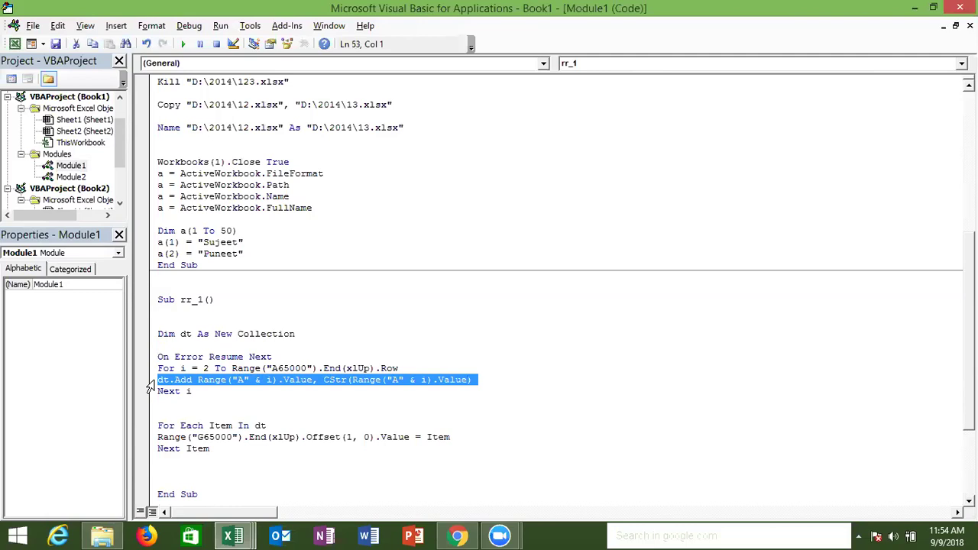
double_click(202, 381)
click(201, 380)
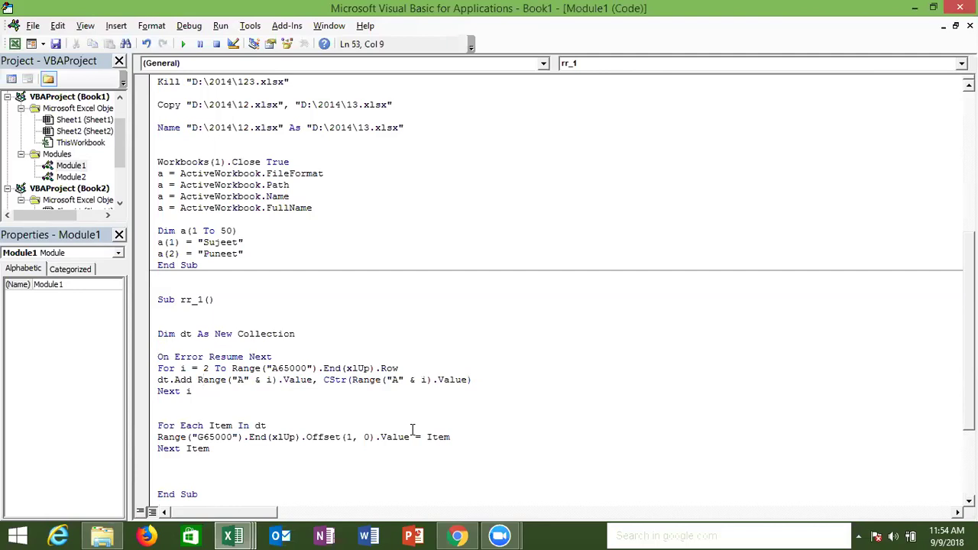
drag(324, 379, 349, 379)
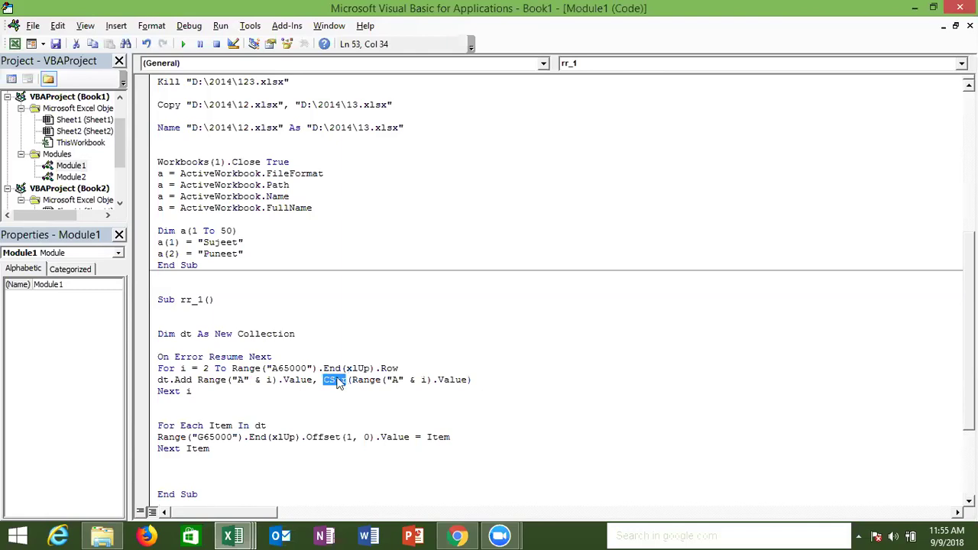
click(186, 310)
key(Return)
text(dim )
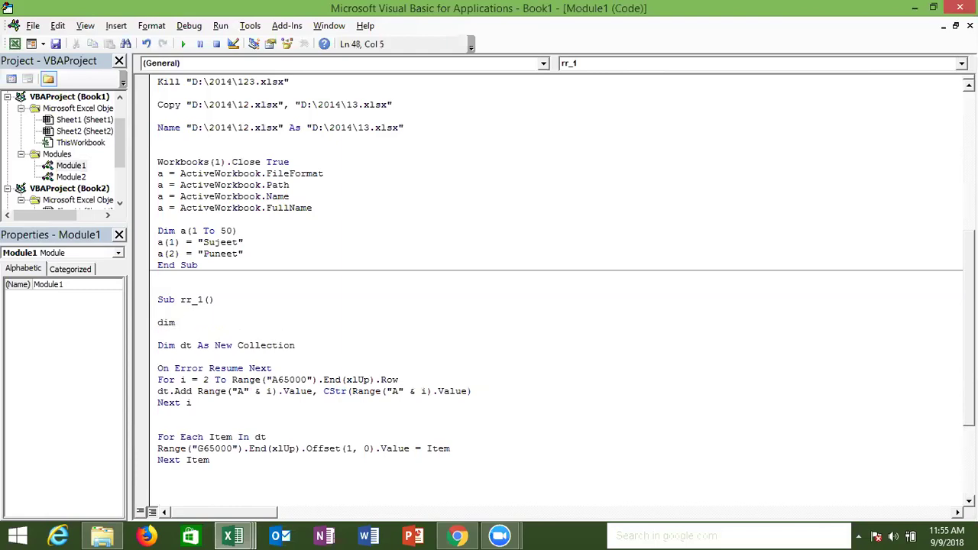
text(rt new)
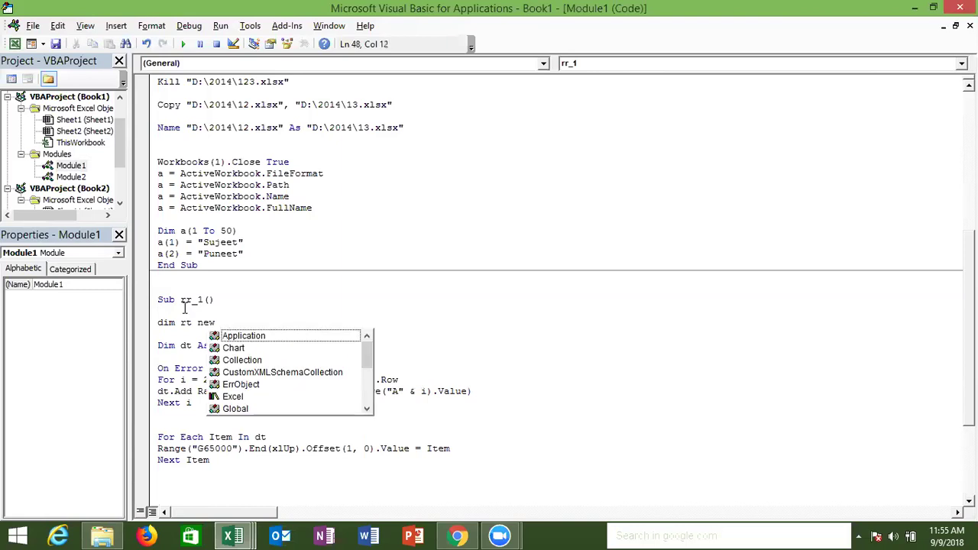
key(Down)
key(Down)
key(Down)
key(Down)
key(Down)
key(Down)
key(Down)
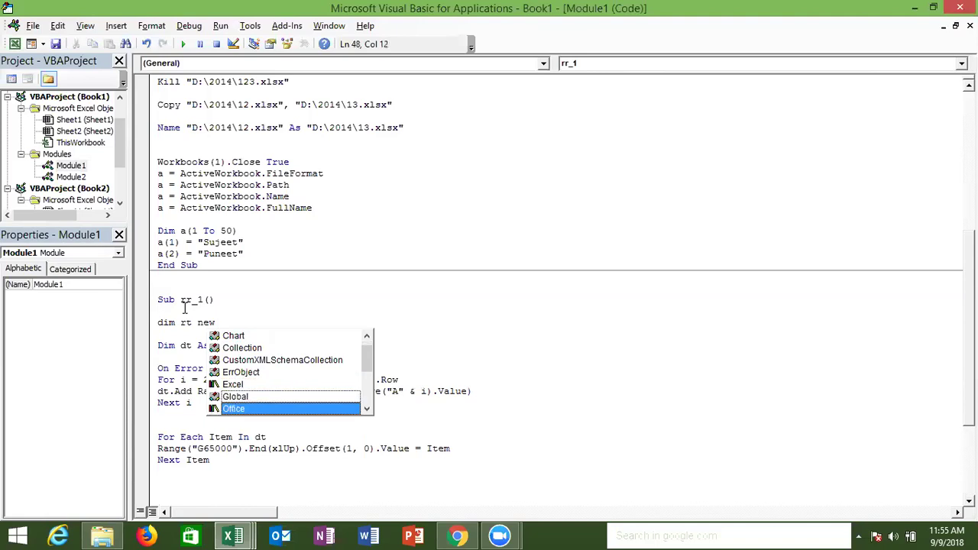
key(Down)
key(Down)
key(Down)
key(Down)
key(Down)
key(Down)
key(Down)
key(Down)
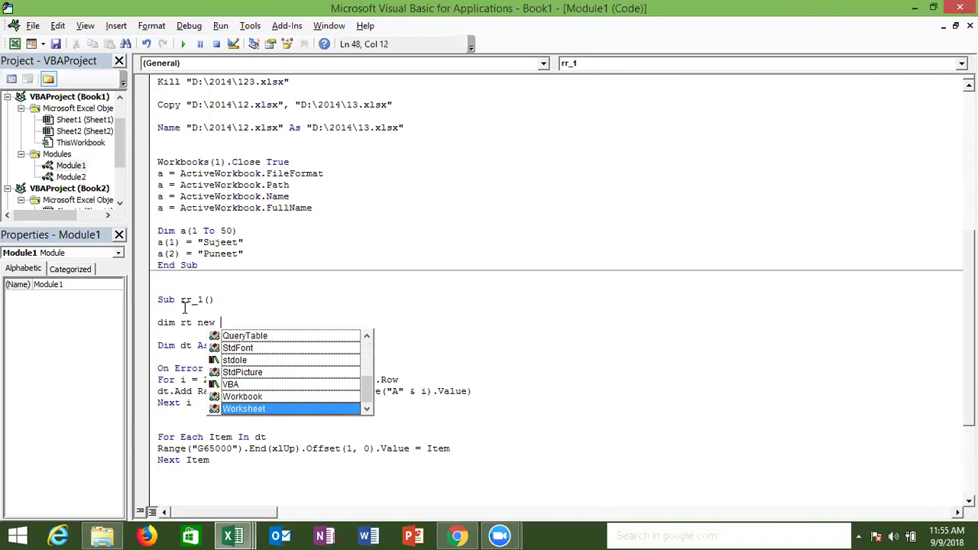
key(Up)
key(Up)
key(Page_Up)
key(Up)
key(Up)
key(Up)
key(Up)
key(Up)
key(Up)
key(Up)
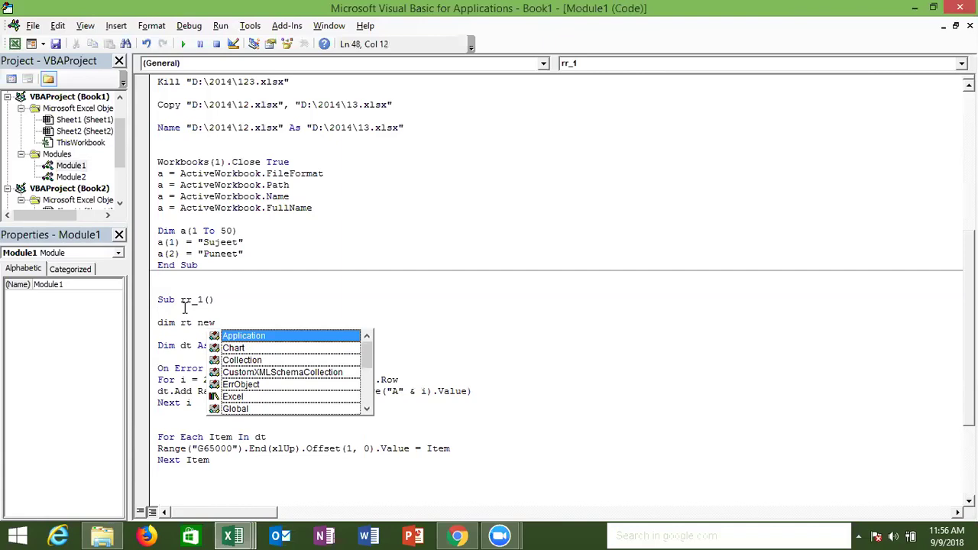
key(Down)
key(Down)
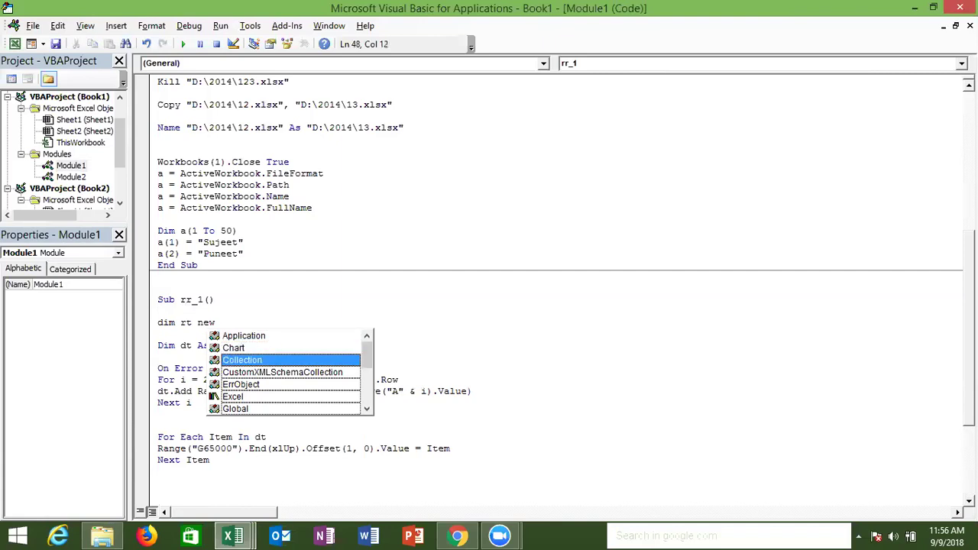
key(BackSpace)
text(\)
key(BackSpace)
key(BackSpace)
key(BackSpace)
key(BackSpace)
key(BackSpace)
key(BackSpace)
key(BackSpace)
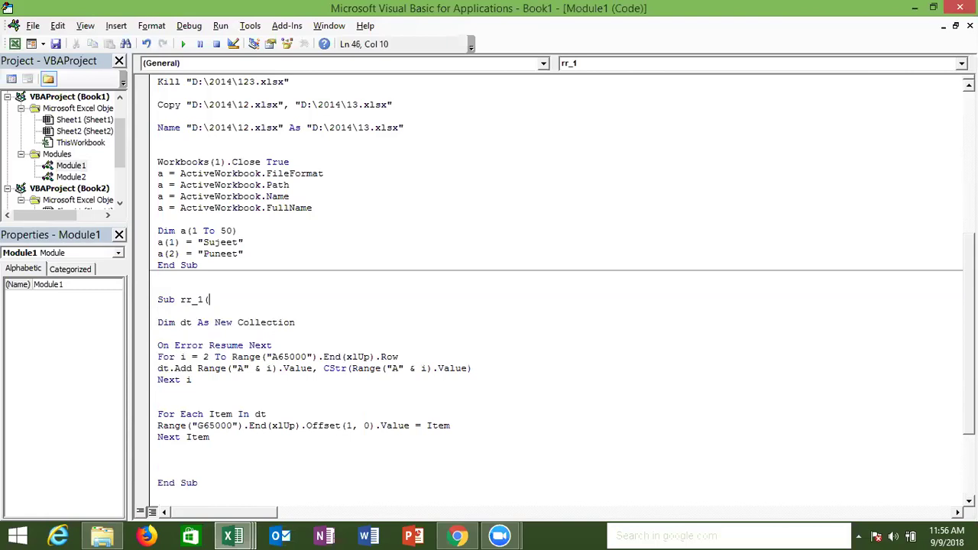
key(Return)
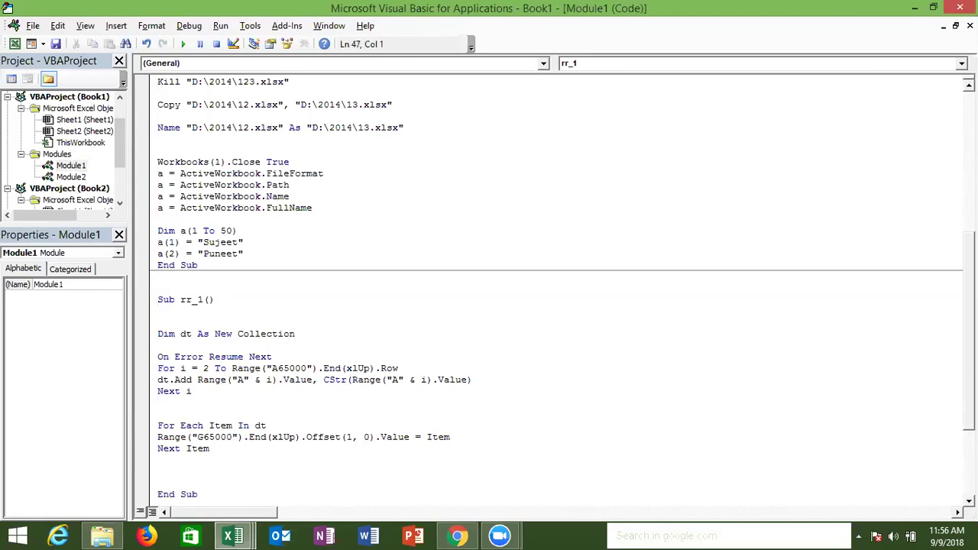
click(159, 358)
text(')
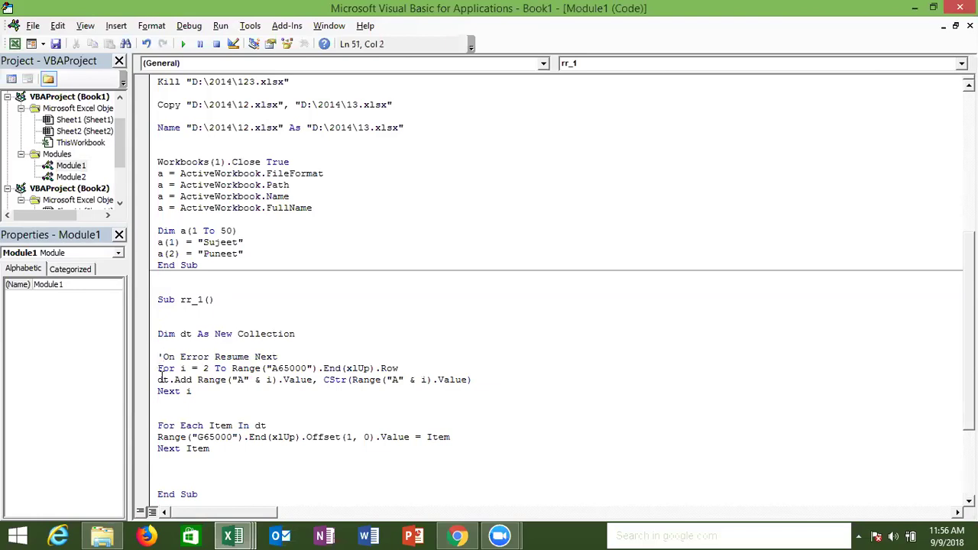
click(162, 394)
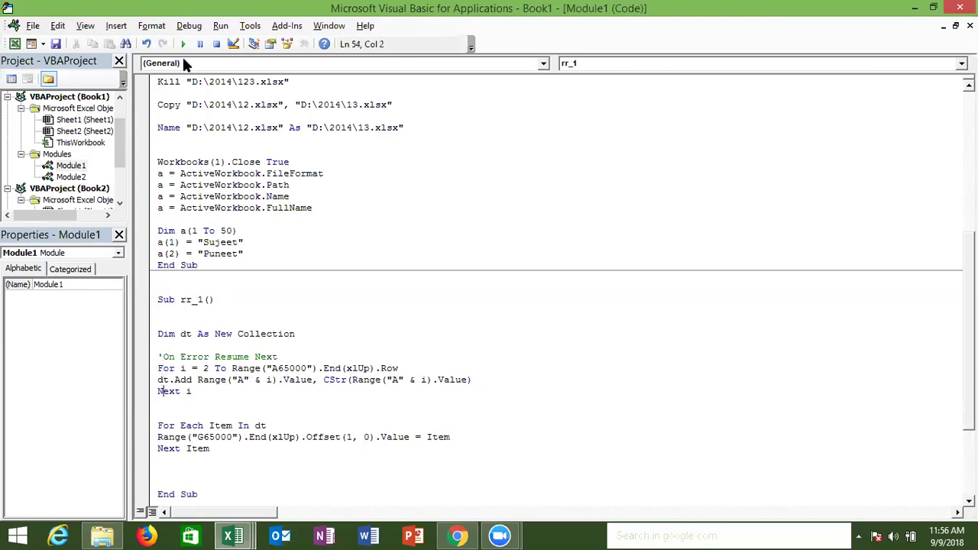
click(183, 44)
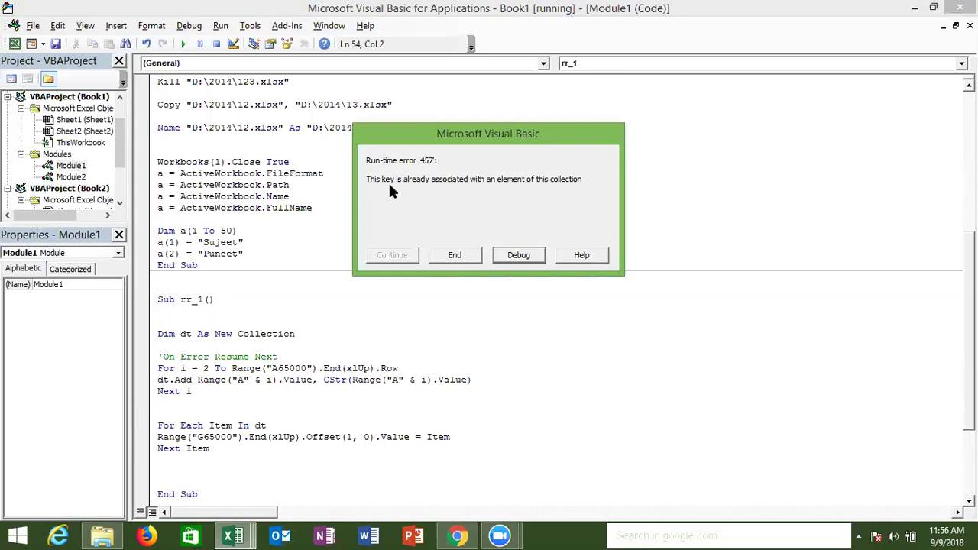
click(434, 248)
click(162, 357)
key(BackSpace)
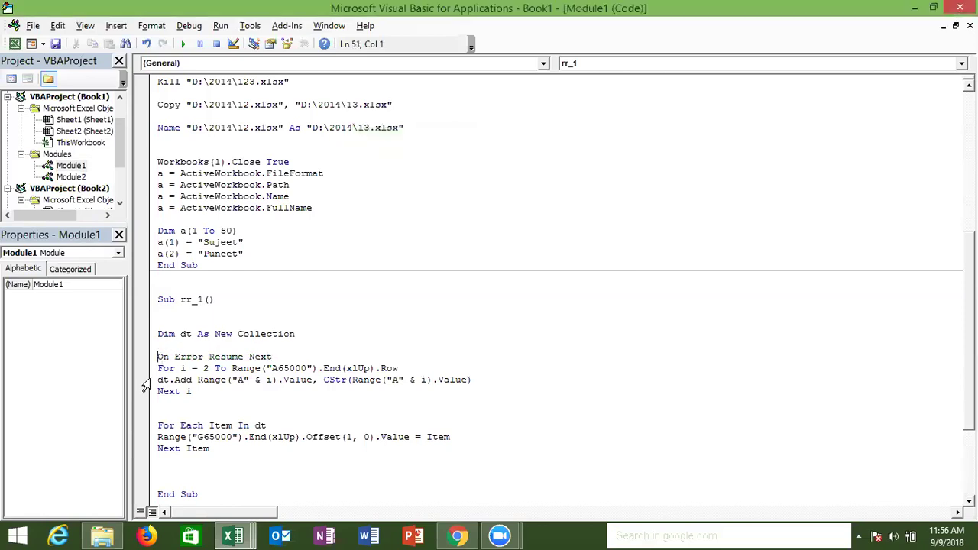
Step: Select all the module code containing rr_1 and copy it to the clipboard
click(145, 382)
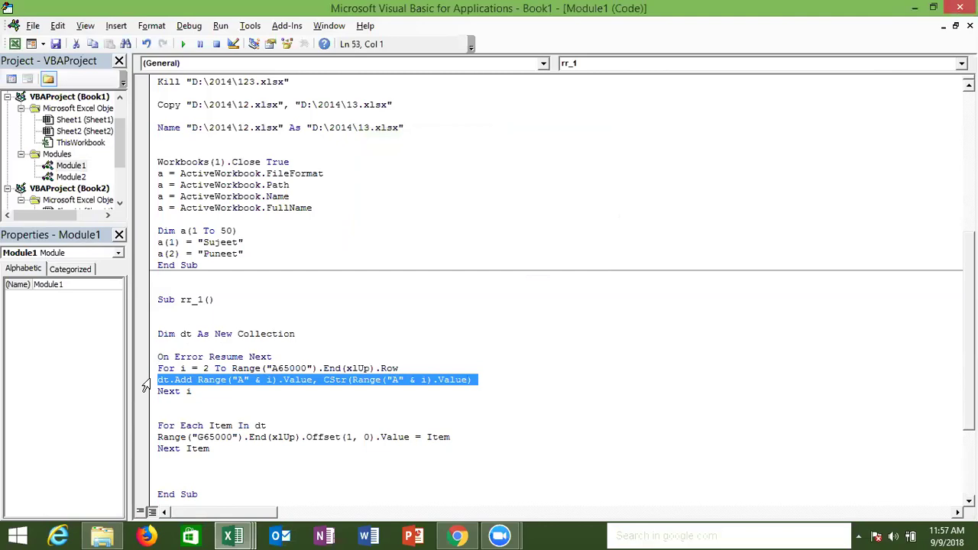
double_click(155, 437)
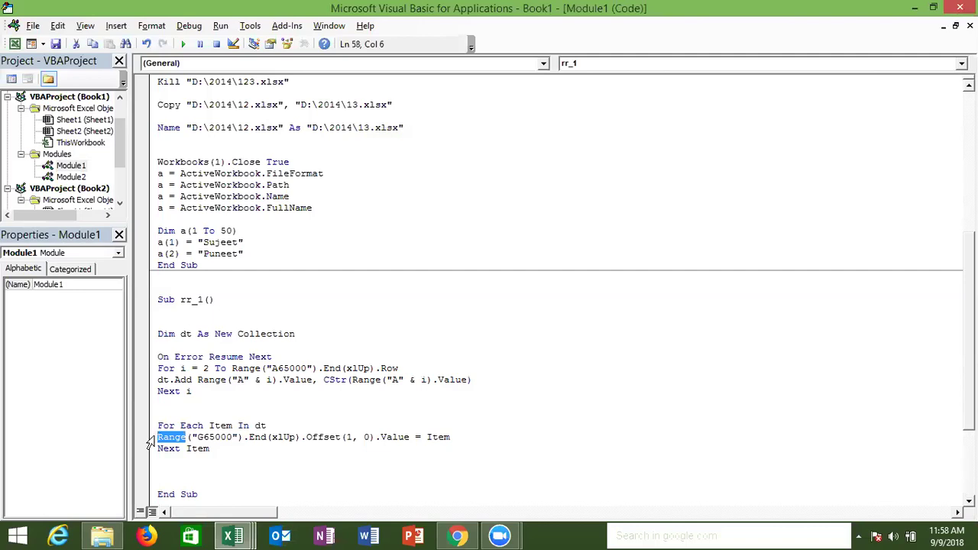
click(143, 435)
click(208, 411)
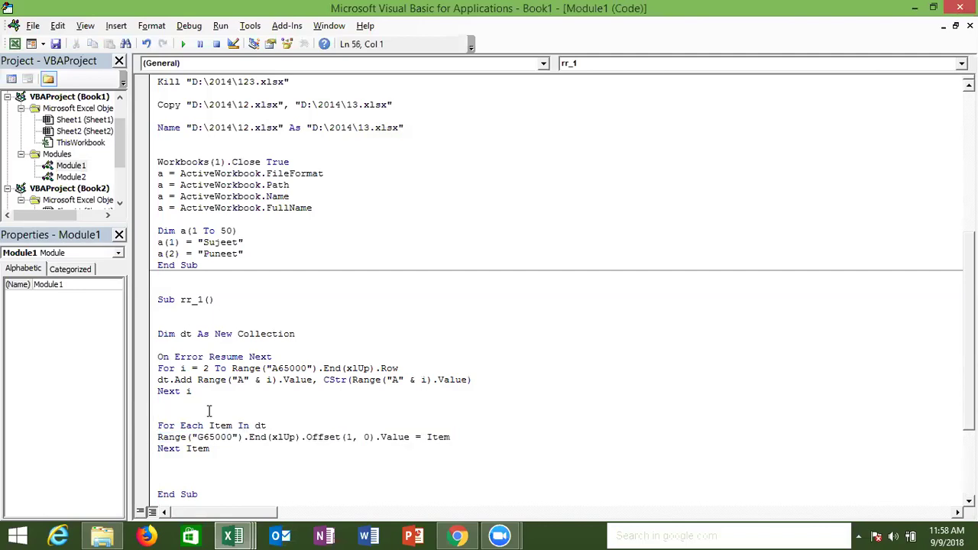
key(ctrl+a)
key(ctrl+c)
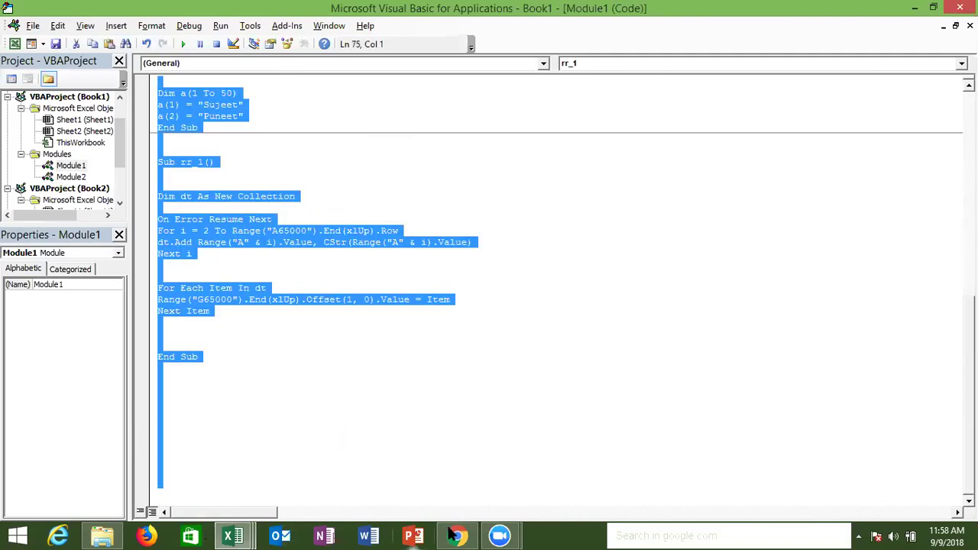
Step: In Chrome, go to gmail.com in a new tab
click(455, 535)
click(166, 11)
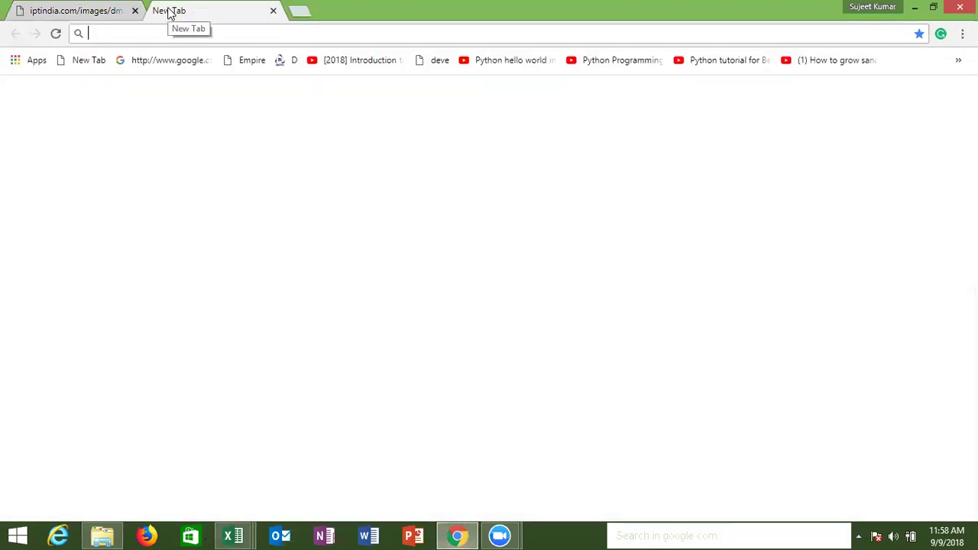
text(gm)
key(Right)
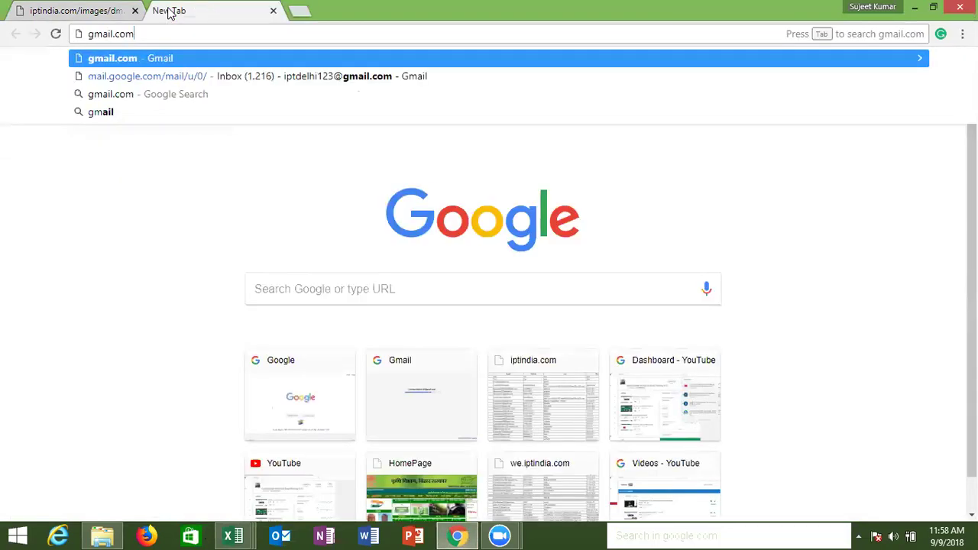
key(Return)
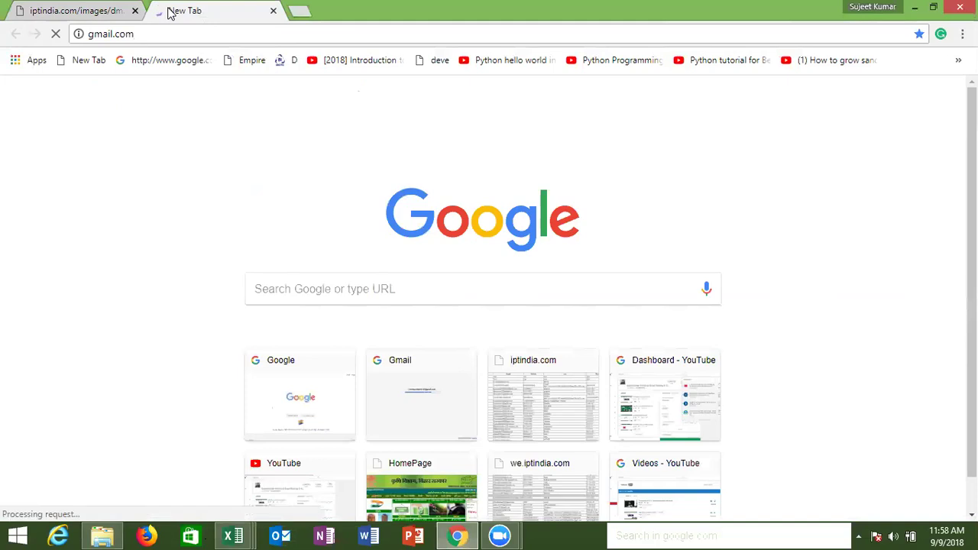